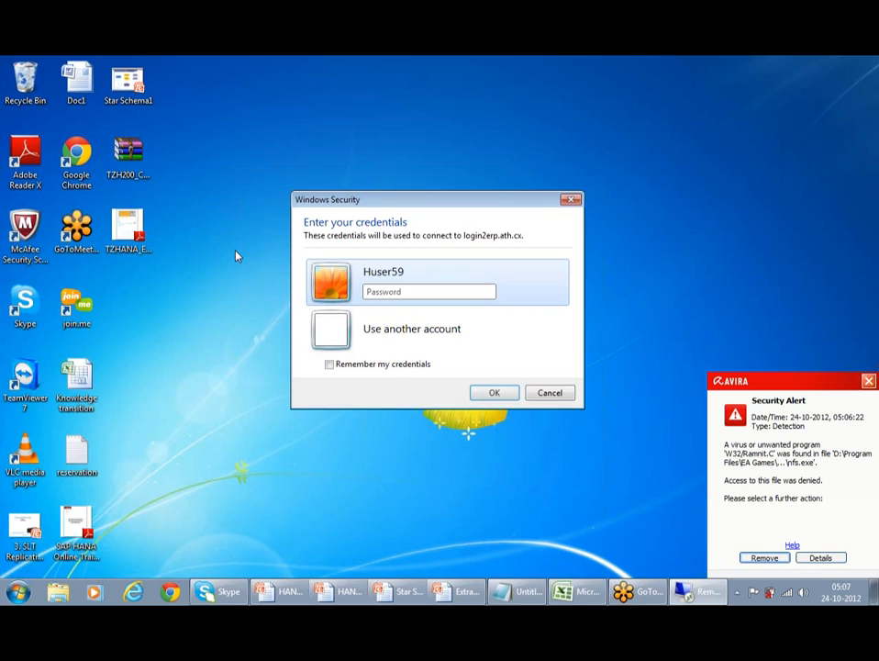
Step: Sign in to the remote desktop at login2erp.ath.cx with the account password, accepting the certificate warning
{"action": "left_click", "coordinate": [403, 292]}
{"action": "type", "text": "•••••"}
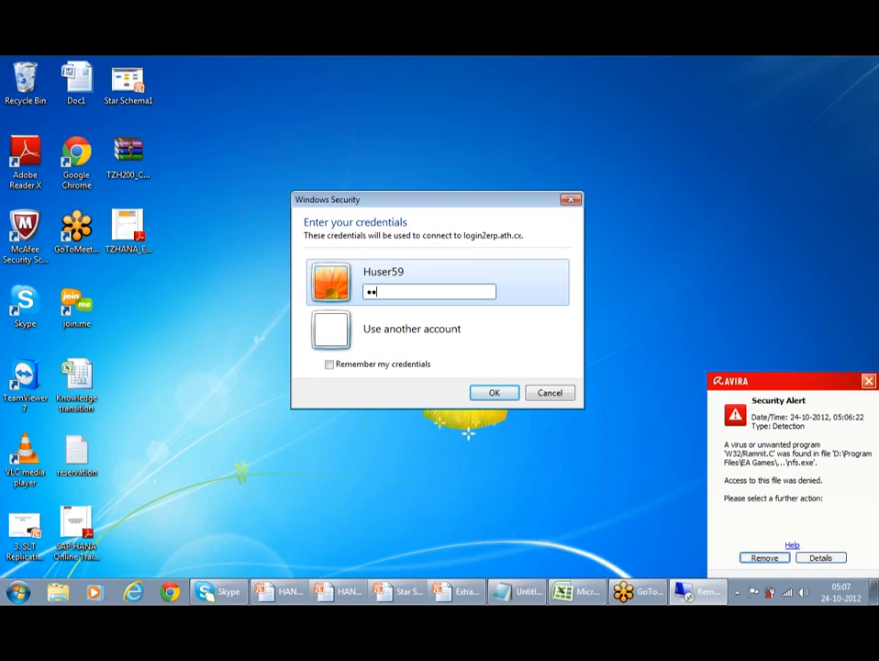
{"action": "type", "text": "••••"}
{"action": "key", "text": "Return"}
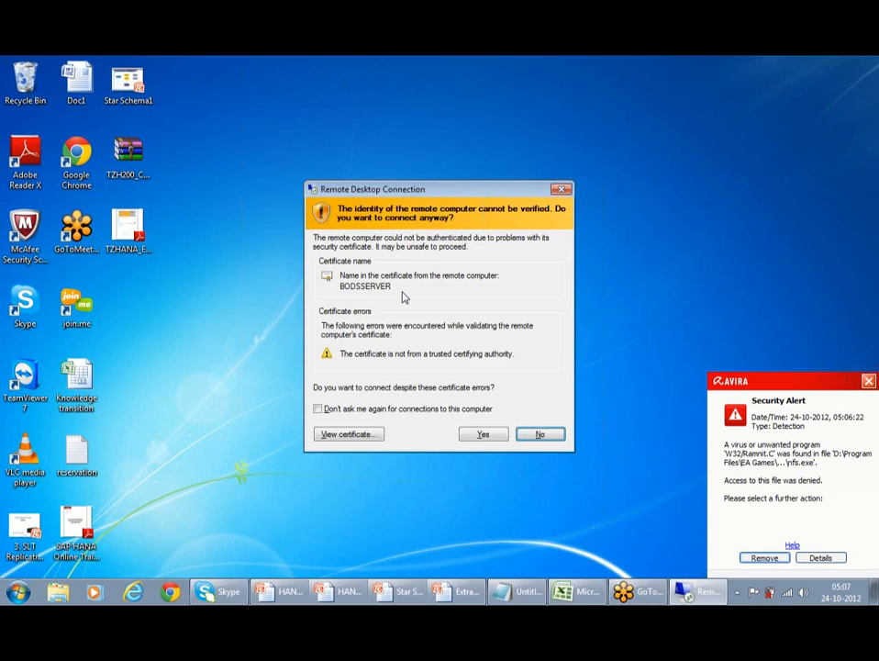
{"action": "left_click", "coordinate": [479, 434]}
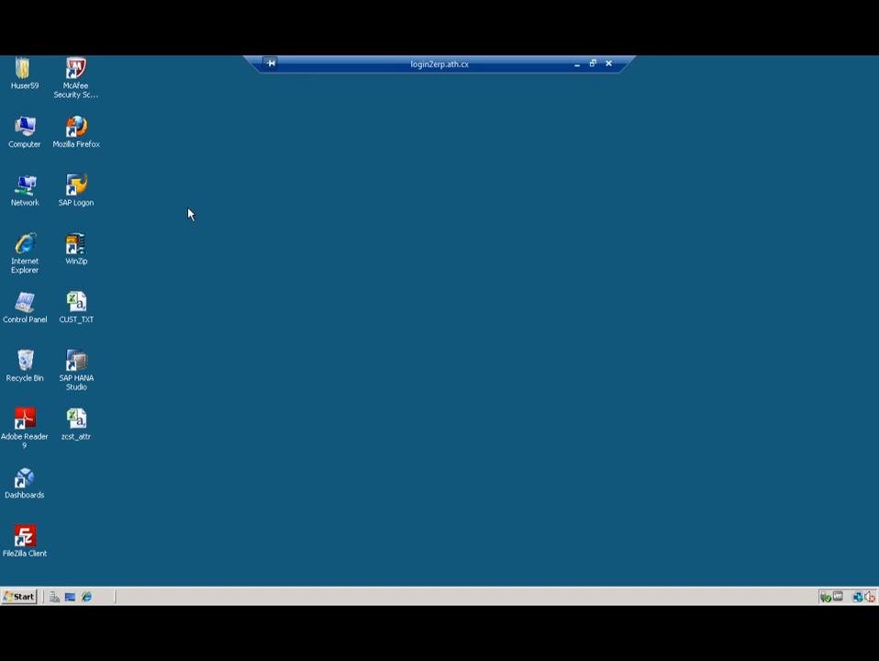
Step: Launch SAP Logon, close Server Manager, and log on to BW_H client 001 with user and password
{"action": "double_click", "coordinate": [76, 186]}
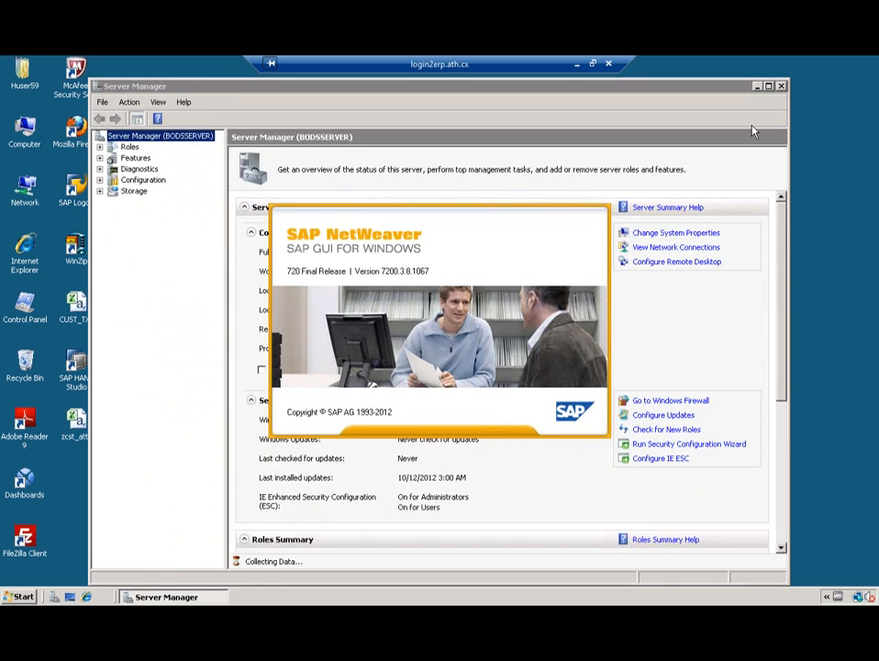
{"action": "left_click", "coordinate": [781, 87]}
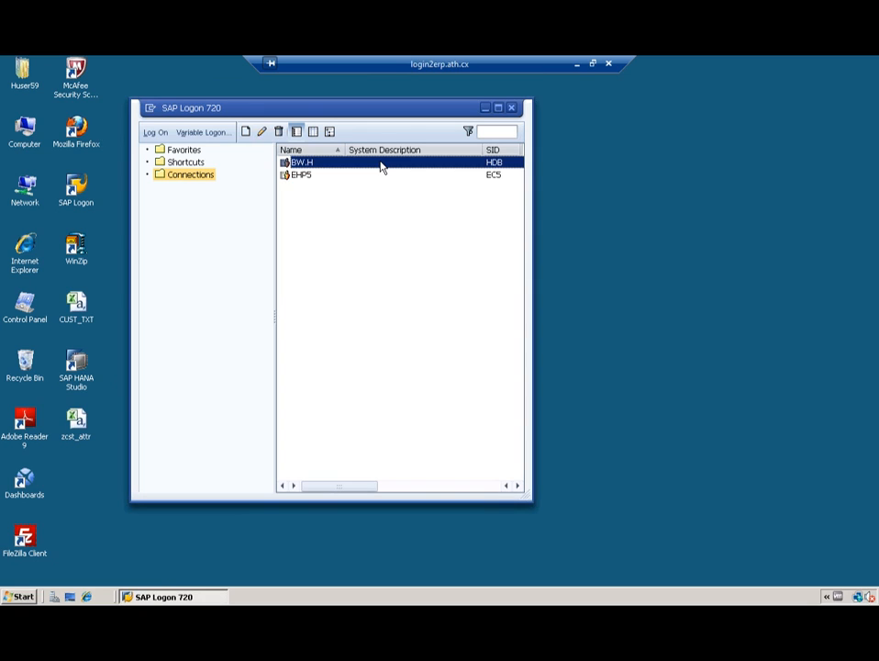
{"action": "double_click", "coordinate": [381, 167]}
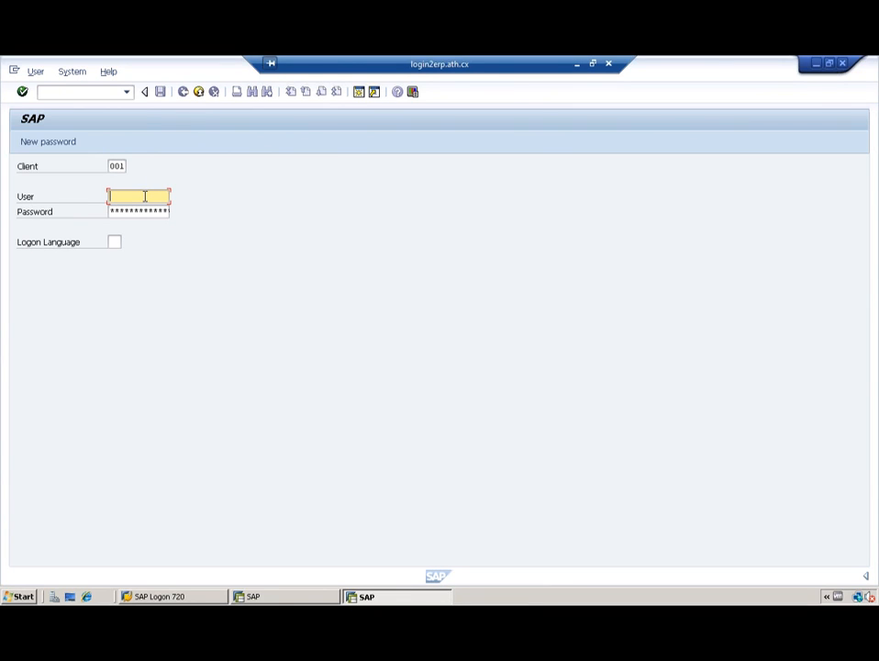
{"action": "type", "text": "h"}
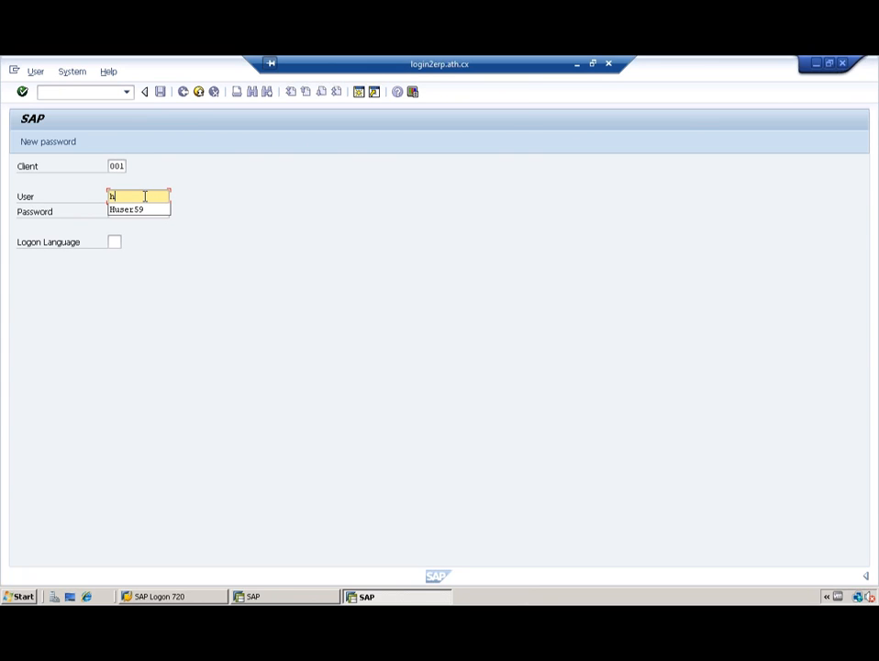
{"action": "key", "text": "Down"}
{"action": "key", "text": "Return"}
{"action": "key", "text": "Tab"}
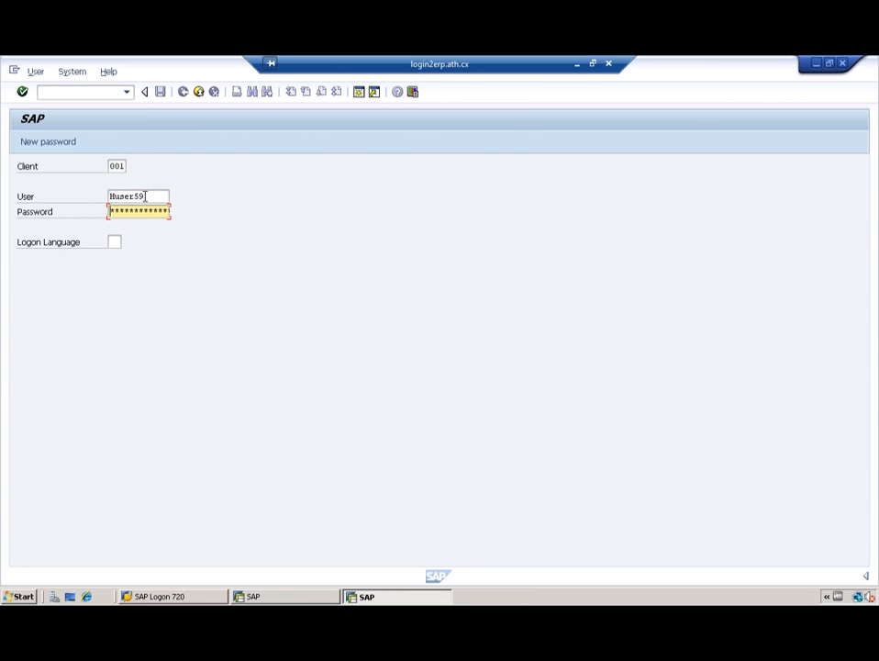
{"action": "type", "text": "************"}
{"action": "key", "text": "Return"}
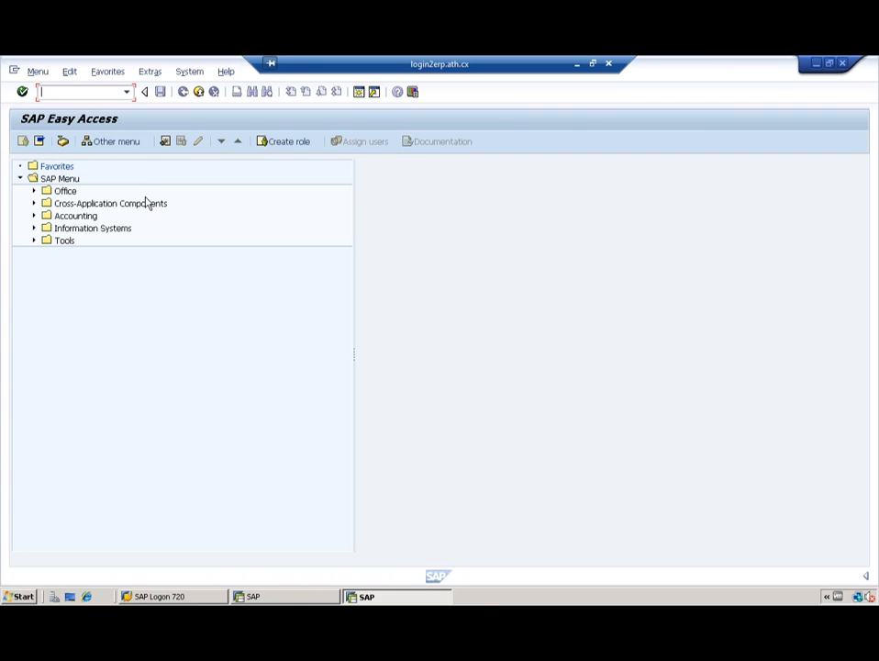
Step: Open the Data Warehousing Workbench with rsa1 and switch the Modeling tree to InfoProviders
{"action": "type", "text": "rsa1"}
{"action": "key", "text": "Return"}
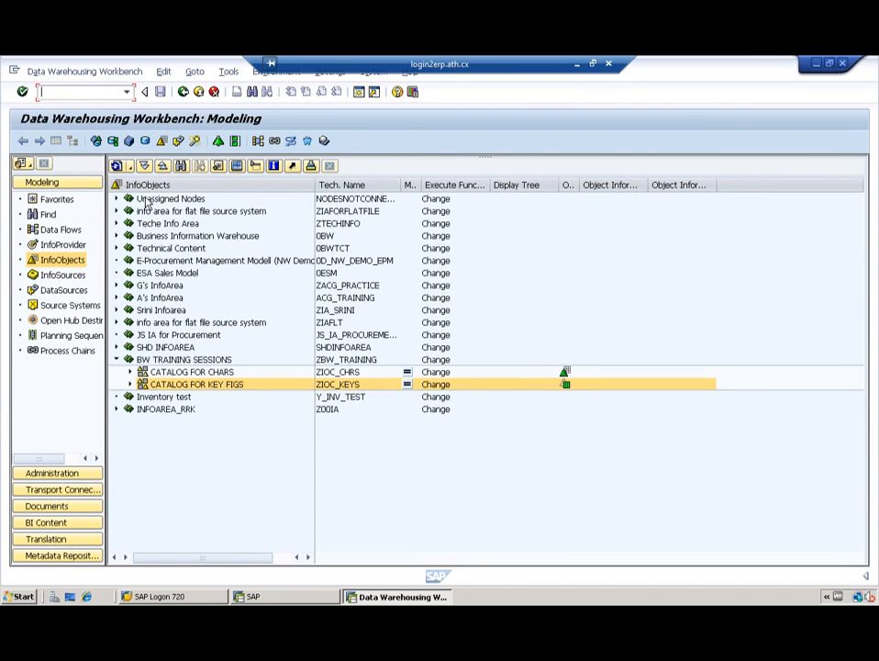
{"action": "left_click", "coordinate": [129, 383]}
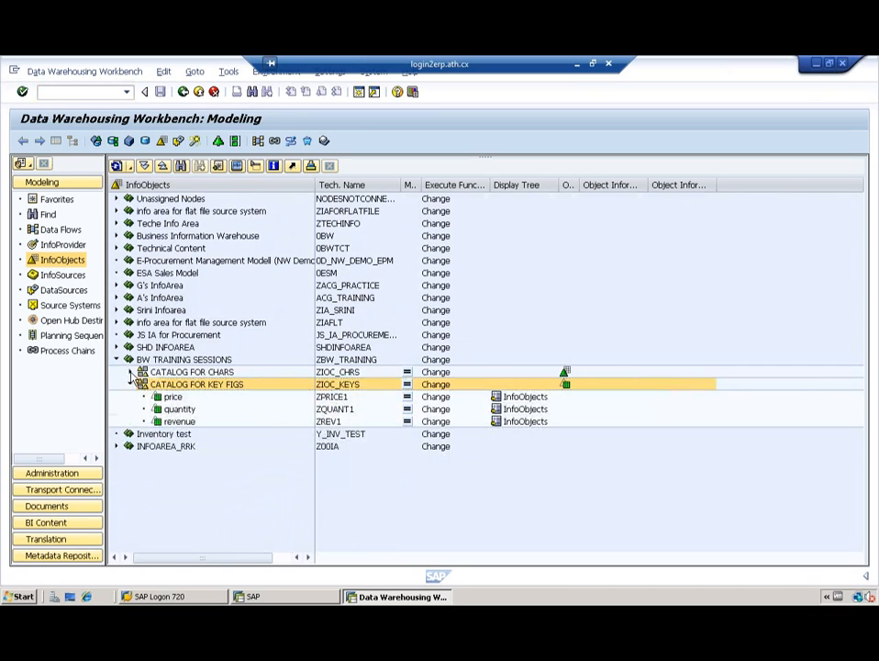
{"action": "left_click", "coordinate": [130, 373]}
{"action": "left_click", "coordinate": [131, 372]}
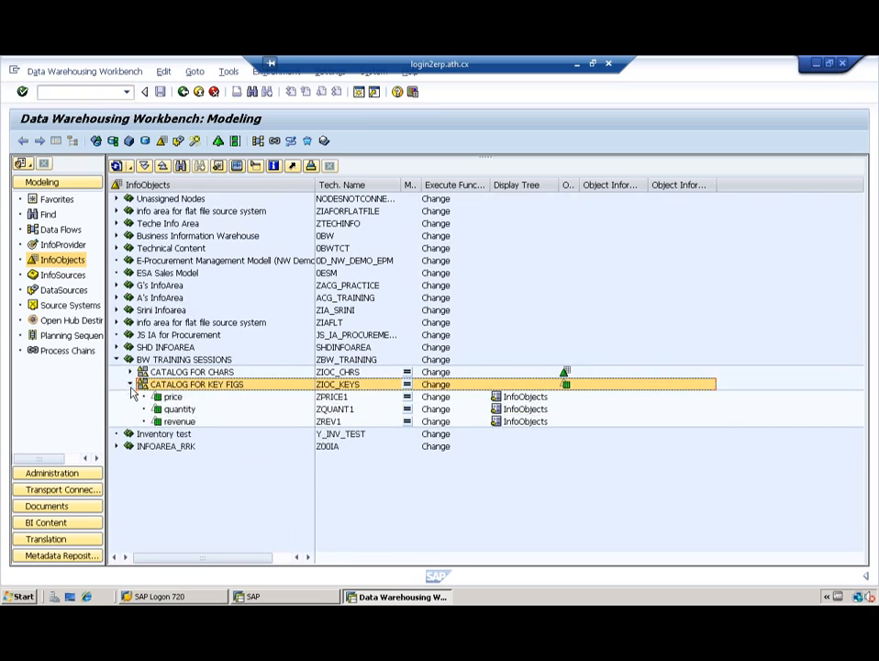
{"action": "left_click", "coordinate": [130, 385]}
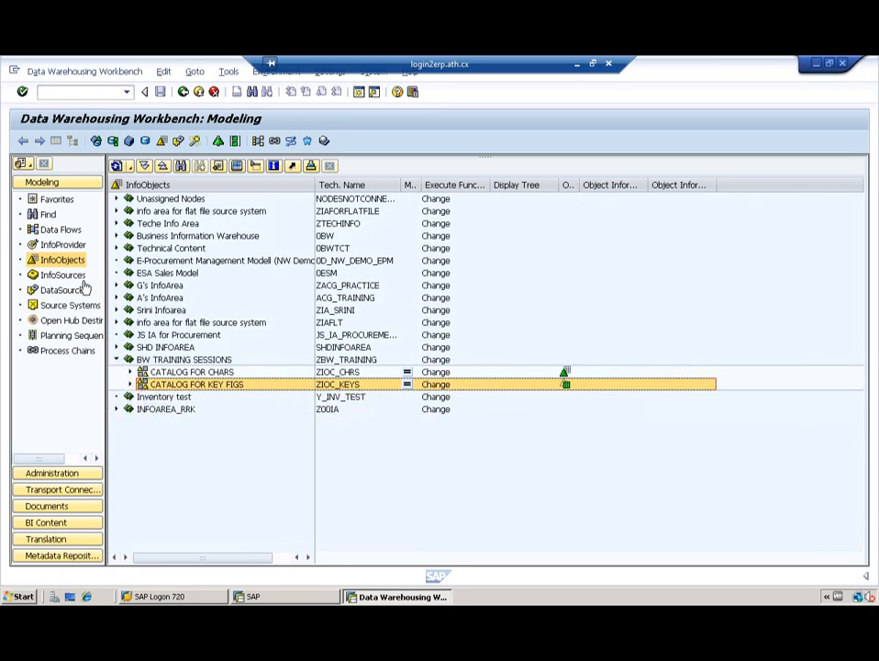
{"action": "left_click", "coordinate": [55, 246]}
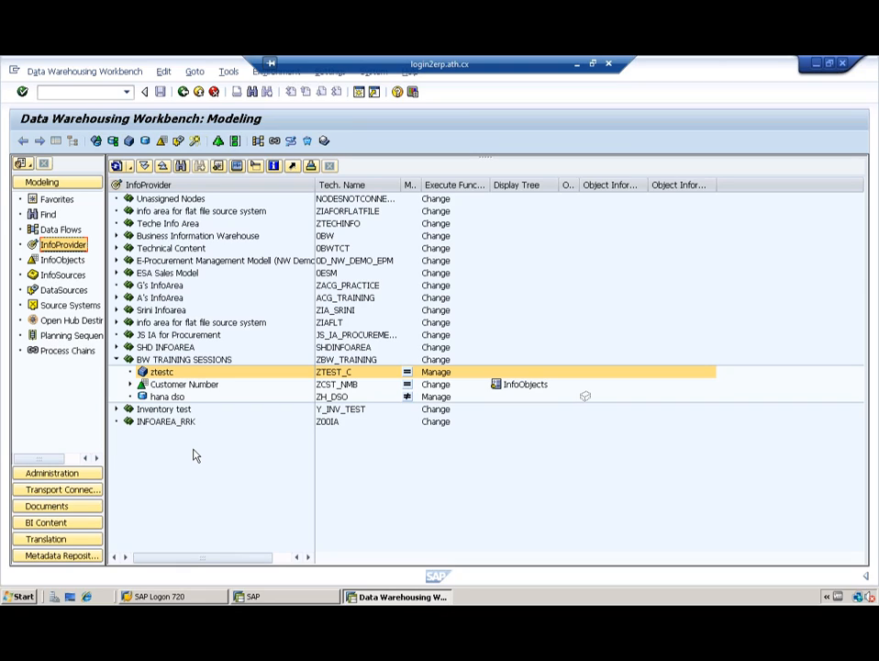
Step: Open the hana dso DataStore object, expand its Settings and select SID Generation
{"action": "left_click", "coordinate": [174, 398]}
{"action": "double_click", "coordinate": [174, 398]}
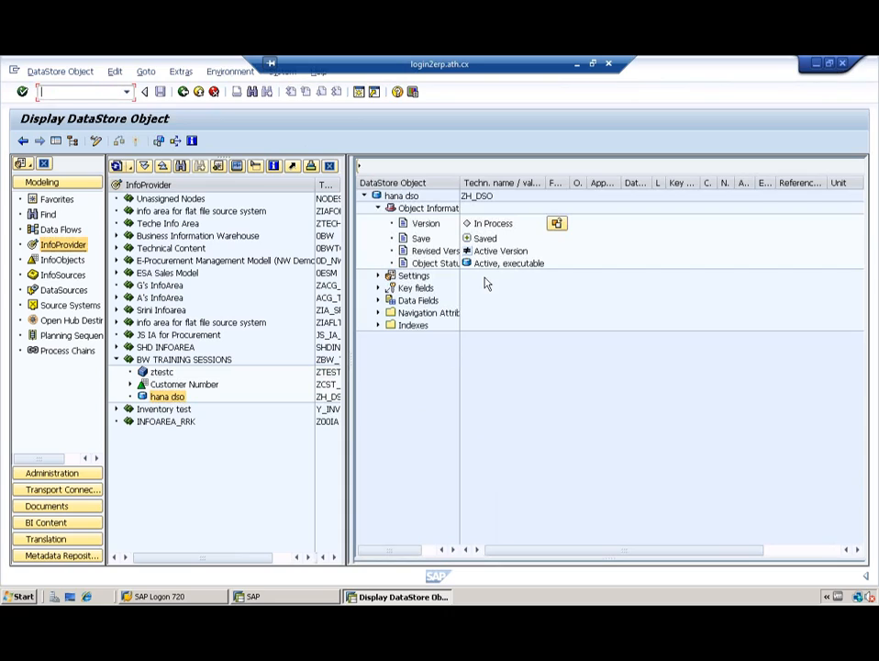
{"action": "left_click", "coordinate": [377, 276]}
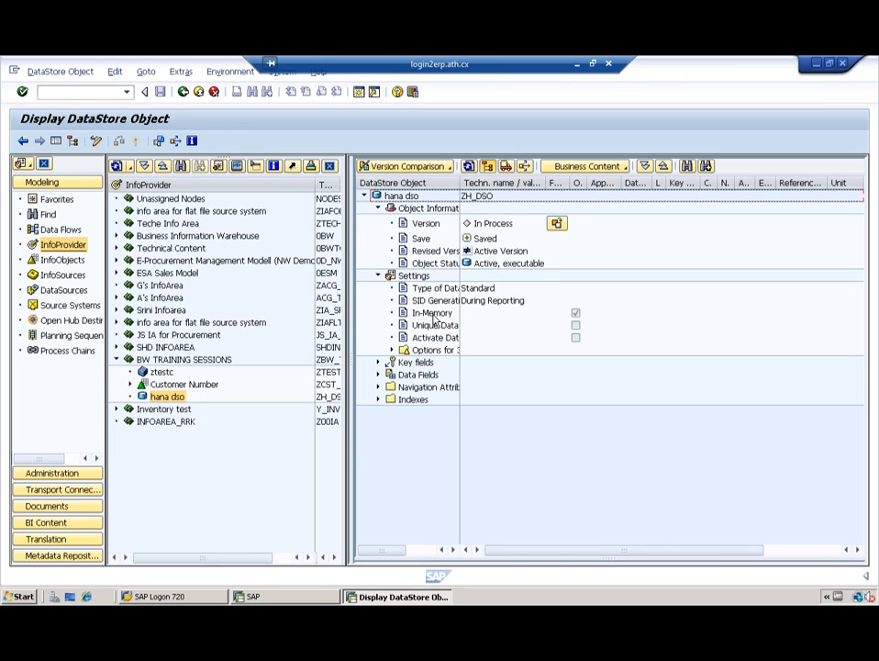
{"action": "left_click", "coordinate": [392, 351]}
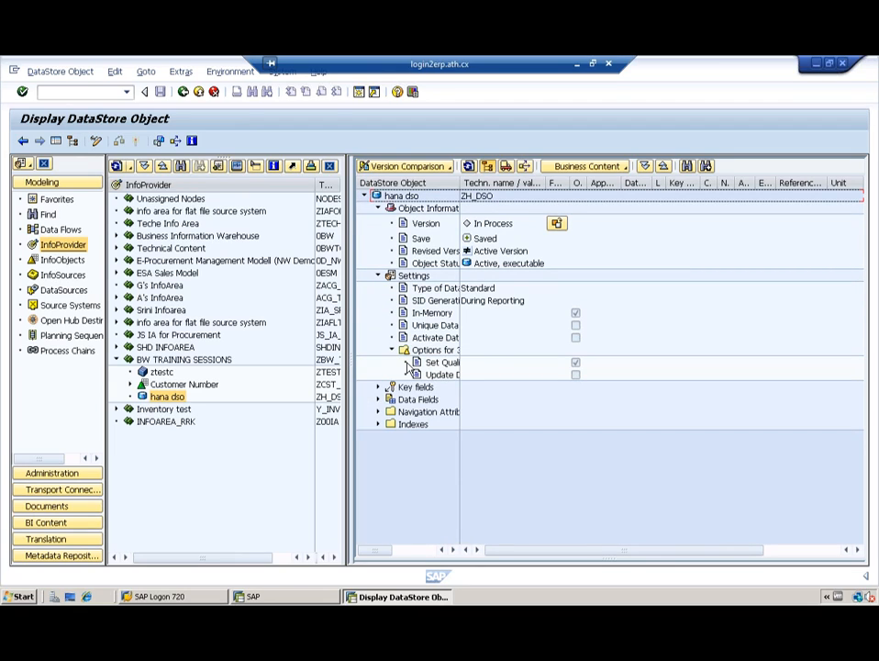
{"action": "left_click", "coordinate": [392, 350]}
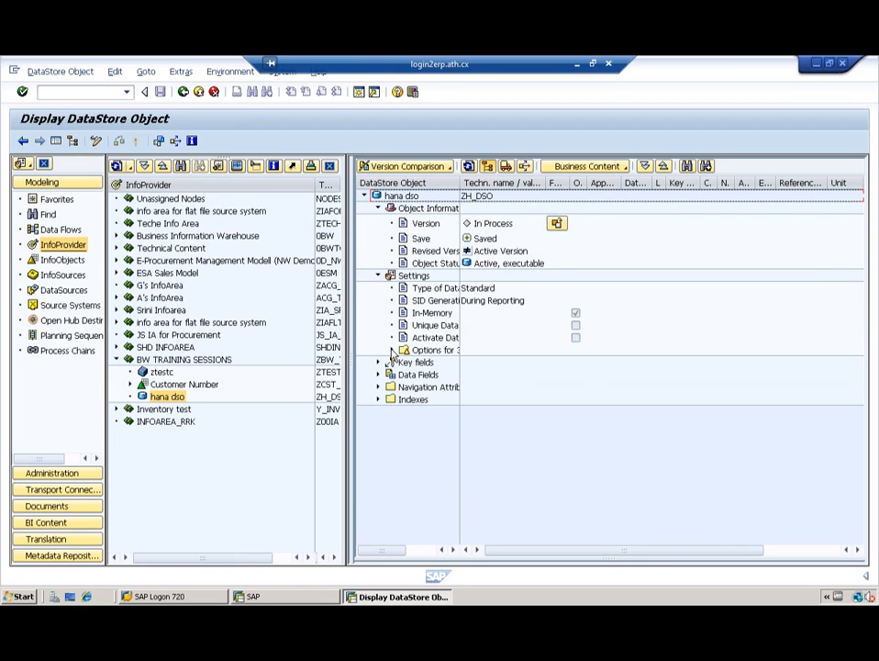
{"action": "left_click", "coordinate": [436, 304]}
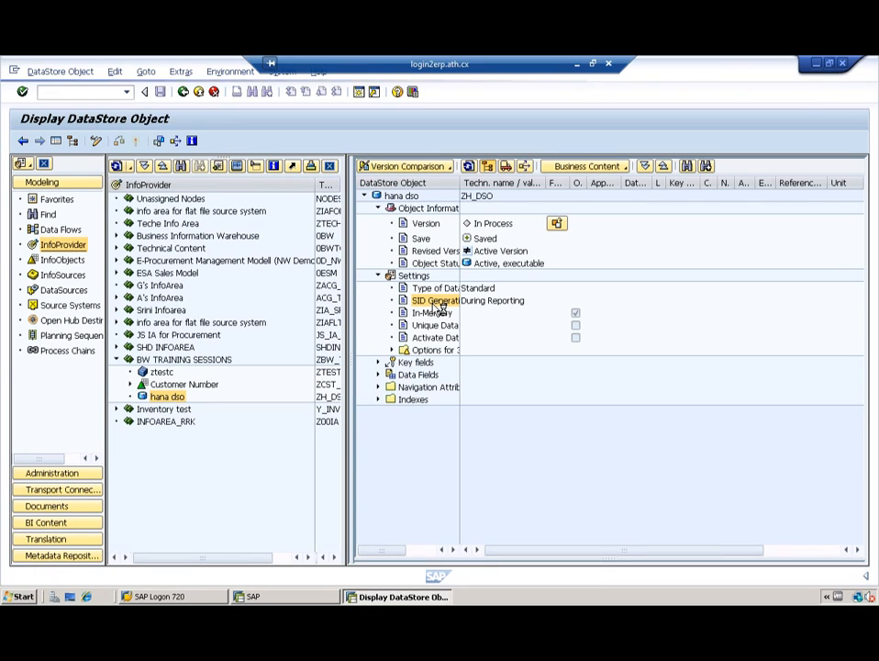
Step: View the SID Generation F1 help, close it, and switch hana dso into change mode
{"action": "key", "text": "F1"}
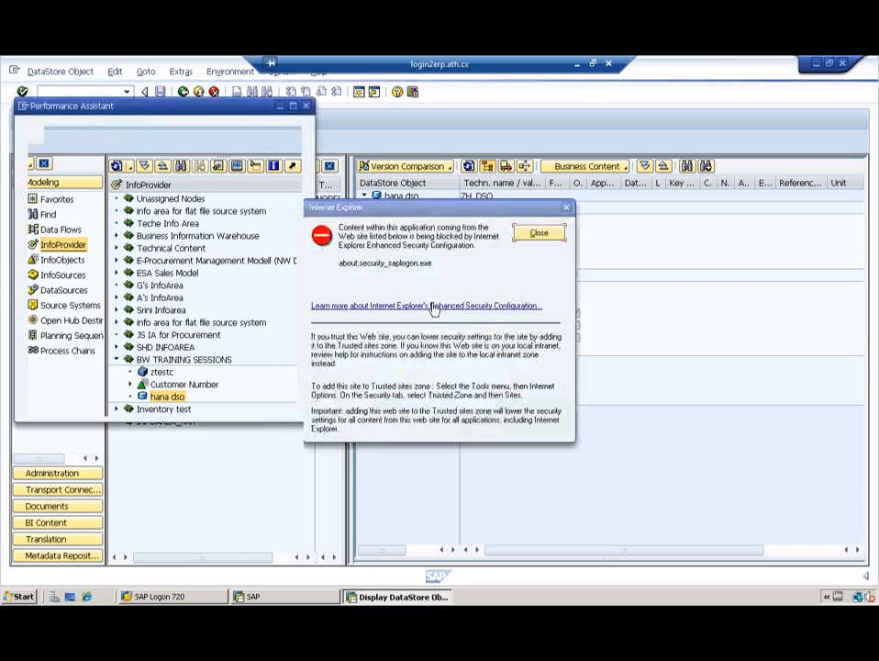
{"action": "left_click", "coordinate": [538, 234]}
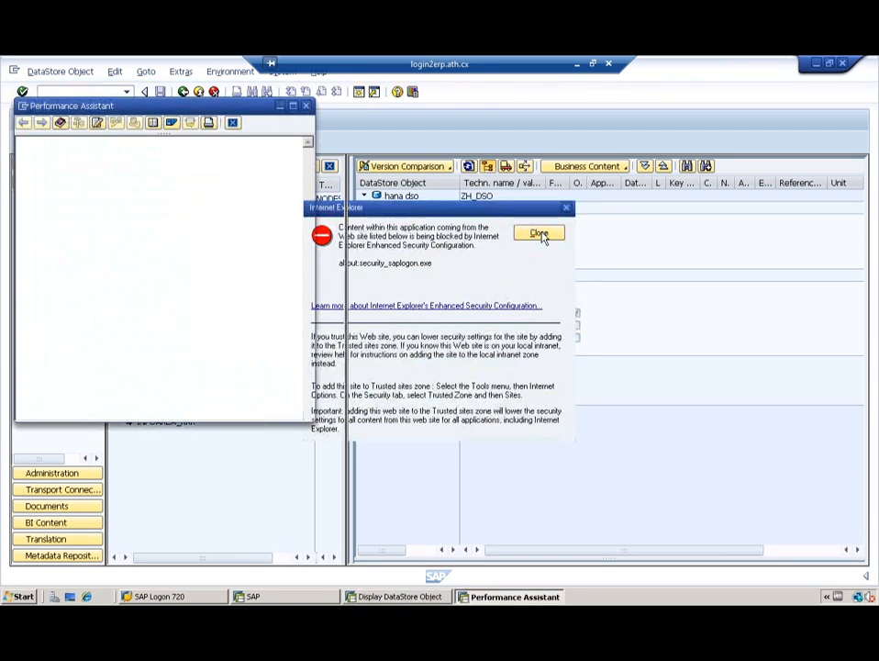
{"action": "left_click", "coordinate": [232, 123]}
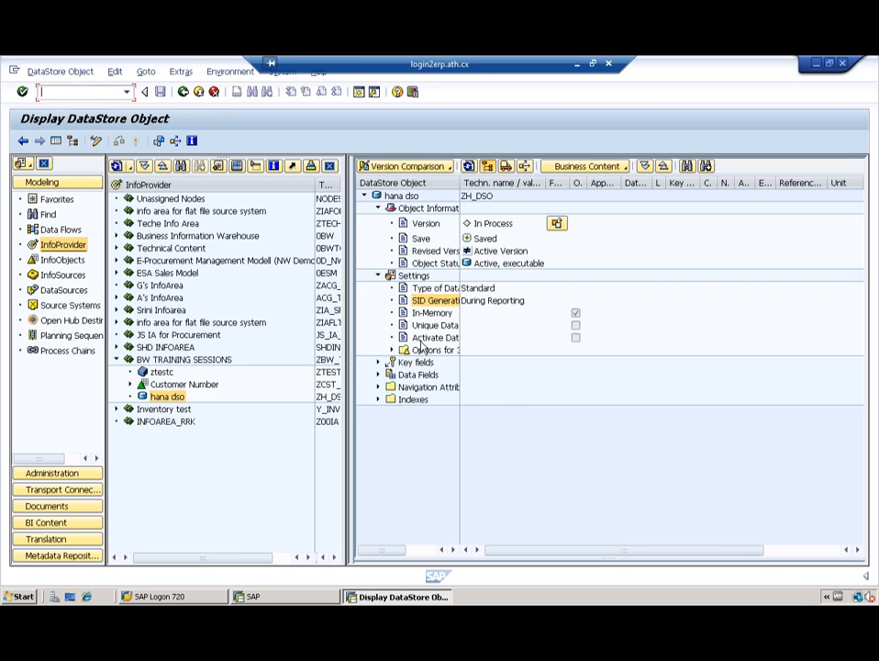
{"action": "left_click", "coordinate": [96, 141]}
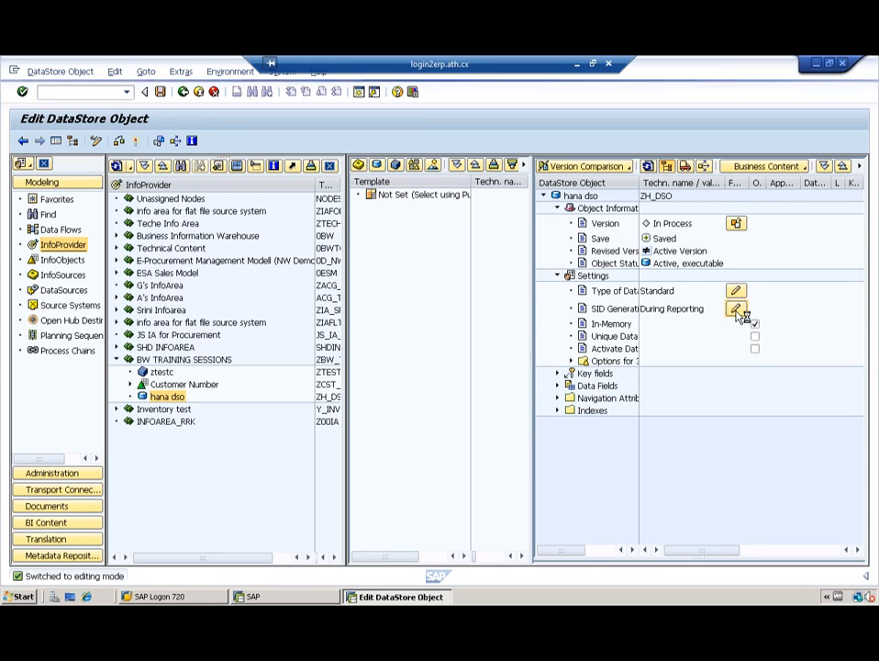
Step: Change hana dso's SID generation to During Activation and acknowledge the information message
{"action": "left_click", "coordinate": [737, 309]}
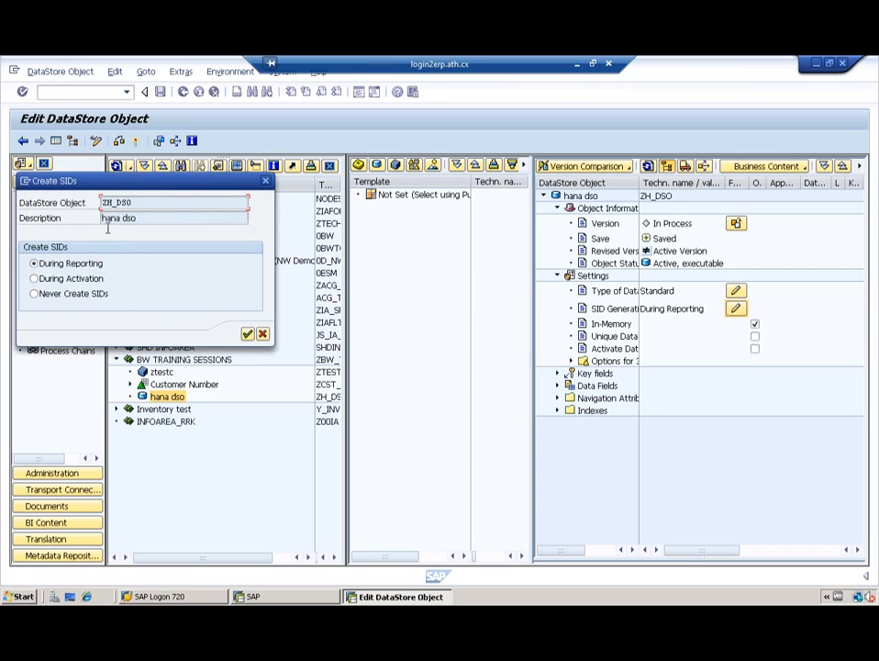
{"action": "left_click", "coordinate": [35, 278]}
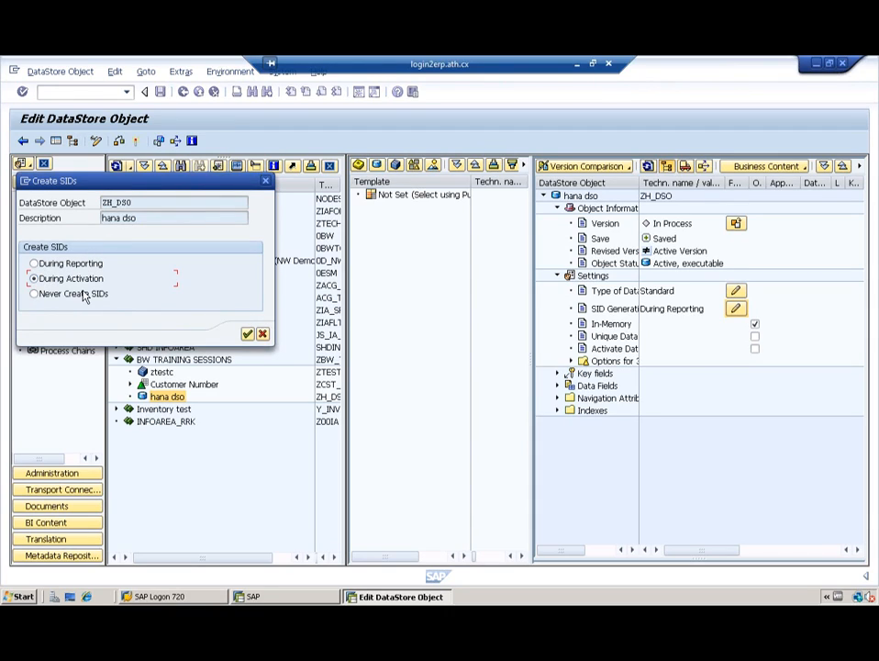
{"action": "left_click", "coordinate": [248, 336]}
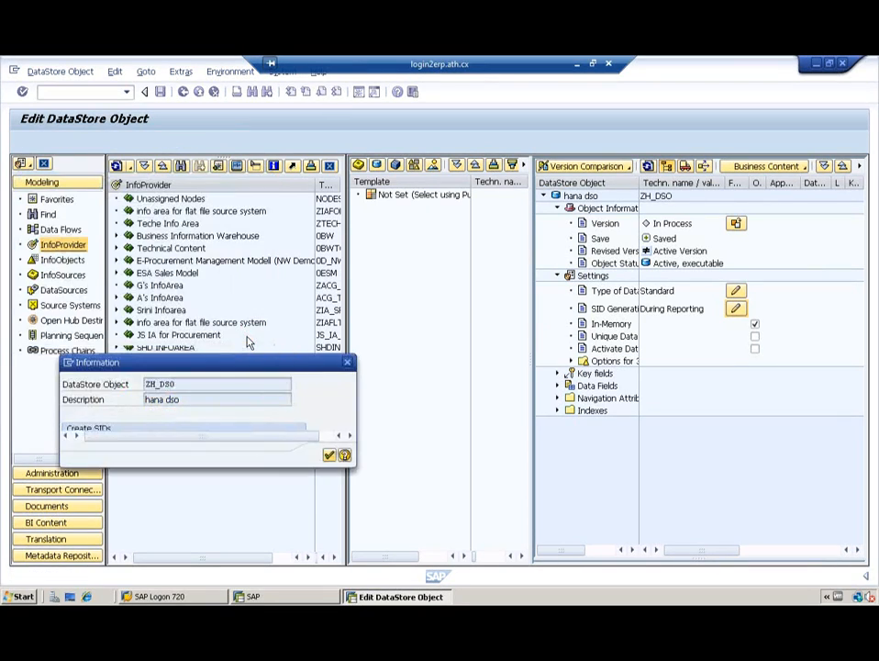
{"action": "left_click", "coordinate": [328, 456]}
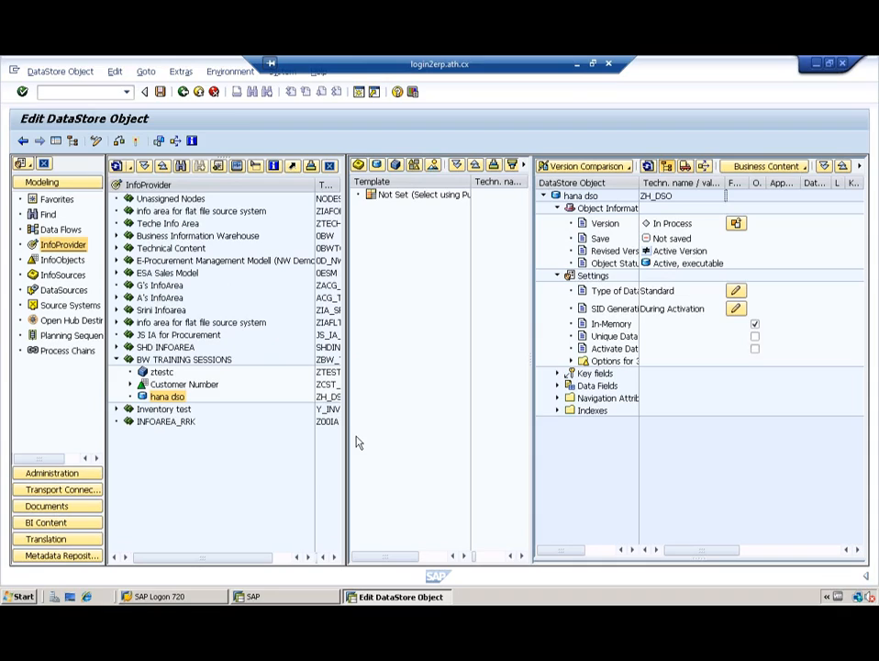
Step: Keep hana dso (ZH_DSO) open in edit mode, with SID generation During Activation and unsaved
{"action": "left_click", "coordinate": [392, 431]}
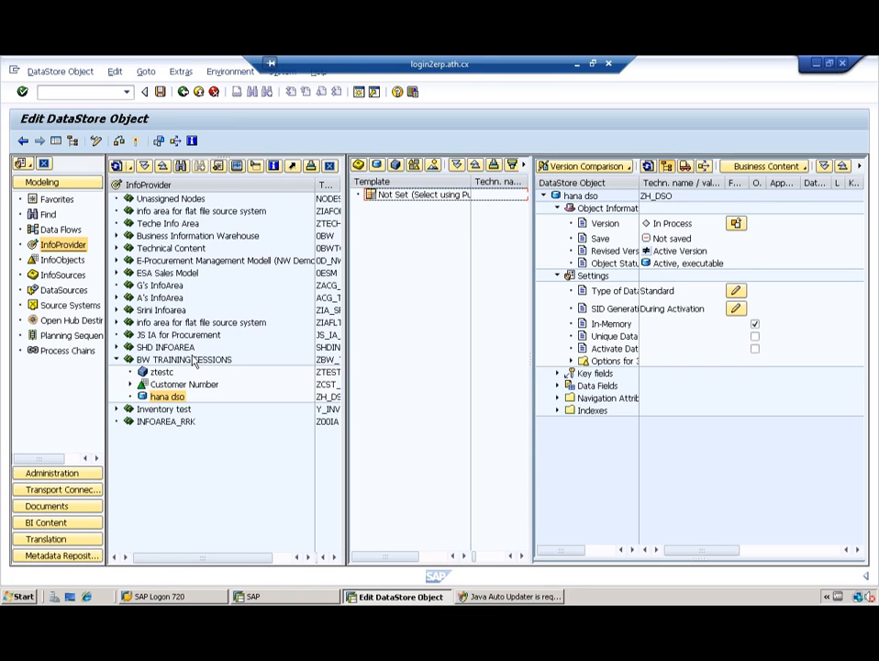
Step: Create DataStore object ZWO_DSO, described 'Write Optimized DSO', in the BW TRAINING SESSIONS InfoArea
{"action": "right_click", "coordinate": [164, 360]}
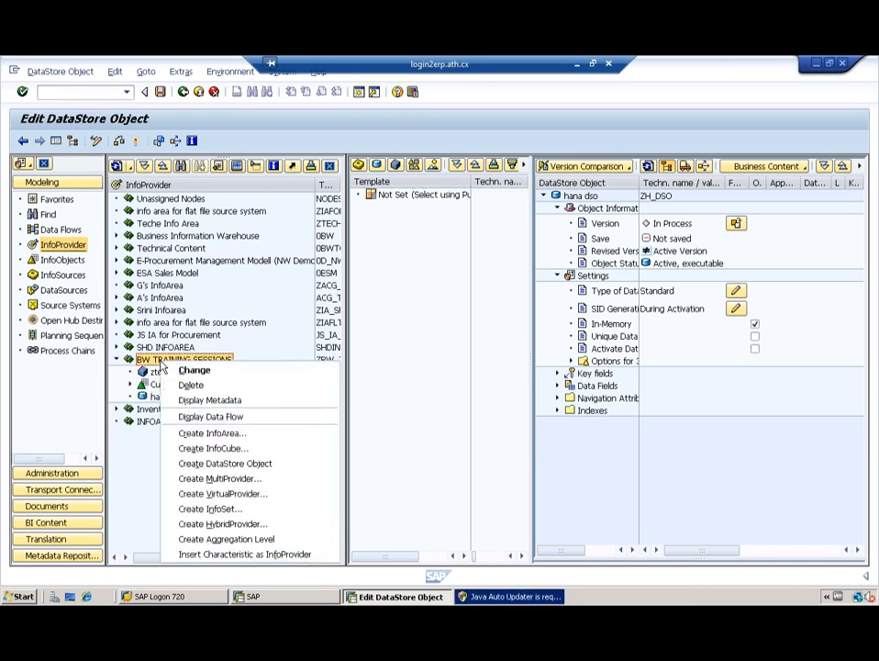
{"action": "left_click", "coordinate": [228, 467]}
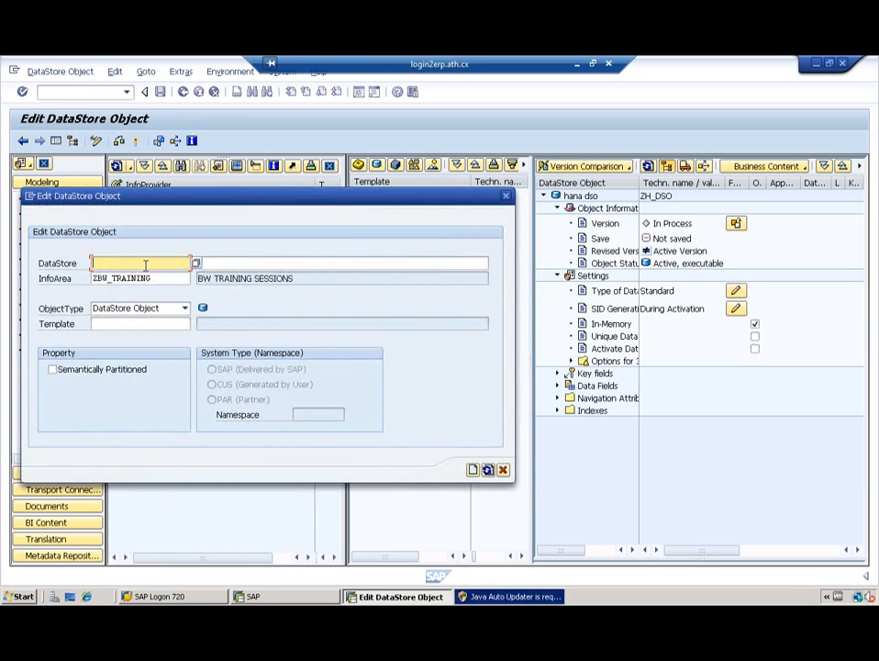
{"action": "type", "text": "Z"}
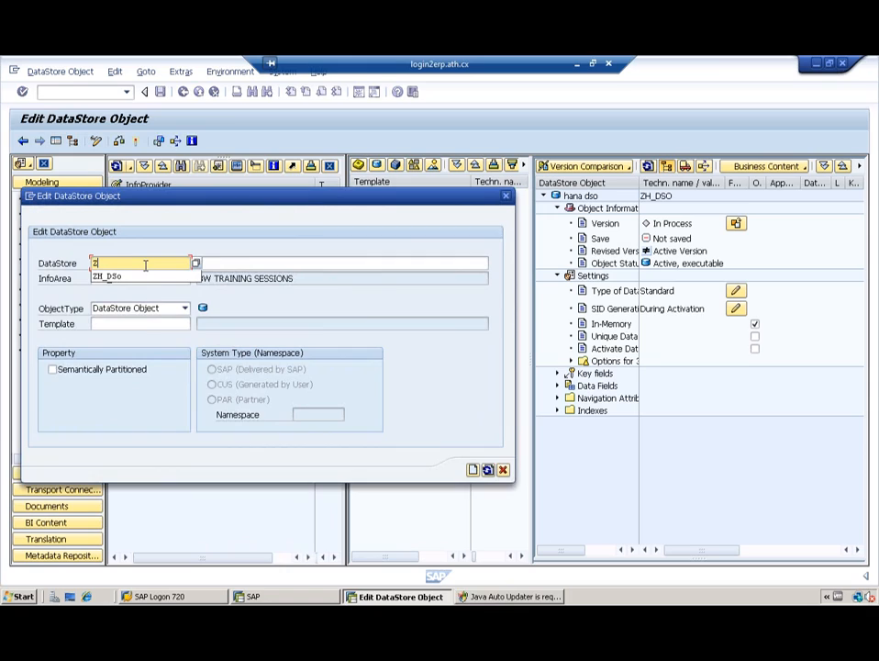
{"action": "type", "text": "WO"}
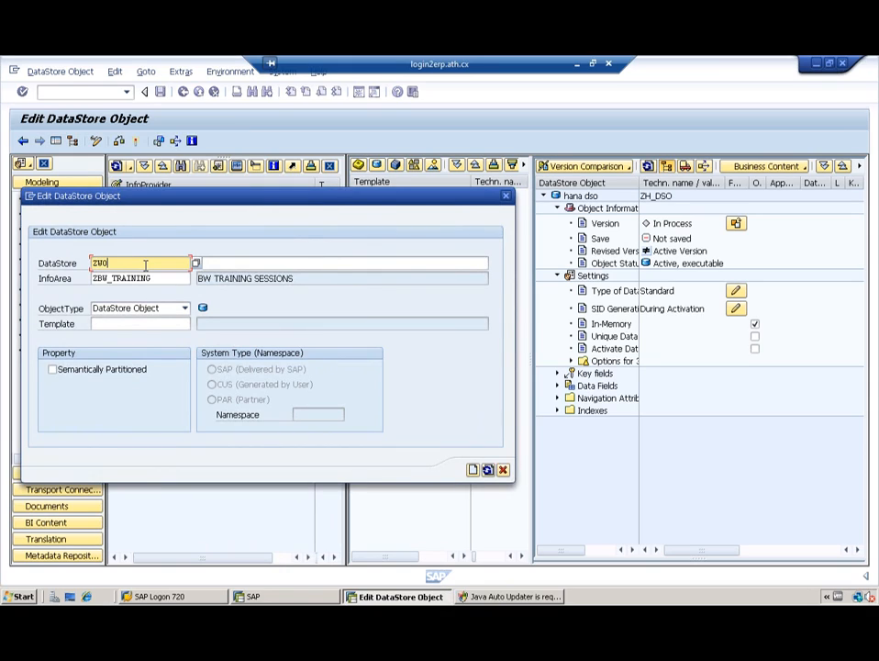
{"action": "type", "text": "_DS"}
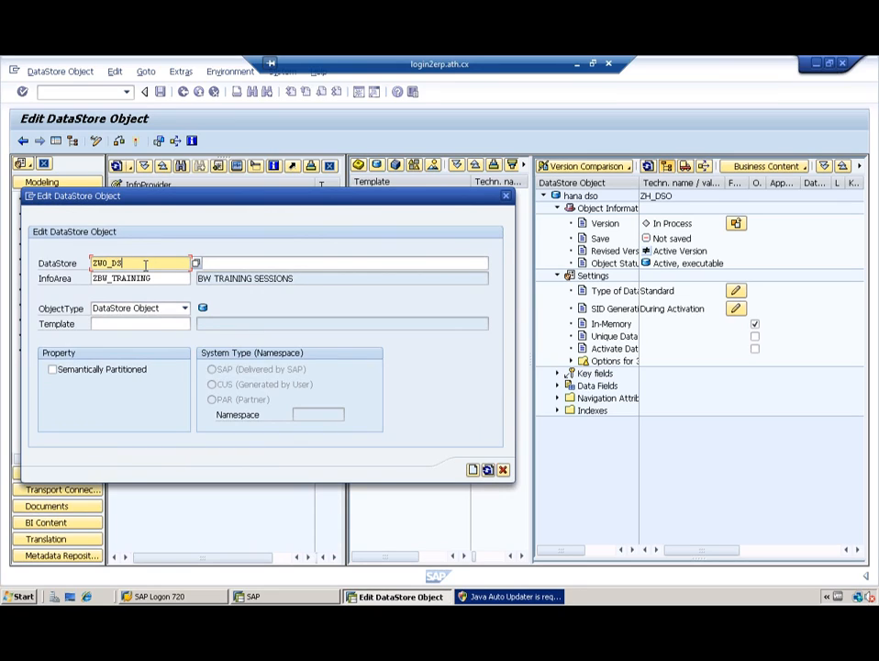
{"action": "type", "text": "O"}
{"action": "left_click", "coordinate": [225, 263]}
{"action": "type", "text": "Write "}
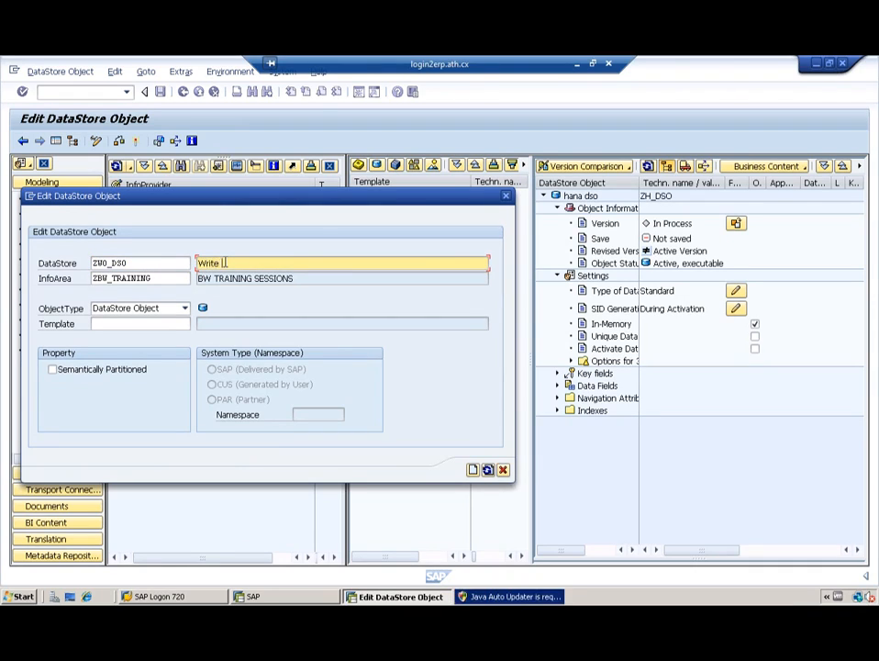
{"action": "type", "text": "Optimized DSO"}
{"action": "left_click", "coordinate": [472, 471]}
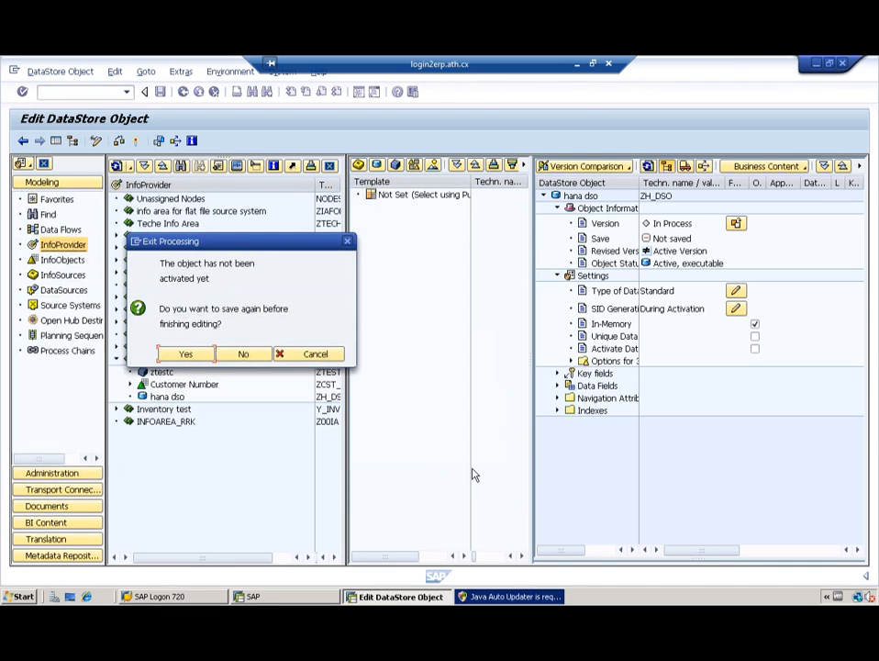
Step: Discard the unsaved hana dso, expand ZWO_DSO's Settings and cancel the Create SIDs dialog
{"action": "left_click", "coordinate": [243, 355]}
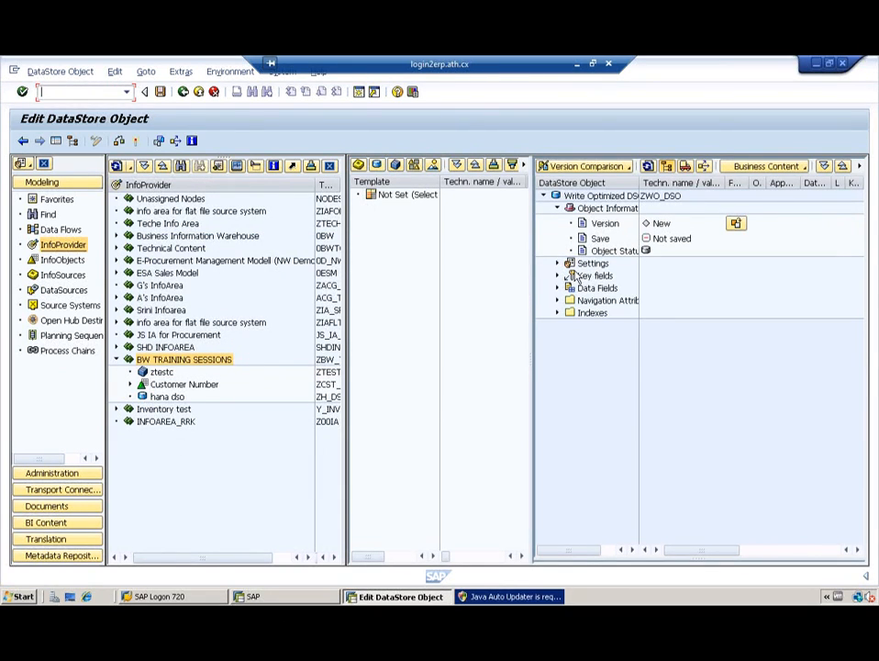
{"action": "left_click", "coordinate": [559, 263]}
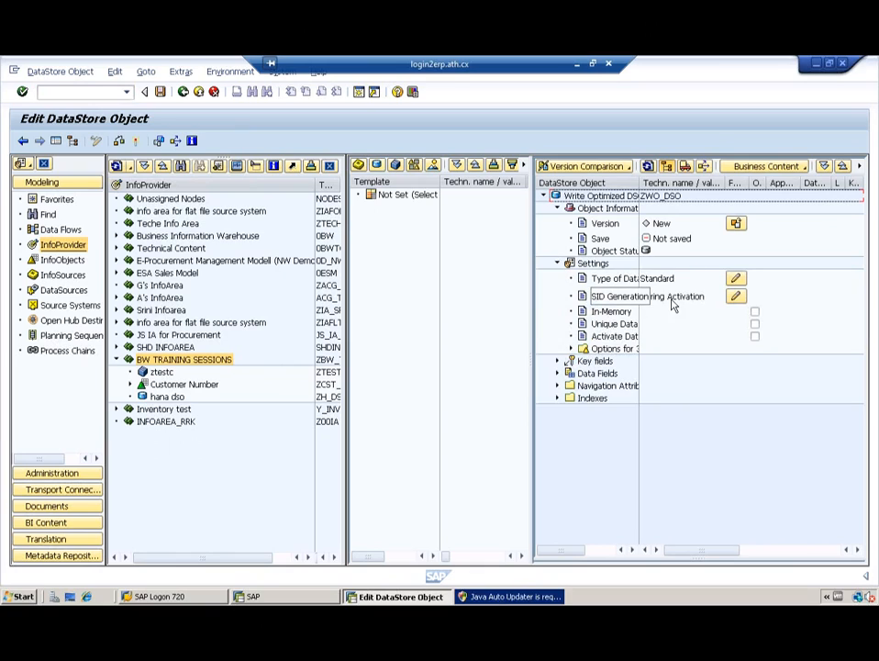
{"action": "left_click", "coordinate": [736, 295]}
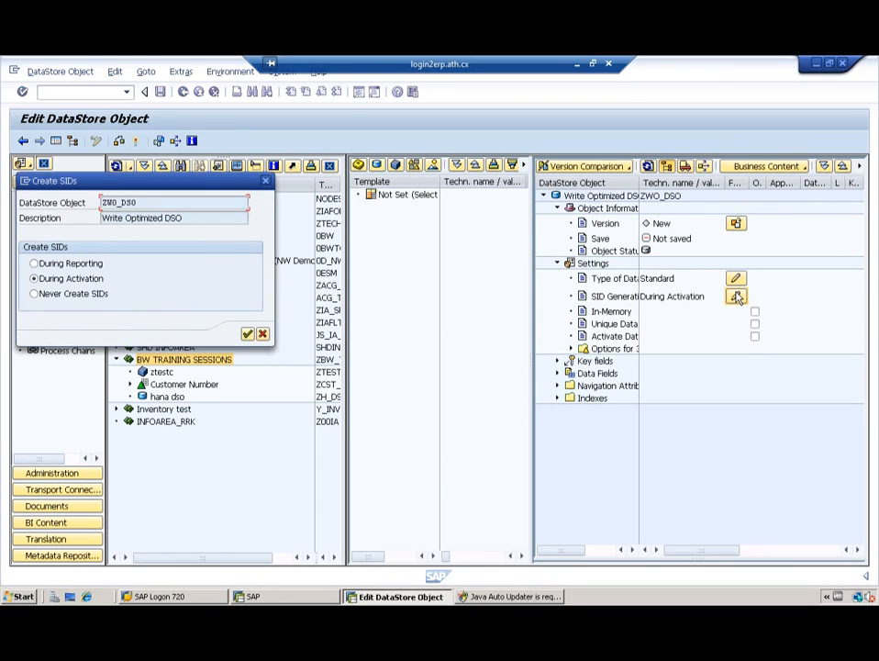
{"action": "left_click", "coordinate": [262, 334]}
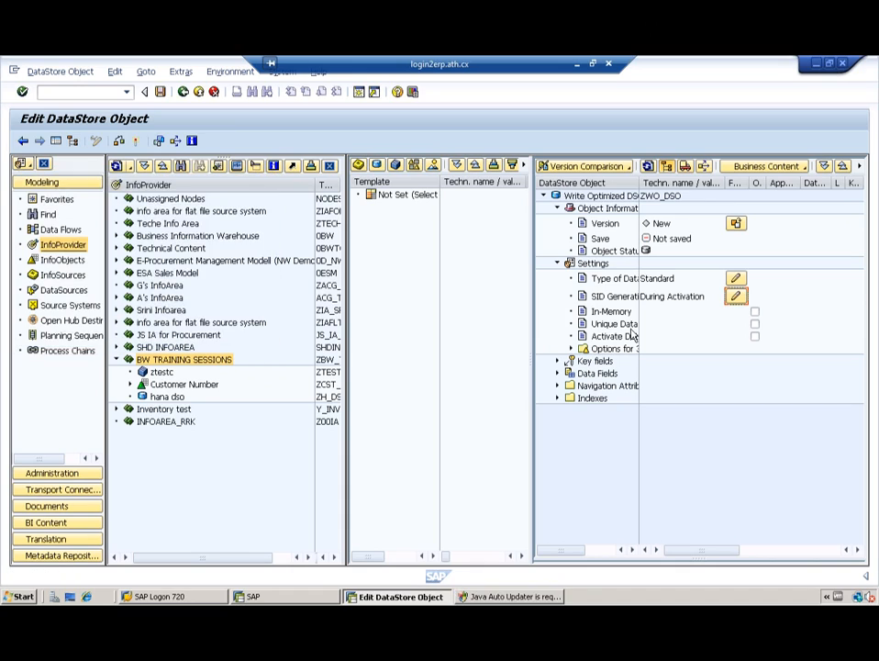
Step: Change ZWO_DSO's type to Write-Optimized and expand its Semantic Key folder
{"action": "left_click", "coordinate": [736, 281]}
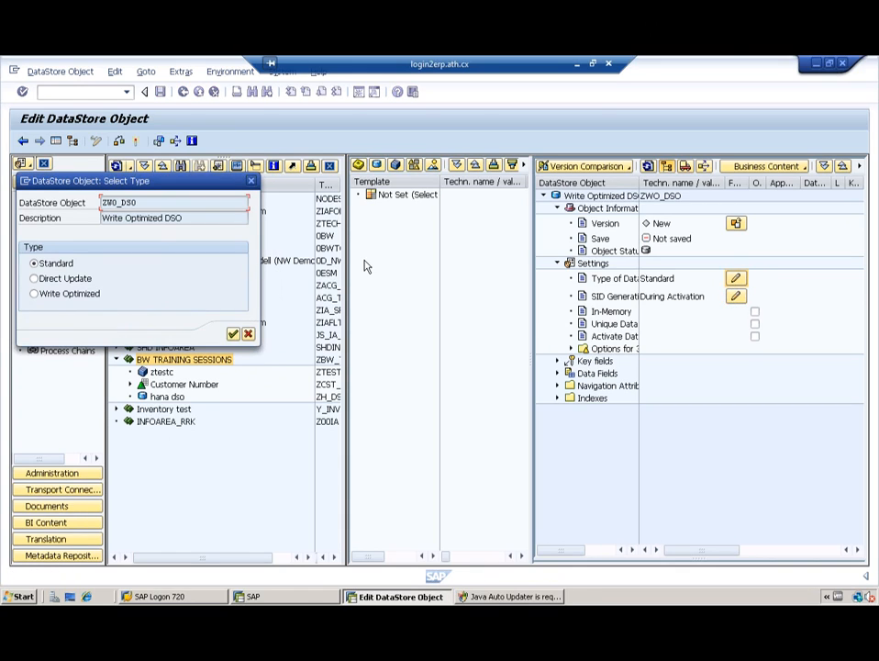
{"action": "left_click", "coordinate": [52, 298]}
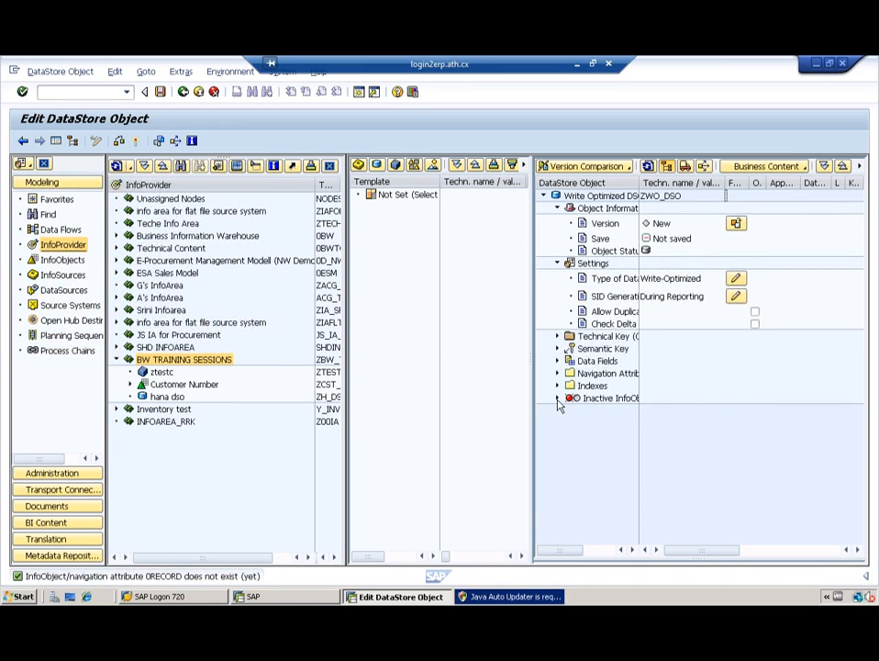
{"action": "left_click", "coordinate": [557, 397]}
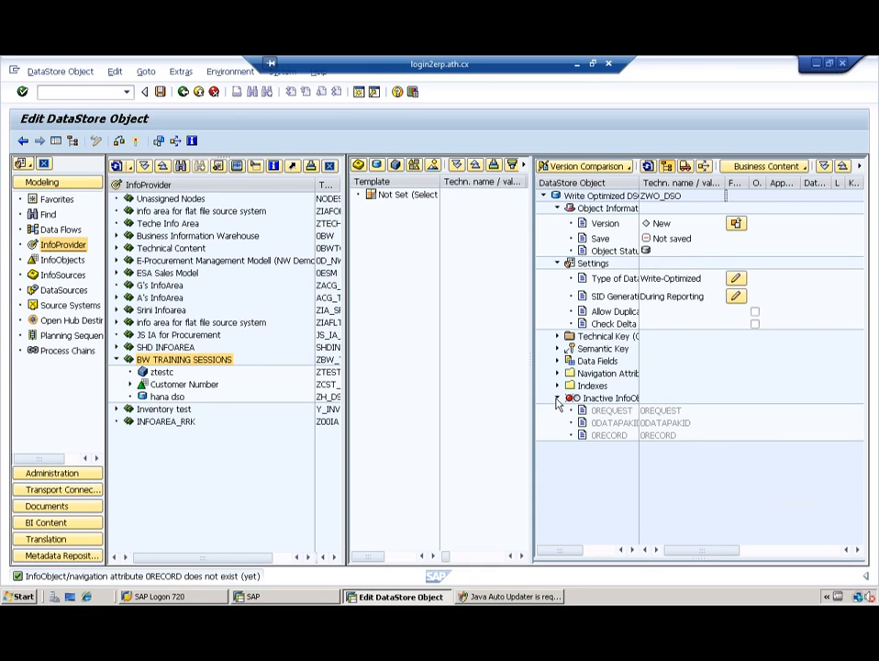
{"action": "left_click", "coordinate": [557, 399]}
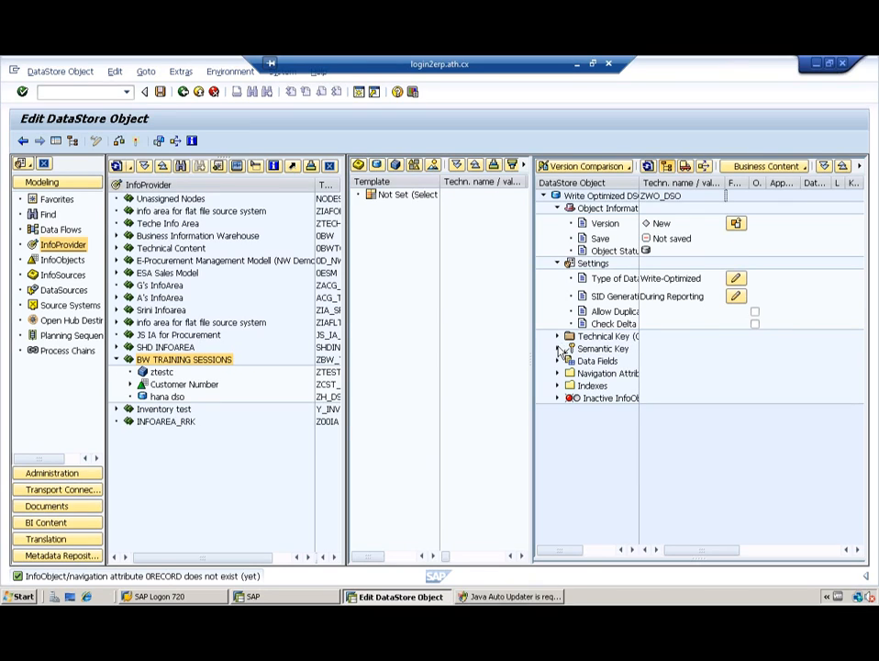
{"action": "left_click", "coordinate": [558, 349]}
{"action": "left_click", "coordinate": [735, 295]}
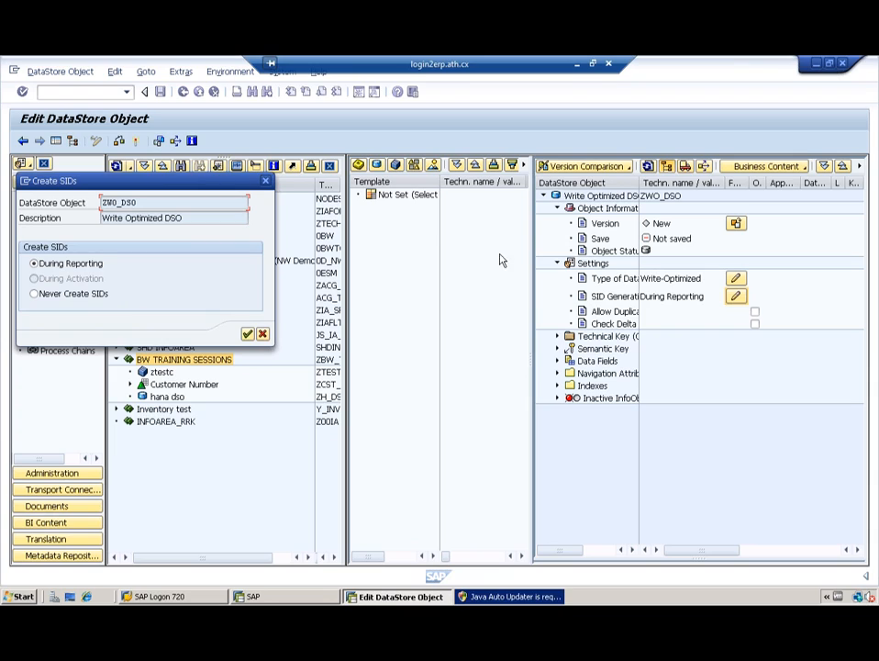
{"action": "left_click", "coordinate": [247, 334]}
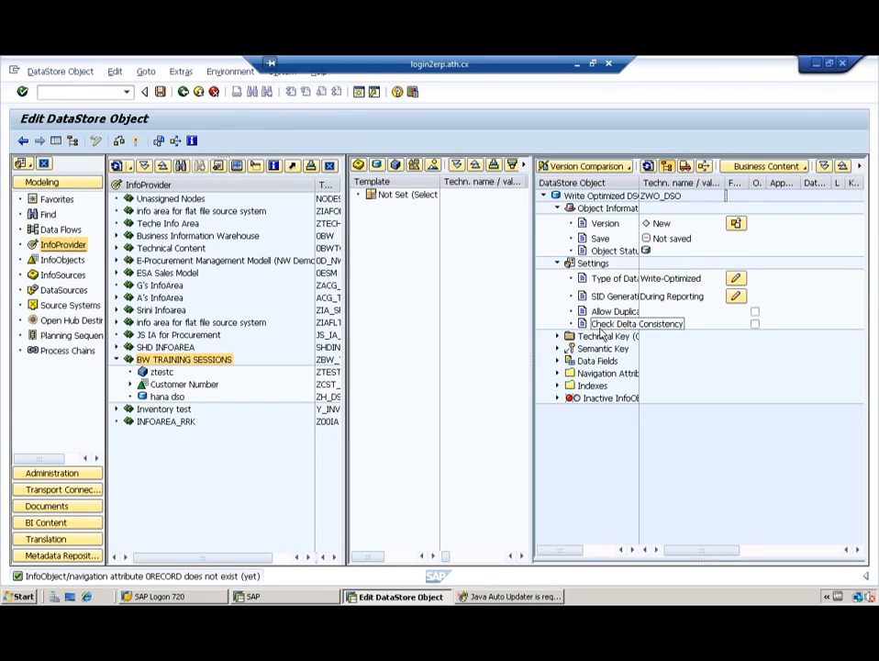
{"action": "left_click", "coordinate": [735, 279]}
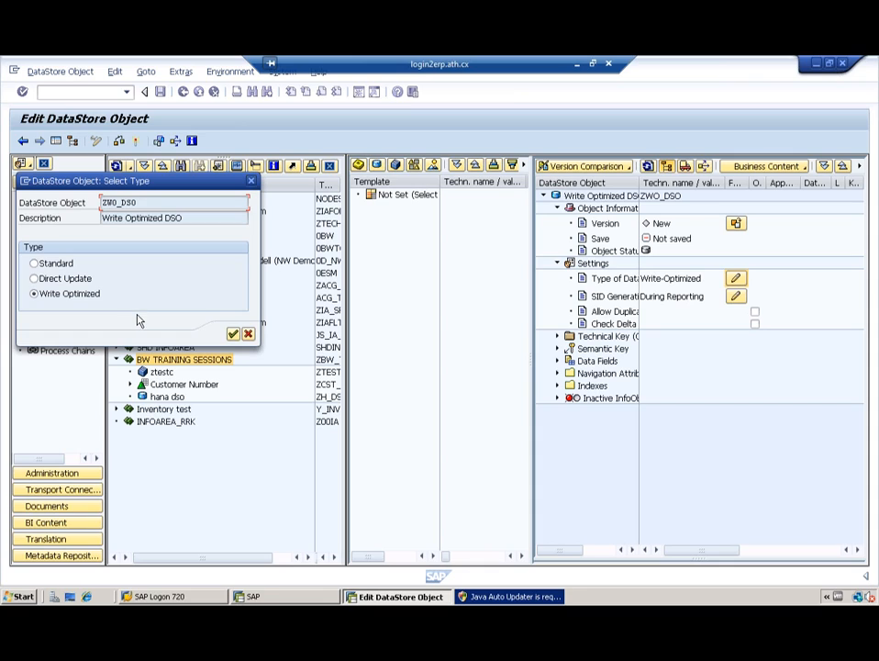
{"action": "left_click", "coordinate": [234, 335]}
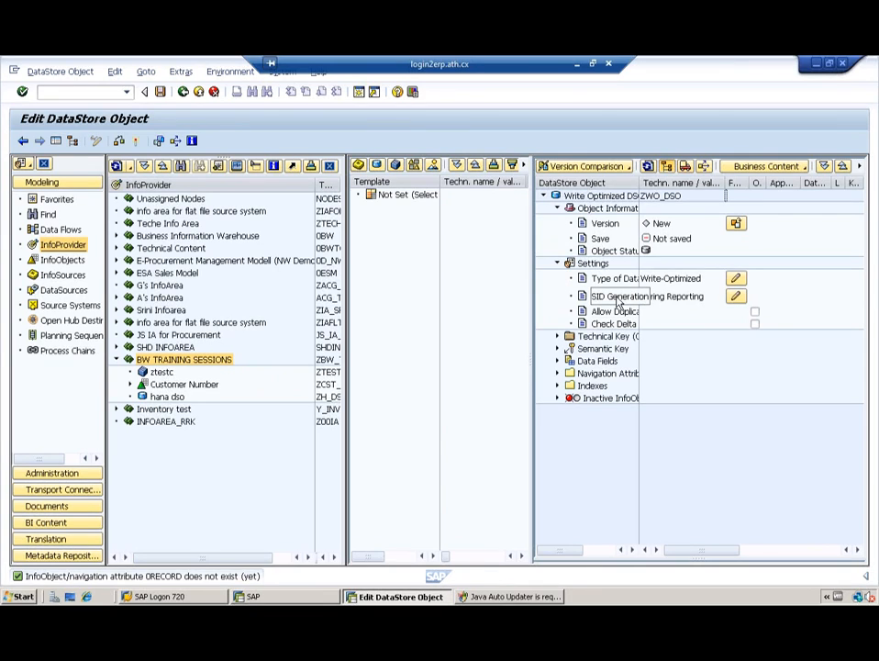
{"action": "left_click", "coordinate": [736, 297]}
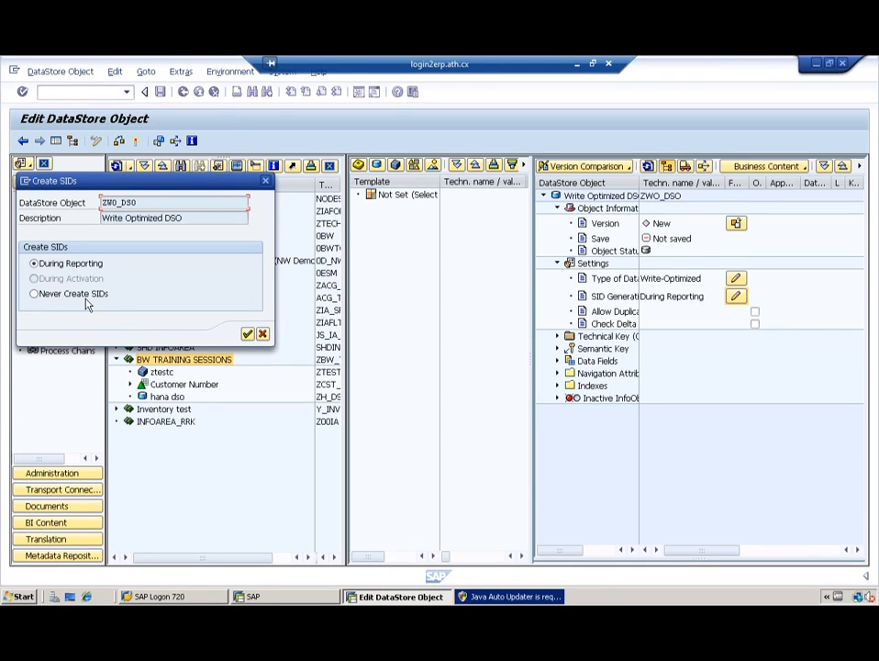
{"action": "left_click", "coordinate": [247, 334]}
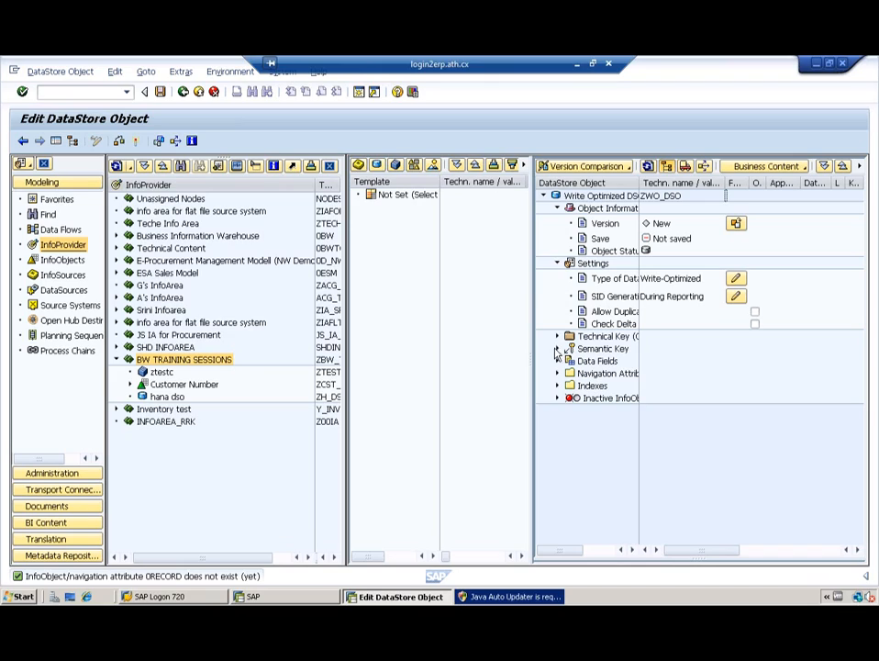
{"action": "left_click", "coordinate": [557, 350]}
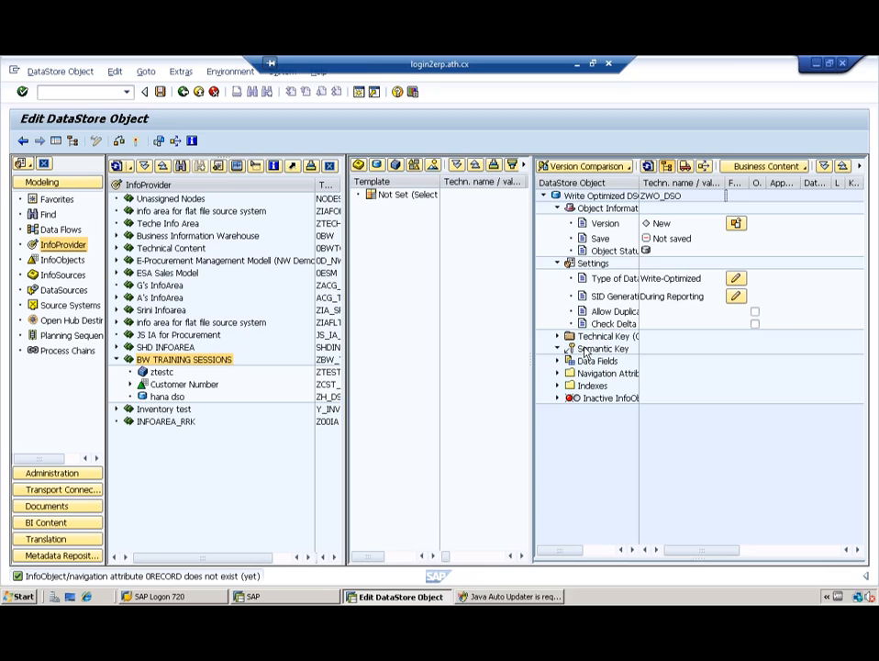
Step: Add Customer Number and Material Number from catalog ZIOC_CHRS to ZWO_DSO's semantic key
{"action": "left_click", "coordinate": [413, 165]}
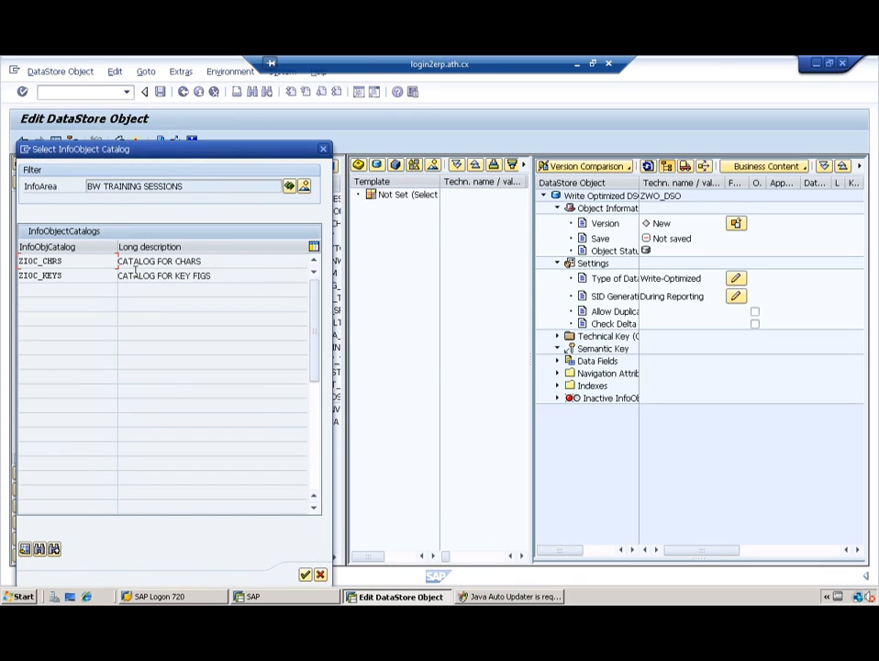
{"action": "double_click", "coordinate": [23, 260]}
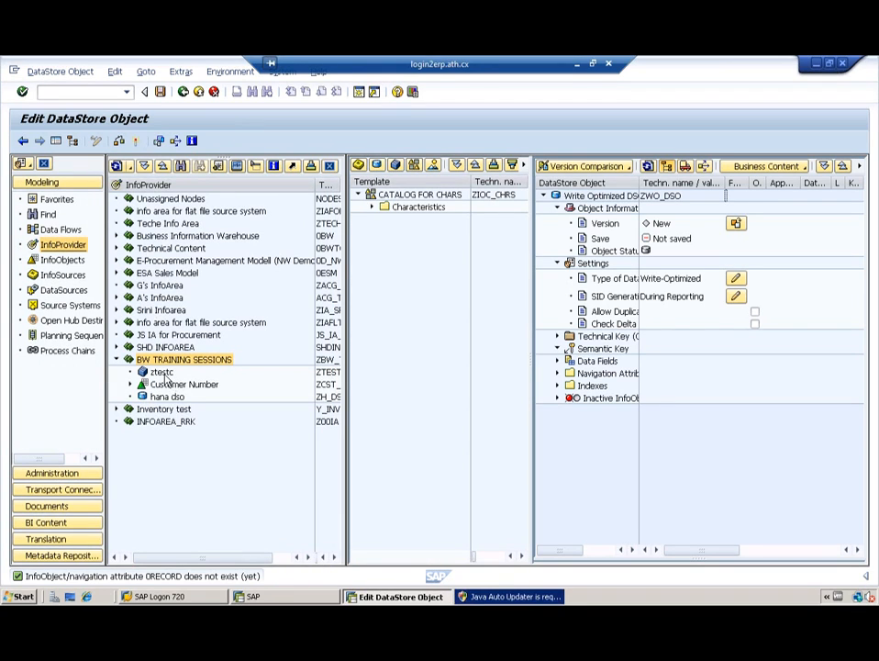
{"action": "left_click", "coordinate": [373, 207]}
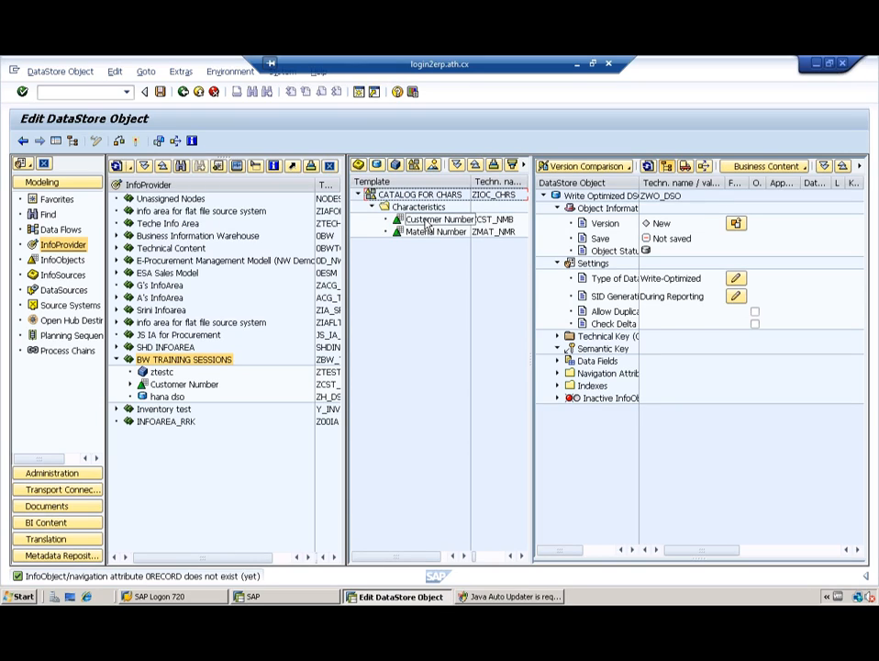
{"action": "mouse_move", "coordinate": [426, 222]}
{"action": "left_mouse_down"}
{"action": "mouse_move", "coordinate": [495, 270]}
{"action": "mouse_move", "coordinate": [586, 359]}
{"action": "mouse_move", "coordinate": [601, 354]}
{"action": "left_mouse_up"}
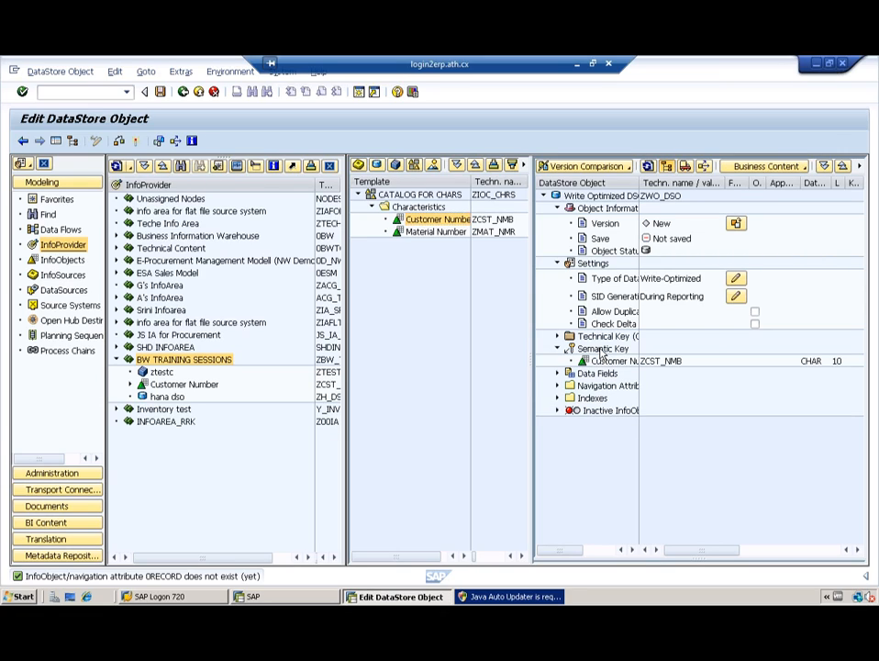
{"action": "left_click_drag", "start_coordinate": [435, 232], "coordinate": [594, 356]}
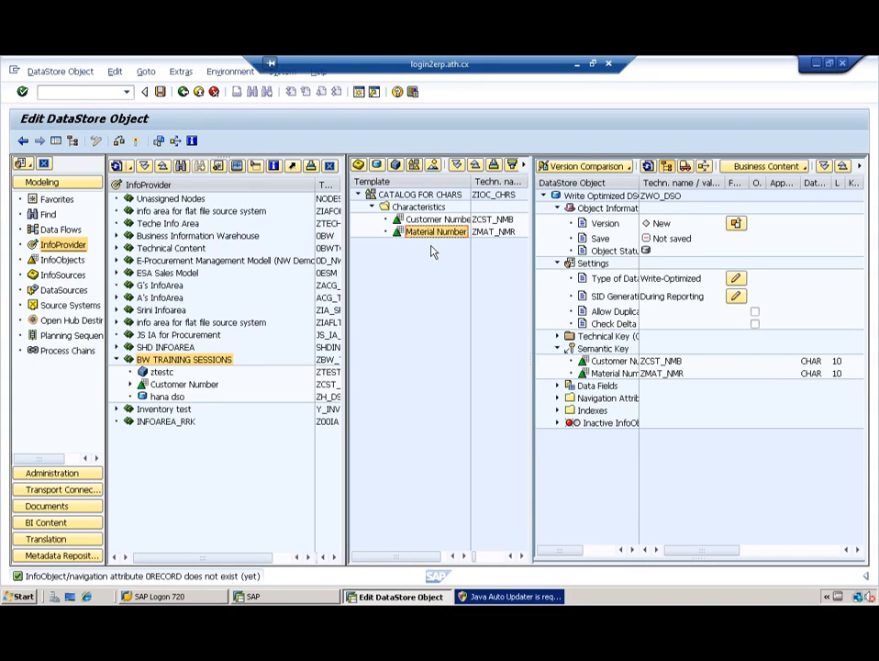
{"action": "left_click", "coordinate": [414, 165]}
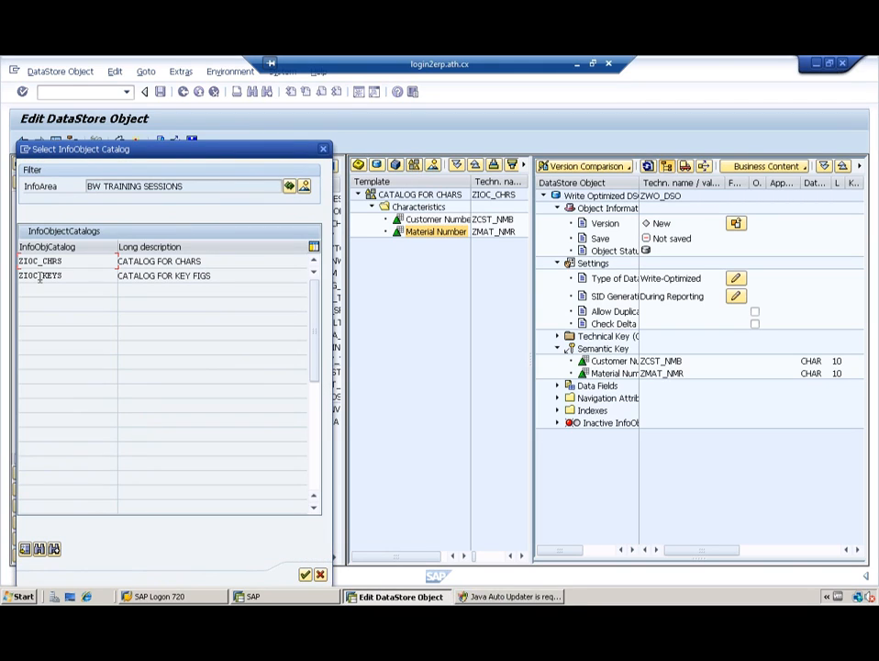
Step: Add price, quantity and revenue from catalog ZIOC_KEYS to the data fields, then inspect ZREV1
{"action": "double_click", "coordinate": [40, 275]}
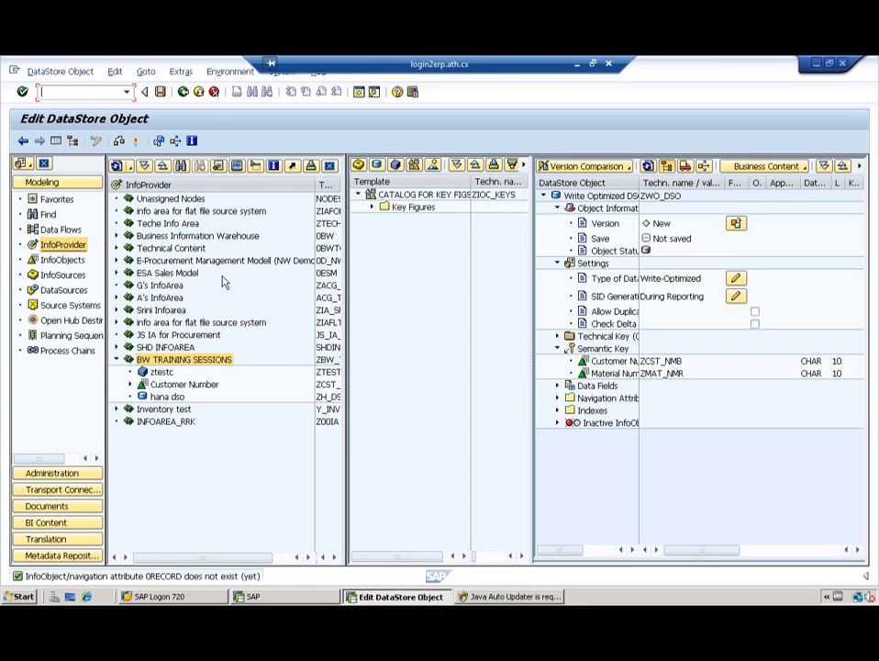
{"action": "left_click", "coordinate": [372, 207]}
{"action": "left_click", "coordinate": [413, 220]}
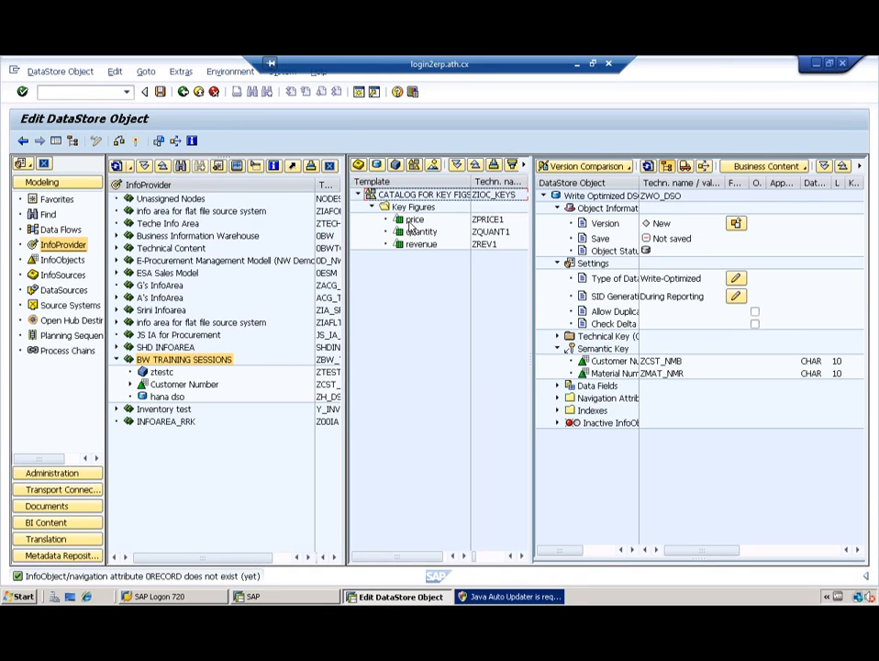
{"action": "left_click_drag", "start_coordinate": [543, 332], "coordinate": [592, 392]}
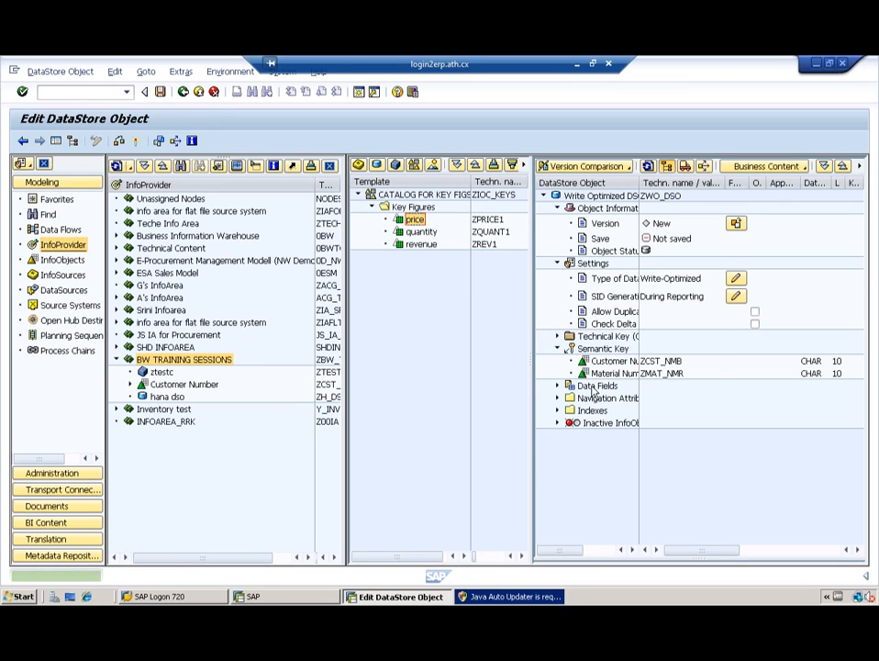
{"action": "left_click_drag", "start_coordinate": [412, 234], "coordinate": [595, 390]}
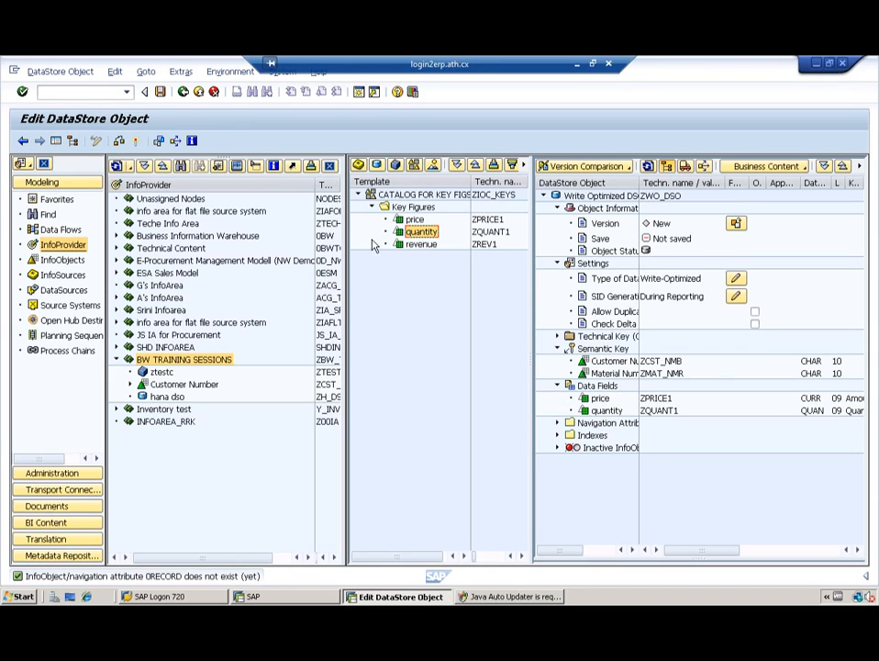
{"action": "left_click_drag", "start_coordinate": [421, 250], "coordinate": [585, 397]}
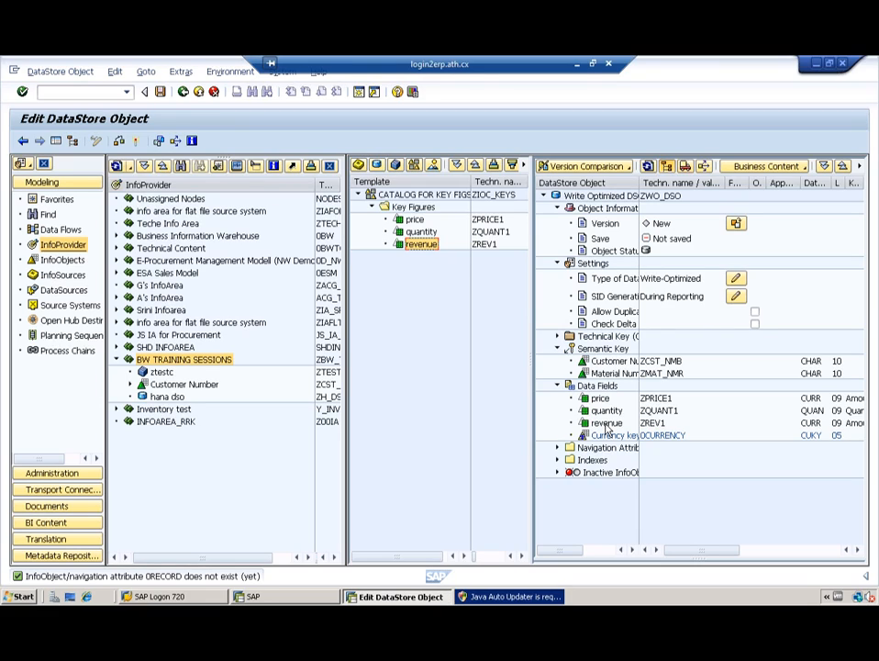
{"action": "double_click", "coordinate": [424, 243]}
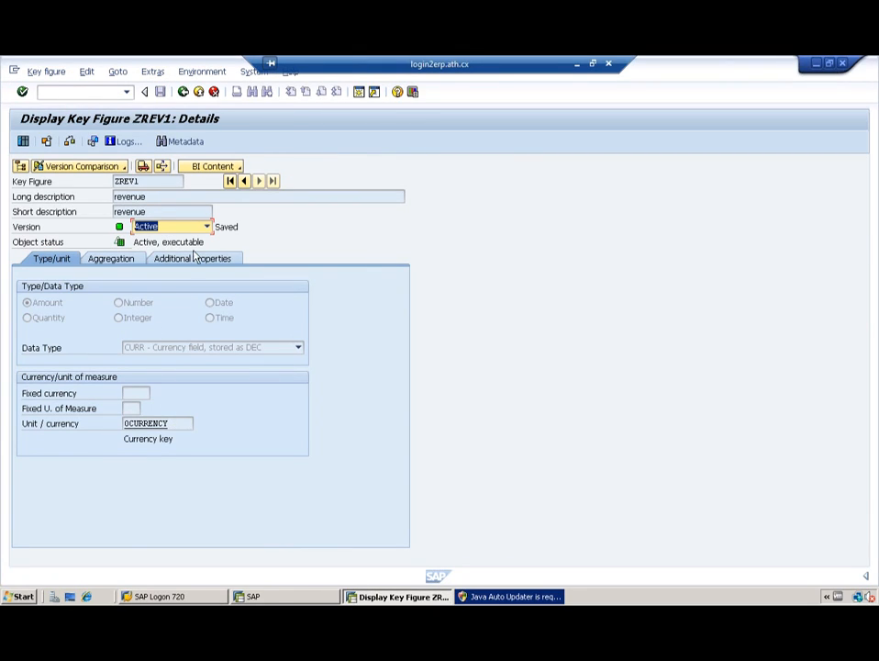
{"action": "left_click", "coordinate": [183, 93]}
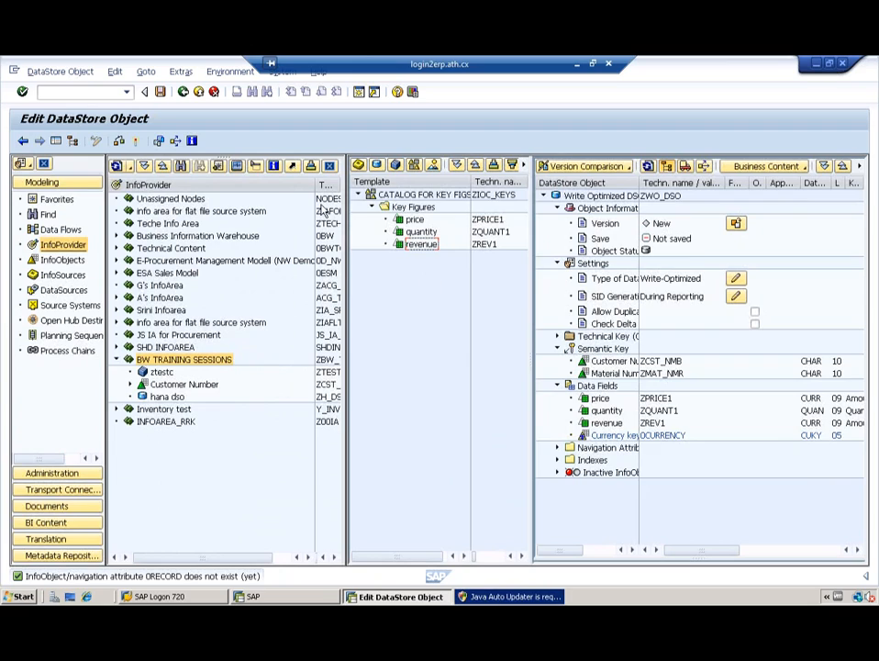
Step: Check ZWO_DSO and read the errors: 0REQUEST, 0DATAPAKID and 0RECORD unavailable in version A
{"action": "left_click", "coordinate": [119, 142]}
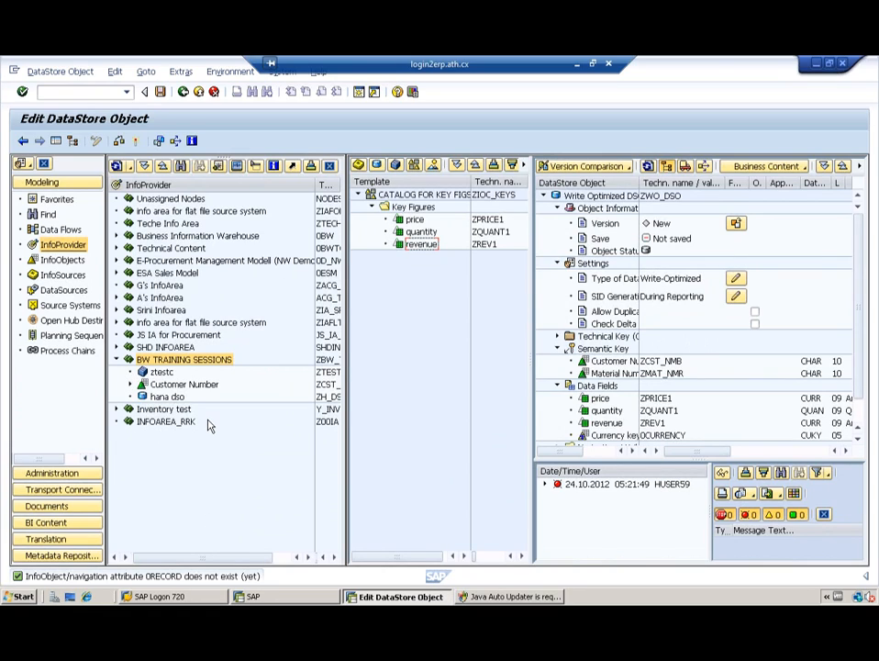
{"action": "left_click", "coordinate": [545, 484]}
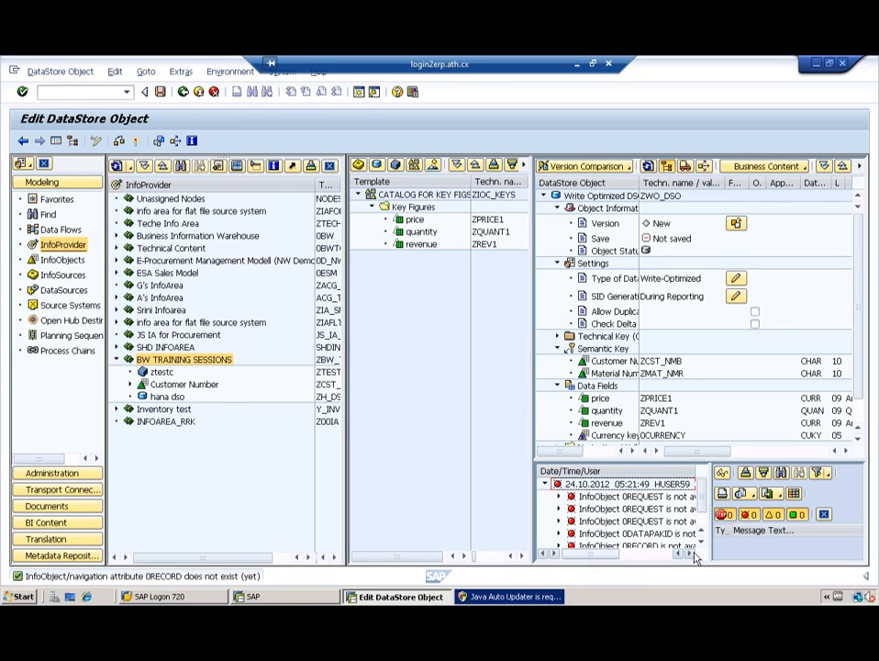
{"action": "left_click", "coordinate": [689, 554]}
{"action": "left_click", "coordinate": [689, 555]}
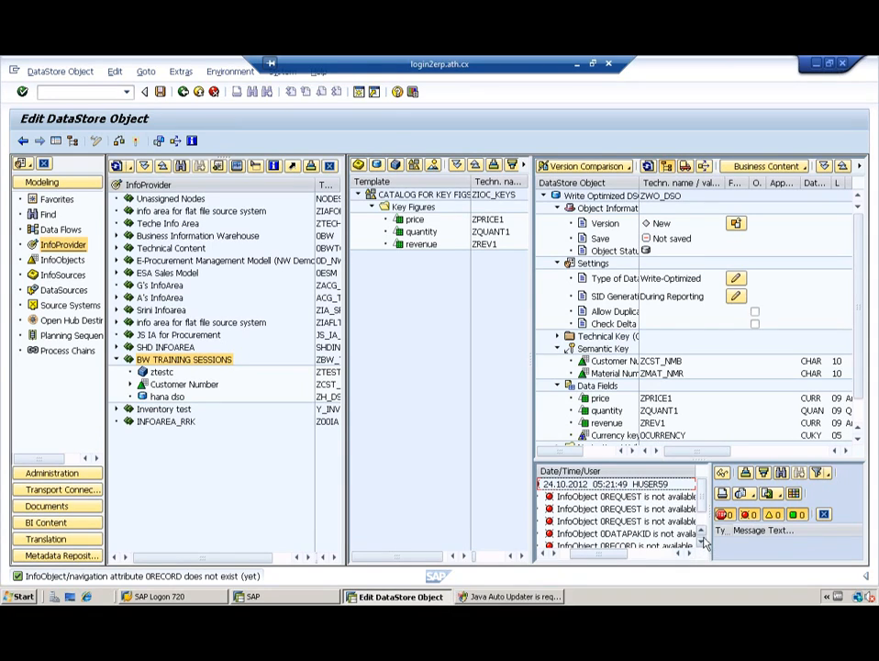
{"action": "left_click", "coordinate": [701, 543]}
{"action": "left_click", "coordinate": [701, 543]}
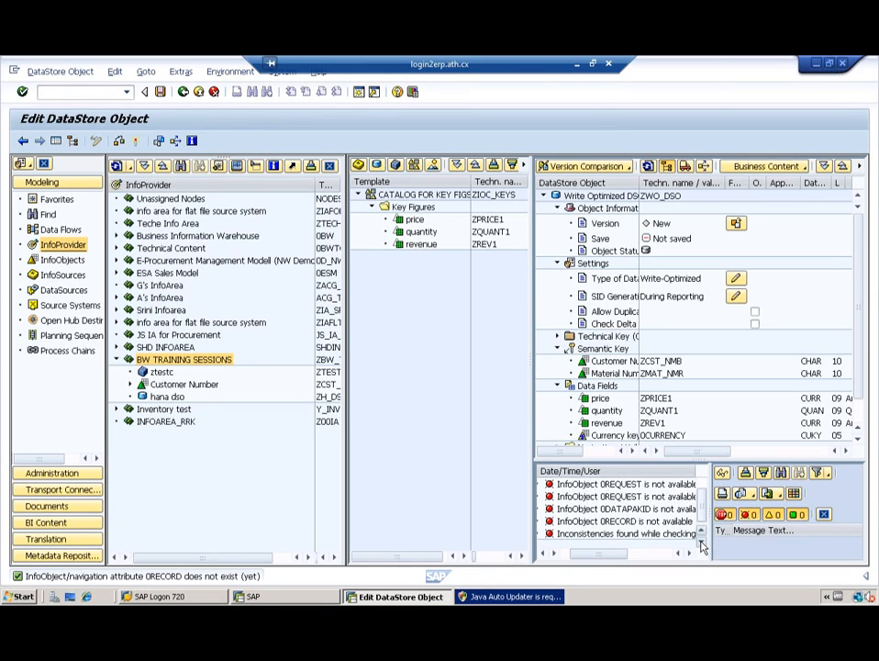
{"action": "left_click", "coordinate": [689, 557]}
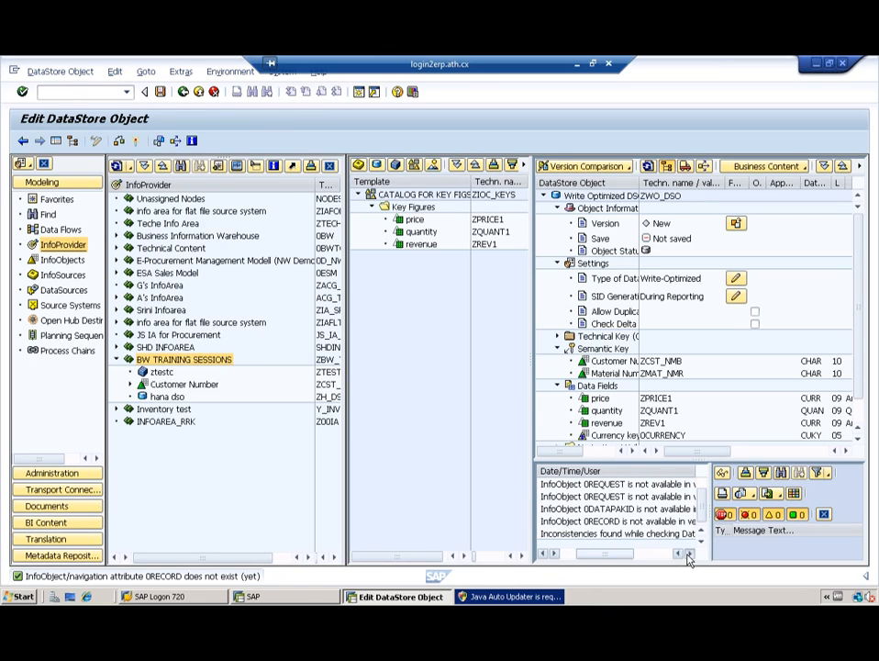
{"action": "left_click", "coordinate": [690, 557]}
{"action": "left_click", "coordinate": [689, 557]}
{"action": "left_click", "coordinate": [689, 557]}
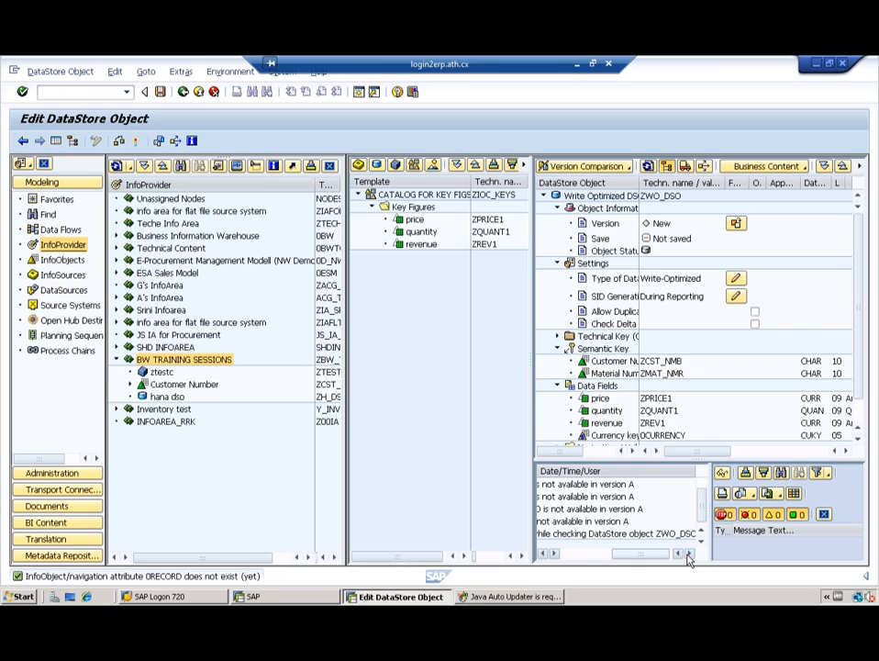
{"action": "left_click", "coordinate": [689, 557]}
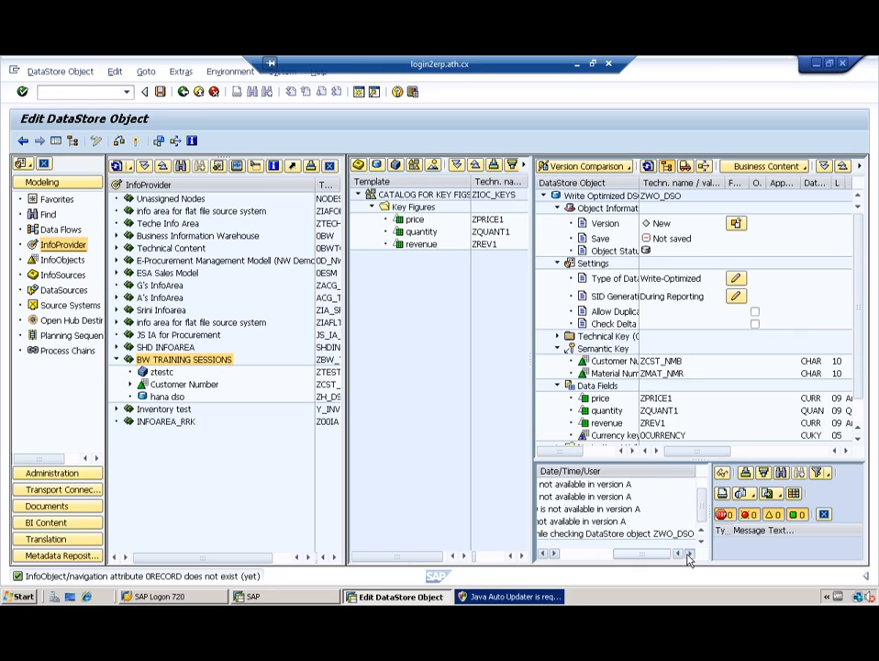
{"action": "left_click", "coordinate": [584, 556]}
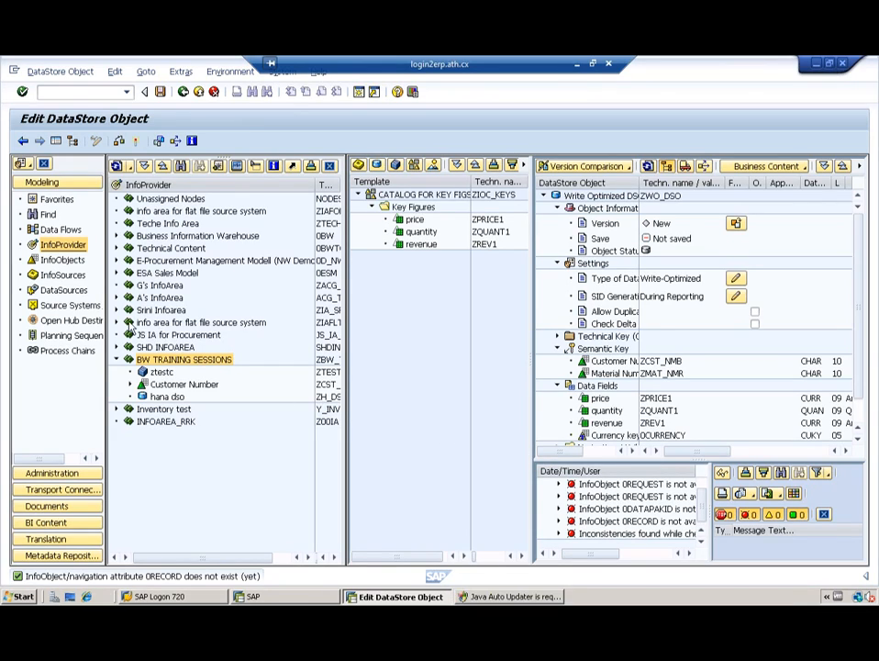
Step: Open InfoObject maintenance with /ORSD1 and display InfoObject 0REQUEST
{"action": "left_click", "coordinate": [67, 92]}
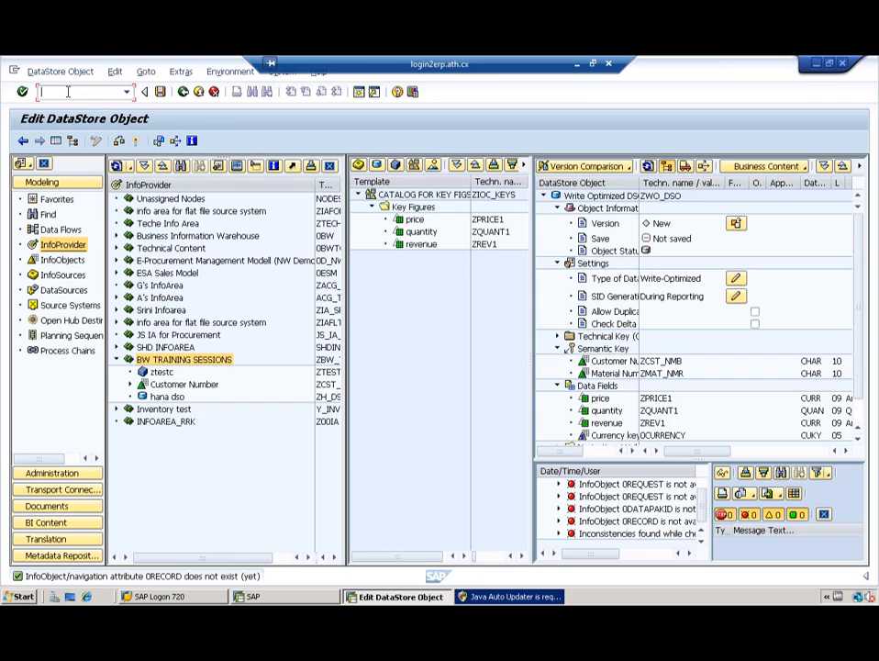
{"action": "type", "text": "/orsd1"}
{"action": "key", "text": "Return"}
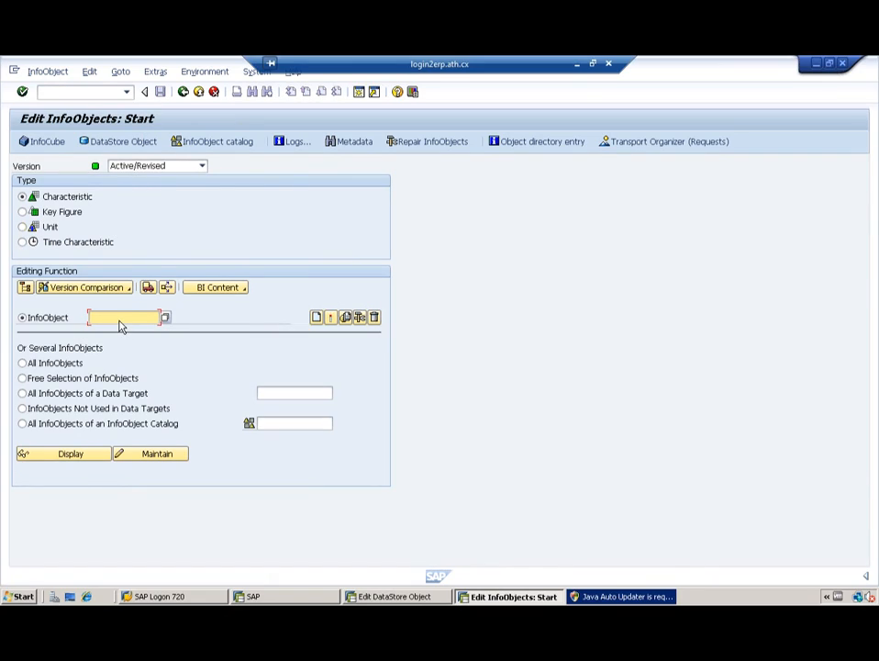
{"action": "type", "text": "0z"}
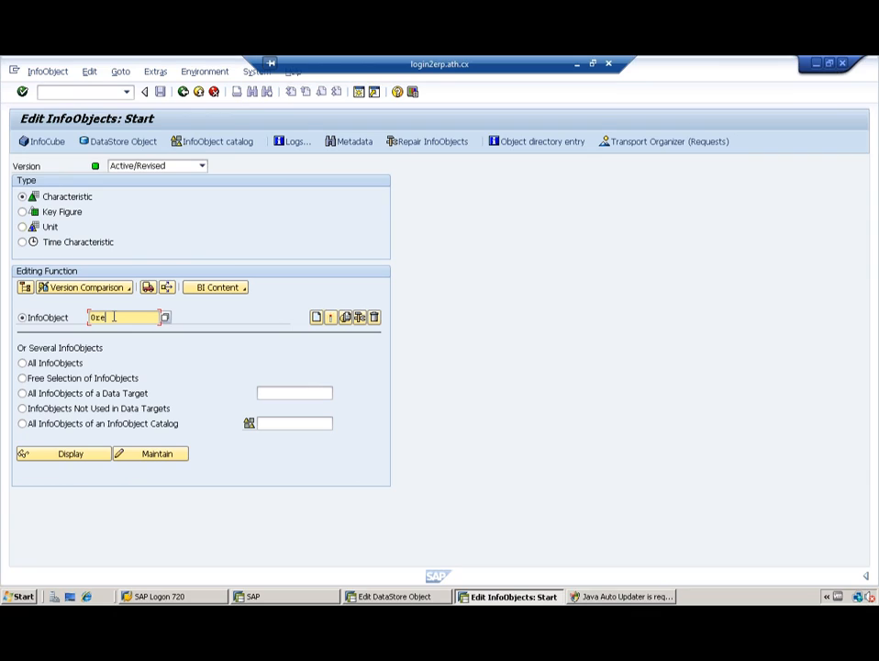
{"action": "type", "text": "equest"}
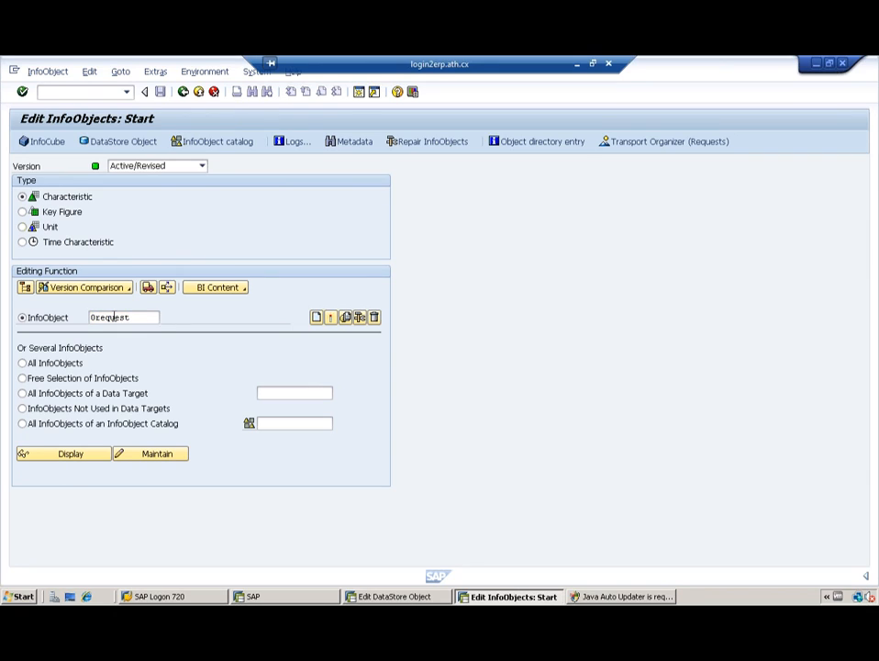
{"action": "key", "text": "Return"}
{"action": "left_click", "coordinate": [54, 456]}
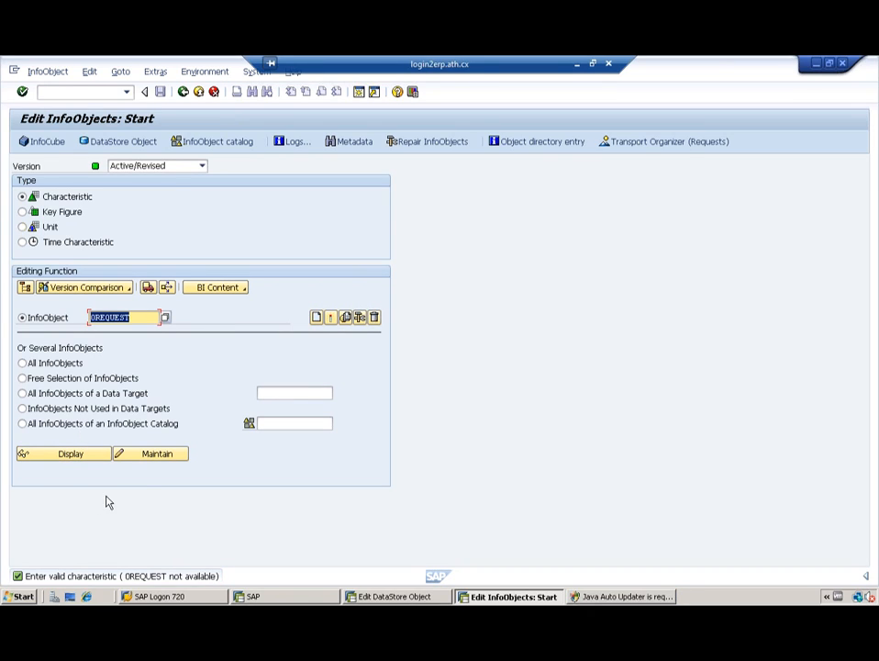
Step: Jump from the 0REQUEST error in the DataStore log to the InfoObject and look it up again
{"action": "key", "text": "alt+Tab"}
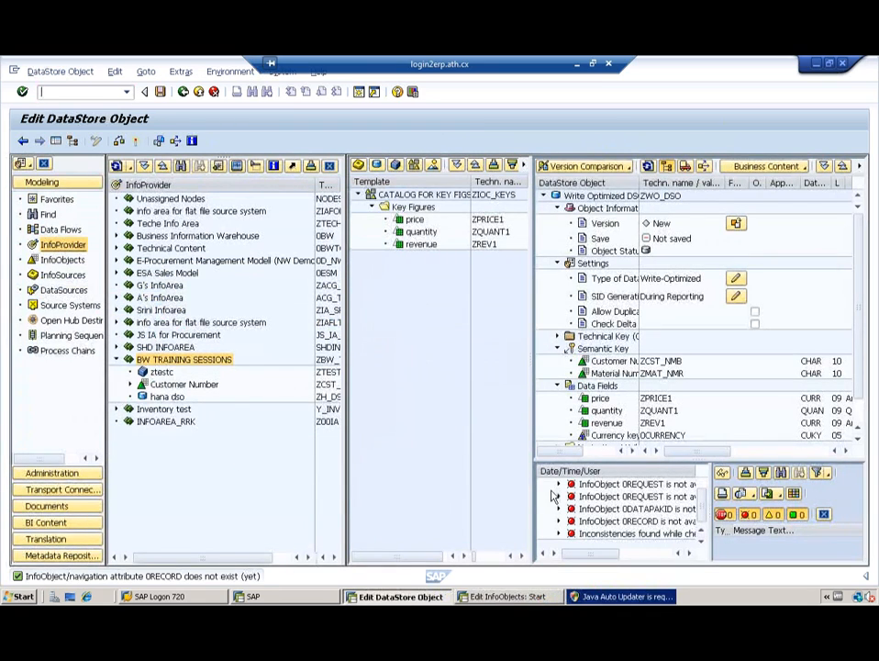
{"action": "double_click", "coordinate": [645, 504]}
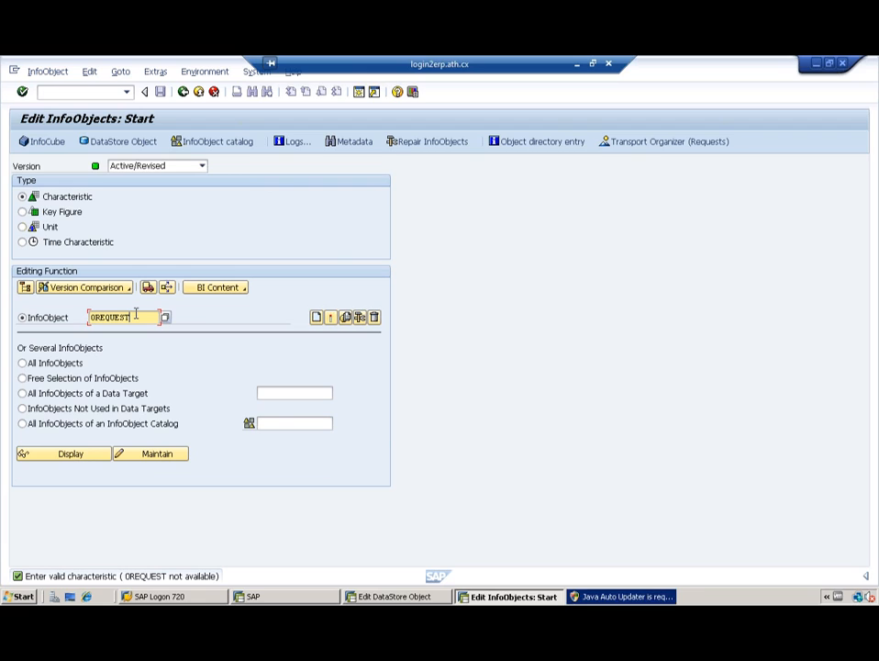
{"action": "key", "text": "alt+Tab"}
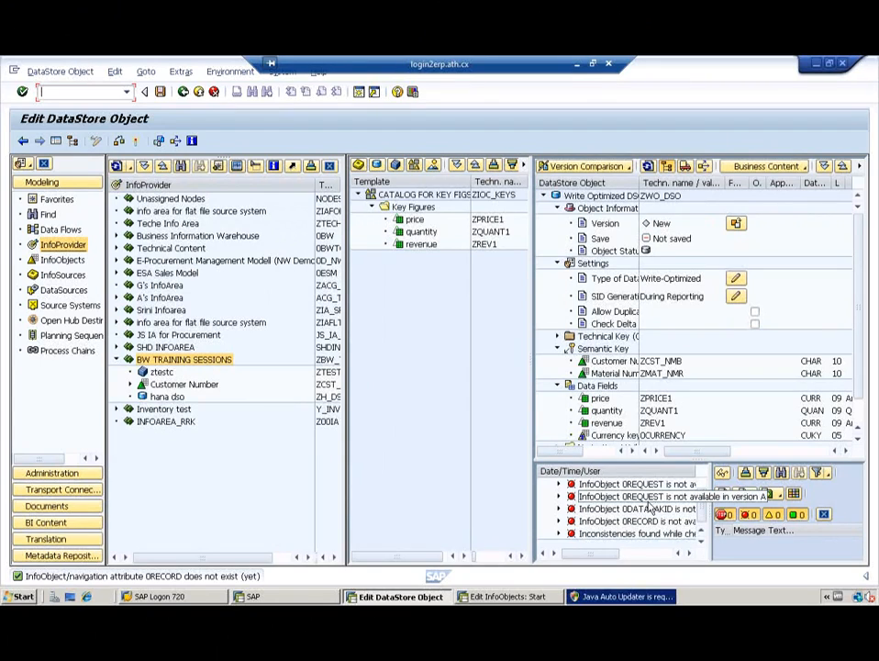
{"action": "key", "text": "alt+Tab"}
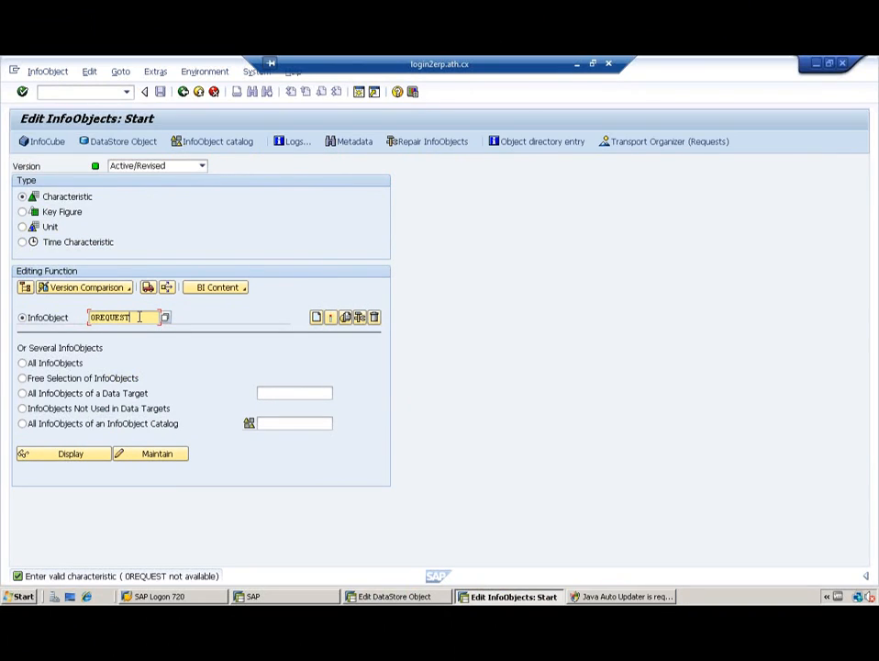
{"action": "left_click", "coordinate": [68, 459]}
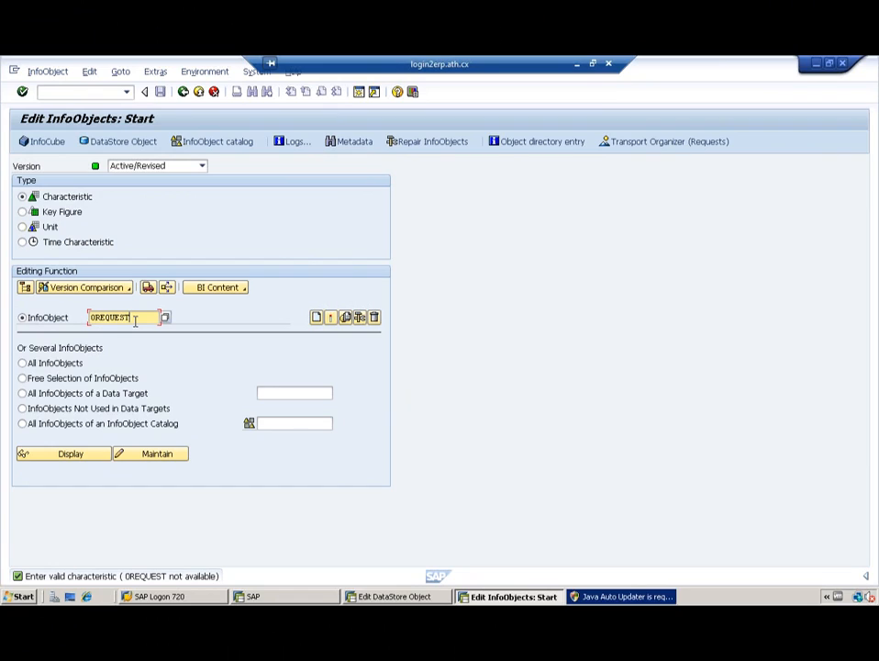
Step: Look up 0RECORD and 0RECORDMODE, then clear the name and return to the DataStore editor
{"action": "key", "text": "BackSpace"}
{"action": "key", "text": "BackSpace"}
{"action": "key", "text": "BackSpace"}
{"action": "key", "text": "BackSpace"}
{"action": "key", "text": "BackSpace"}
{"action": "type", "text": "ecord"}
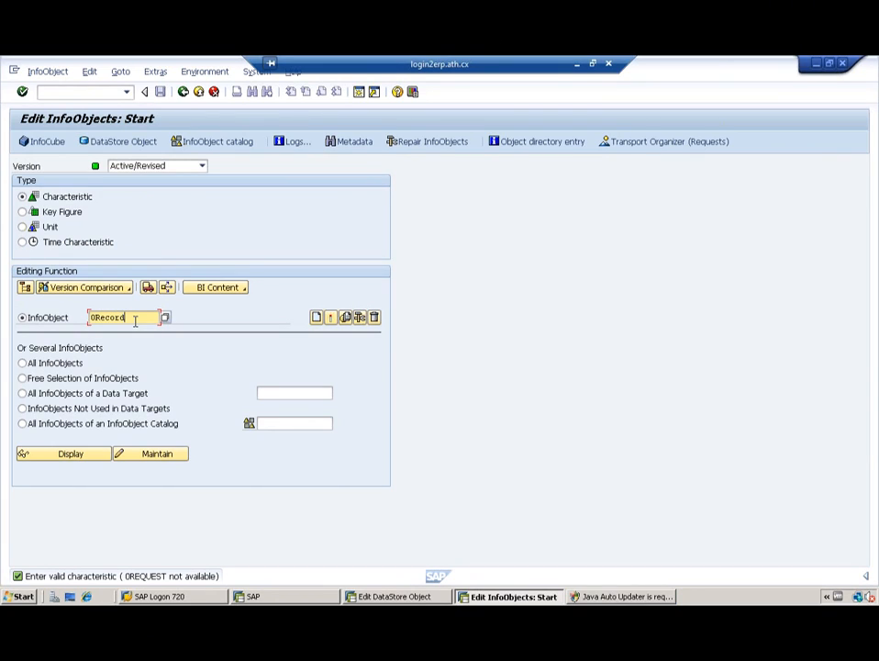
{"action": "left_click", "coordinate": [70, 454]}
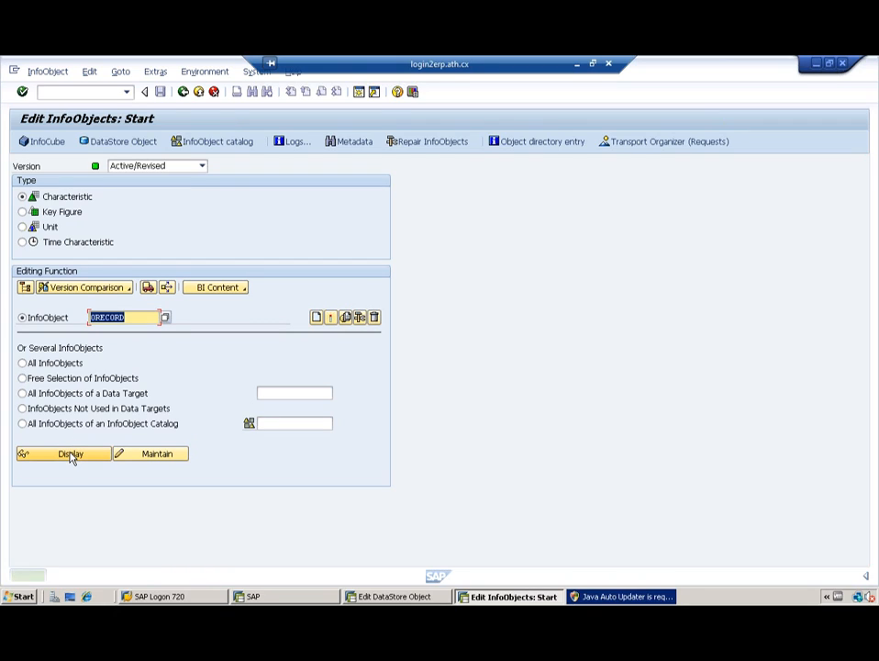
{"action": "left_click", "coordinate": [128, 318]}
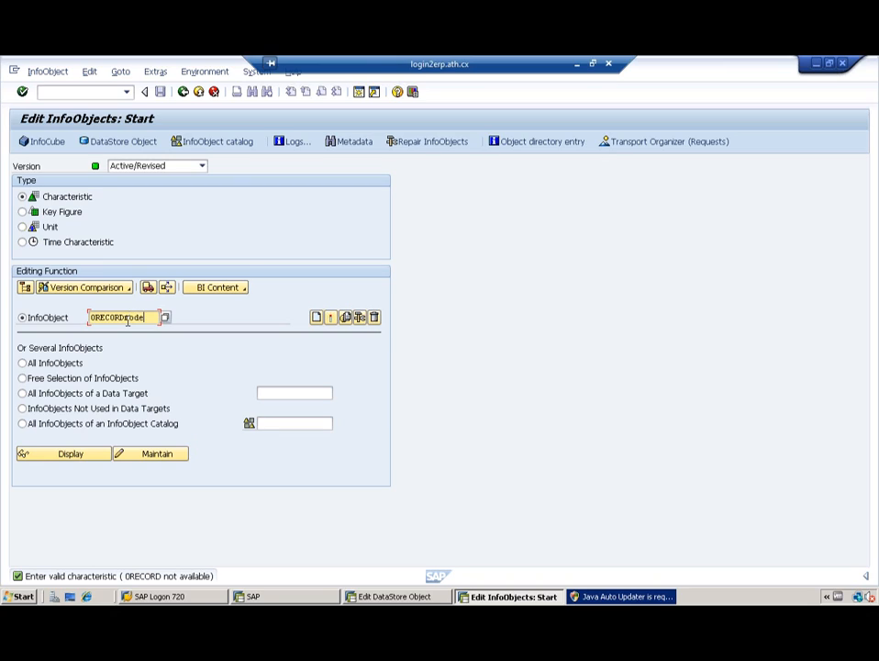
{"action": "type", "text": "mode"}
{"action": "key", "text": "Return"}
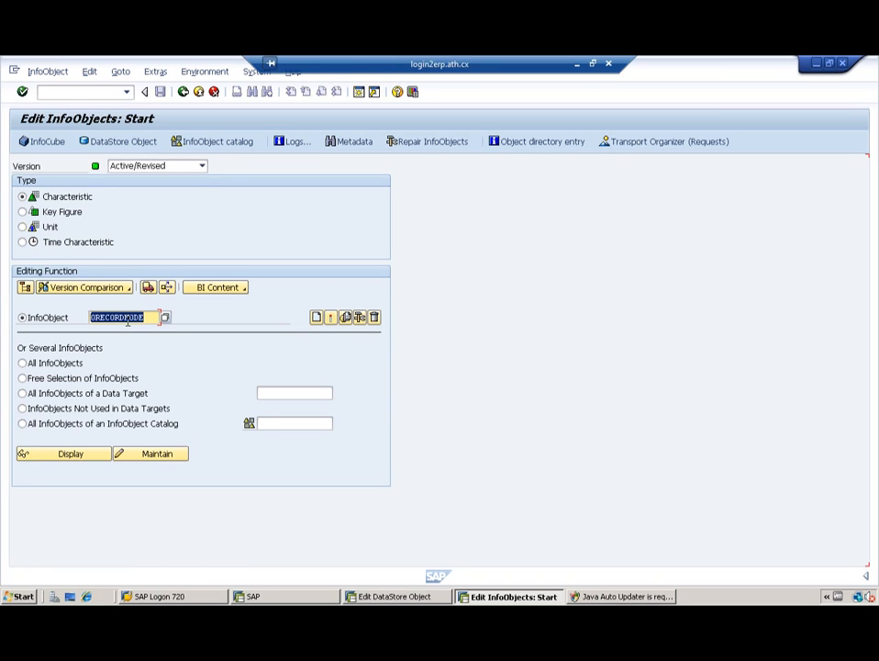
{"action": "left_click", "coordinate": [62, 458]}
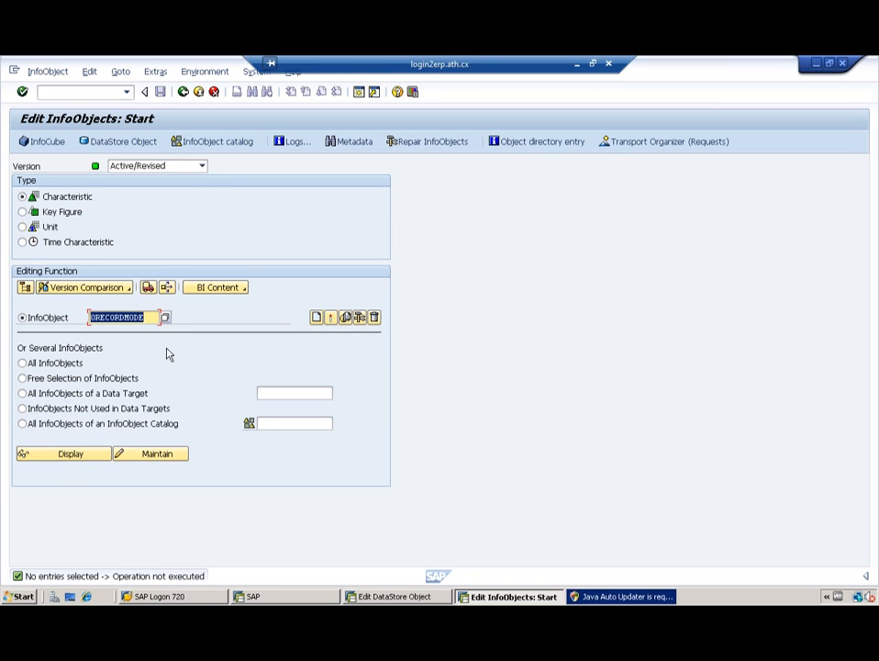
{"action": "left_click", "coordinate": [151, 317]}
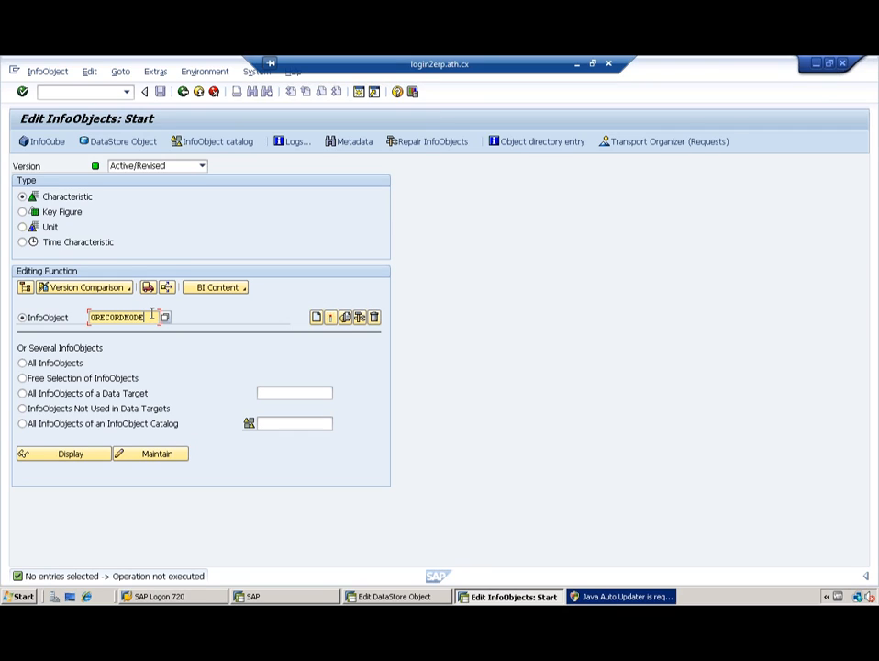
{"action": "key", "text": "BackSpace"}
{"action": "key", "text": "BackSpace"}
{"action": "key", "text": "BackSpace"}
{"action": "key", "text": "BackSpace"}
{"action": "key", "text": "BackSpace"}
{"action": "key", "text": "BackSpace"}
{"action": "key", "text": "BackSpace"}
{"action": "key", "text": "BackSpace"}
{"action": "key", "text": "BackSpace"}
{"action": "key", "text": "BackSpace"}
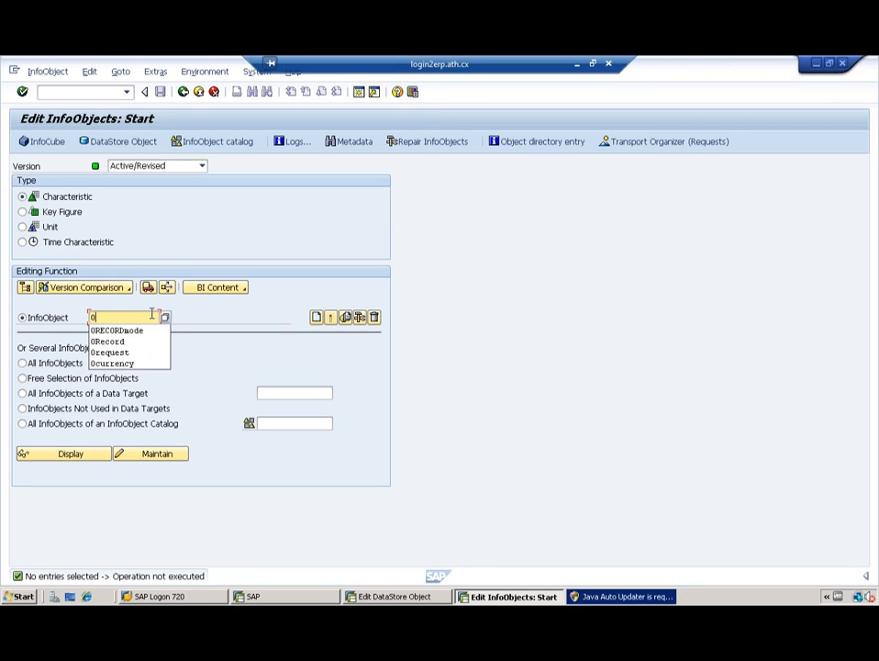
{"action": "key", "text": "BackSpace"}
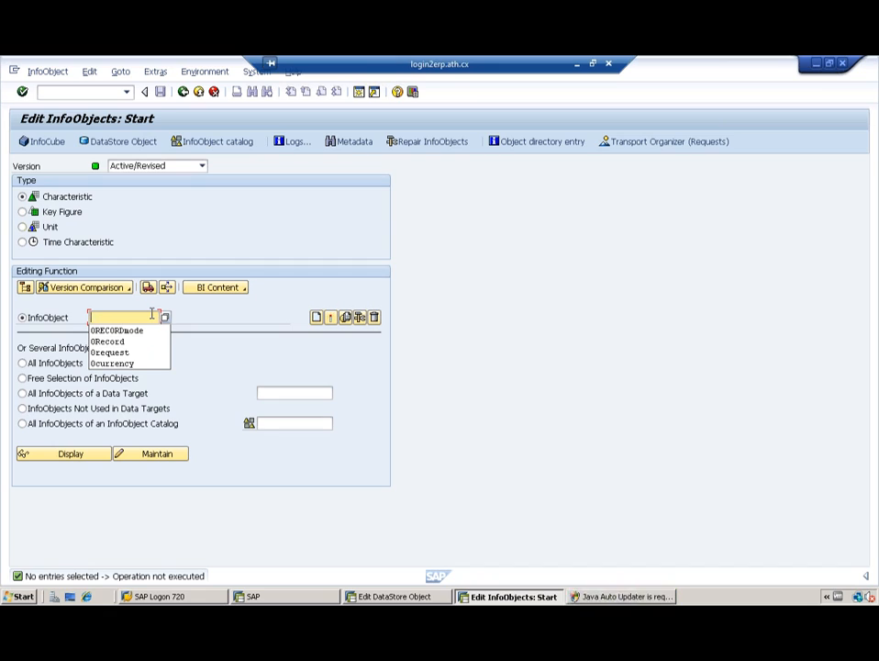
{"action": "key", "text": "alt+Tab"}
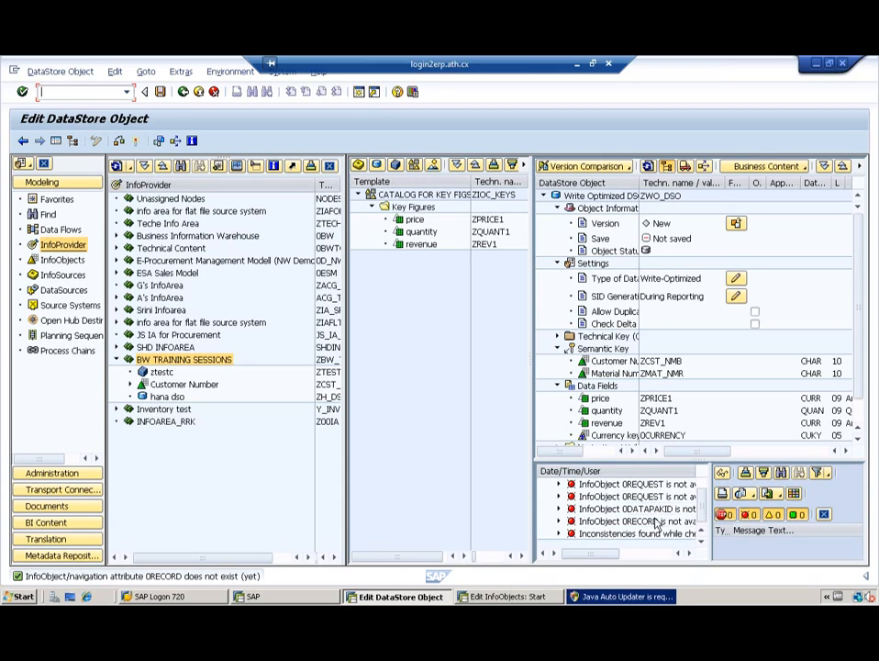
Step: Confirm 0DATAPAKID is unavailable, then open the Workbench modeling view with /nRSA1
{"action": "key", "text": "alt+Tab"}
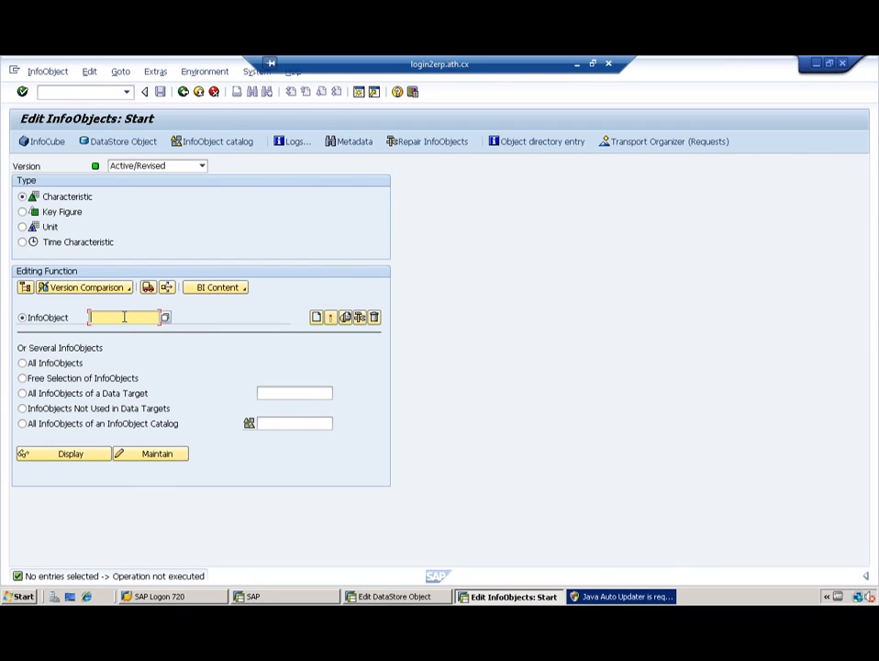
{"action": "type", "text": "0datapakid"}
{"action": "left_click", "coordinate": [59, 454]}
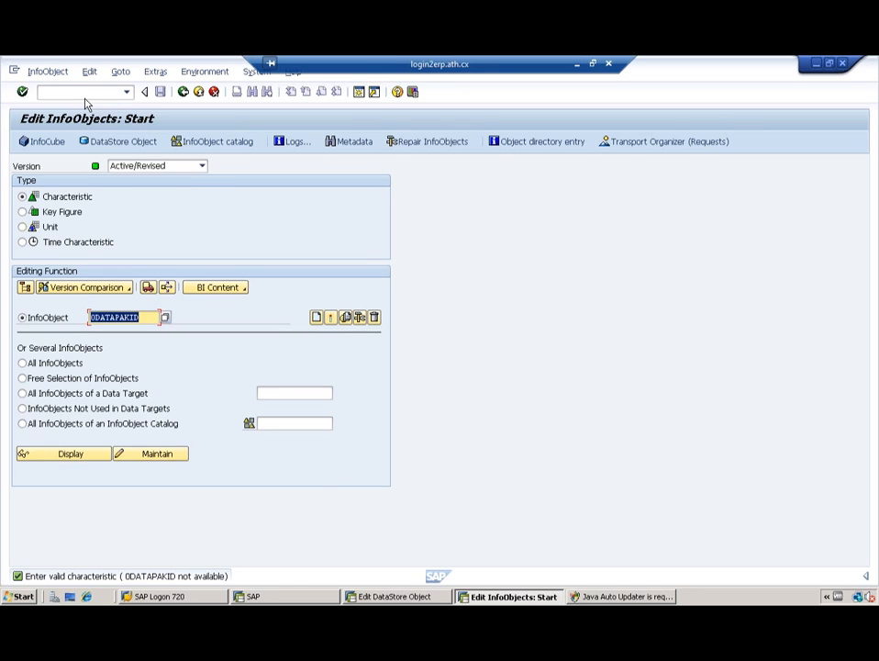
{"action": "type", "text": "/nrsa1"}
{"action": "key", "text": "Return"}
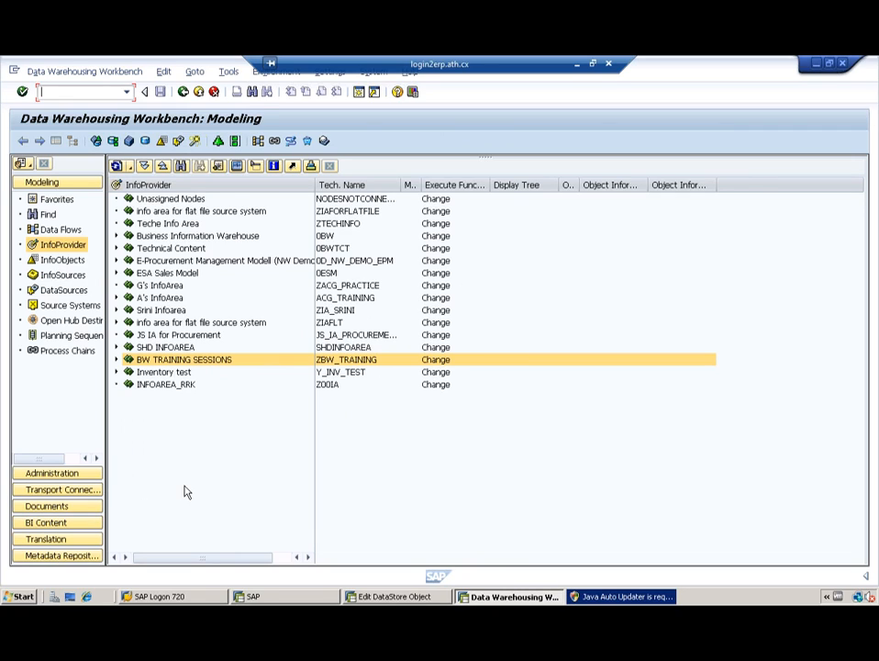
Step: Open BI Content and list InfoObjects by InfoAreas
{"action": "left_click", "coordinate": [66, 525]}
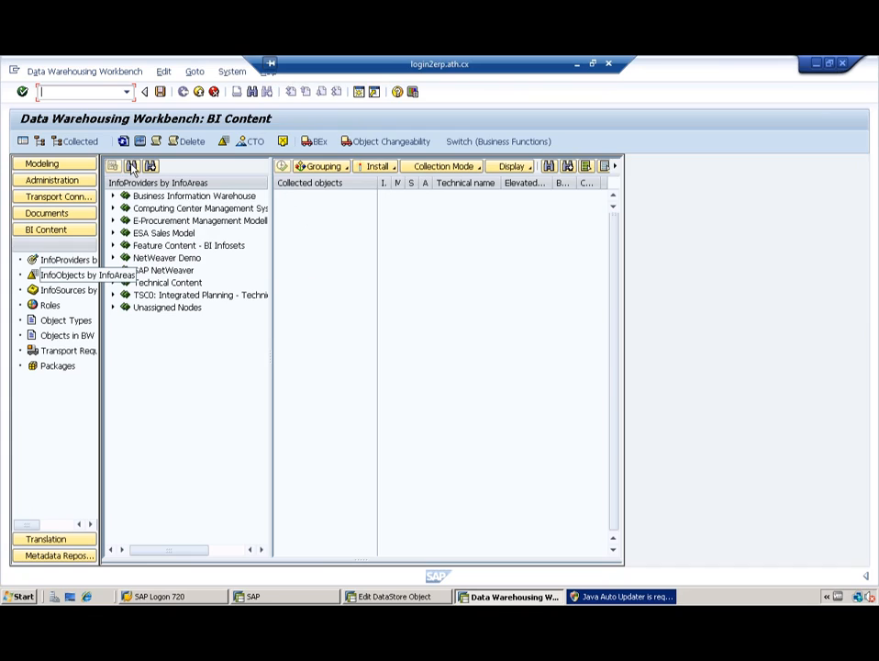
{"action": "left_click", "coordinate": [68, 274]}
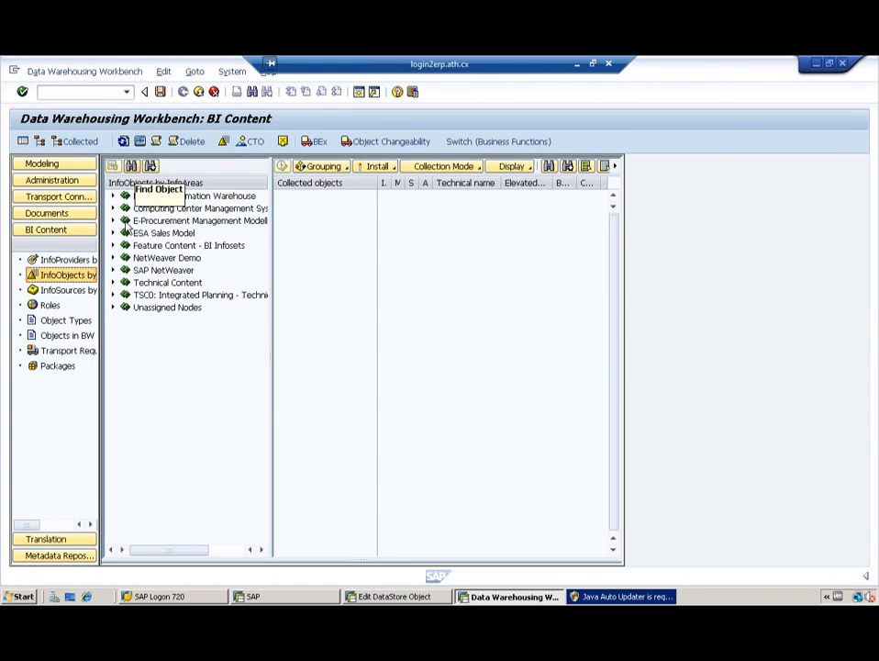
{"action": "left_click", "coordinate": [131, 166]}
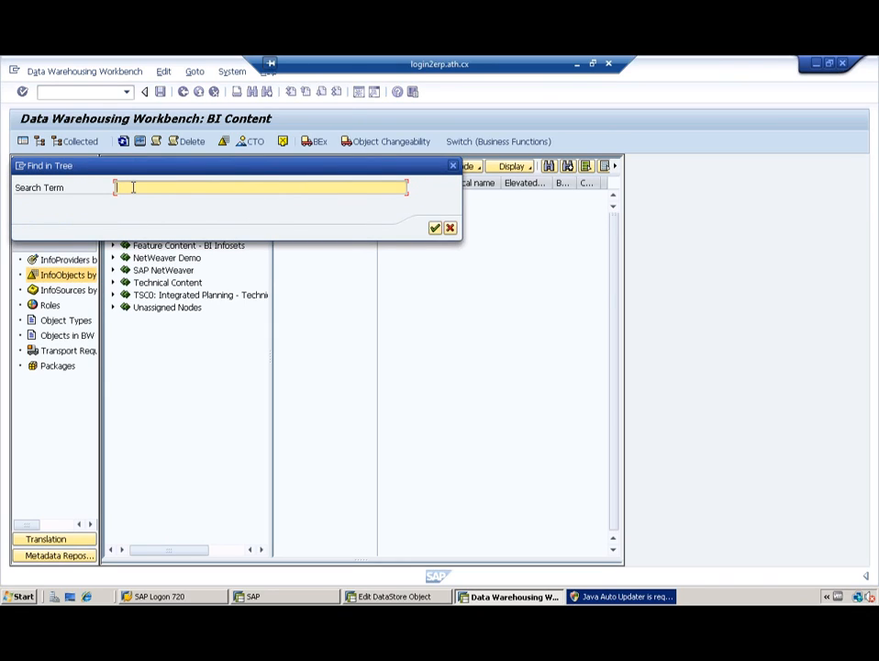
{"action": "type", "text": "0request"}
{"action": "key", "text": "Return"}
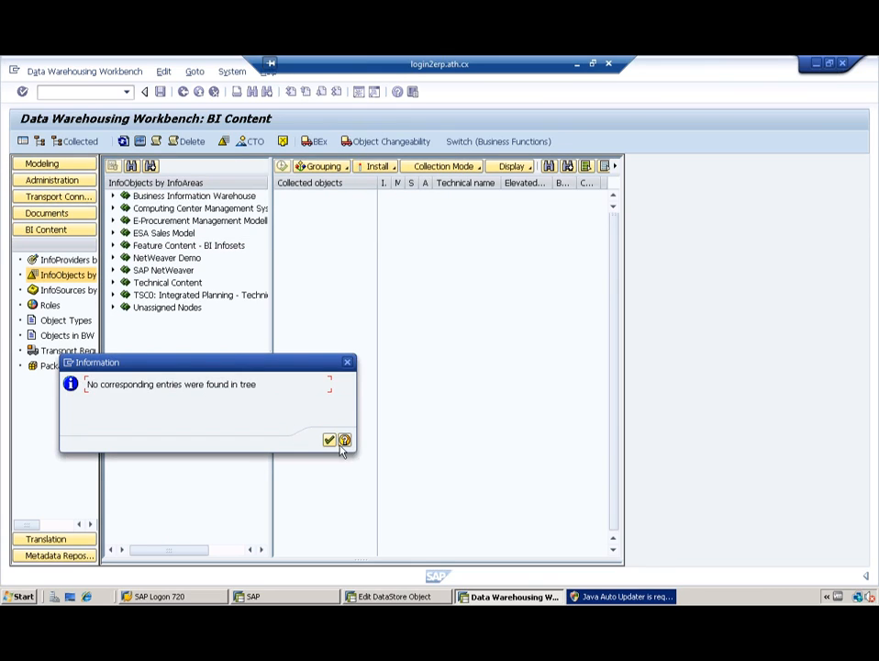
{"action": "left_click", "coordinate": [328, 440]}
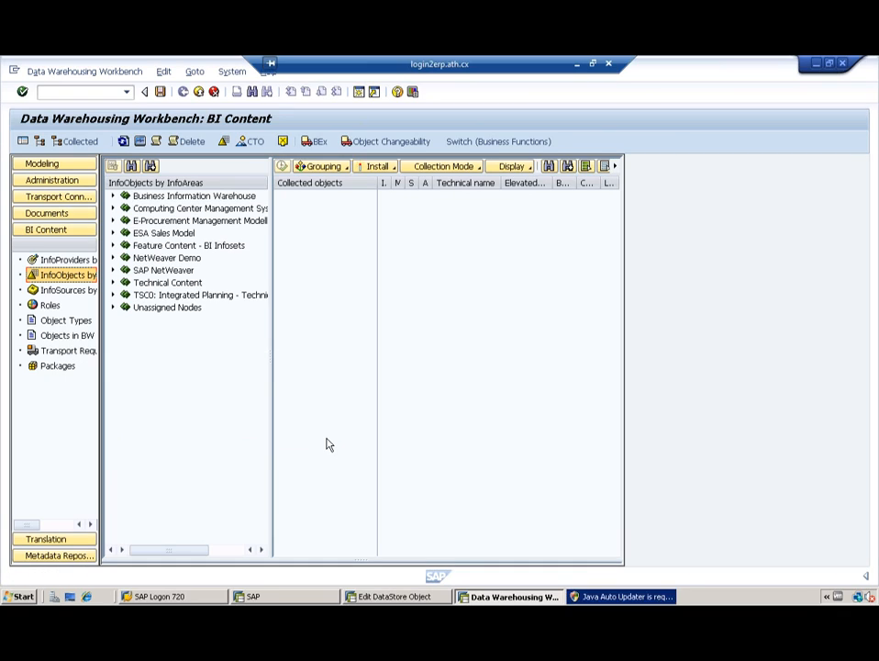
{"action": "left_click", "coordinate": [131, 167]}
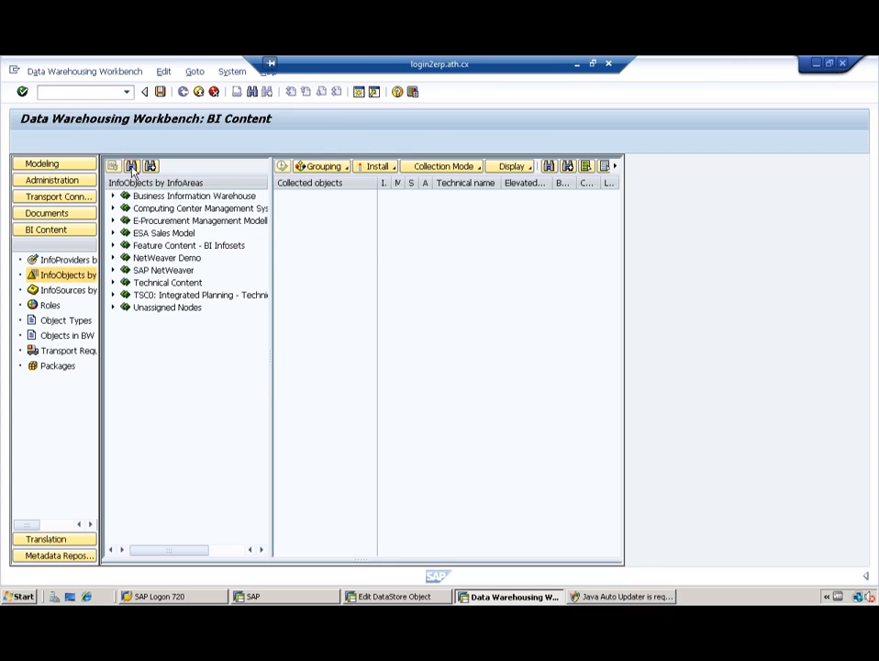
{"action": "type", "text": "0sd"}
{"action": "key", "text": "Return"}
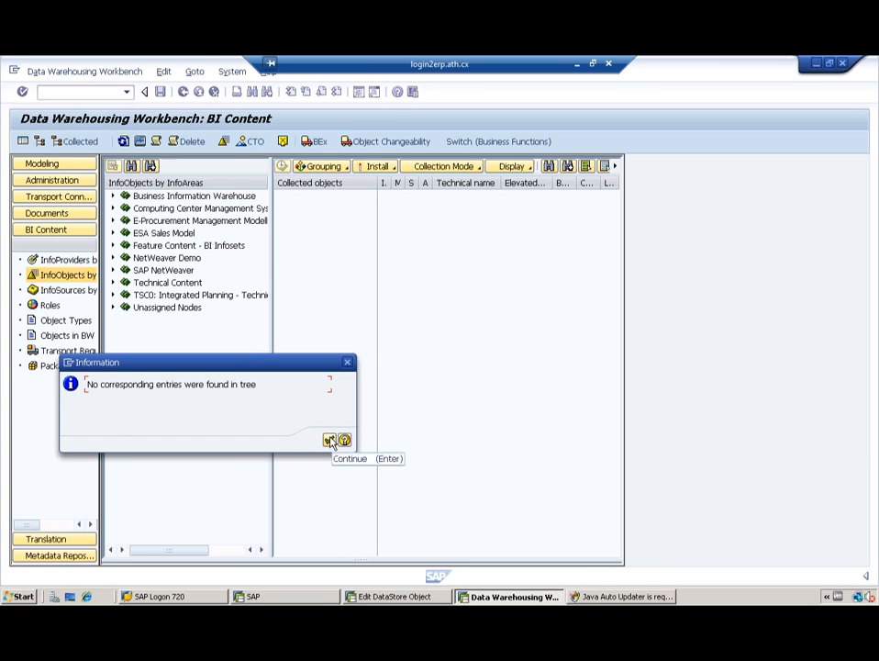
{"action": "left_click", "coordinate": [329, 441]}
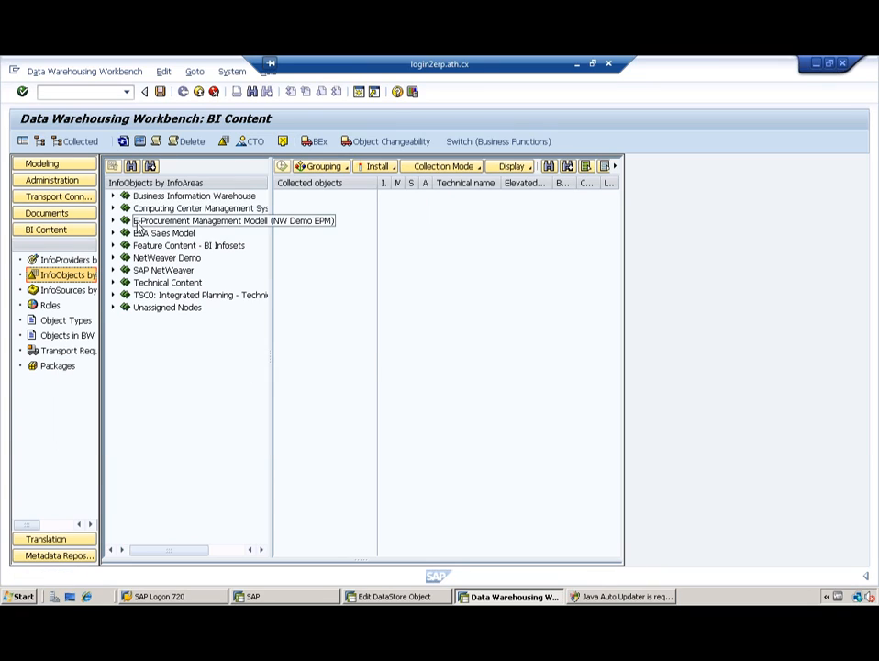
Step: Browse Business Information Warehouse and Unassigned Nodes, widening the tree to show technical names
{"action": "left_click", "coordinate": [113, 196]}
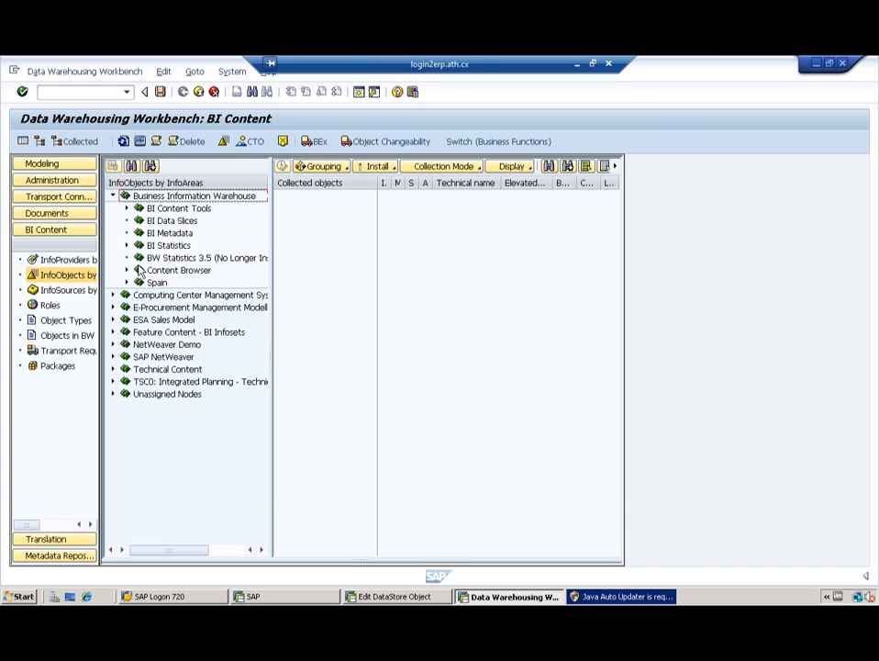
{"action": "left_click", "coordinate": [114, 195]}
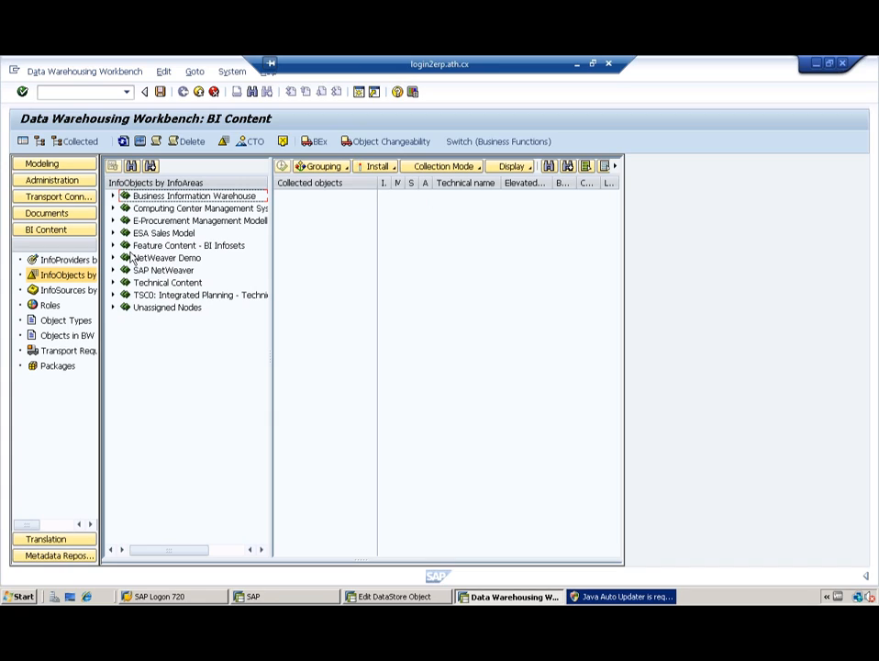
{"action": "left_click", "coordinate": [113, 307]}
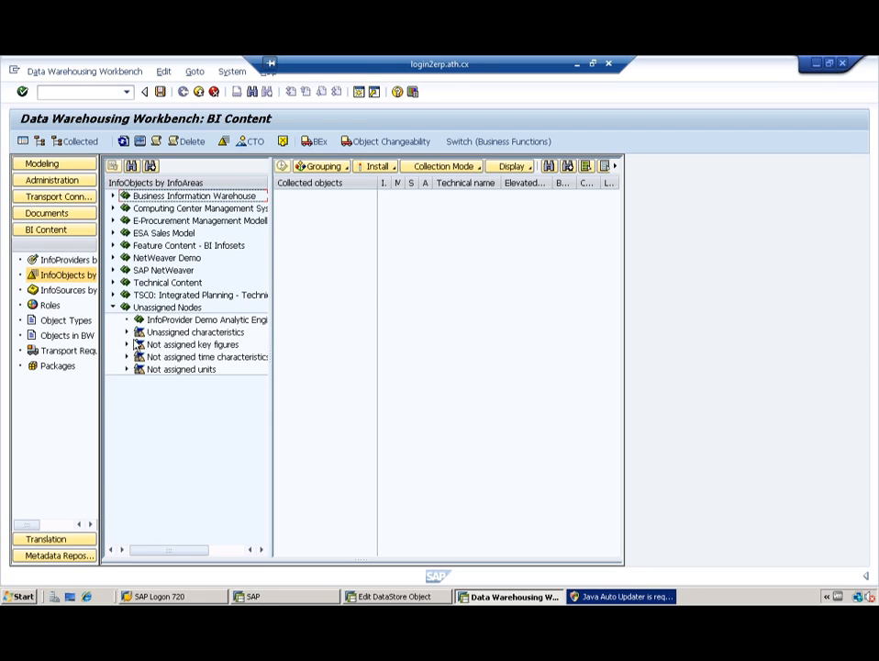
{"action": "left_click", "coordinate": [127, 332]}
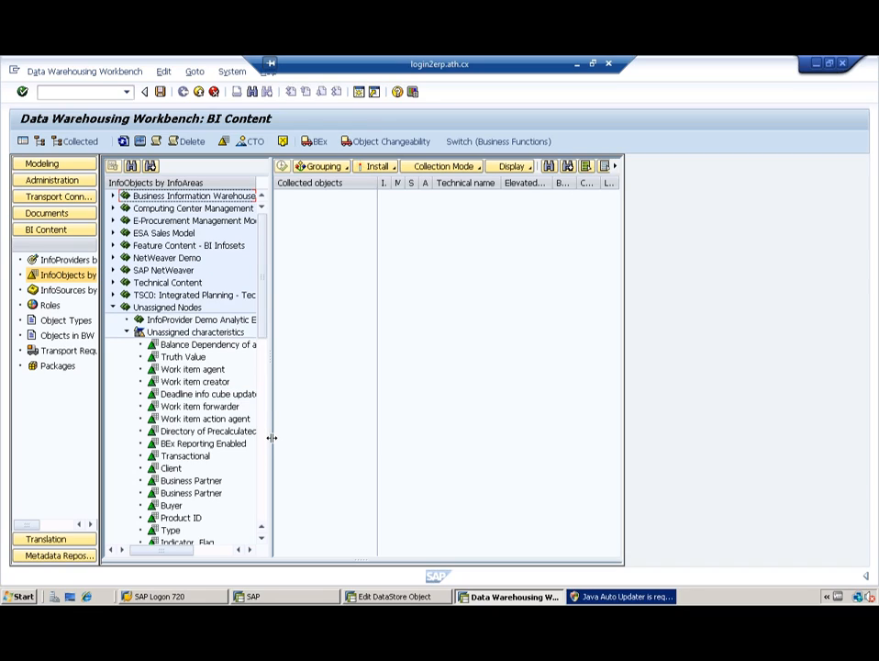
{"action": "left_click_drag", "start_coordinate": [272, 438], "coordinate": [340, 444]}
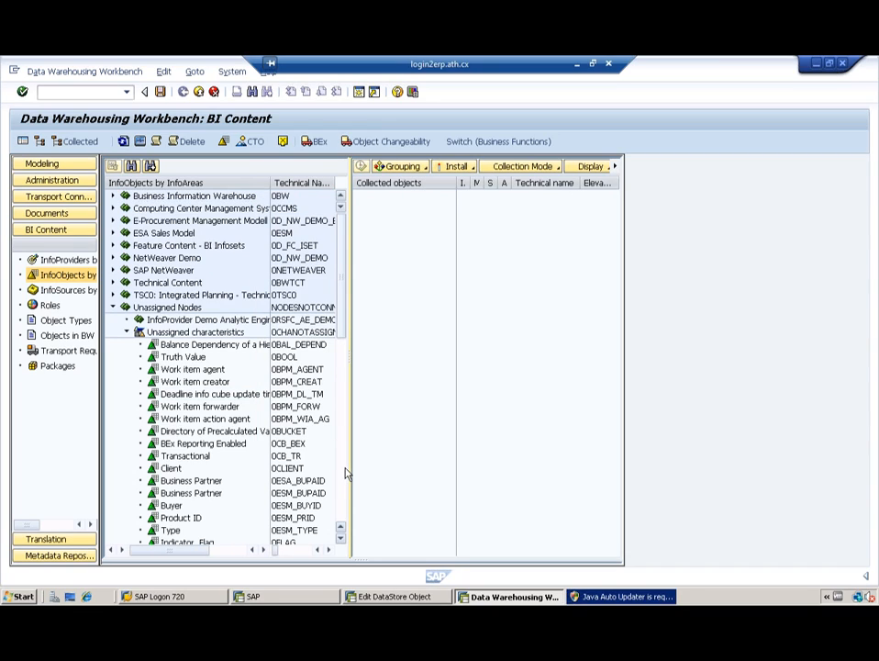
{"action": "left_click", "coordinate": [344, 474]}
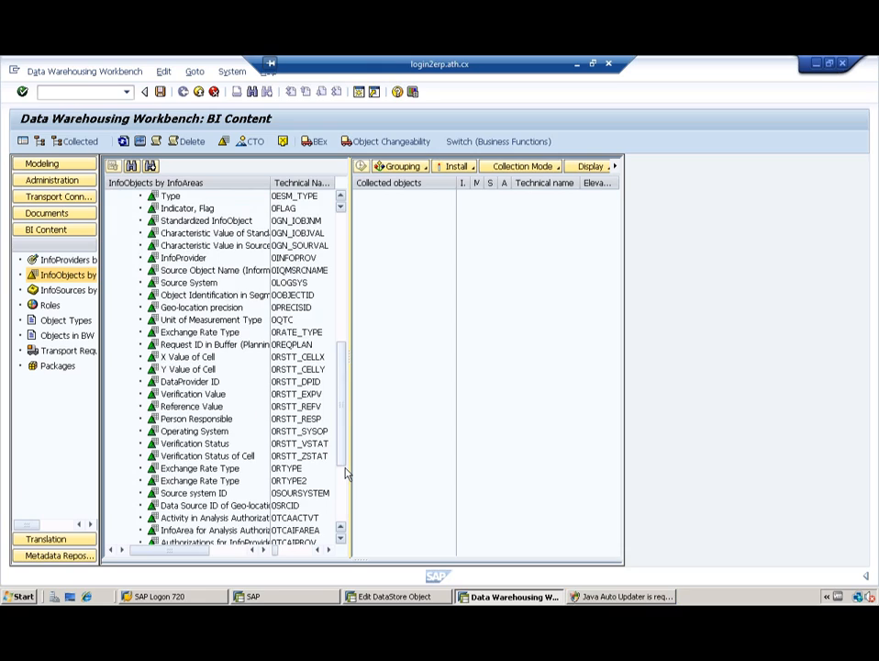
{"action": "left_click", "coordinate": [345, 518]}
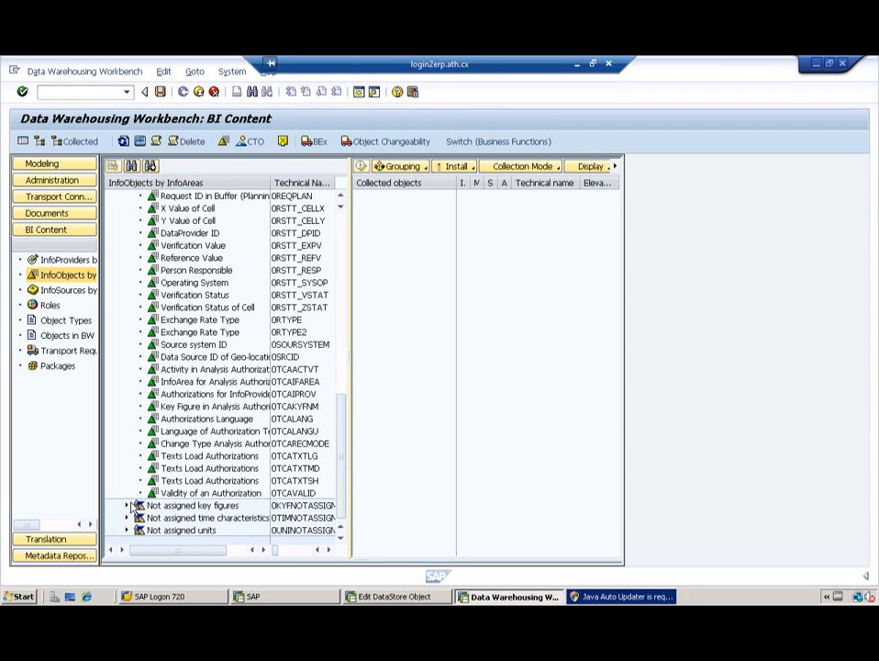
{"action": "left_click", "coordinate": [344, 226]}
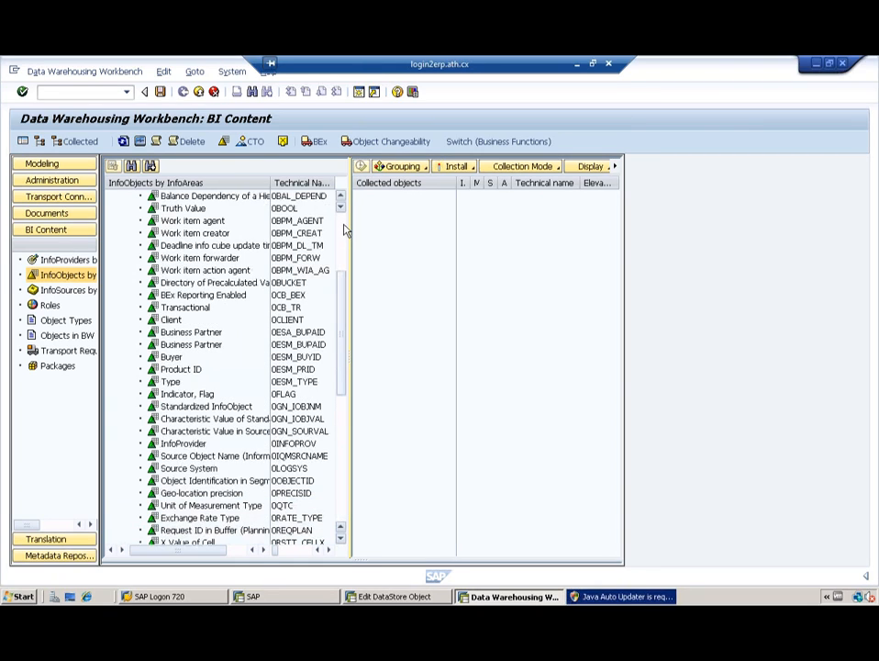
{"action": "left_click", "coordinate": [344, 225]}
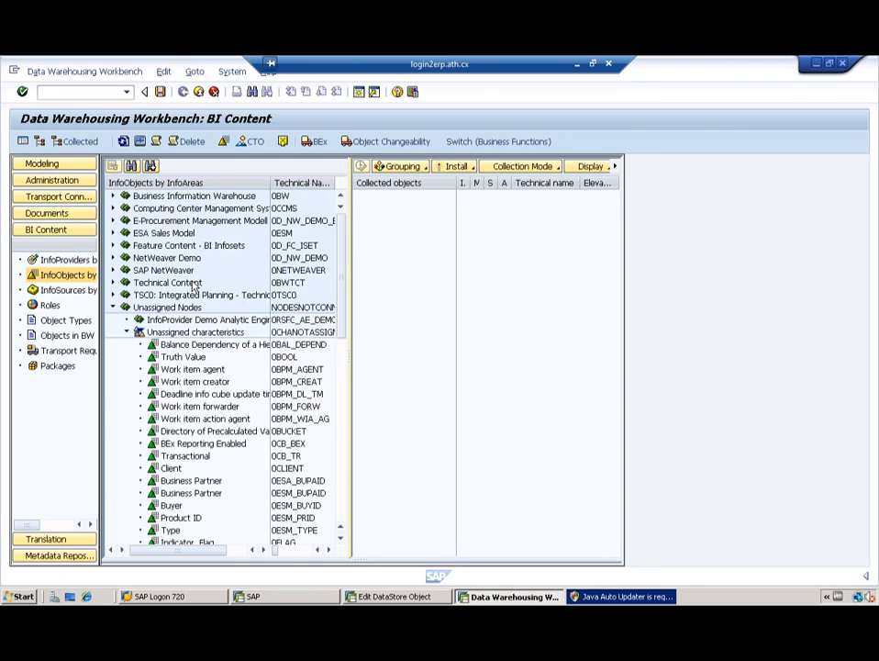
Step: Collapse Unassigned characteristics, Unassigned Nodes and Business Information Warehouse again
{"action": "left_click", "coordinate": [127, 332]}
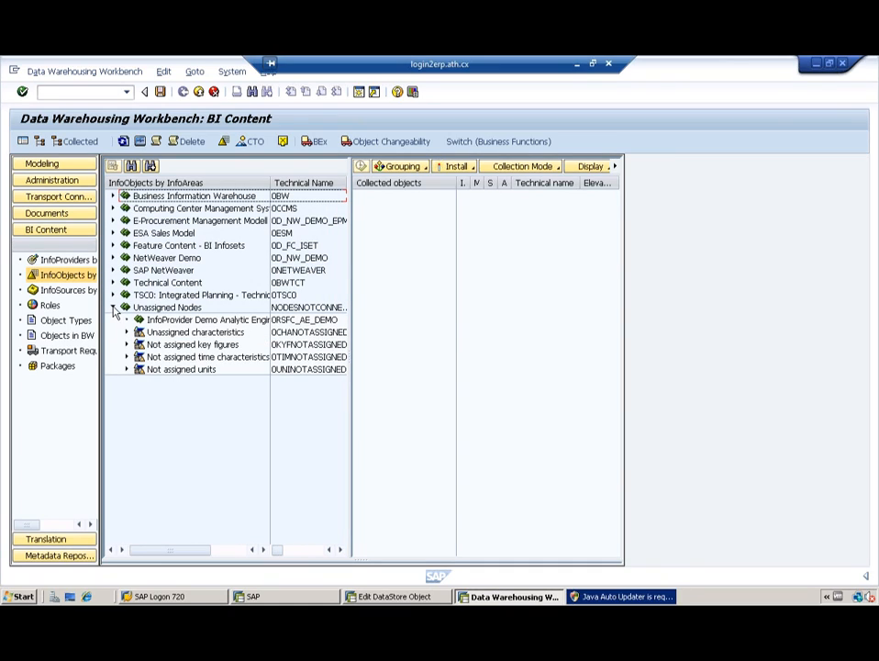
{"action": "left_click", "coordinate": [113, 308]}
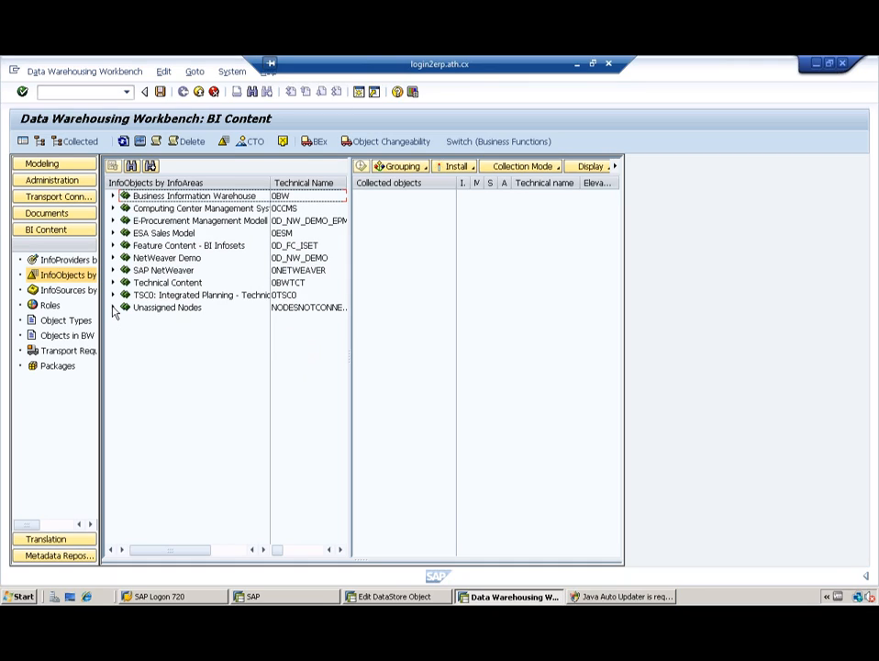
{"action": "left_click", "coordinate": [112, 196]}
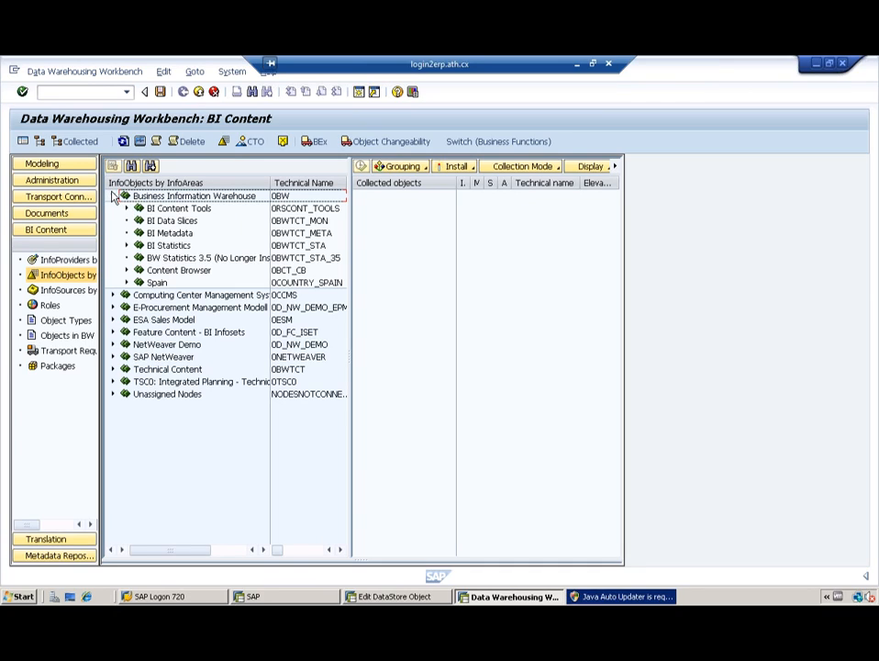
{"action": "left_click", "coordinate": [114, 197]}
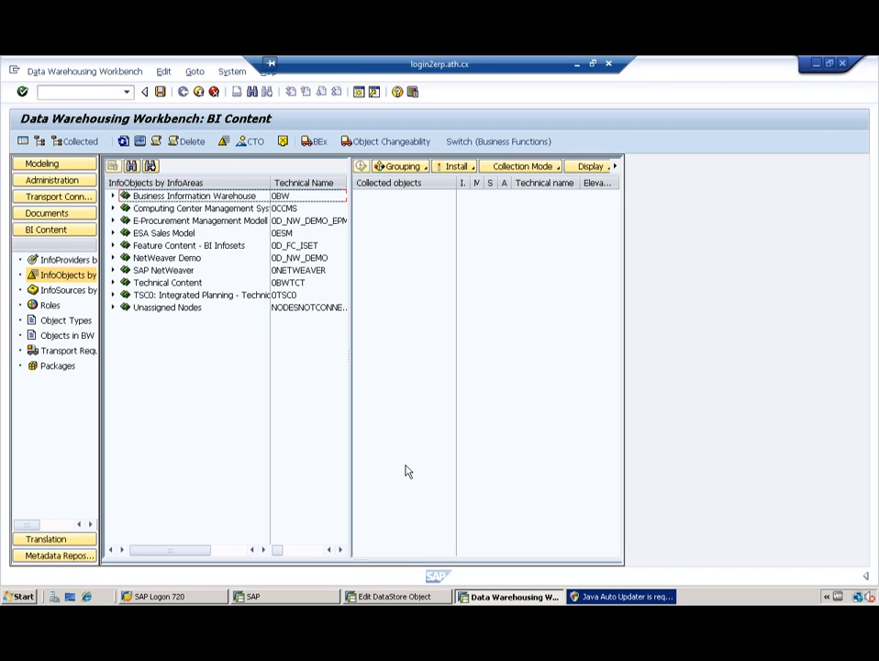
Step: Minimise the current session and start the recent remote connection to sapaccess.us
{"action": "left_click", "coordinate": [577, 65]}
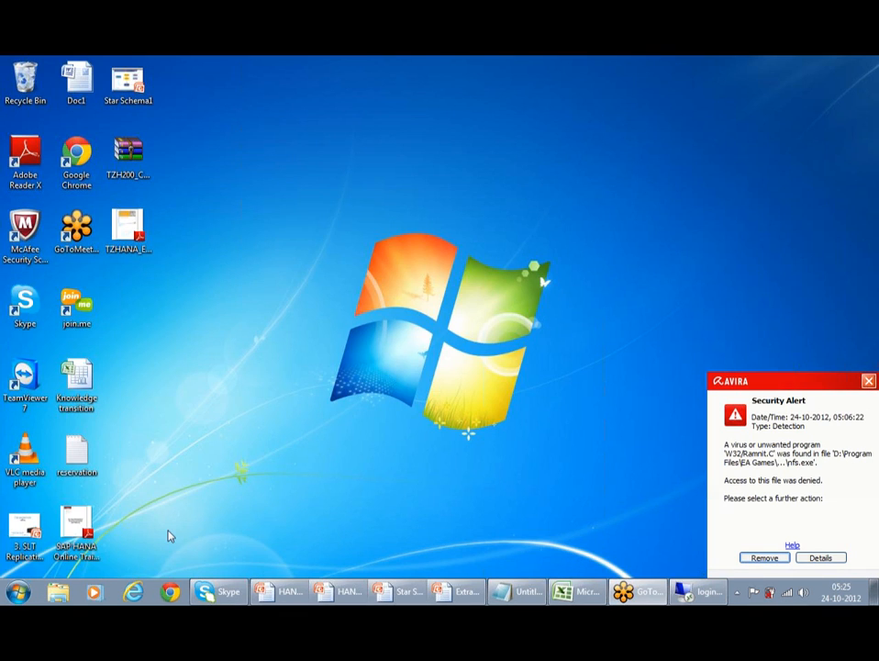
{"action": "left_click", "coordinate": [16, 593]}
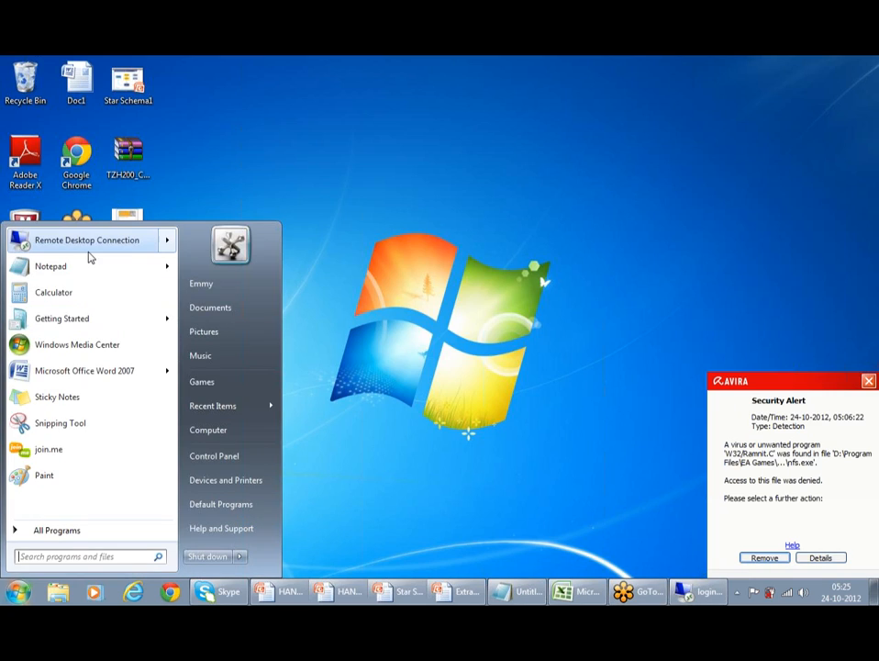
{"action": "mouse_move", "coordinate": [94, 246]}
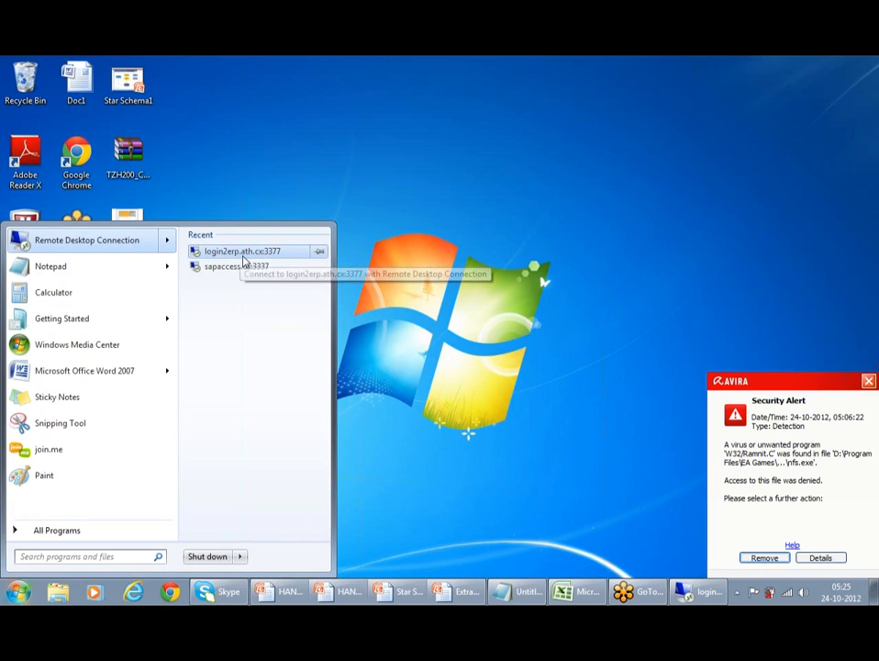
{"action": "left_click", "coordinate": [246, 266]}
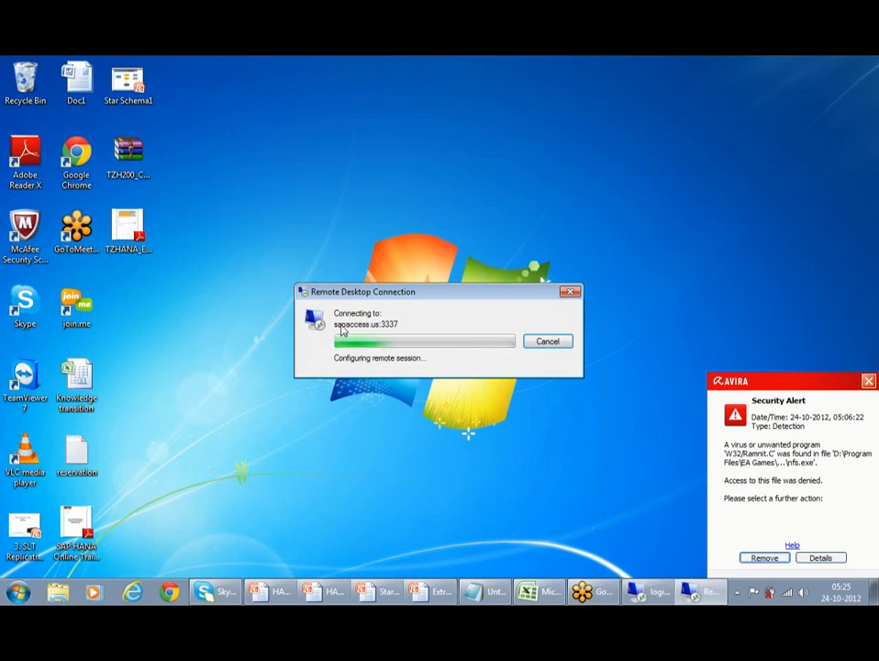
Step: Enter the login password and accept the server certificate warning
{"action": "left_click", "coordinate": [407, 293]}
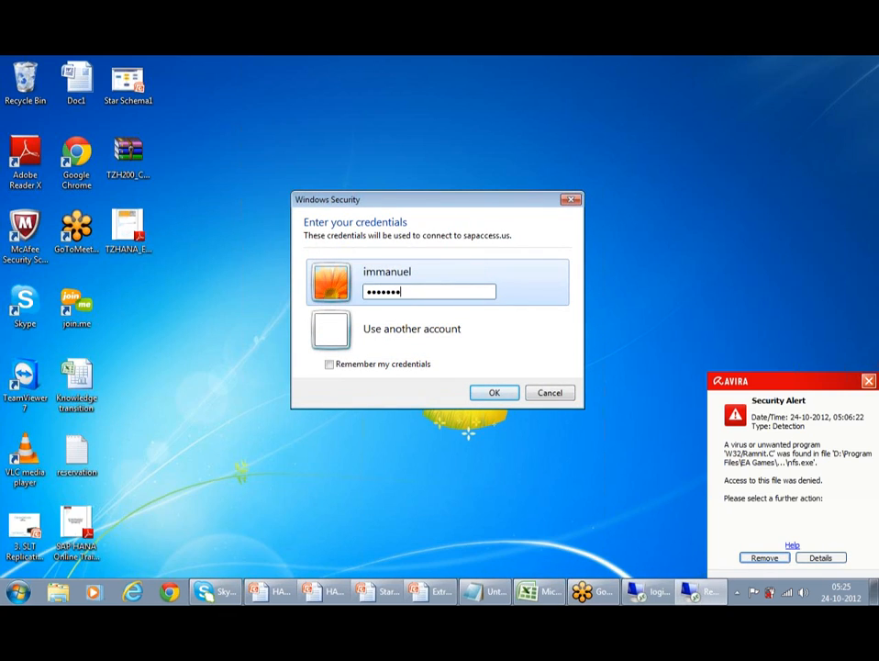
{"action": "key", "text": "Return"}
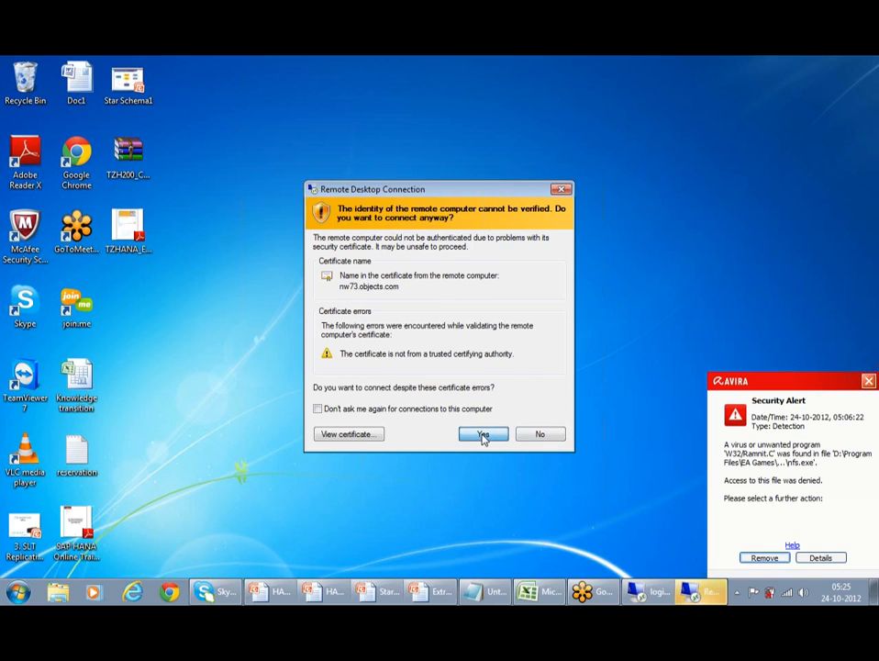
{"action": "left_click", "coordinate": [484, 435]}
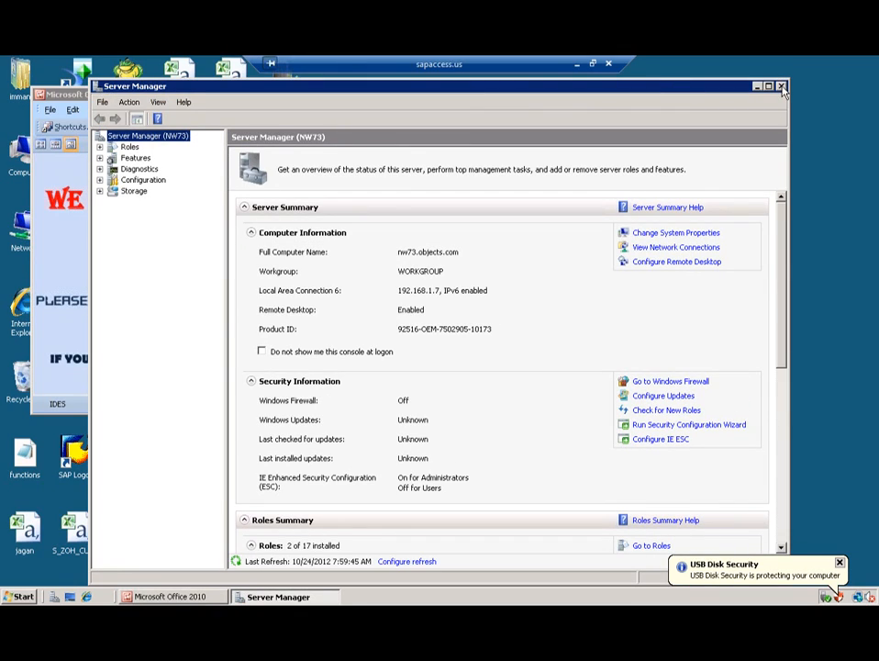
Step: Close the Server Manager and Office picture windows and launch SAP Logon
{"action": "left_click", "coordinate": [781, 87]}
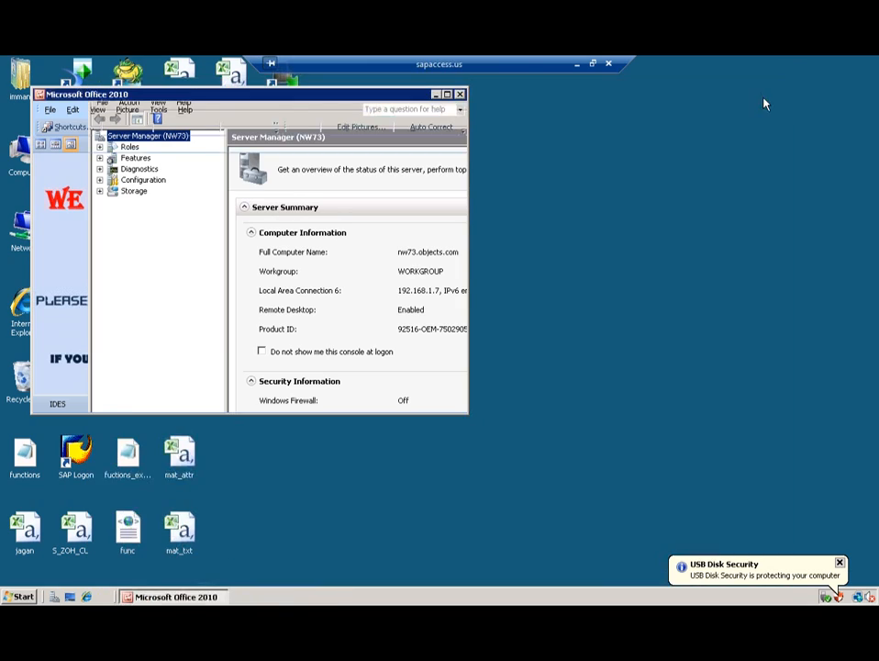
{"action": "left_click", "coordinate": [460, 93]}
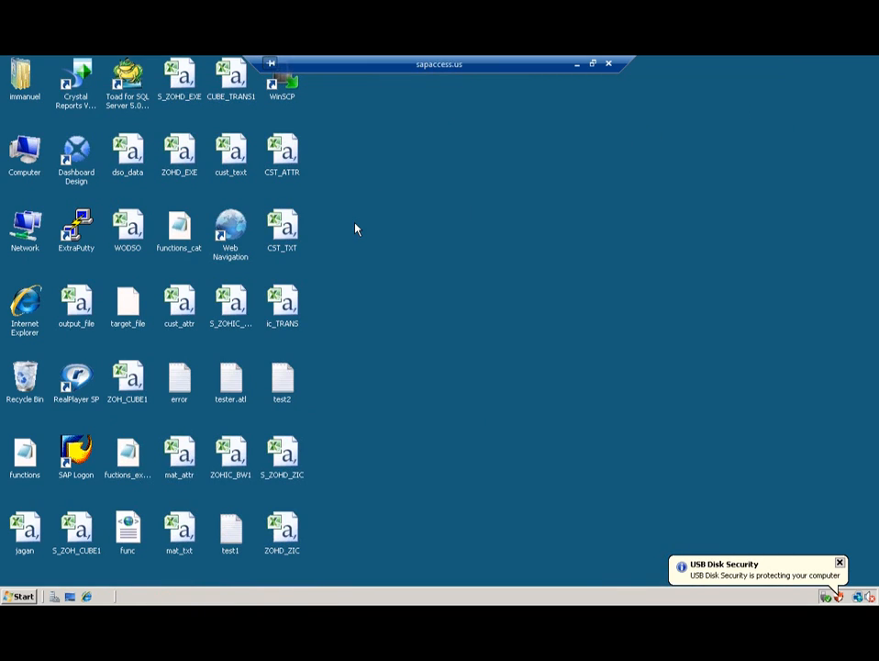
{"action": "left_click", "coordinate": [71, 466]}
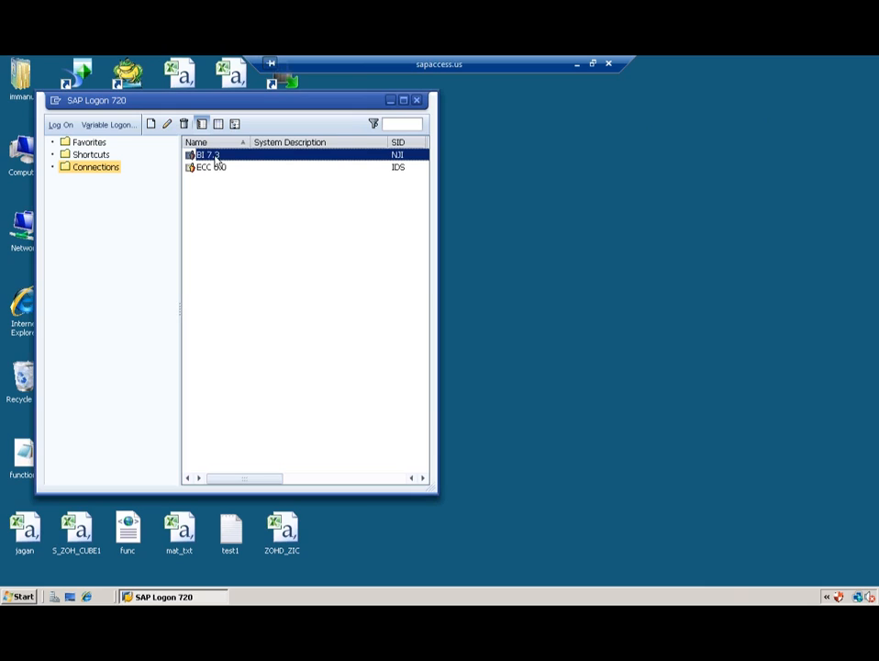
Step: Open the BI system logon and enter the user name and password for client 001
{"action": "double_click", "coordinate": [215, 159]}
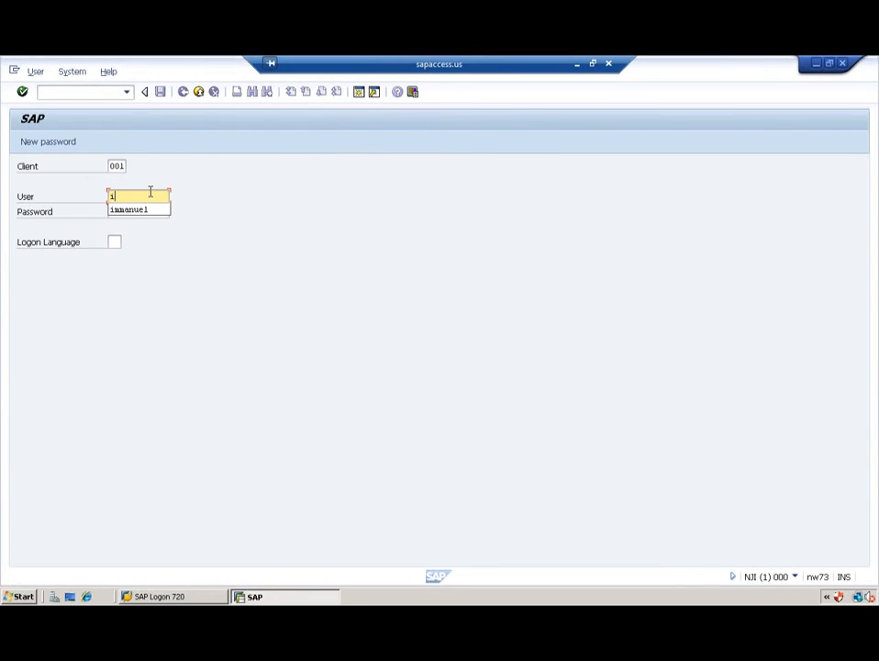
{"action": "type", "text": "i"}
{"action": "key", "text": "Down"}
{"action": "key", "text": "Return"}
{"action": "key", "text": "Tab"}
{"action": "key", "text": "Return"}
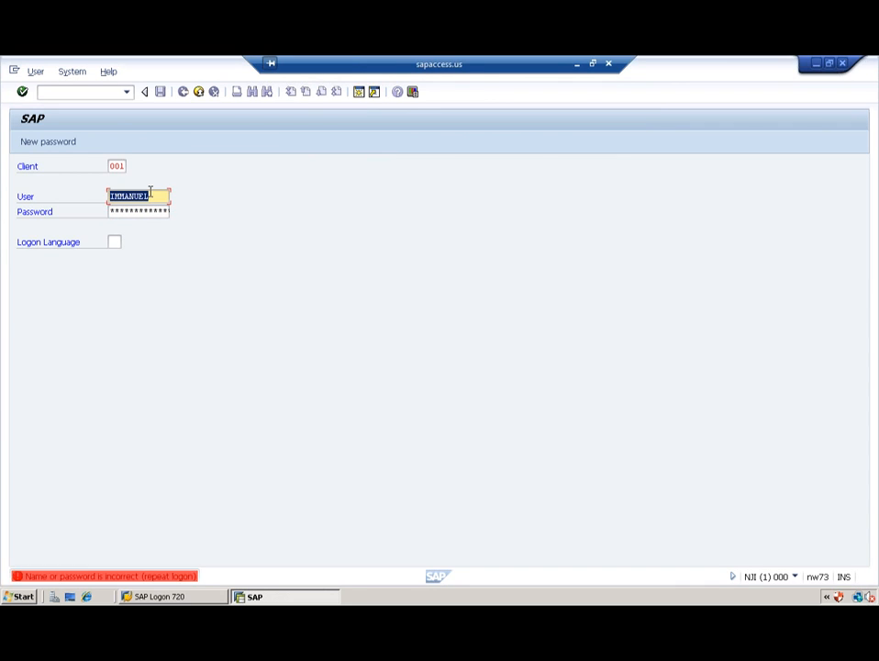
{"action": "key", "text": "Tab"}
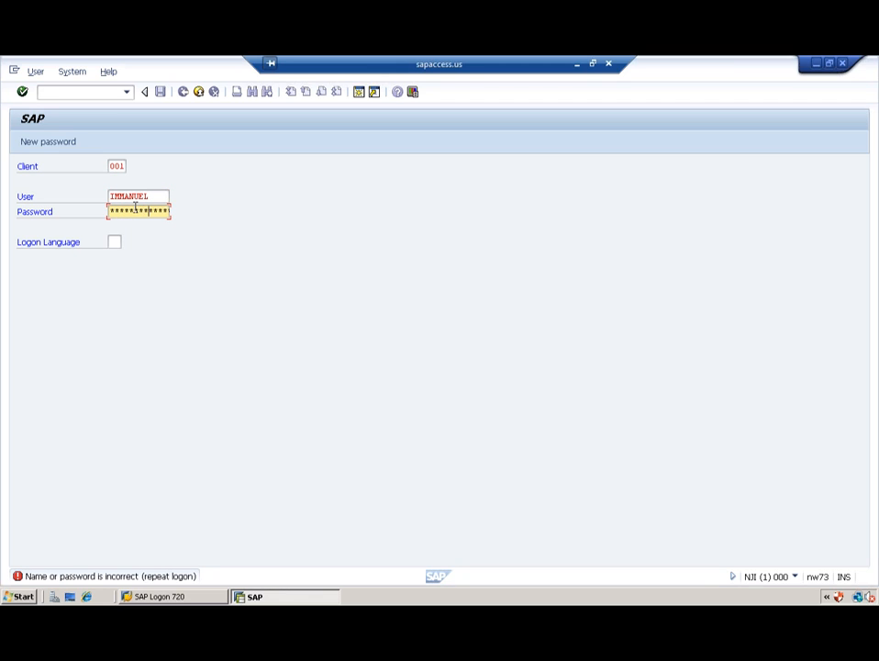
{"action": "key", "text": "Return"}
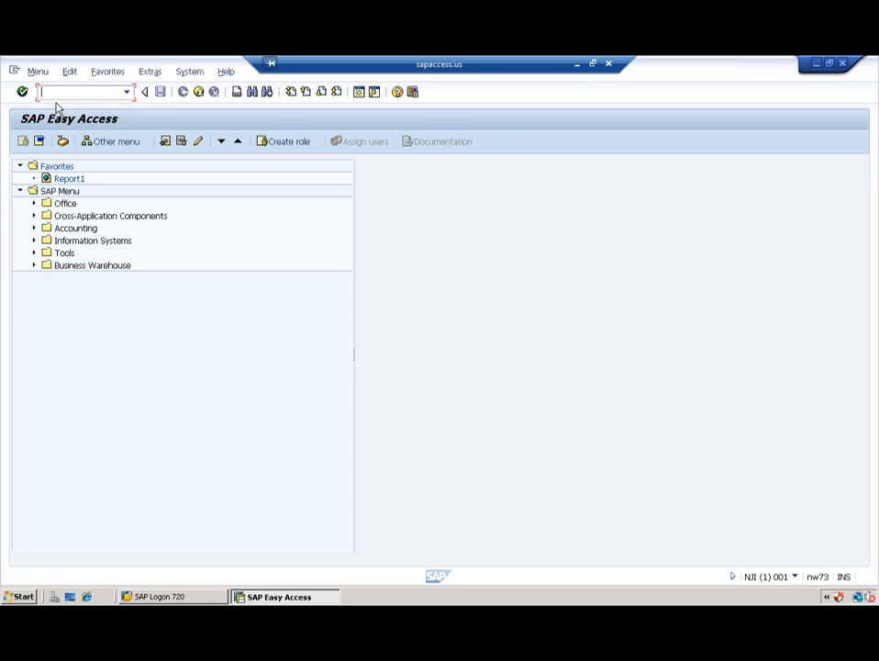
Step: Open RSA1, collapse Inventory and Supply Chain Management, and select Info Area for BW training_830
{"action": "type", "text": "rsa1"}
{"action": "key", "text": "Return"}
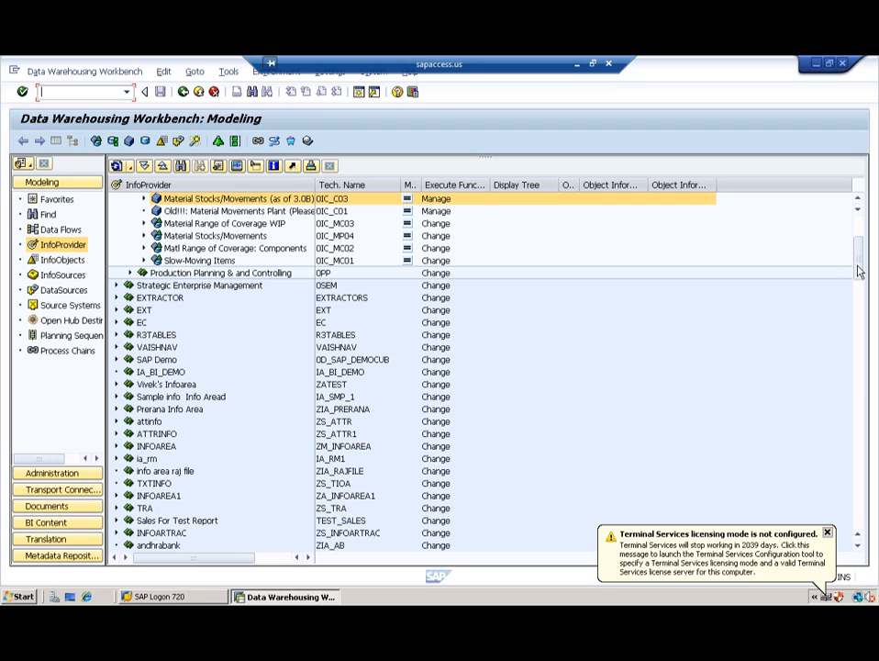
{"action": "scroll", "coordinate": [644, 184], "scroll_direction": "up", "scroll_amount": 4}
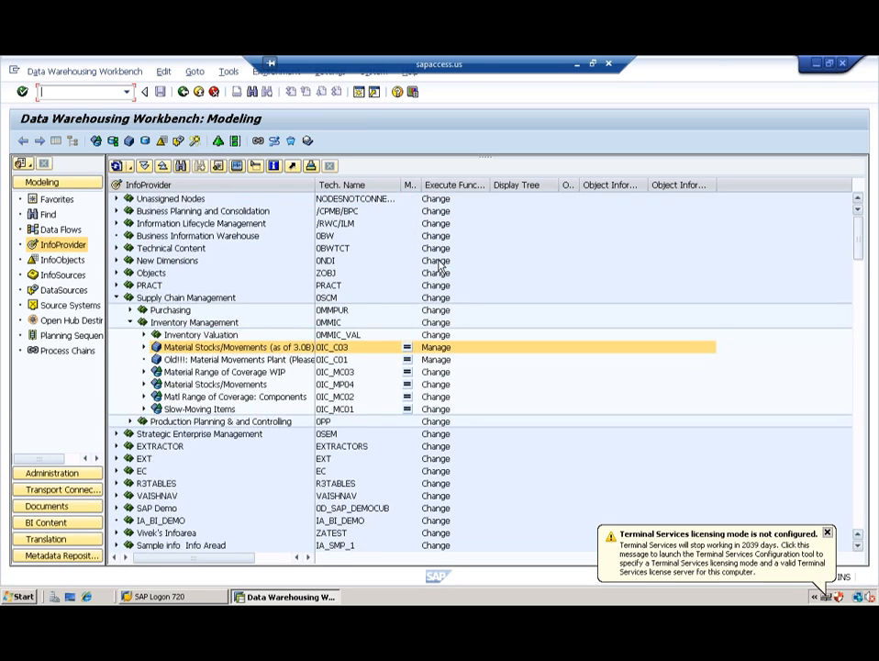
{"action": "left_click", "coordinate": [129, 323]}
{"action": "left_click", "coordinate": [117, 299]}
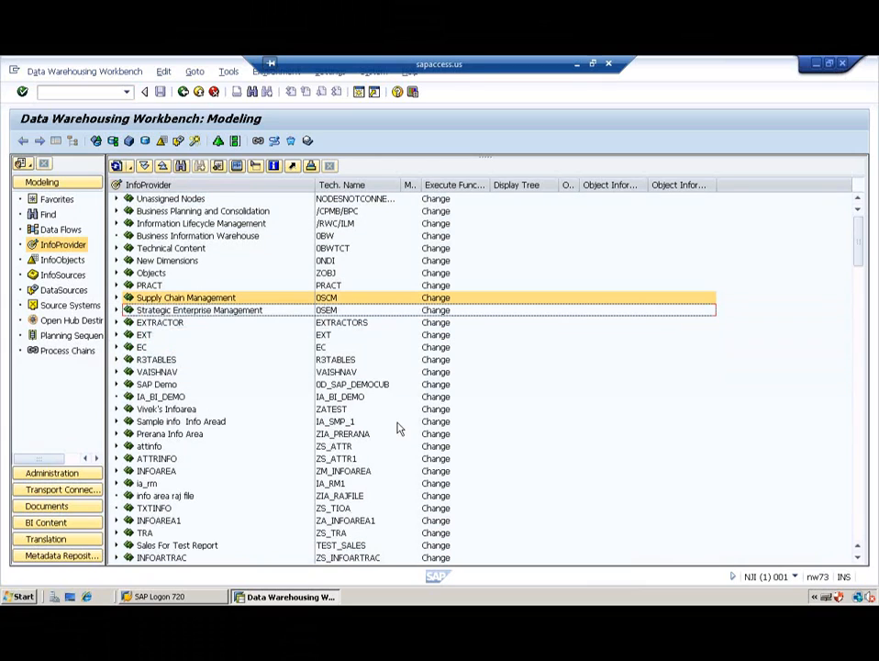
{"action": "left_click", "coordinate": [860, 523]}
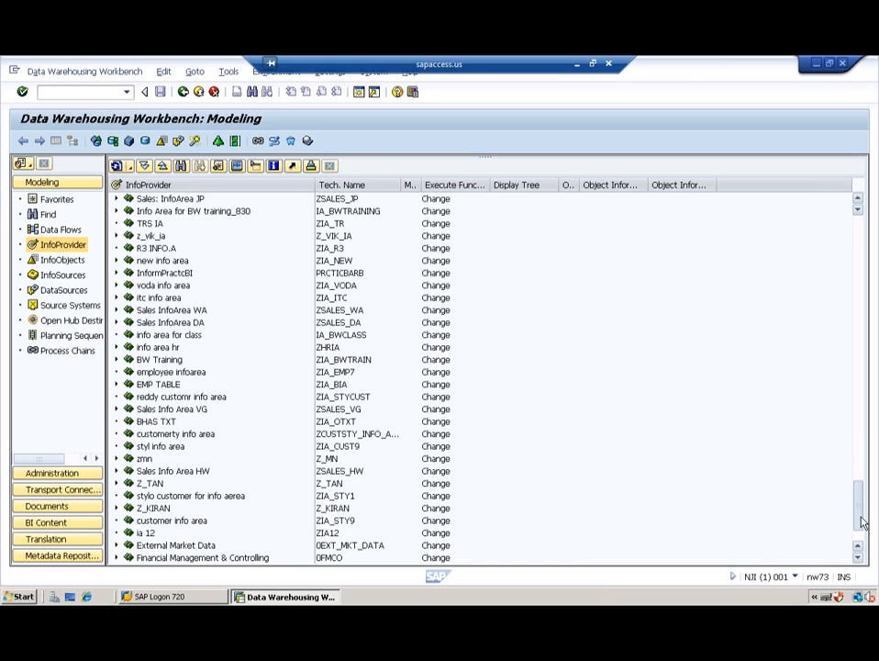
{"action": "left_click", "coordinate": [208, 214]}
Step: Start a new DataStore object in Info Area for BW training_830 named ZWO_DSO, which already exists
{"action": "right_click", "coordinate": [208, 215]}
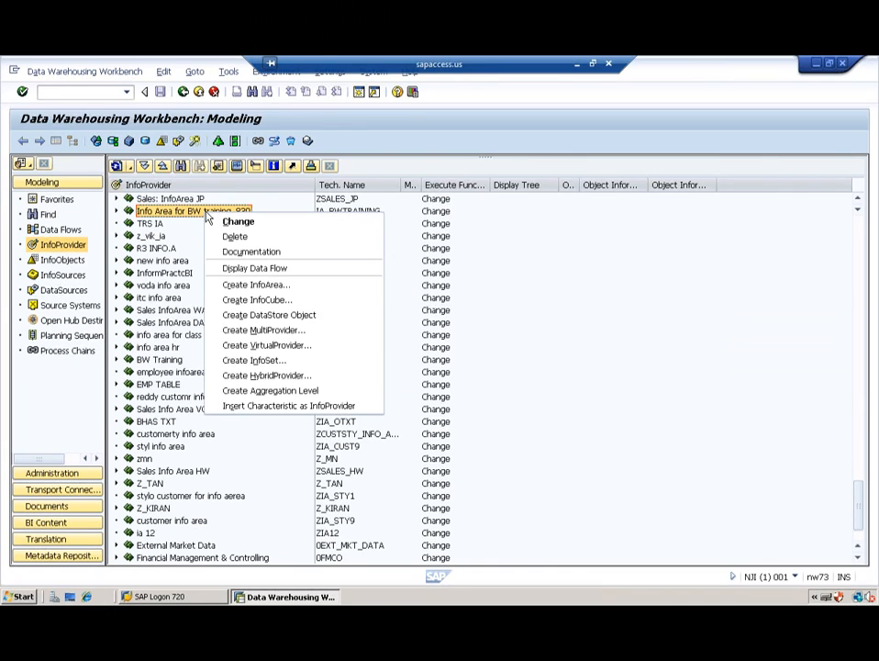
{"action": "left_click", "coordinate": [281, 317]}
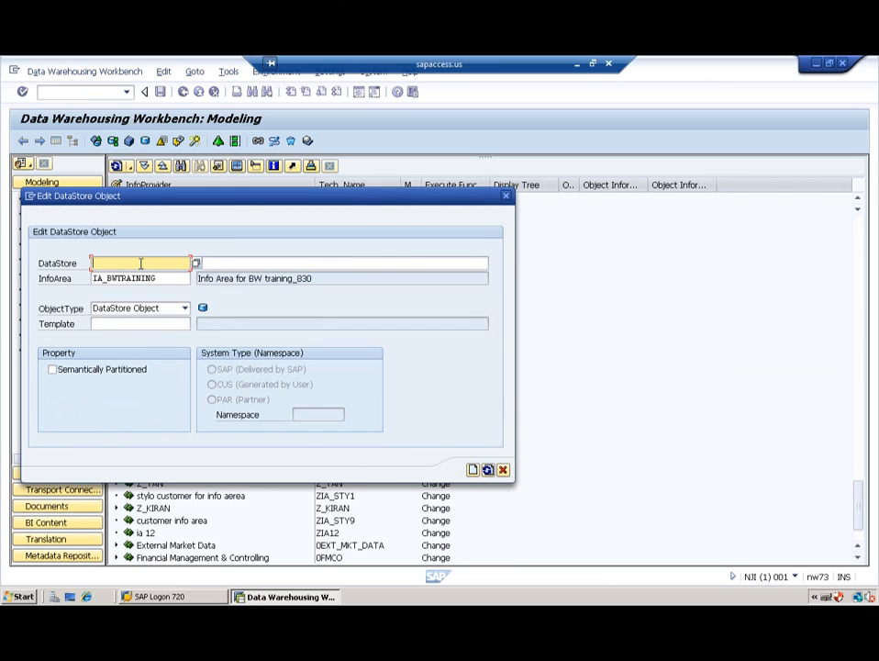
{"action": "type", "text": "ZWO"}
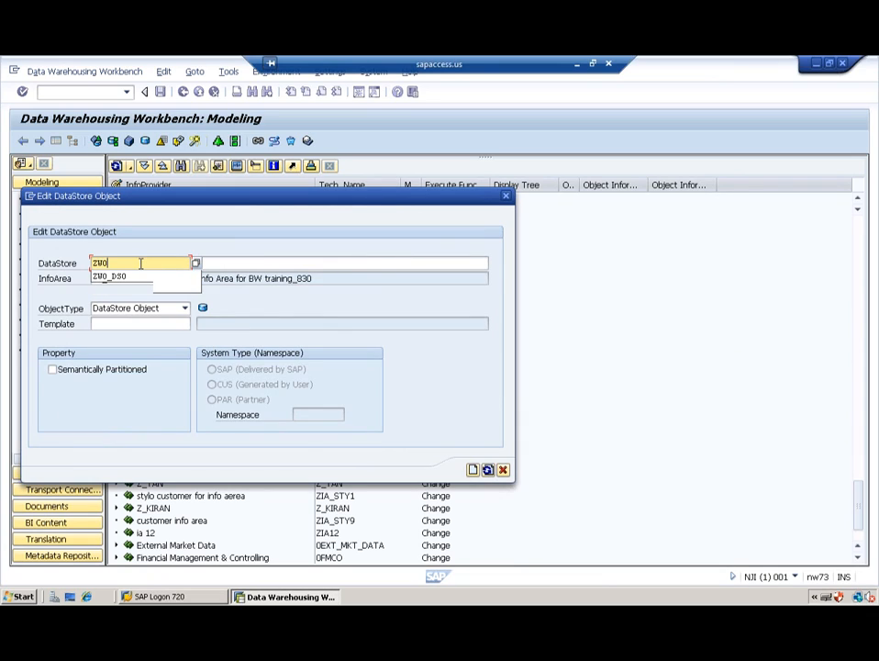
{"action": "type", "text": "_DSO"}
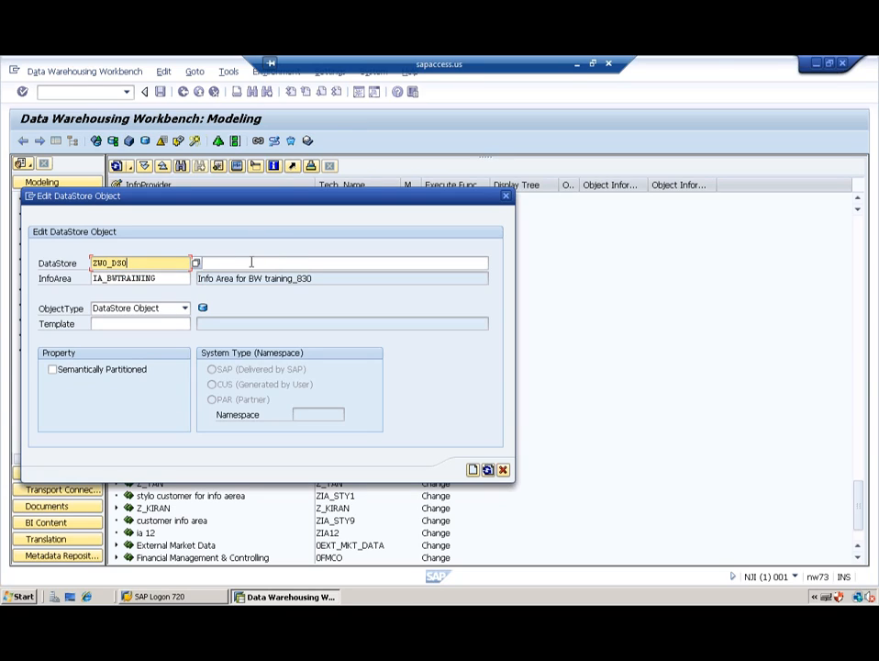
{"action": "left_click", "coordinate": [249, 263]}
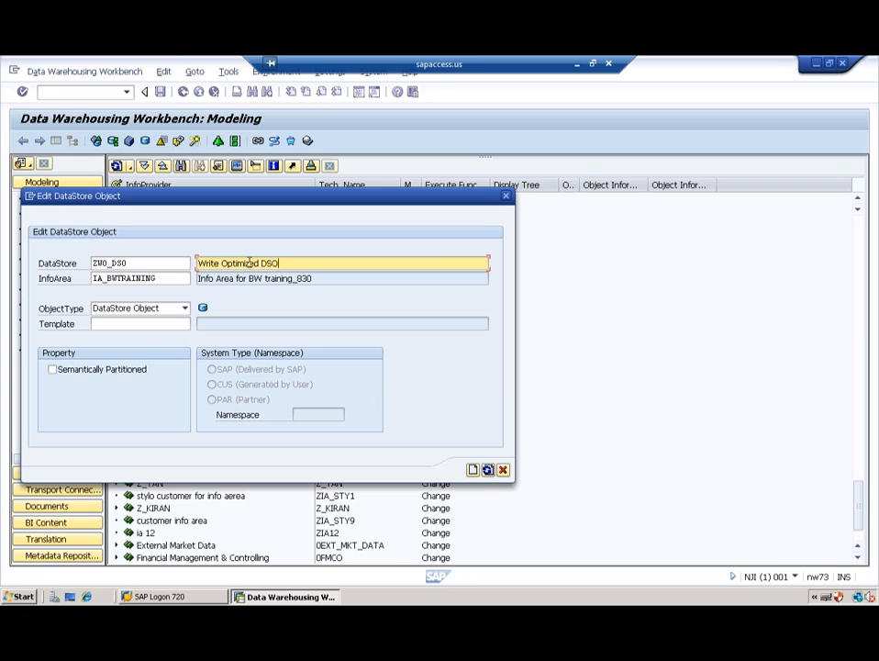
{"action": "key", "text": "Return"}
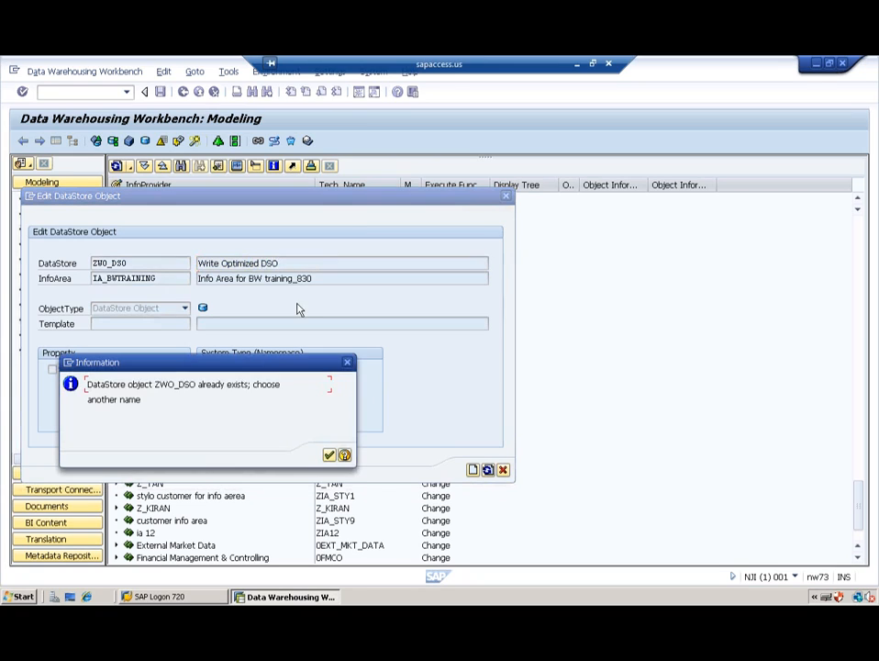
{"action": "left_click", "coordinate": [329, 457]}
Step: Retry the DataStore name as ZWO_DSO1, which is also rejected as existing
{"action": "left_click", "coordinate": [158, 266]}
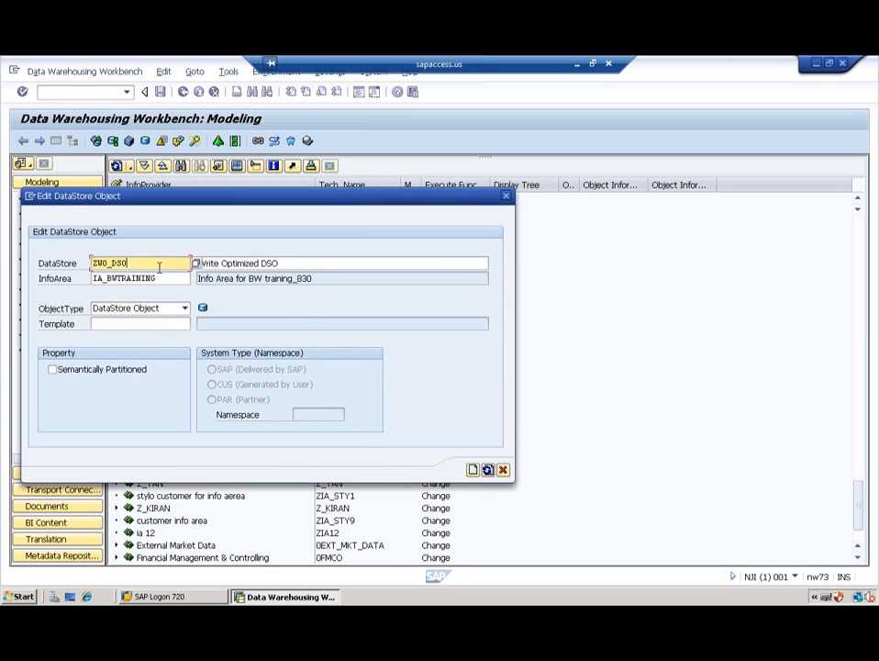
{"action": "type", "text": "1"}
{"action": "left_click", "coordinate": [469, 471]}
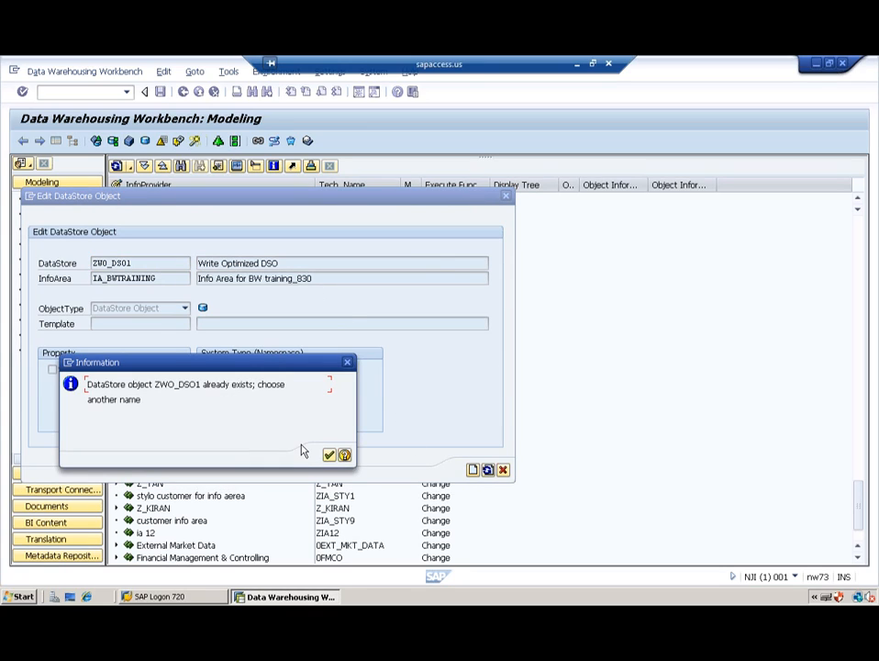
{"action": "left_click", "coordinate": [330, 455]}
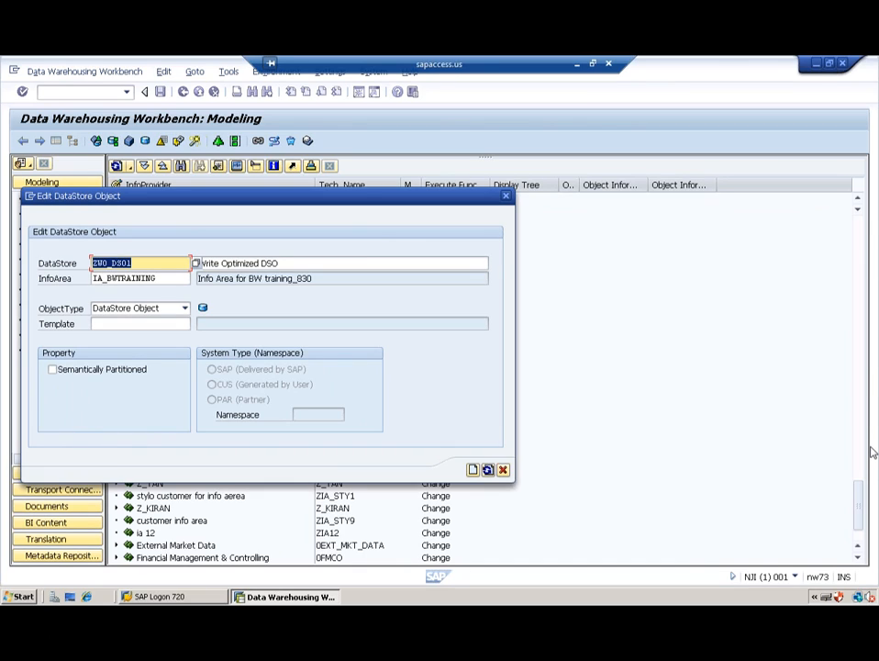
{"action": "left_click", "coordinate": [824, 415]}
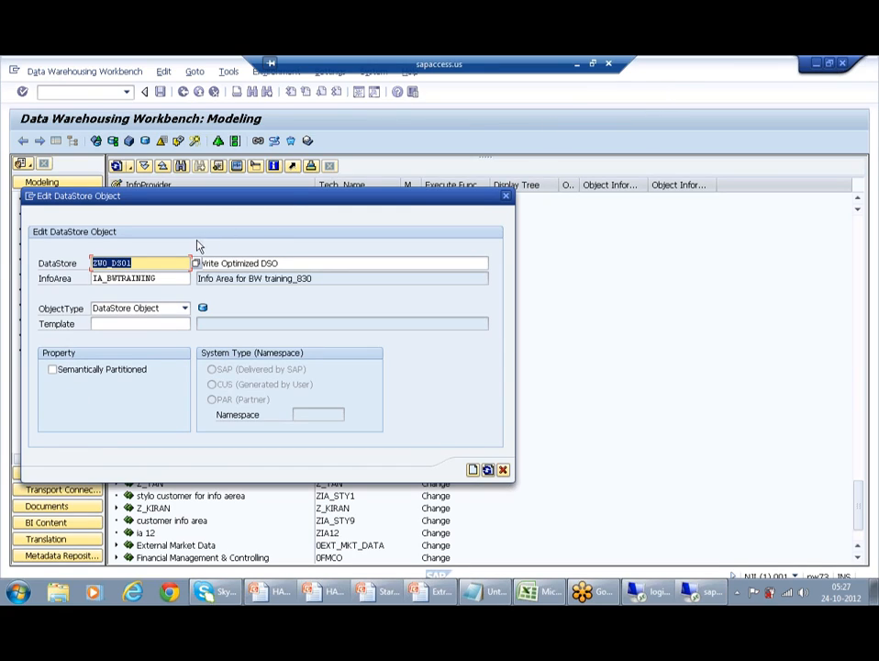
Step: Try ZWO_DSO_1, then after the name-length error change the name to ZWO_DSO2
{"action": "left_click", "coordinate": [151, 264]}
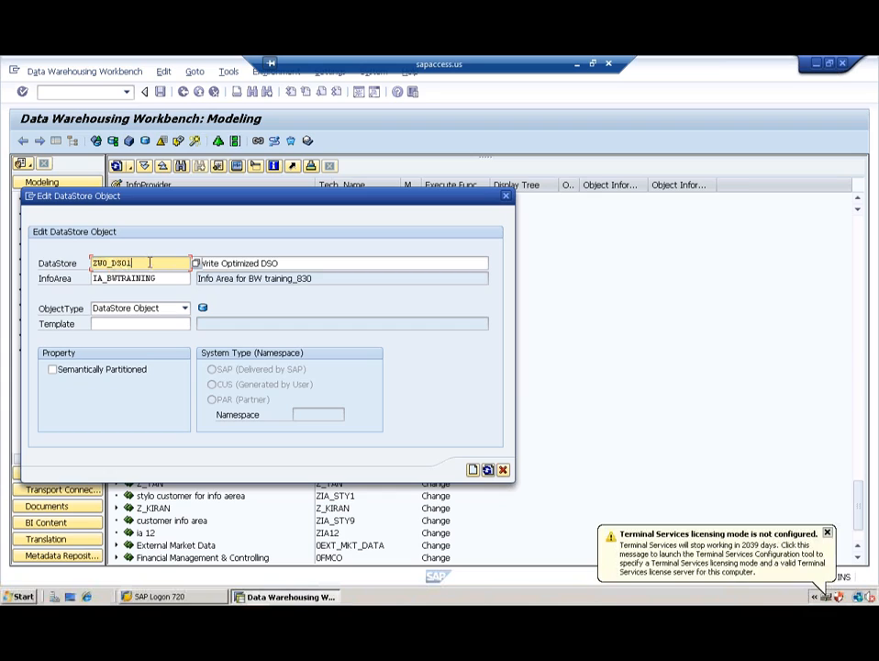
{"action": "type", "text": "_1"}
{"action": "left_click", "coordinate": [473, 470]}
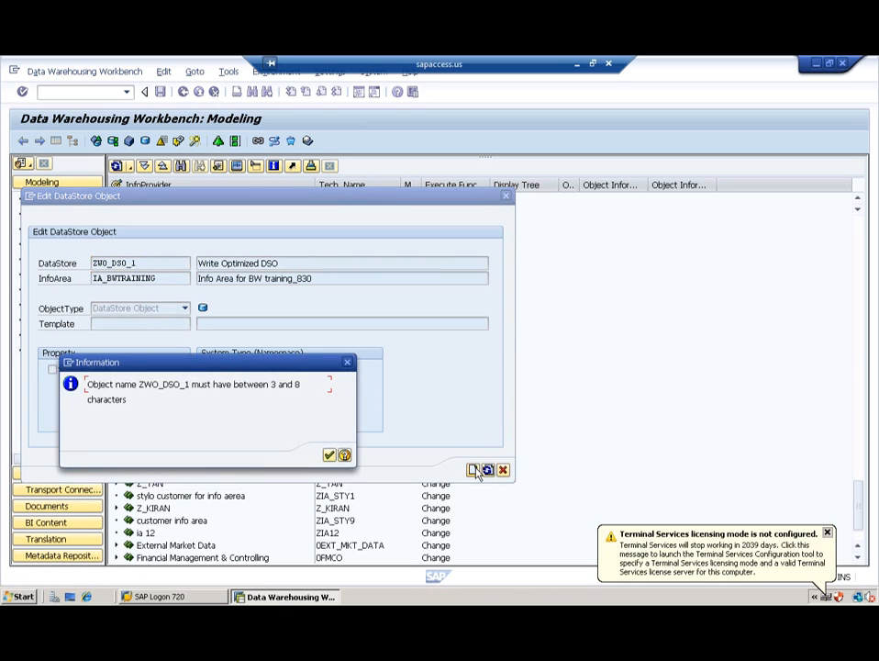
{"action": "left_click", "coordinate": [329, 456]}
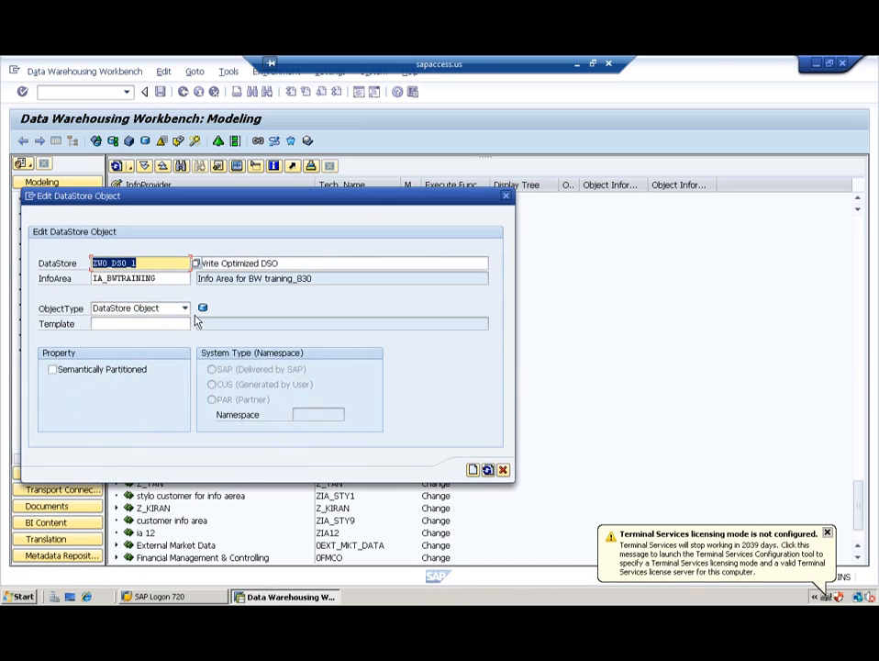
{"action": "left_click", "coordinate": [152, 263]}
{"action": "key", "text": "BackSpace"}
{"action": "key", "text": "BackSpace"}
{"action": "type", "text": "2"}
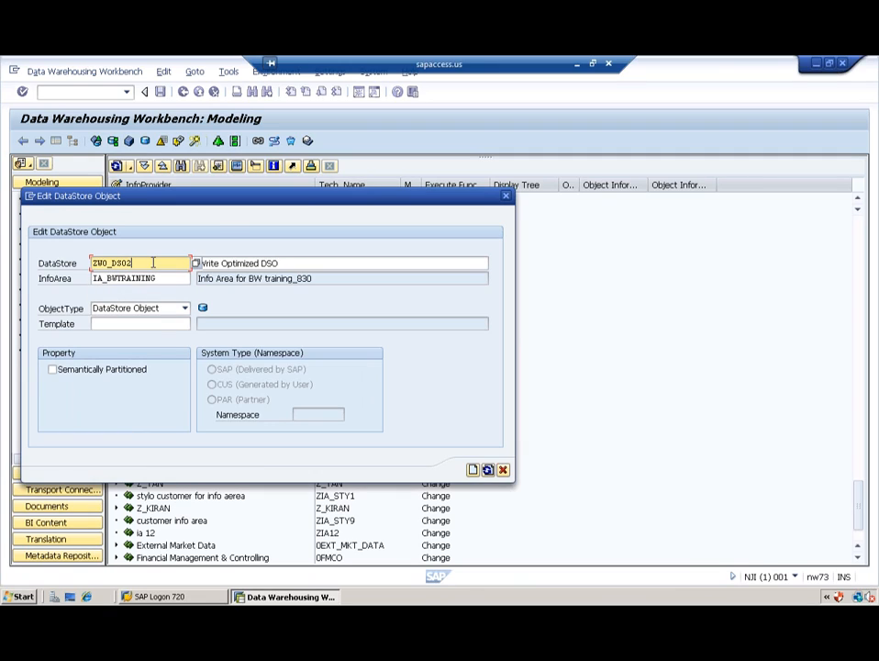
Step: Create ZWO_DSO2 as Write-Optimized with SID generation During Reporting and catalog IOC_CHARS as template
{"action": "left_click", "coordinate": [474, 471]}
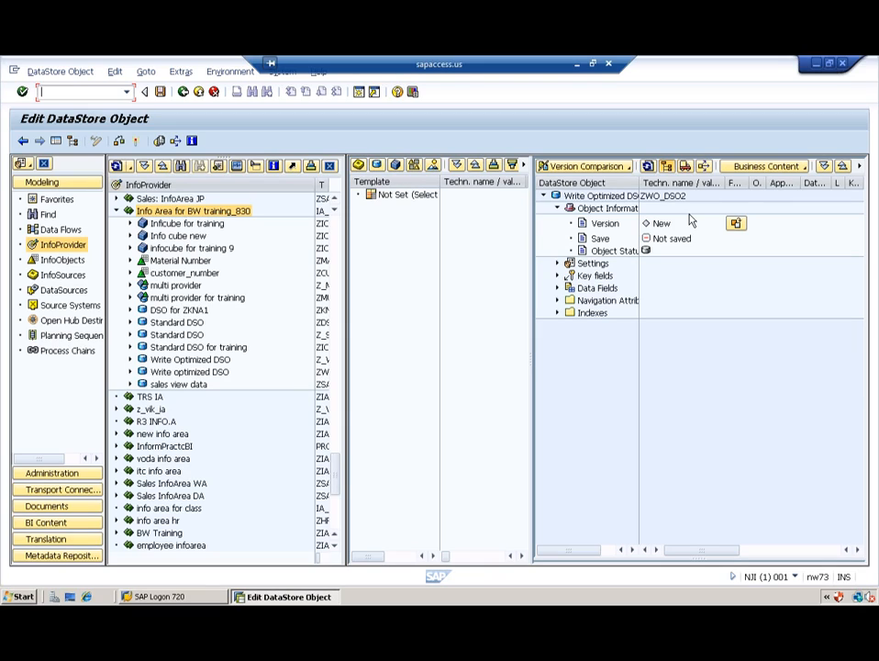
{"action": "left_click", "coordinate": [556, 264]}
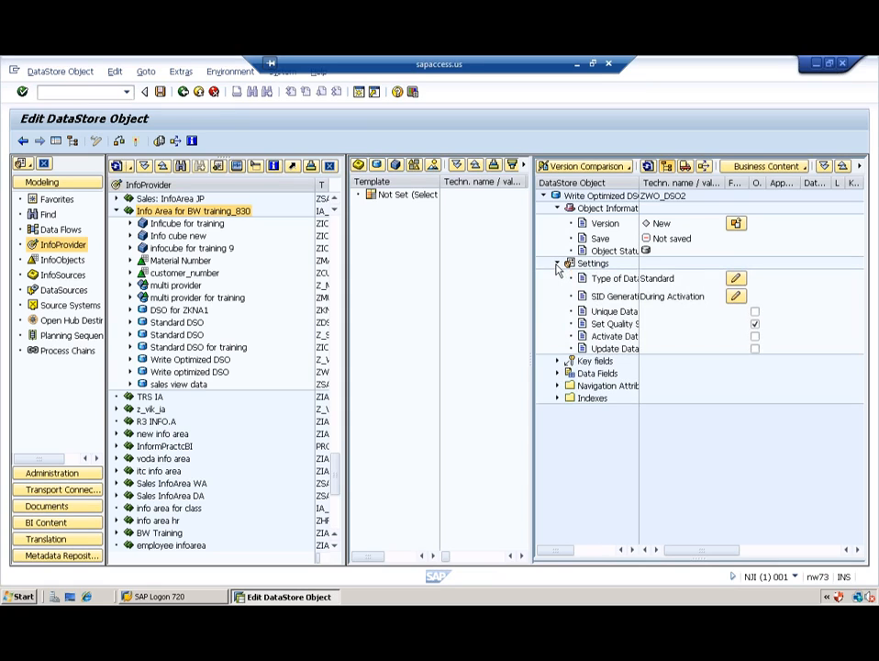
{"action": "left_click", "coordinate": [736, 278]}
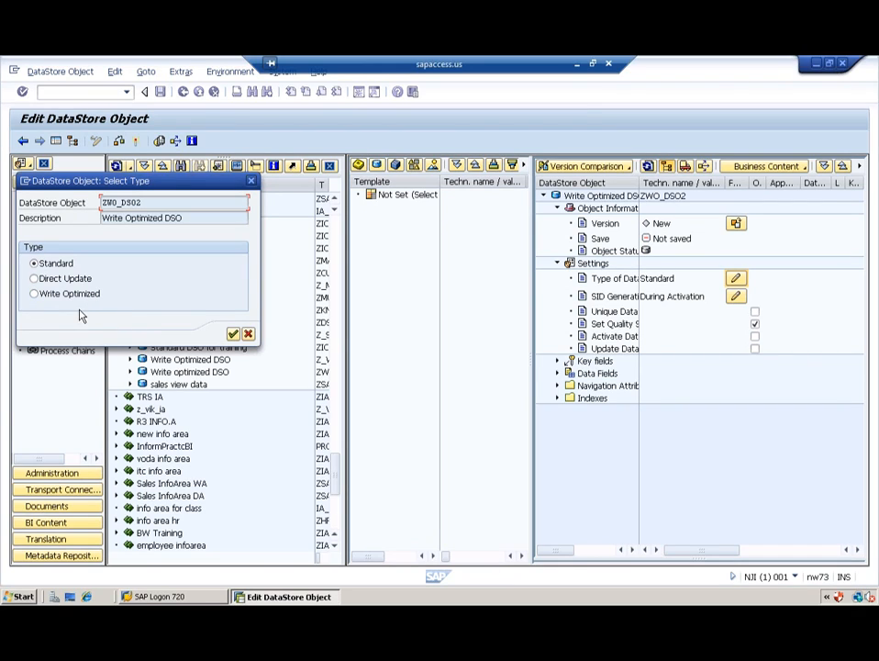
{"action": "left_click", "coordinate": [34, 294]}
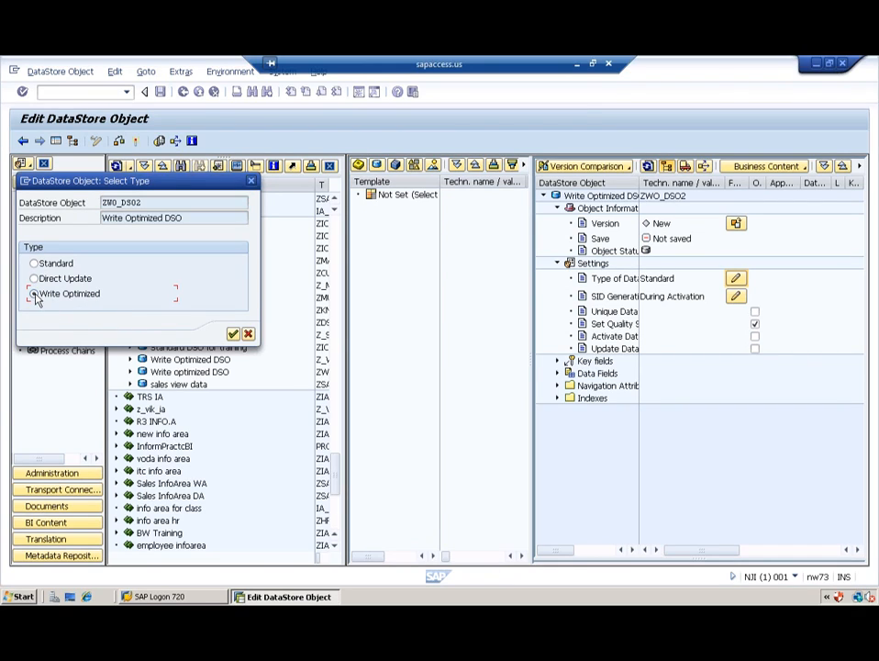
{"action": "left_click", "coordinate": [234, 334]}
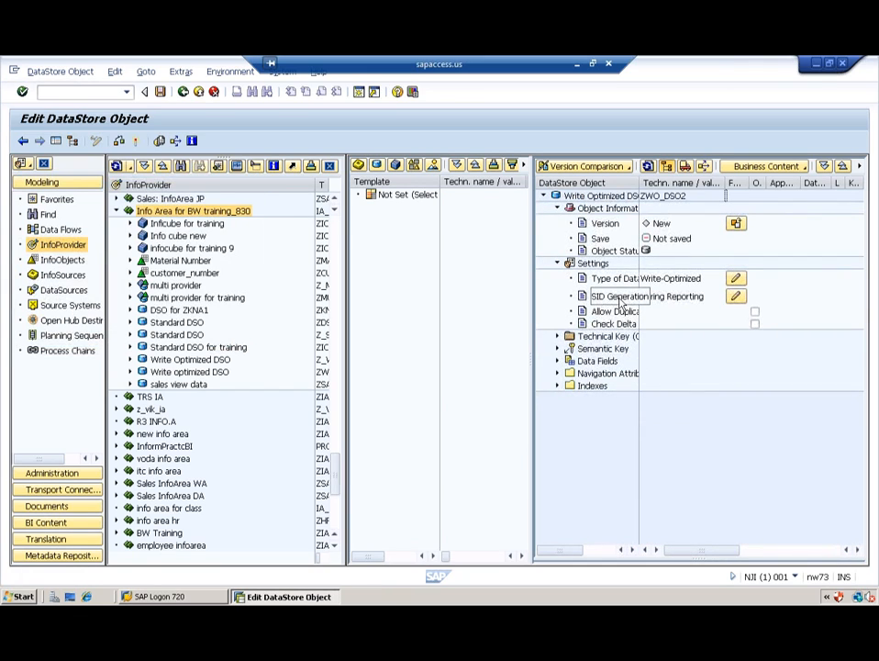
{"action": "left_click", "coordinate": [736, 296]}
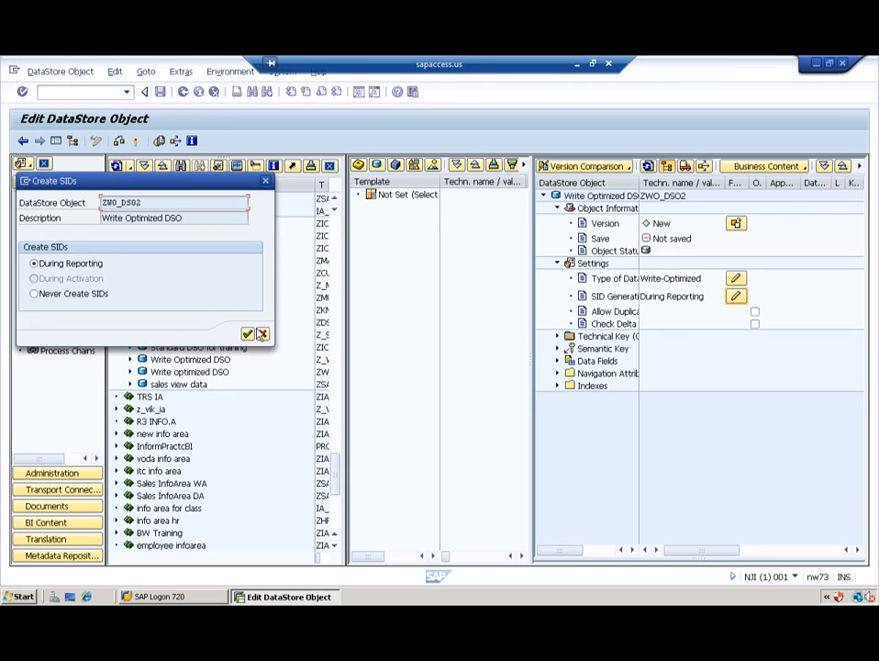
{"action": "left_click", "coordinate": [260, 335]}
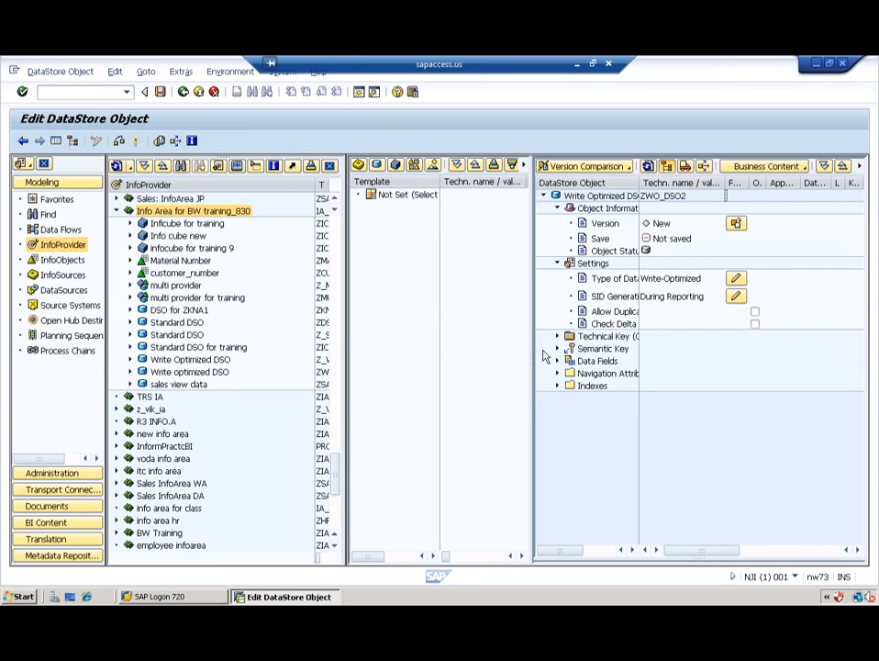
{"action": "left_click", "coordinate": [415, 166]}
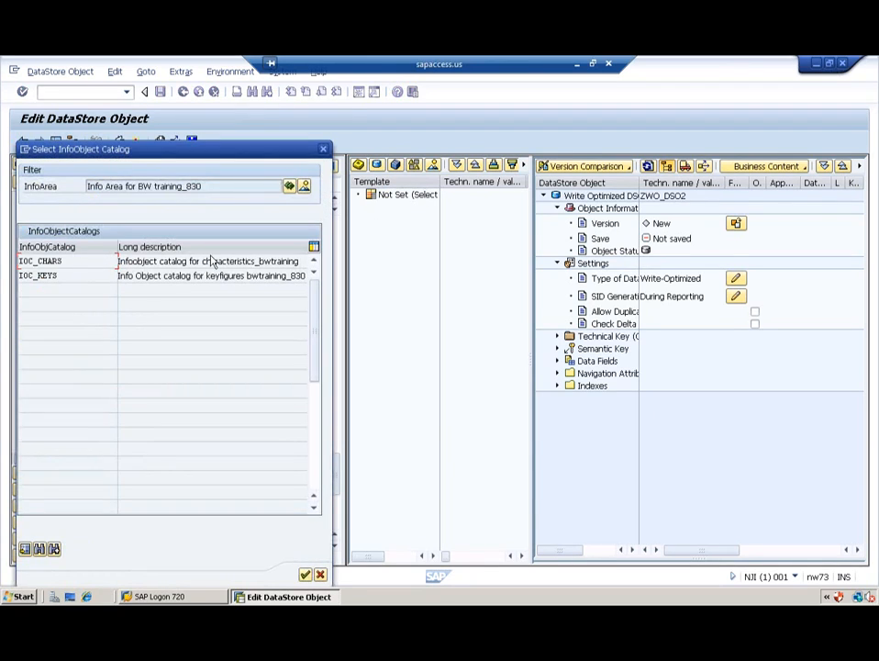
{"action": "double_click", "coordinate": [63, 262]}
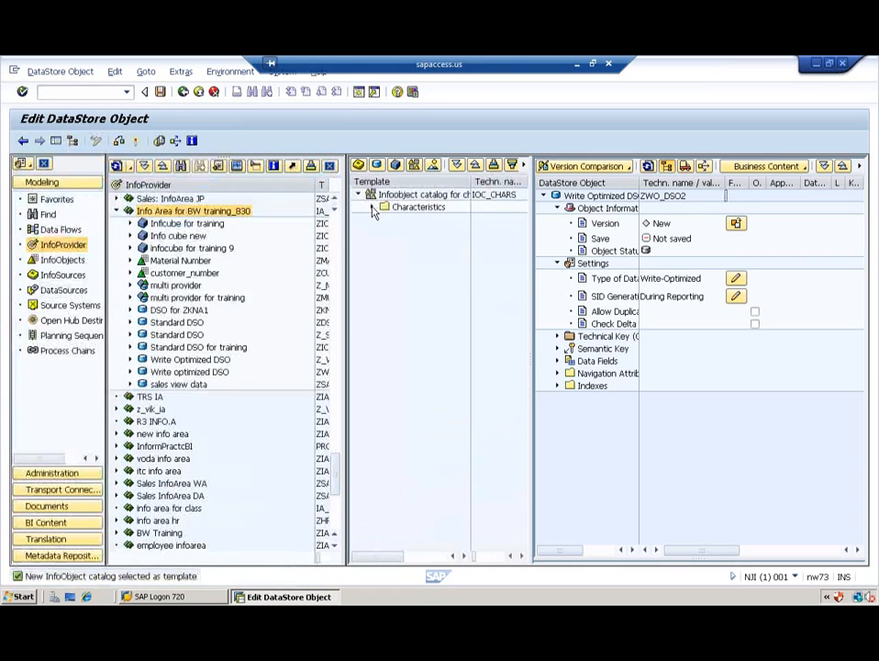
Step: Expand the template's Characteristics folder and select customer_number
{"action": "left_click", "coordinate": [372, 207]}
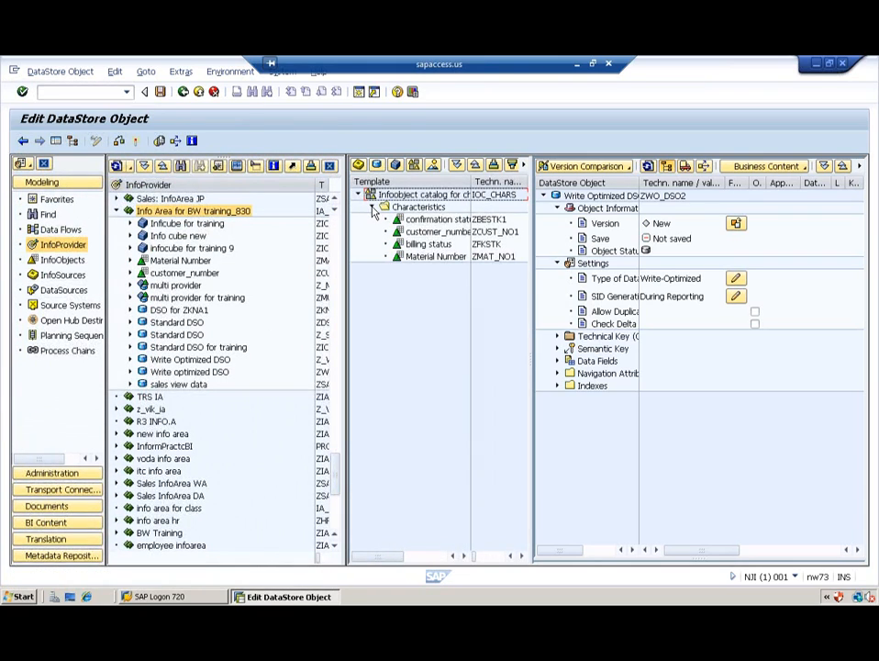
{"action": "left_click", "coordinate": [429, 233]}
{"action": "left_click", "coordinate": [737, 280]}
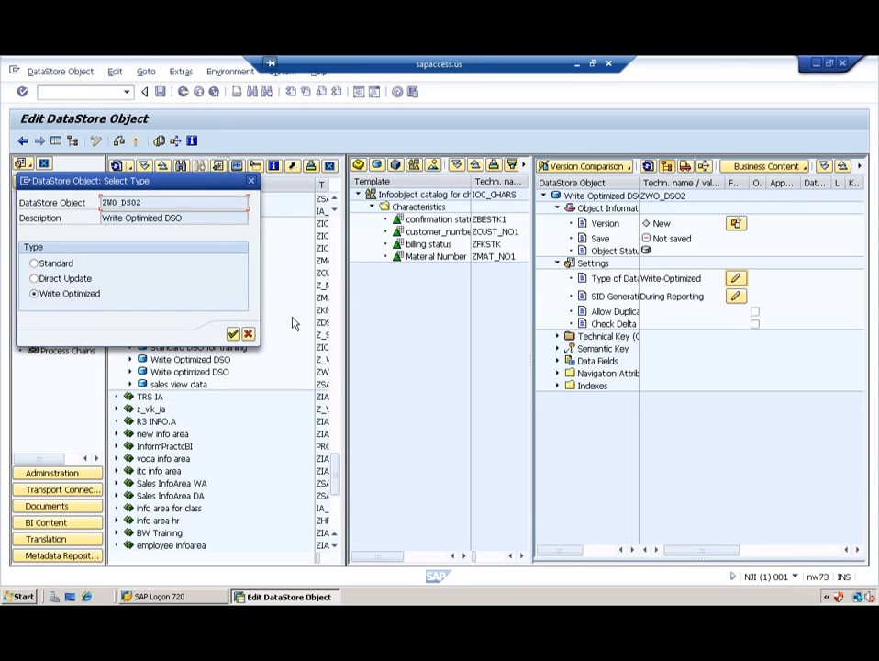
{"action": "left_click", "coordinate": [235, 333]}
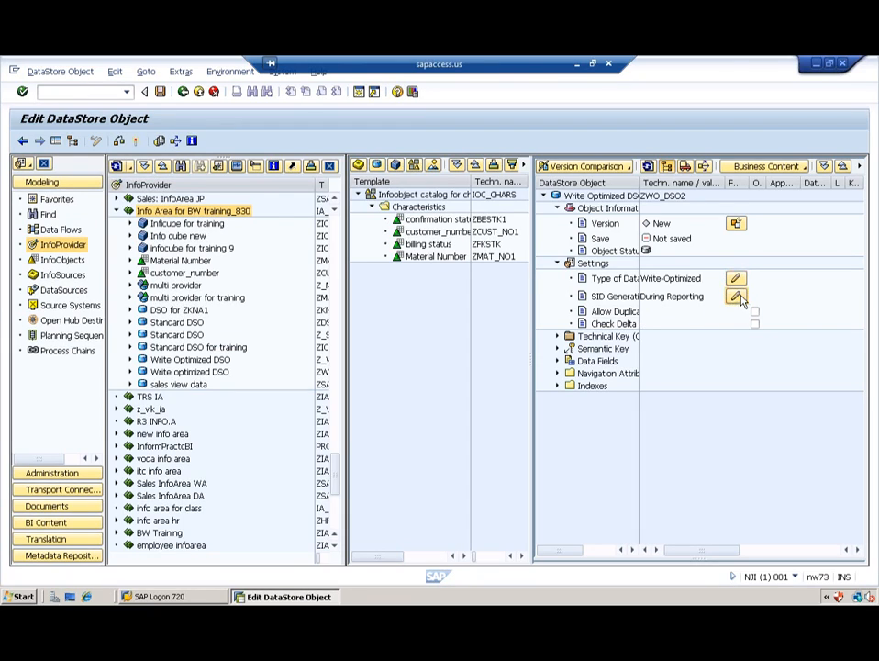
{"action": "left_click", "coordinate": [737, 297]}
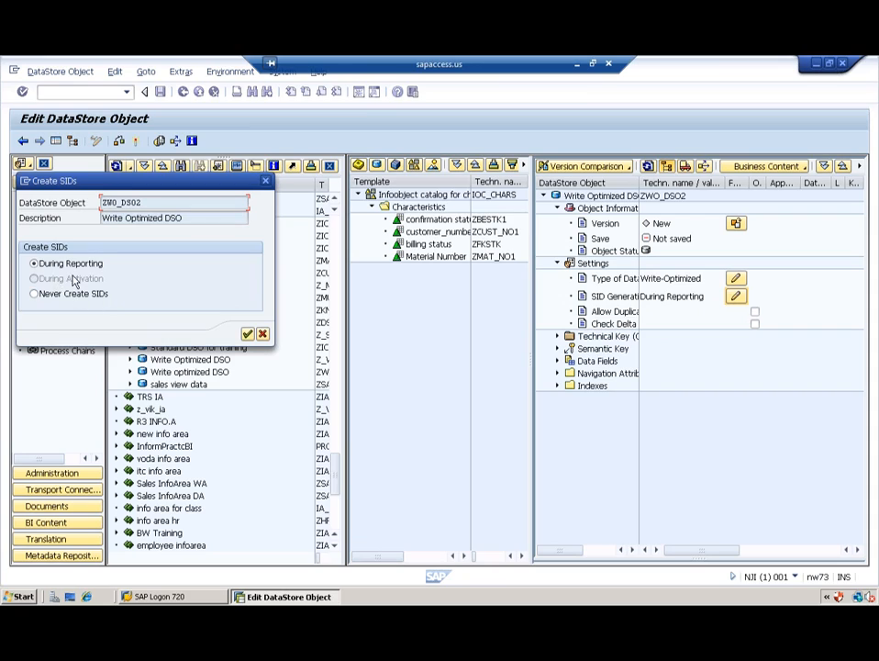
{"action": "left_click", "coordinate": [247, 334]}
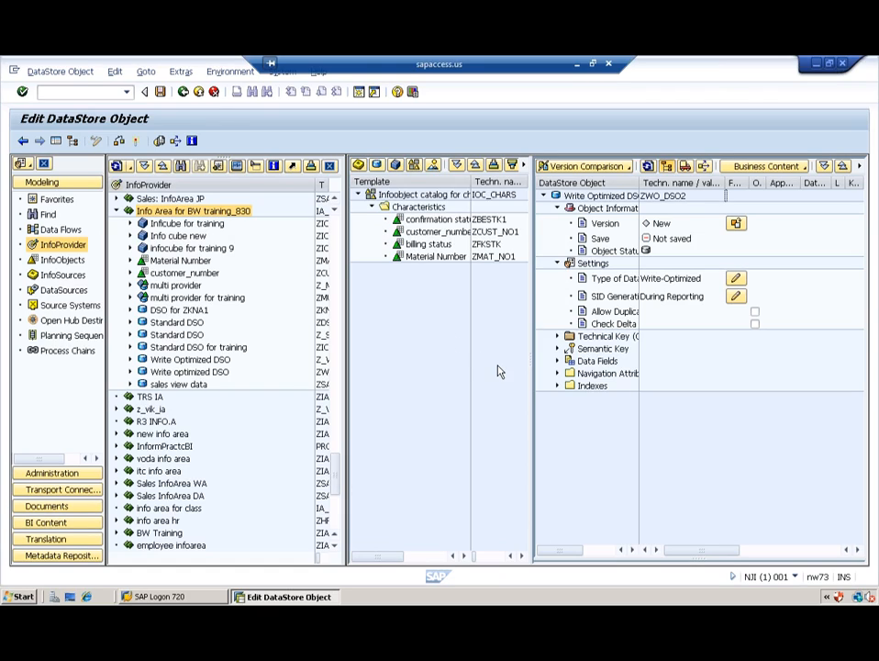
Step: Place customer_number and Material Number in the semantic key and widen the tree's name column
{"action": "left_click", "coordinate": [429, 232]}
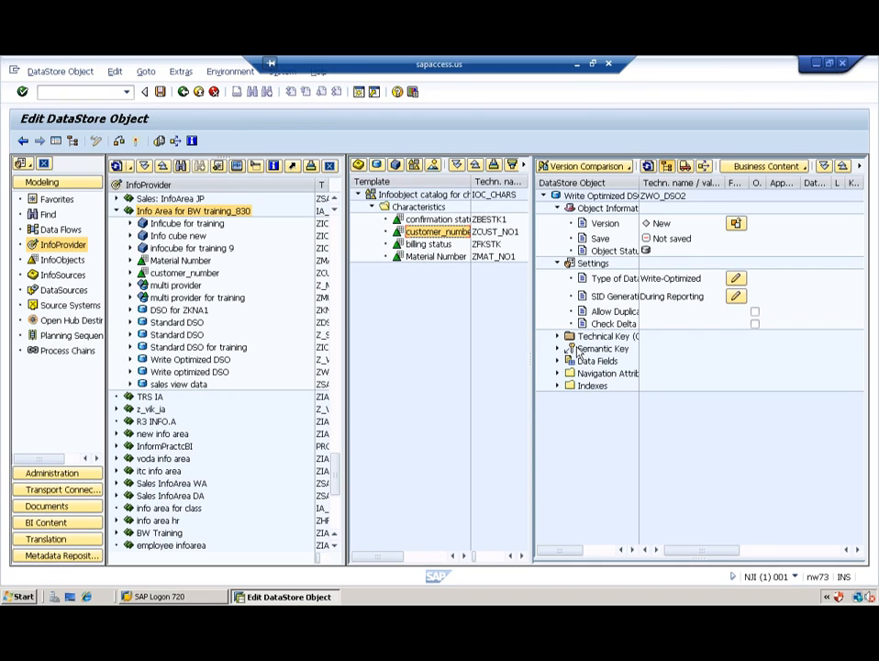
{"action": "left_click_drag", "start_coordinate": [427, 258], "coordinate": [576, 353]}
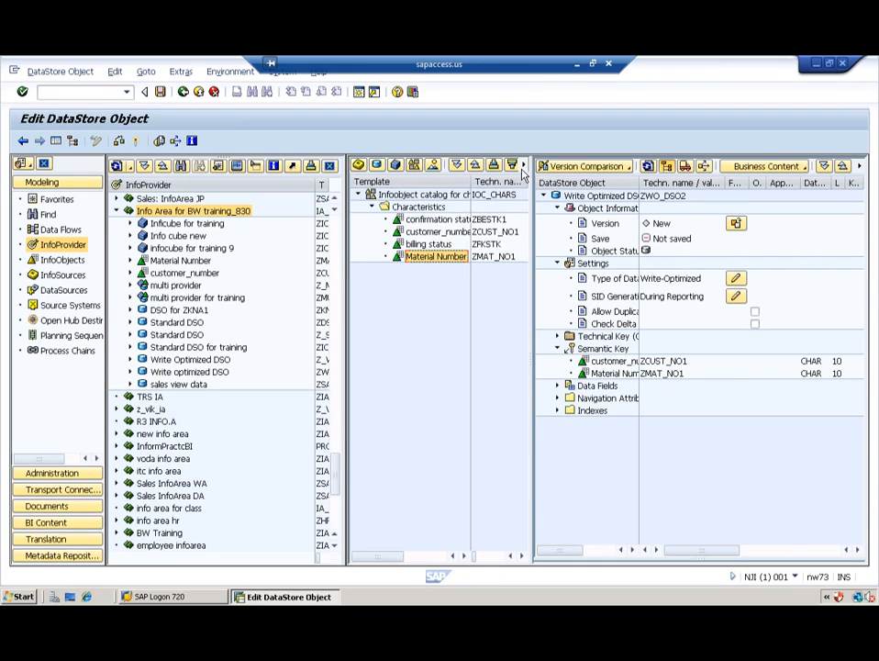
{"action": "left_click_drag", "start_coordinate": [640, 182], "coordinate": [696, 196]}
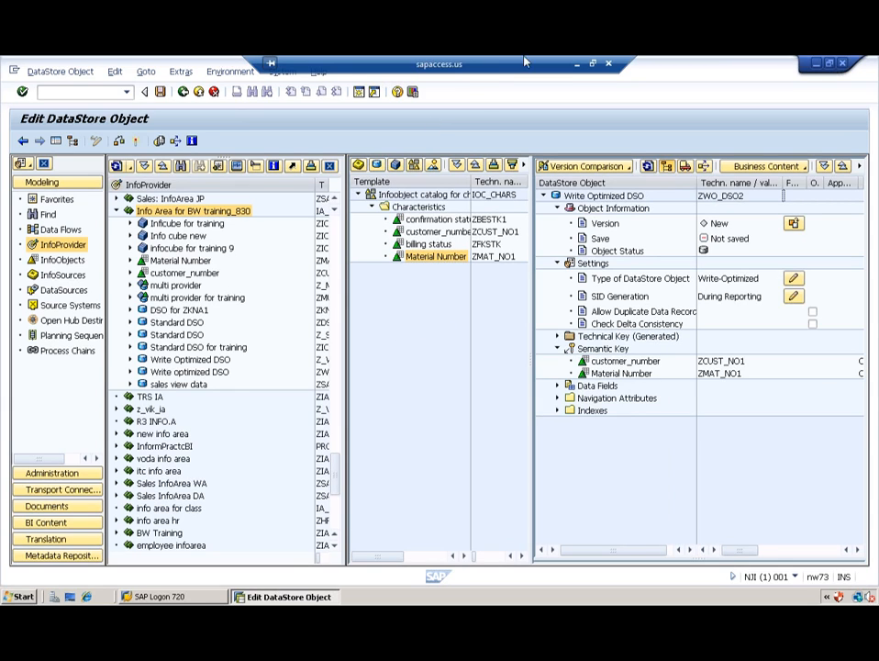
{"action": "left_click", "coordinate": [577, 62]}
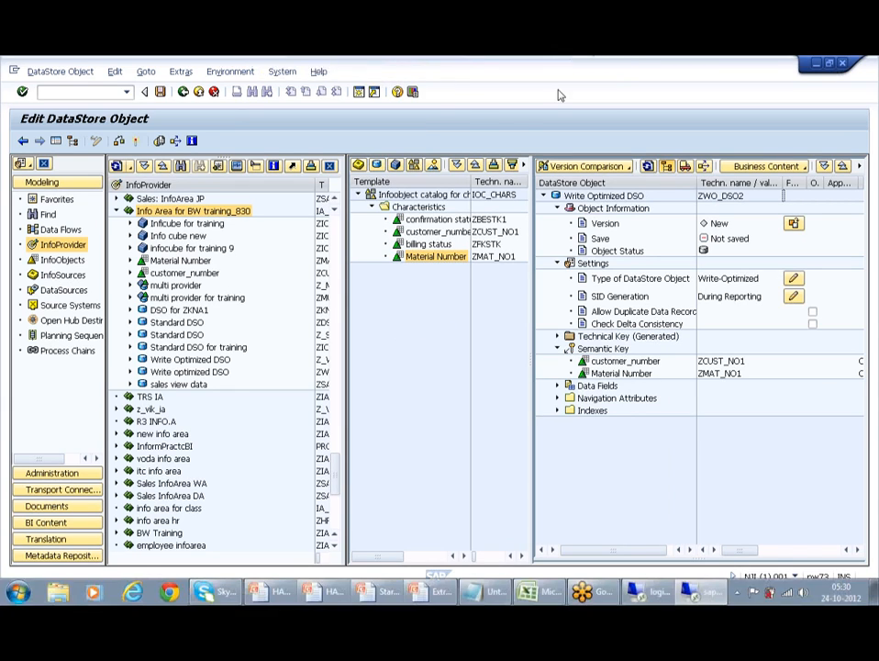
{"action": "left_click", "coordinate": [645, 591]}
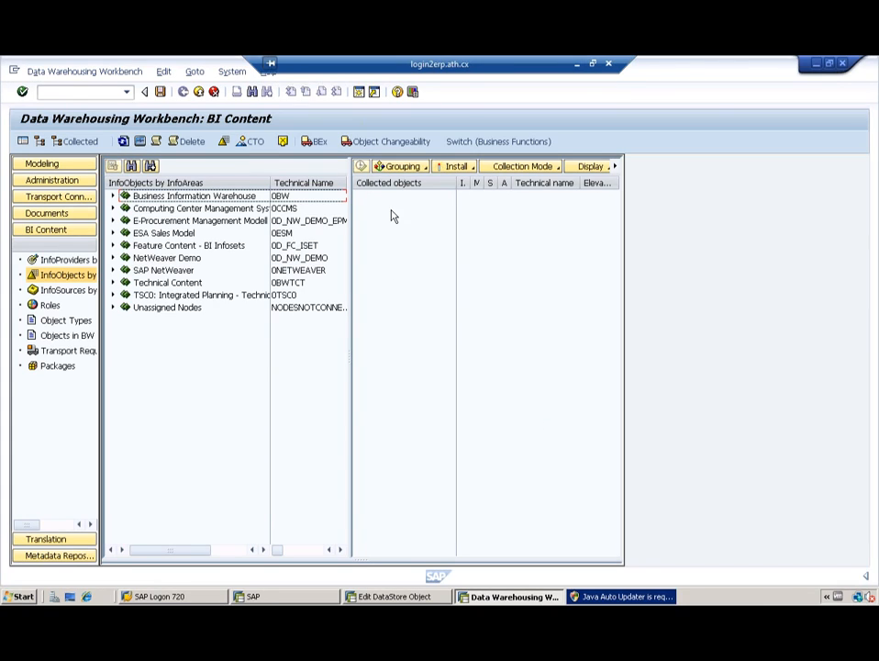
{"action": "left_click", "coordinate": [577, 63]}
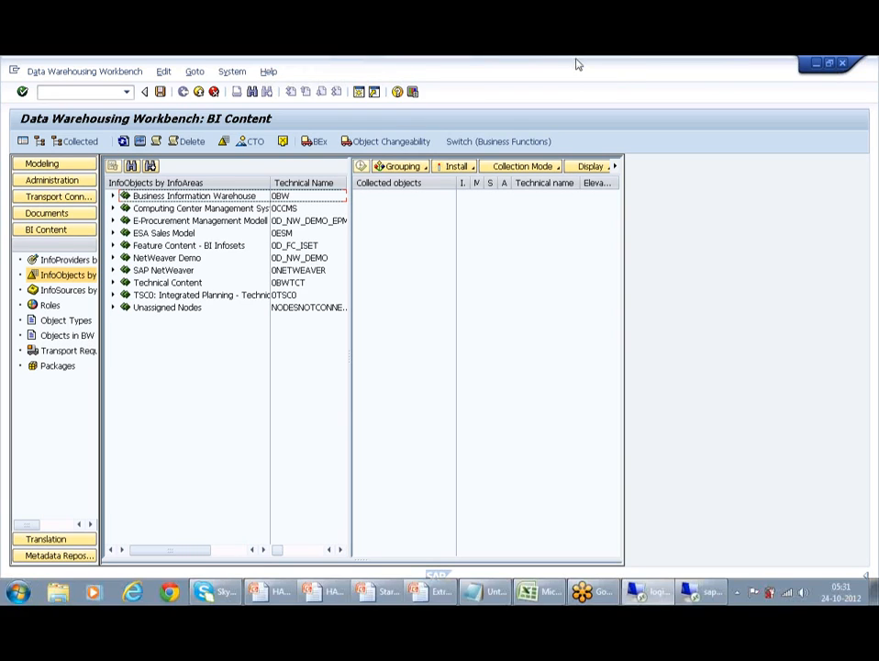
{"action": "left_click", "coordinate": [700, 595]}
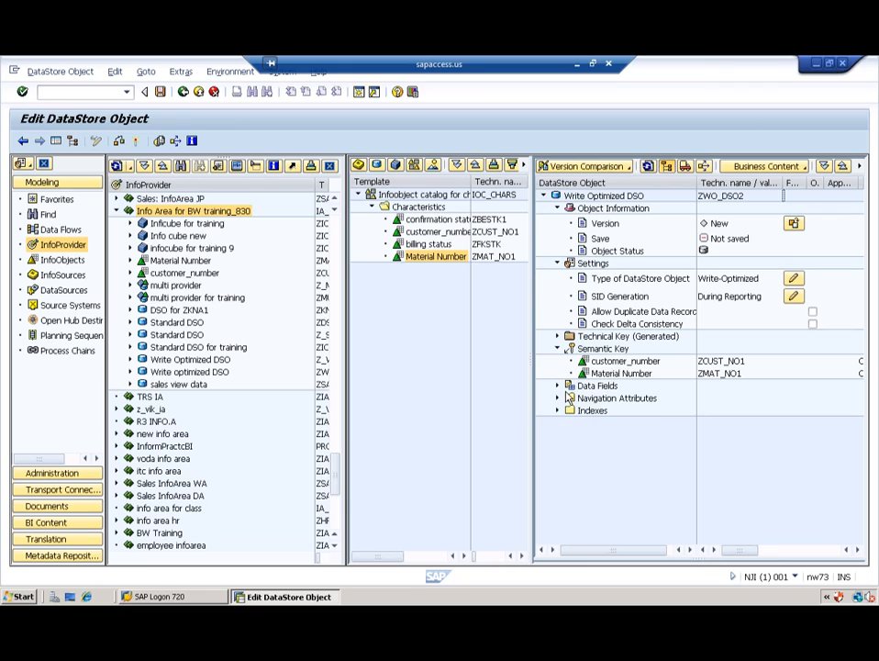
Step: Load catalog IOC_KEYS as template and add Price, Quantity and Revenue to the data fields
{"action": "left_click", "coordinate": [415, 167]}
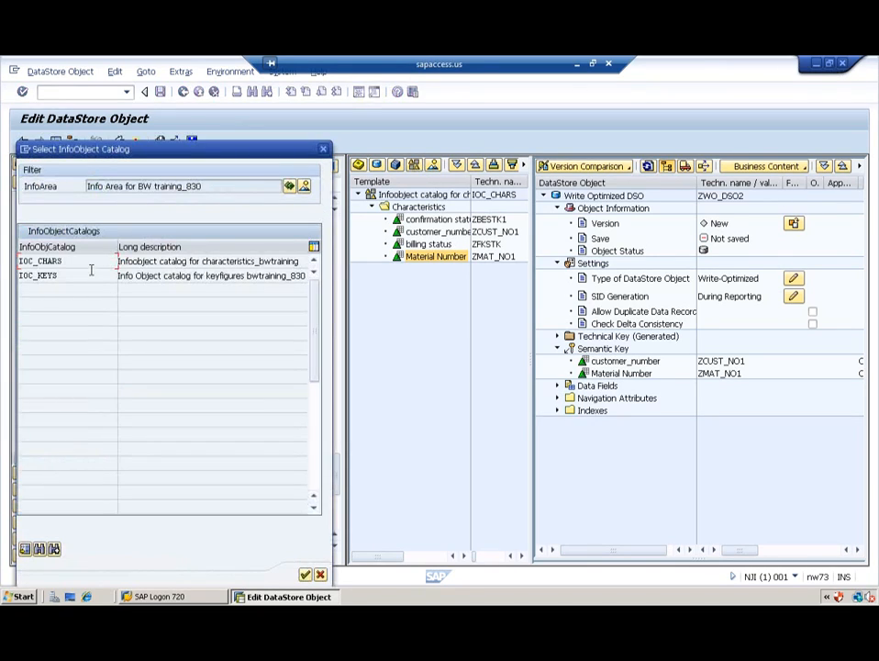
{"action": "double_click", "coordinate": [29, 275]}
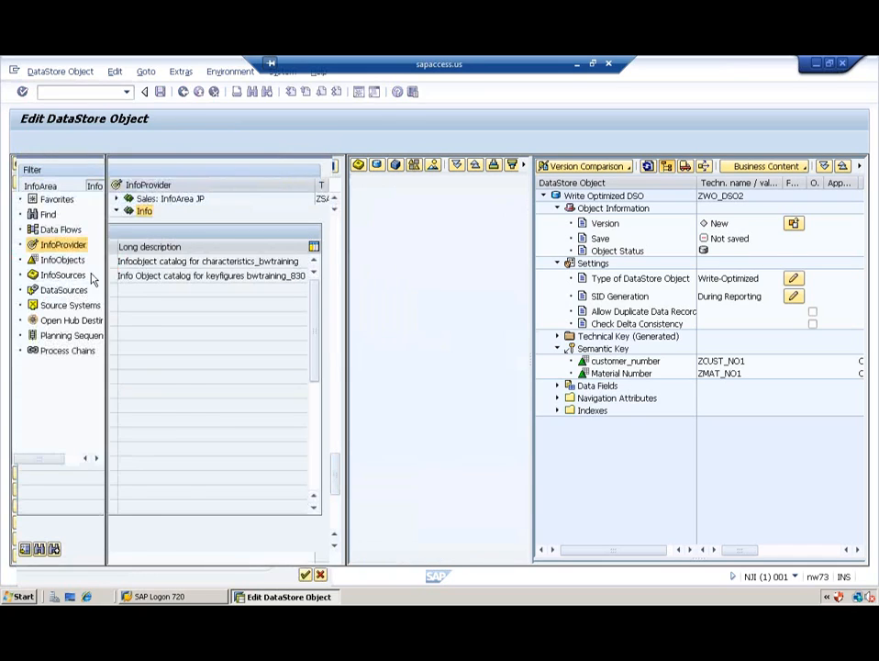
{"action": "left_click", "coordinate": [372, 209]}
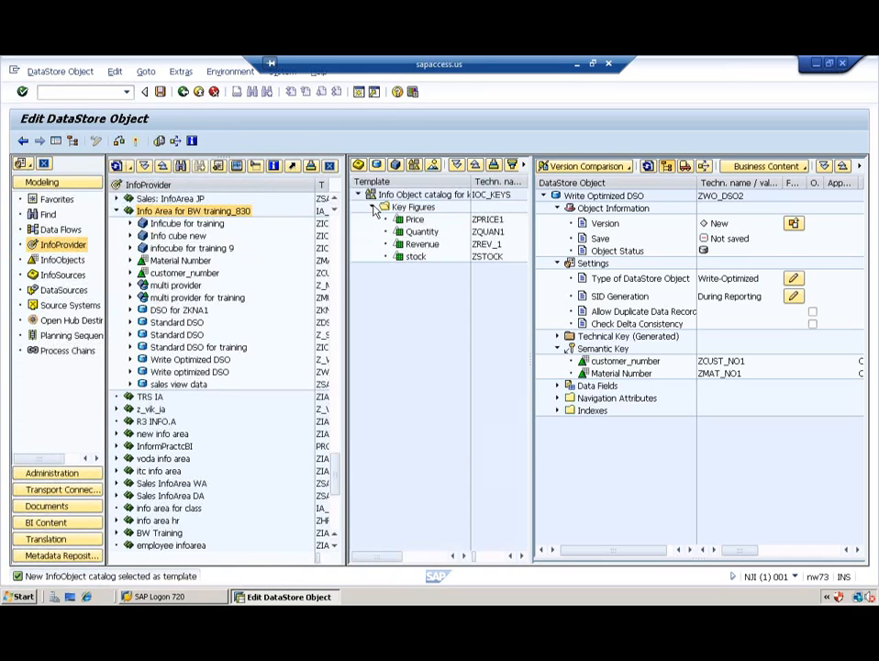
{"action": "left_click", "coordinate": [416, 221]}
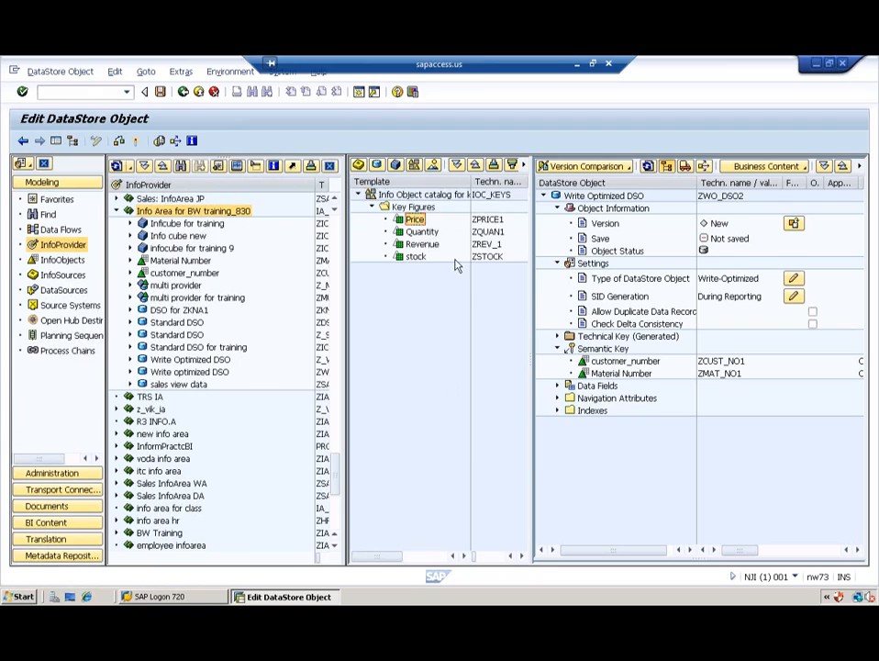
{"action": "left_click_drag", "start_coordinate": [526, 338], "coordinate": [606, 391]}
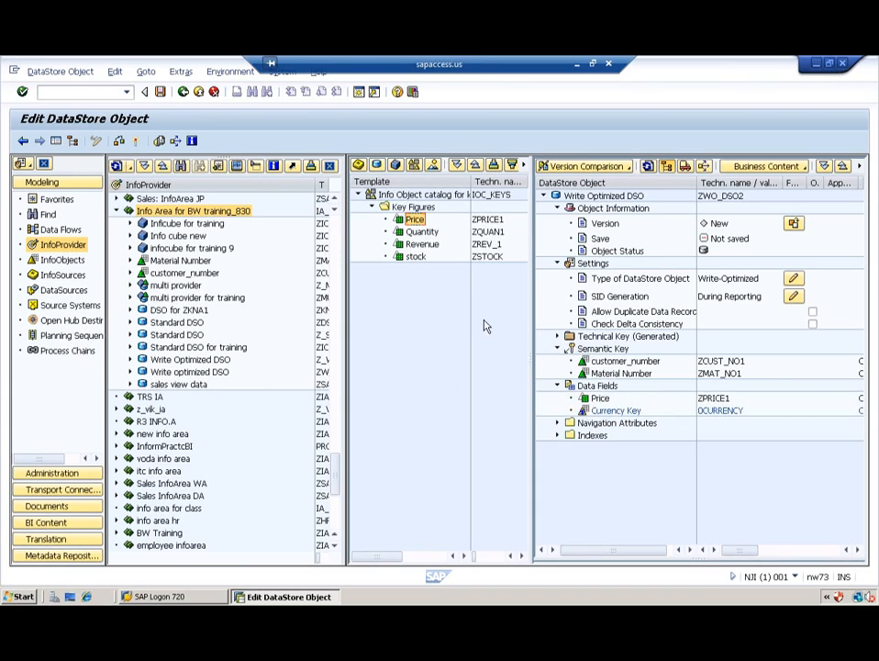
{"action": "left_click_drag", "start_coordinate": [424, 237], "coordinate": [588, 385]}
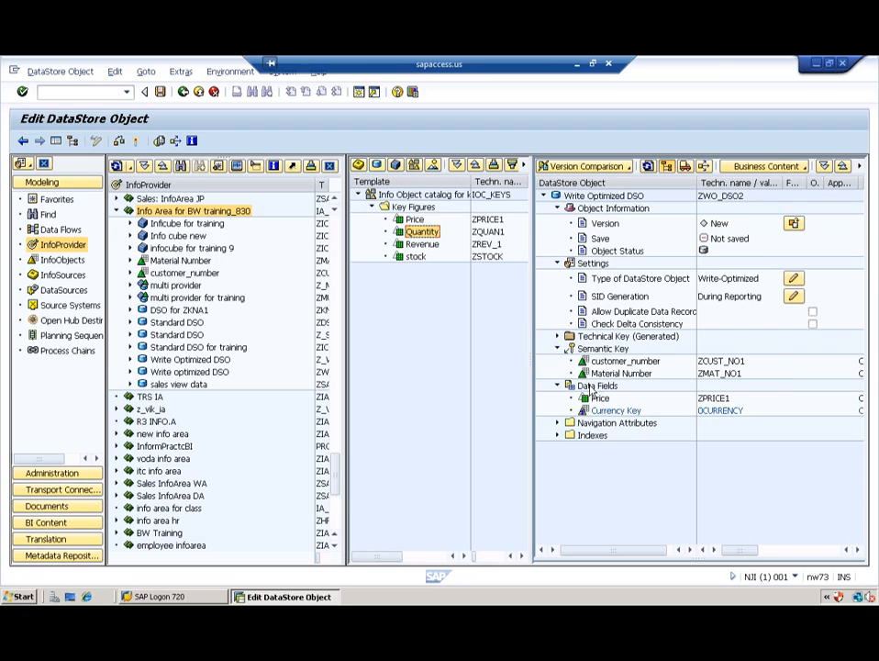
{"action": "left_click", "coordinate": [422, 244]}
{"action": "left_click_drag", "start_coordinate": [539, 365], "coordinate": [587, 387]}
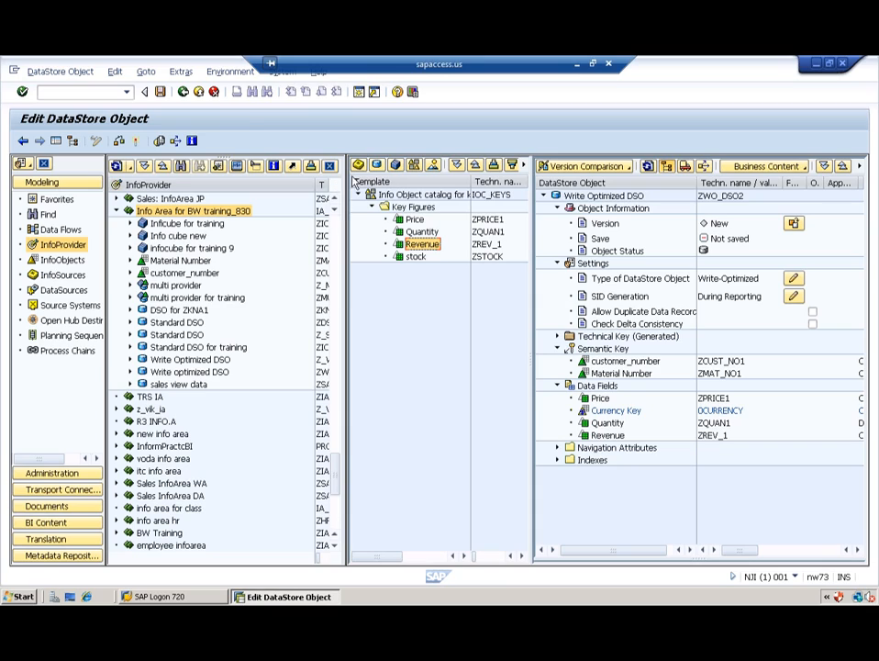
Step: Check and activate ZWO_DSO2, then exit the editor back to Modeling
{"action": "left_click", "coordinate": [120, 142]}
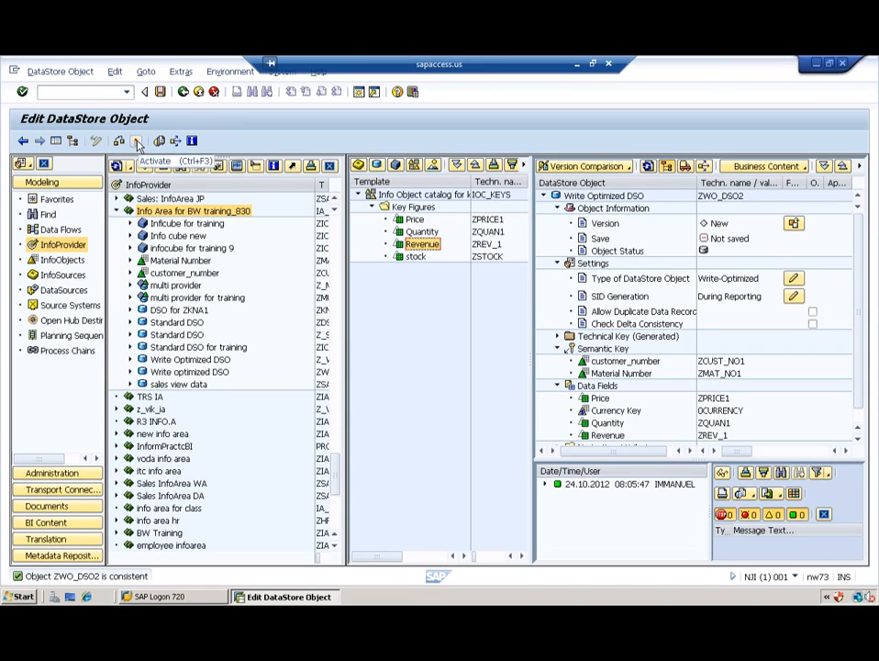
{"action": "left_click", "coordinate": [136, 143]}
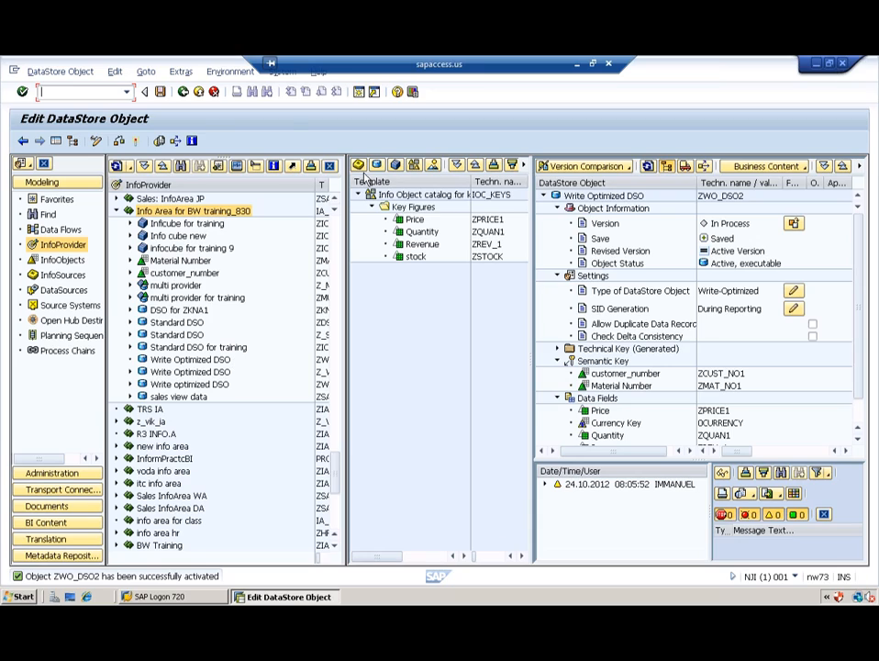
{"action": "left_click", "coordinate": [199, 92]}
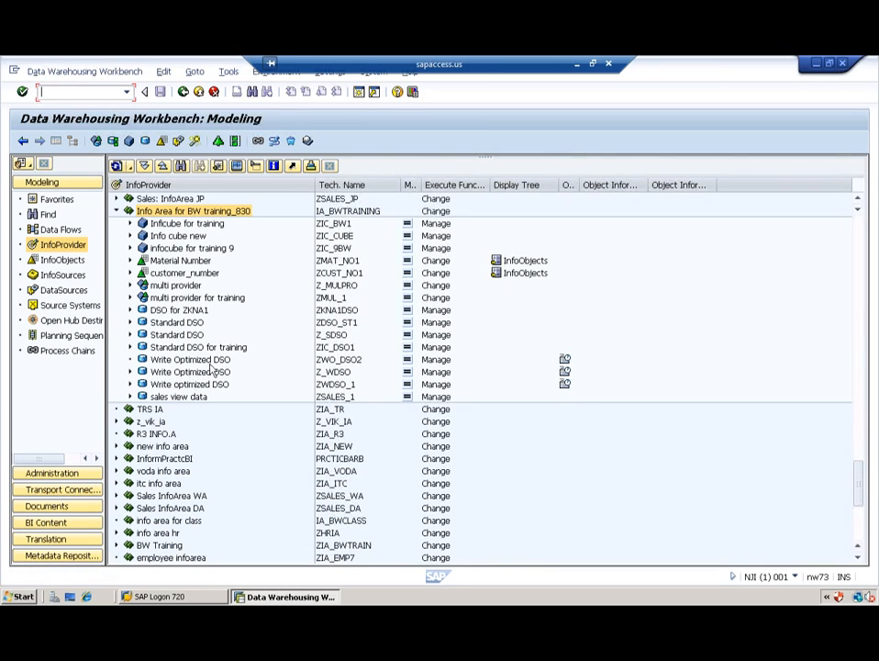
Step: List the FLATFILE source system's DataSources and expand Application Component for BW Training
{"action": "left_click", "coordinate": [336, 361]}
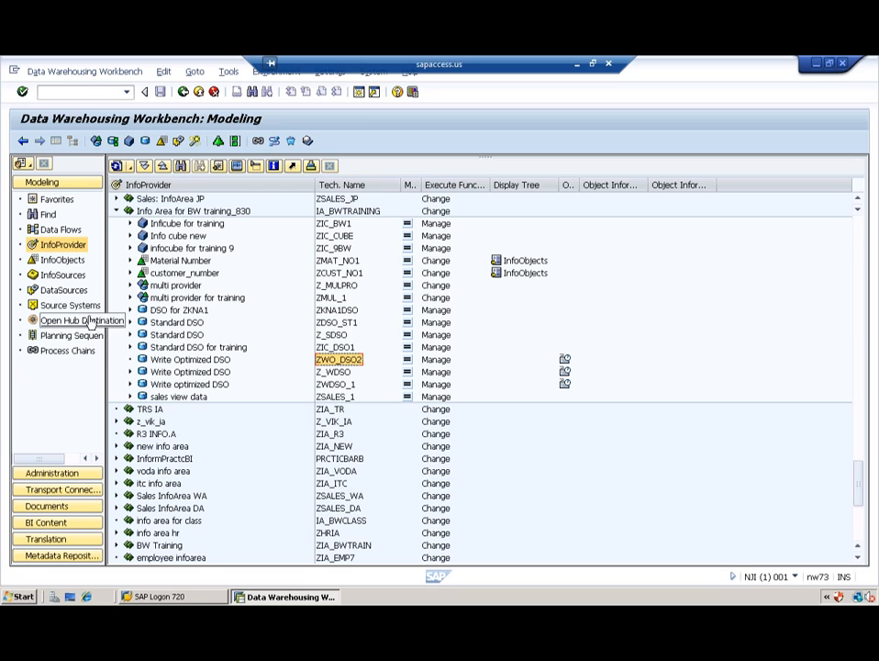
{"action": "left_click", "coordinate": [64, 290]}
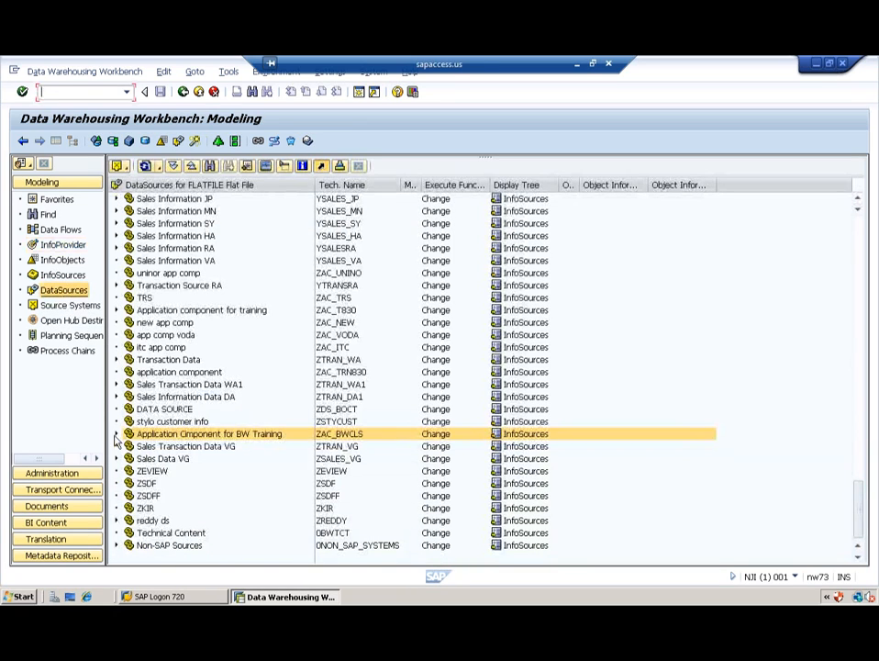
{"action": "left_click", "coordinate": [117, 434]}
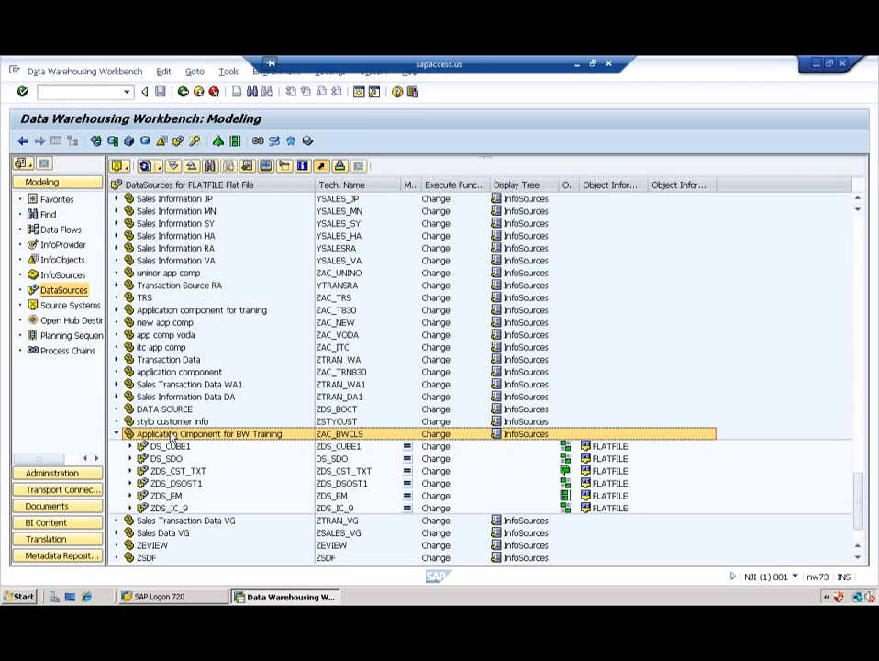
Step: Create DataSource ZDS_WO_DSO under the BW Training component with data type Transaction Data
{"action": "right_click", "coordinate": [170, 435]}
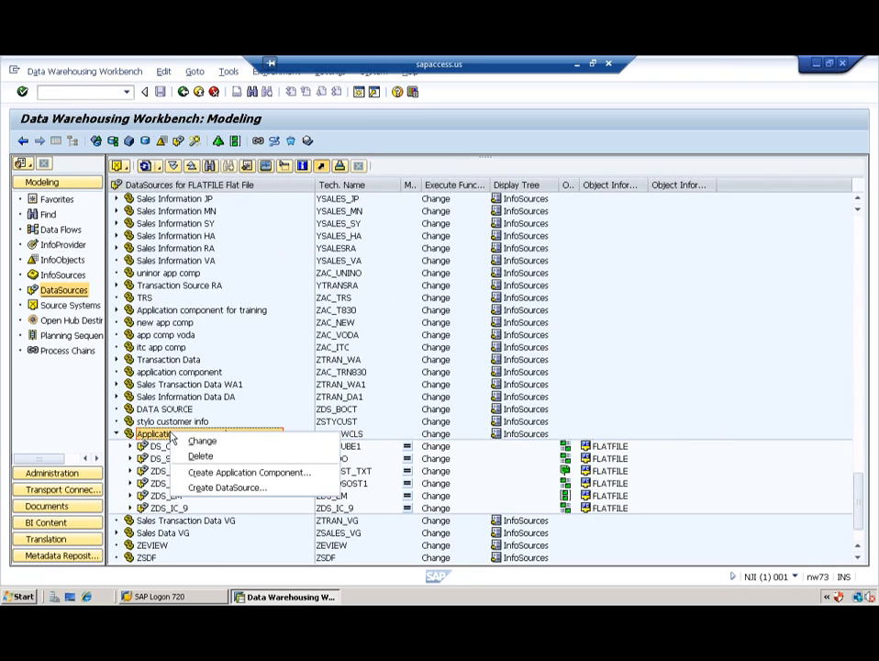
{"action": "left_click", "coordinate": [227, 491]}
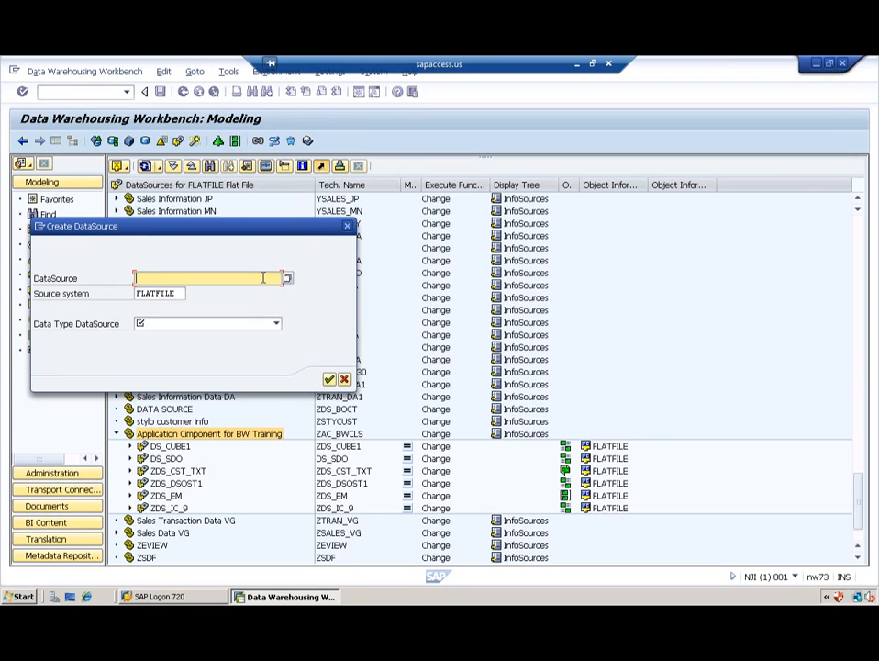
{"action": "type", "text": "zds"}
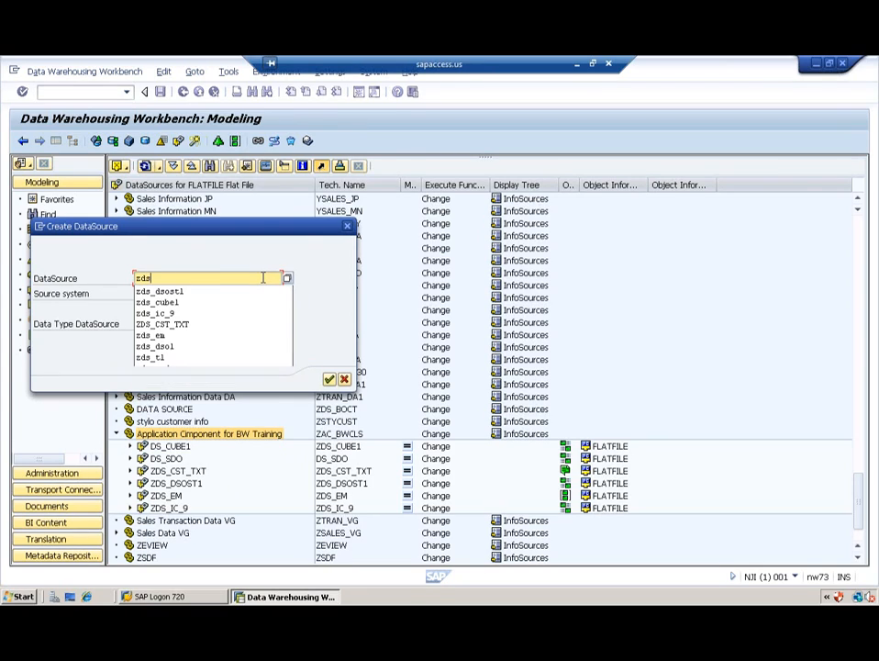
{"action": "type", "text": "_wo"}
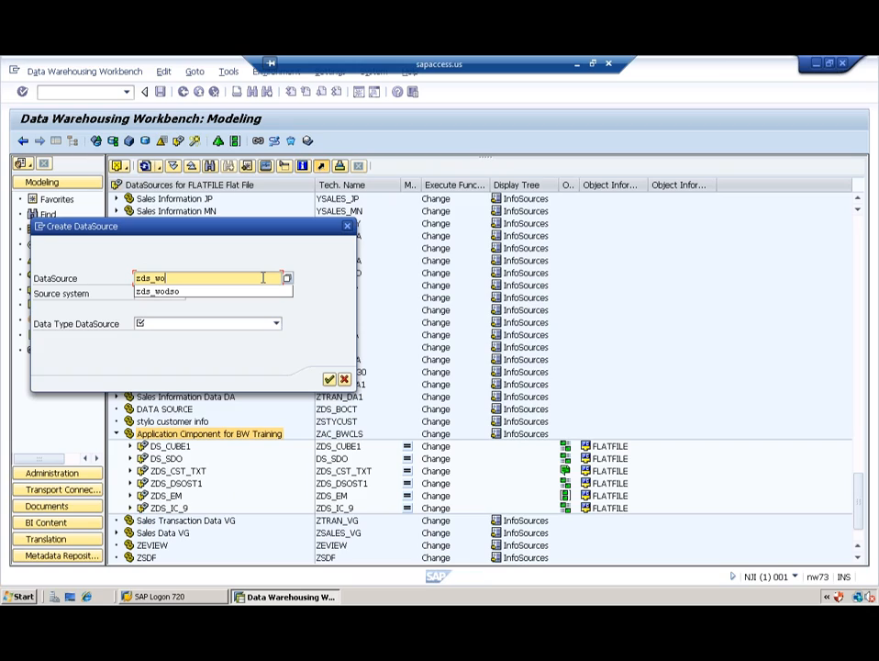
{"action": "type", "text": "_dso"}
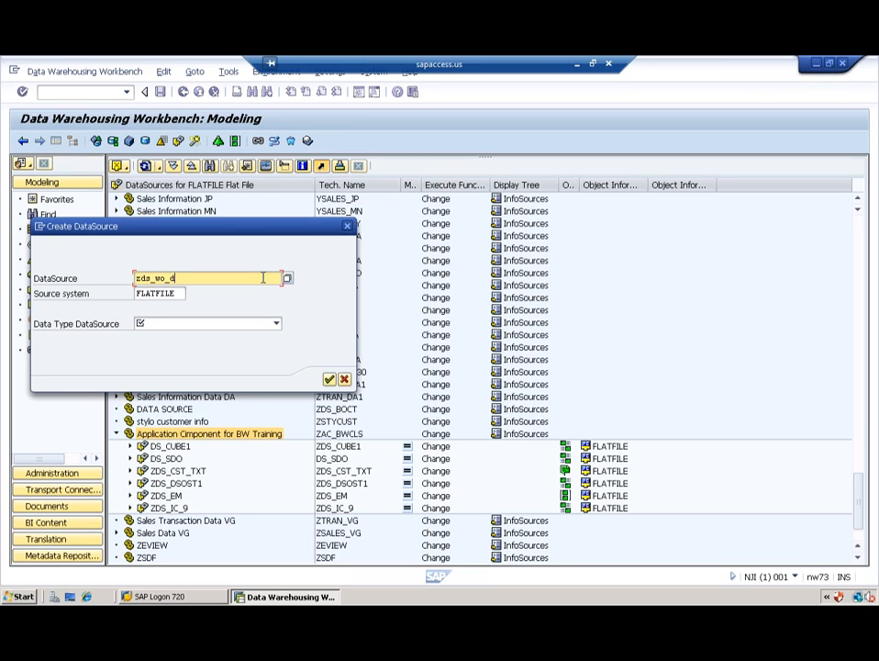
{"action": "left_click", "coordinate": [277, 324]}
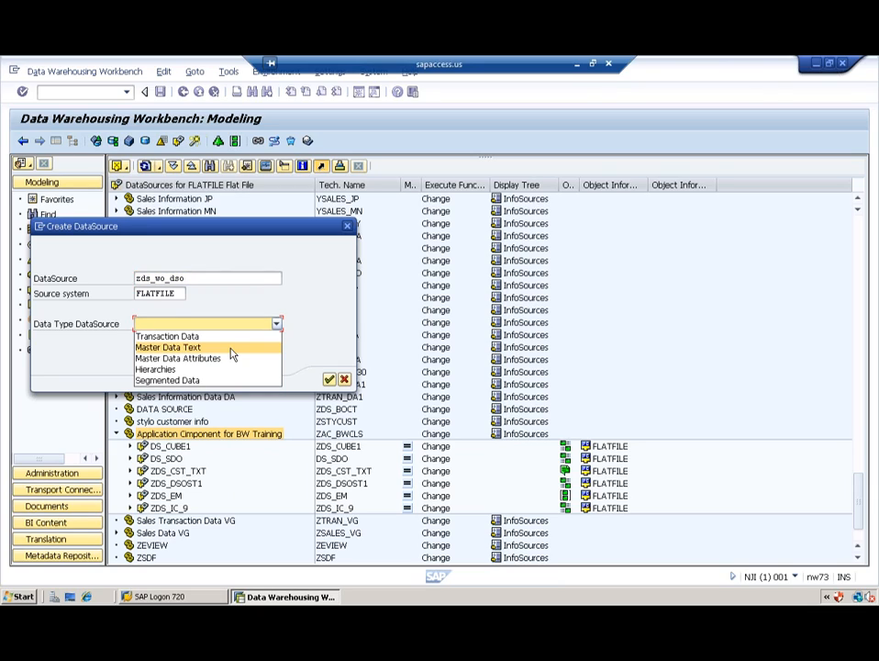
{"action": "left_click", "coordinate": [218, 341]}
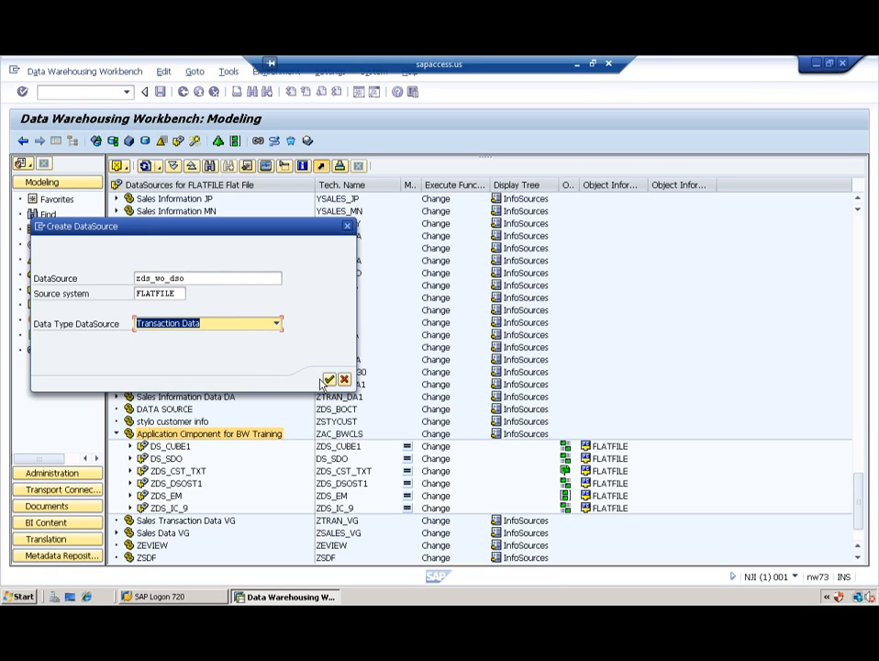
{"action": "left_click", "coordinate": [330, 380]}
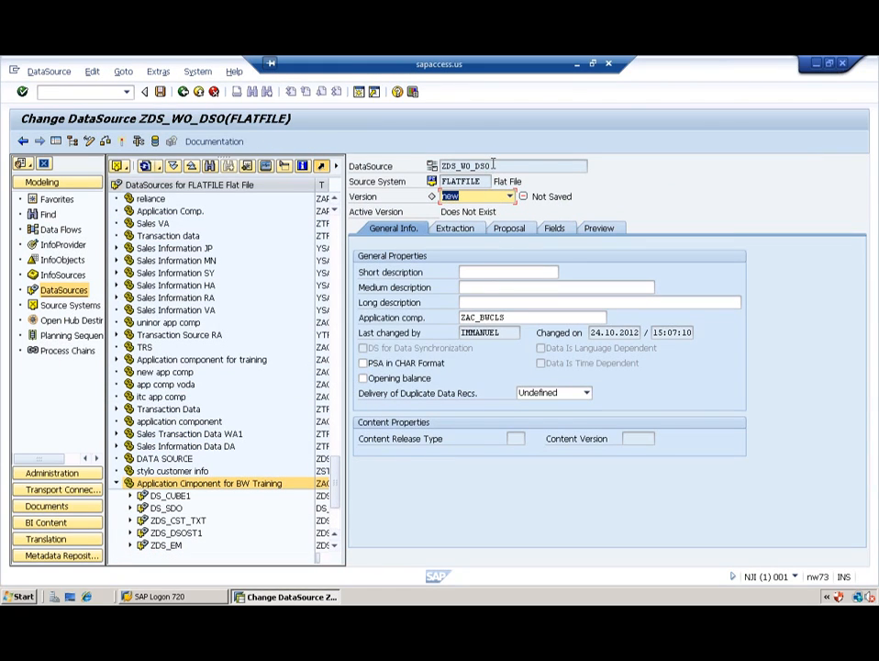
Step: Copy the name ZDS_WO_DSO into both the short and medium description fields
{"action": "double_click", "coordinate": [491, 165]}
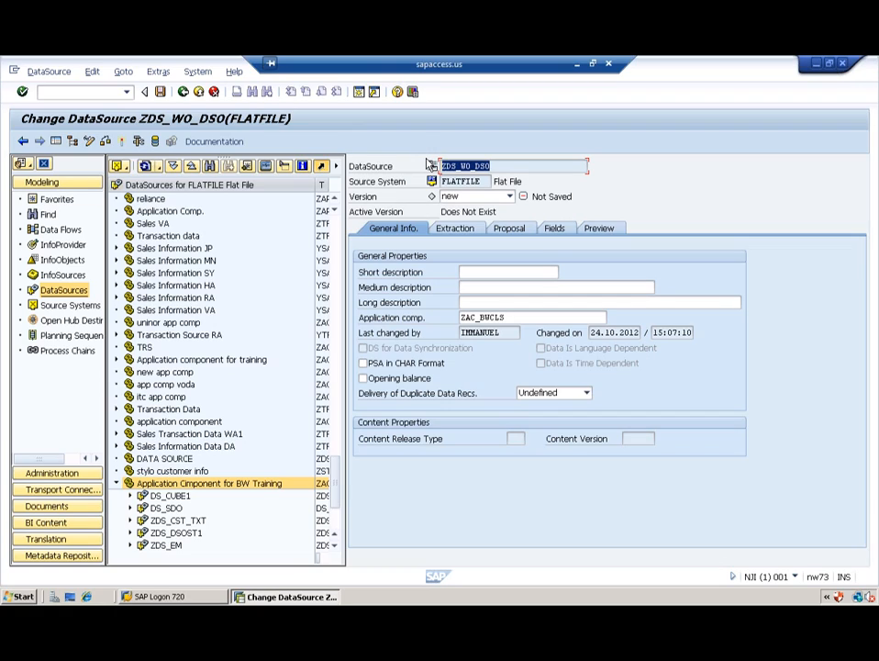
{"action": "key", "text": "ctrl+c"}
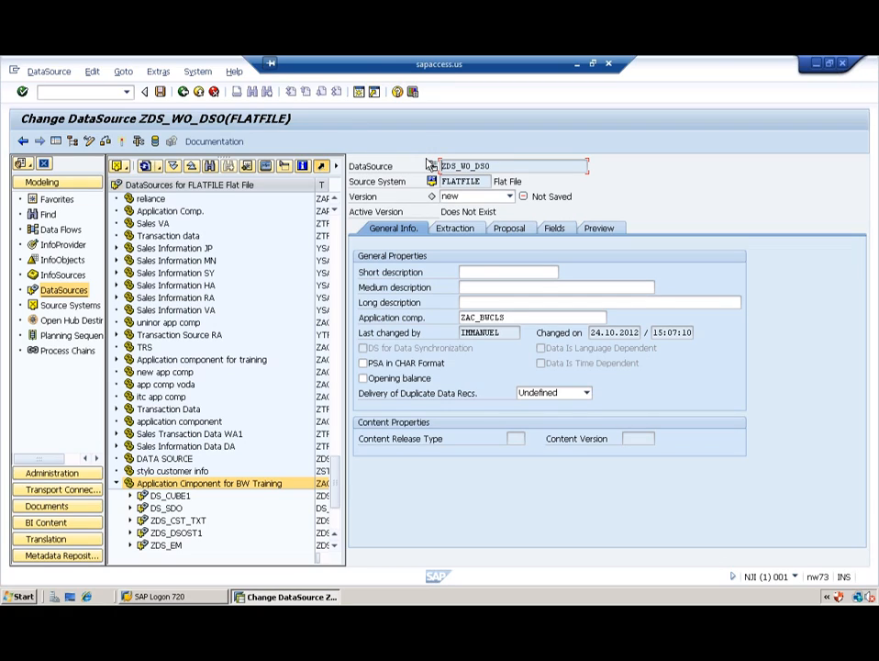
{"action": "left_click", "coordinate": [486, 273]}
{"action": "key", "text": "ctrl+v"}
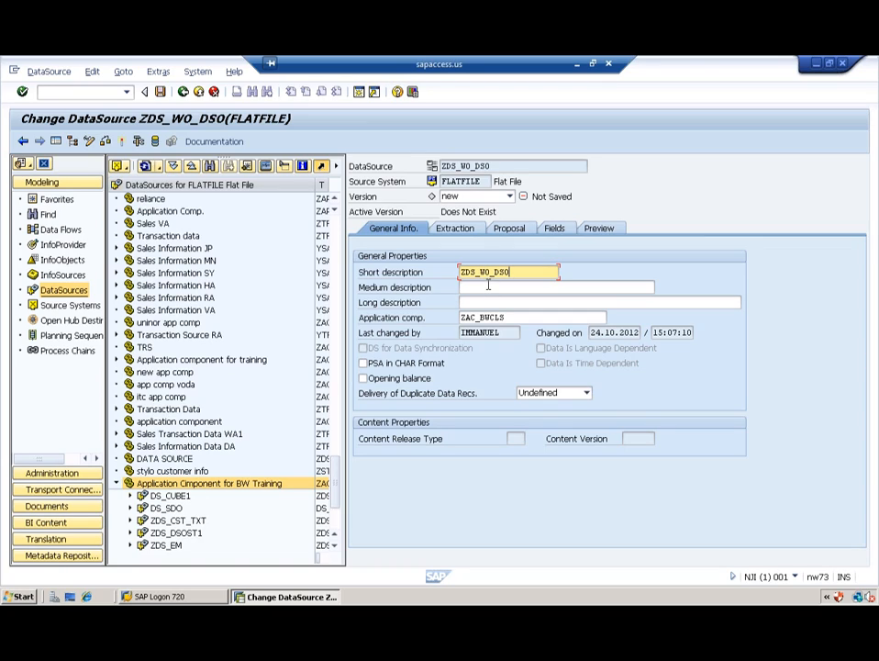
{"action": "left_click", "coordinate": [488, 287]}
{"action": "key", "text": "ctrl+v"}
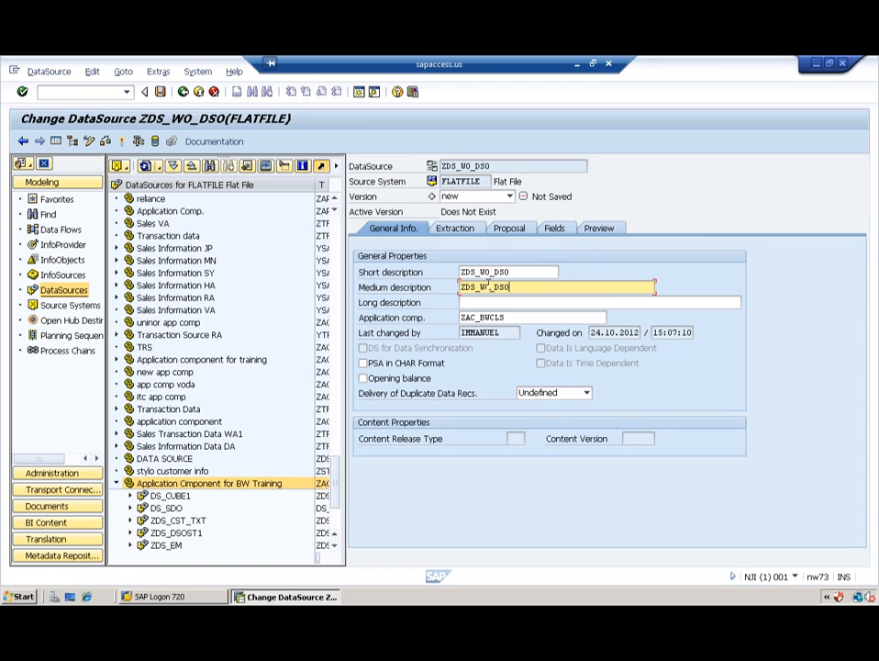
Step: Paste ZDS_WO_DSO as the long description and bring up the Extraction settings
{"action": "left_click", "coordinate": [476, 301]}
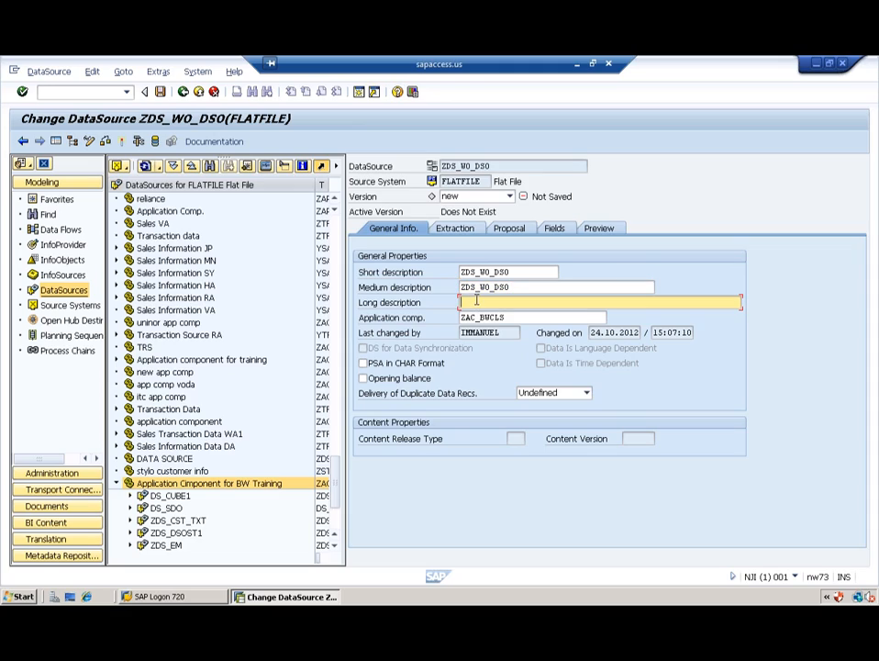
{"action": "key", "text": "ctrl+v"}
{"action": "left_click", "coordinate": [454, 228]}
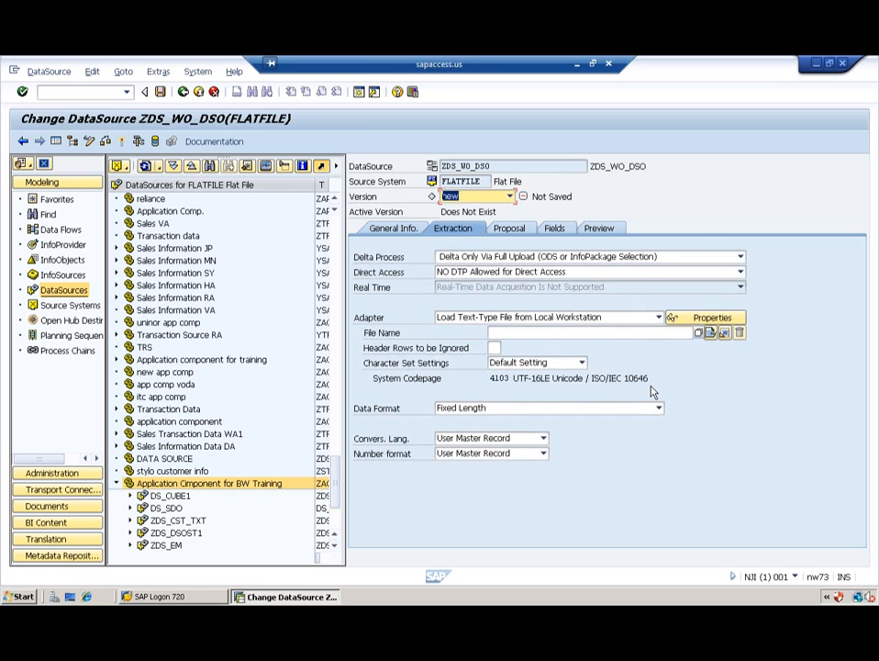
Step: Point the DataSource's File Name to ic_TRANS.csv on the workstation Desktop
{"action": "left_click", "coordinate": [697, 334]}
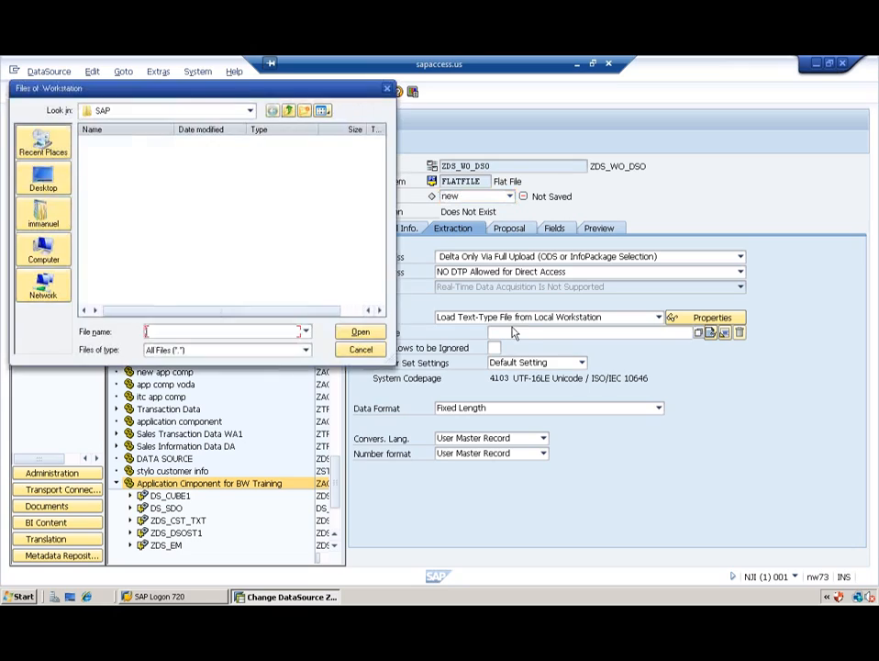
{"action": "left_click", "coordinate": [42, 180]}
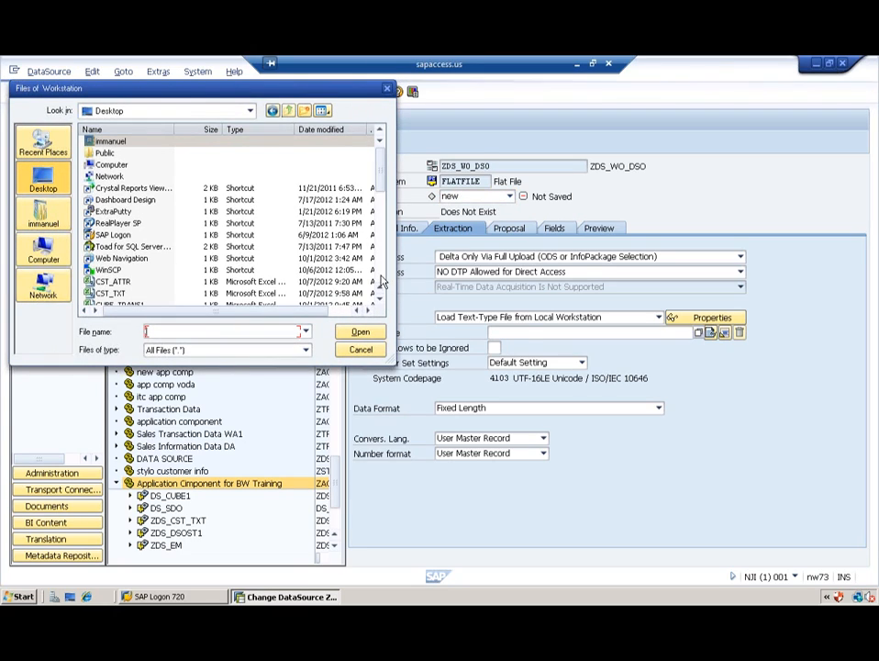
{"action": "left_click", "coordinate": [379, 284]}
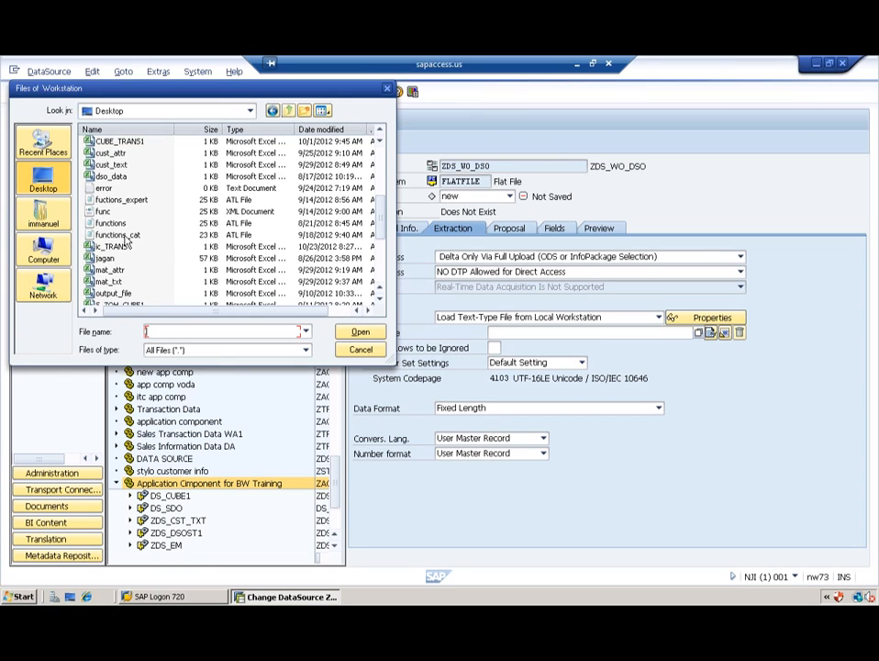
{"action": "double_click", "coordinate": [108, 246]}
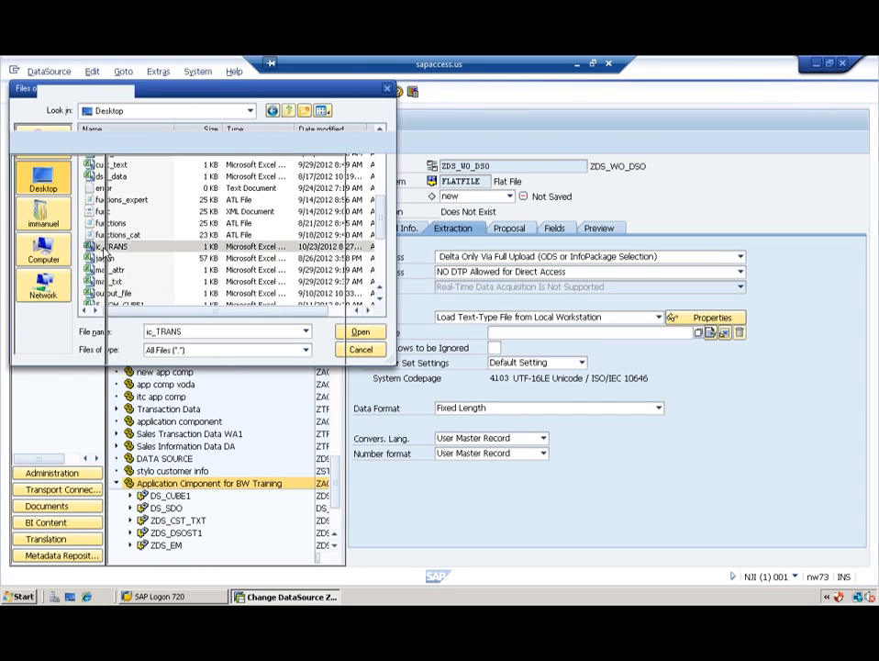
Step: Ignore 1 header row and read the file as separated (CSV) data with a comma data separator
{"action": "left_click", "coordinate": [494, 347]}
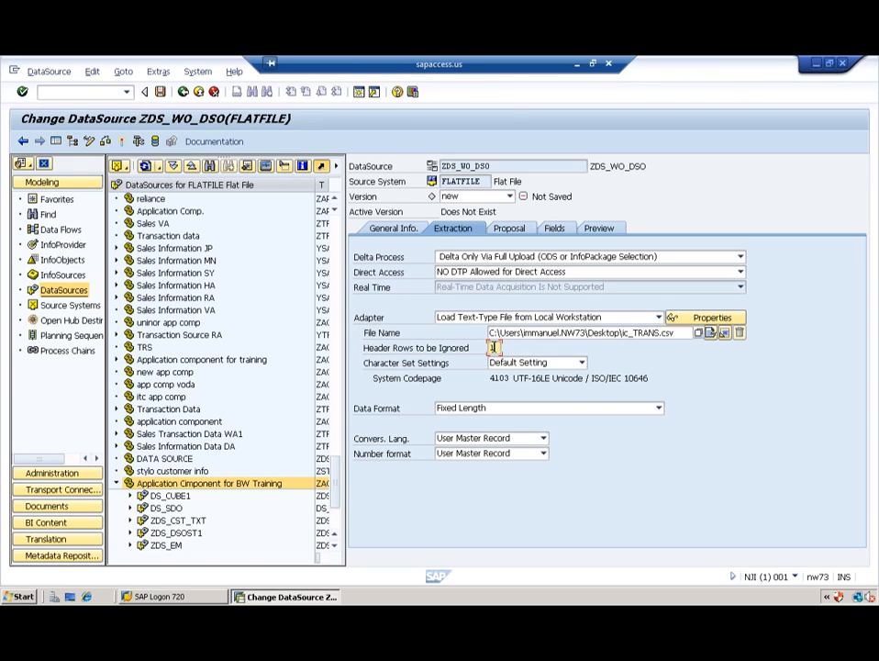
{"action": "left_click", "coordinate": [550, 409]}
{"action": "left_click", "coordinate": [507, 437]}
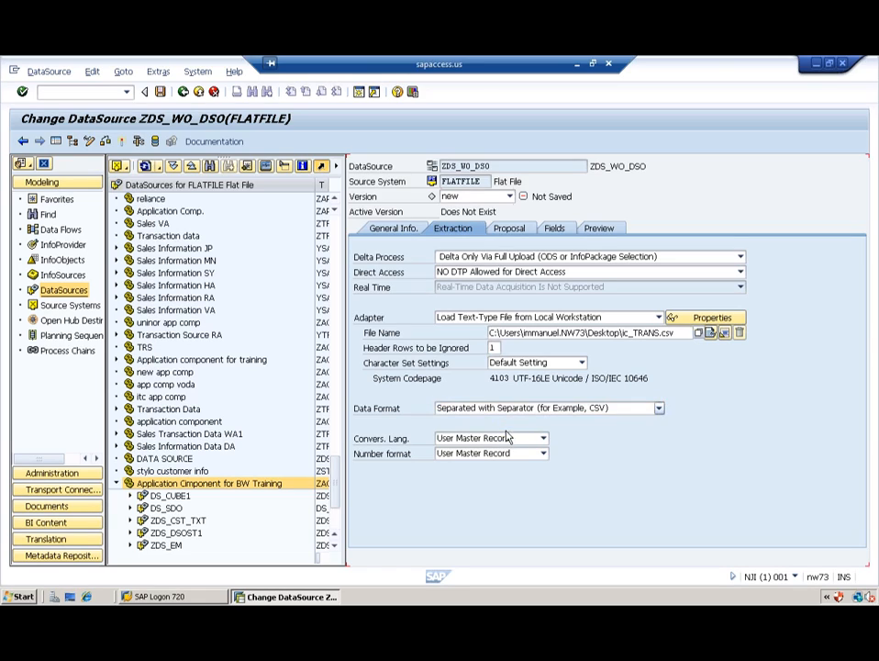
{"action": "left_click", "coordinate": [493, 423]}
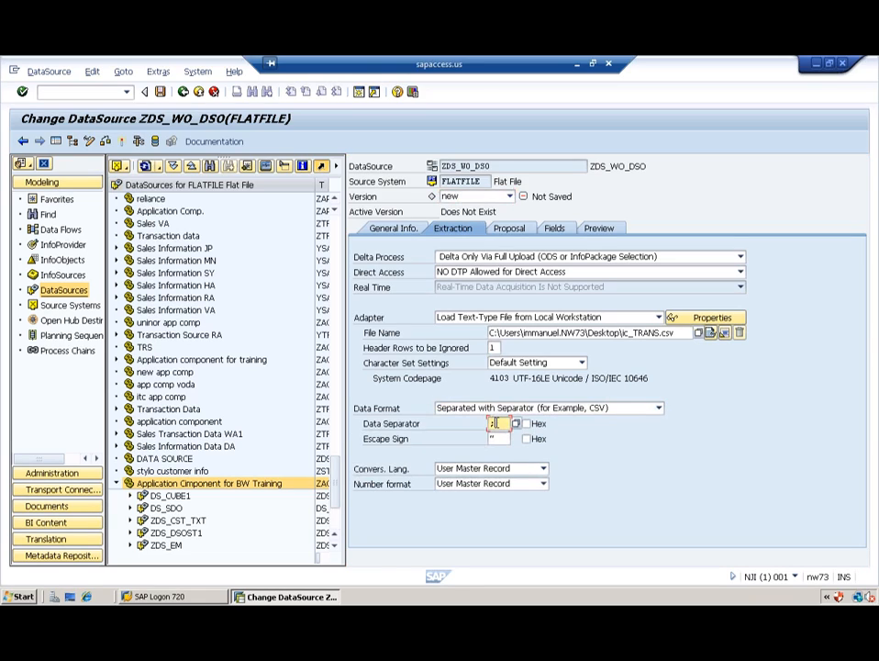
{"action": "key", "text": "Tab"}
{"action": "key", "text": "Tab"}
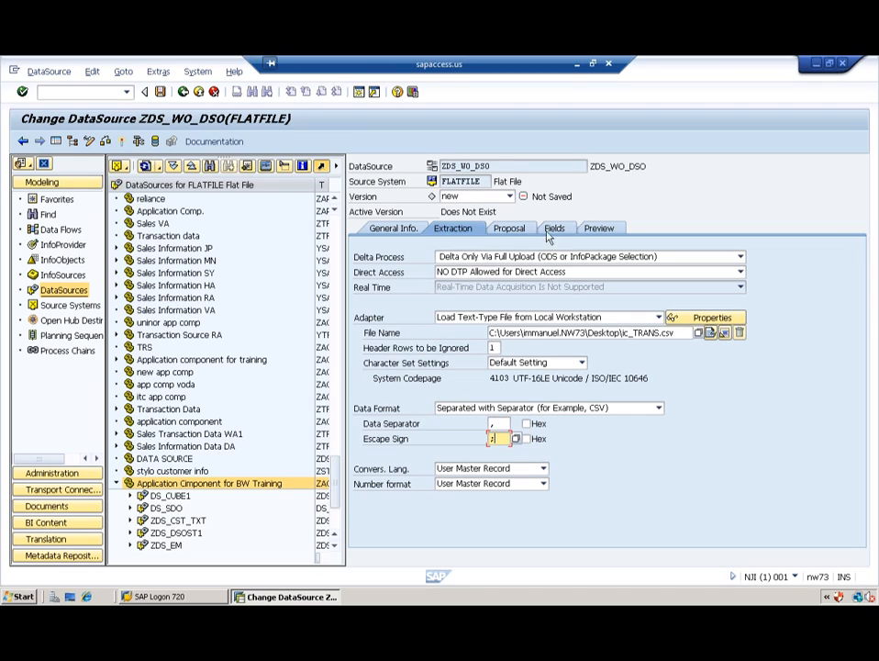
Step: On the Fields tab, assign ZCUST_N01 to field 1 and copy its InfoObject properties
{"action": "left_click", "coordinate": [555, 229]}
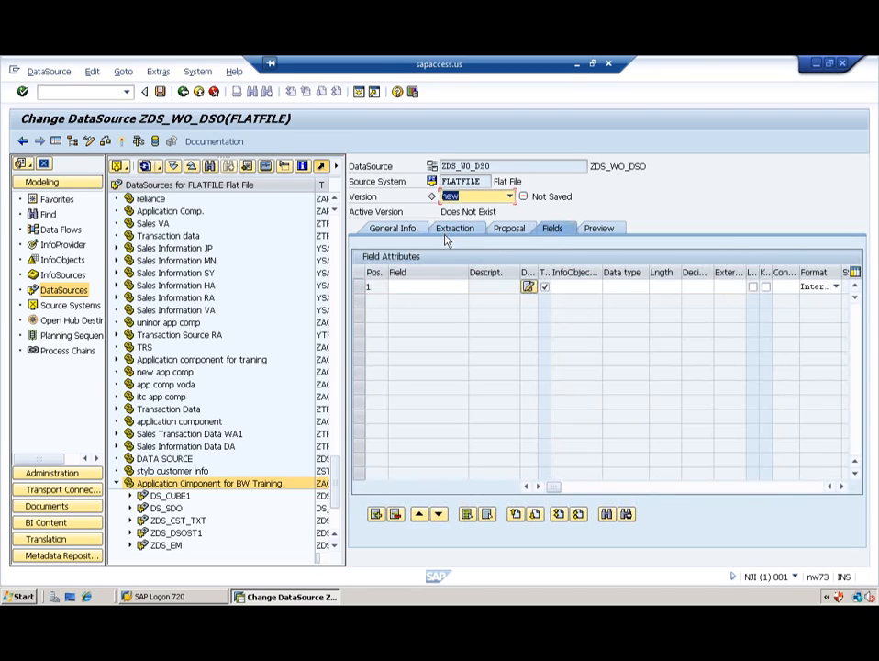
{"action": "left_click", "coordinate": [580, 286]}
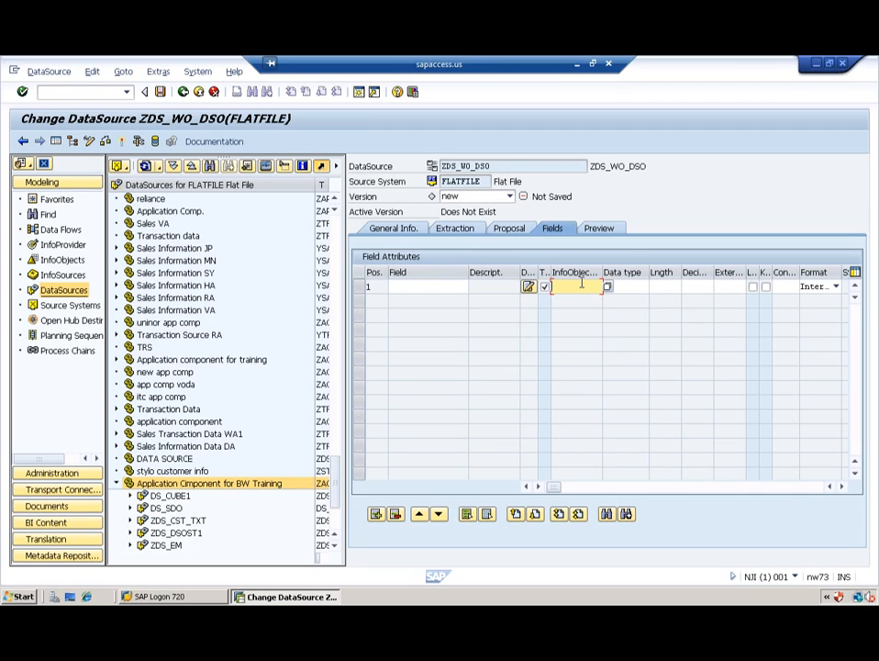
{"action": "type", "text": "z"}
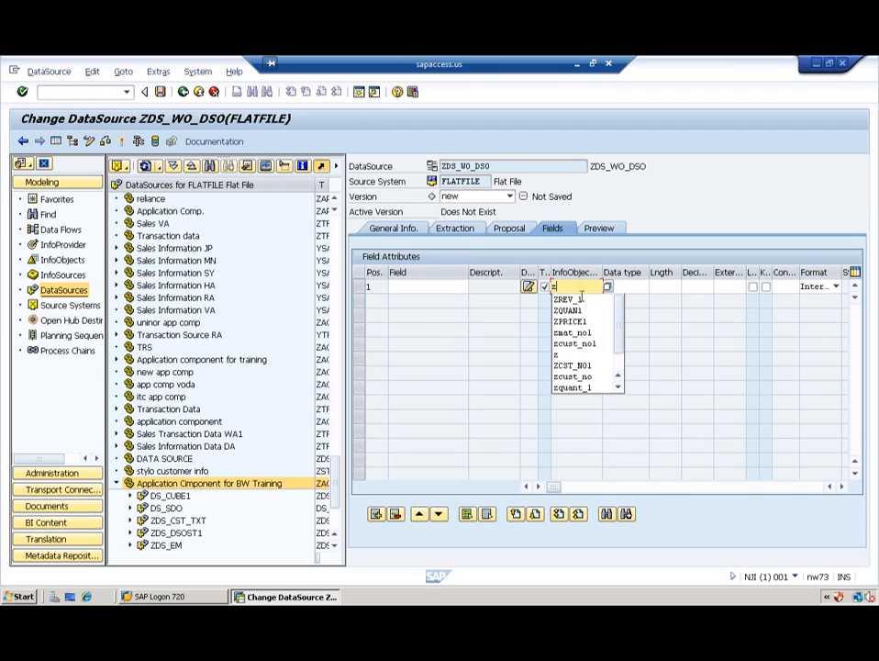
{"action": "left_click", "coordinate": [577, 347]}
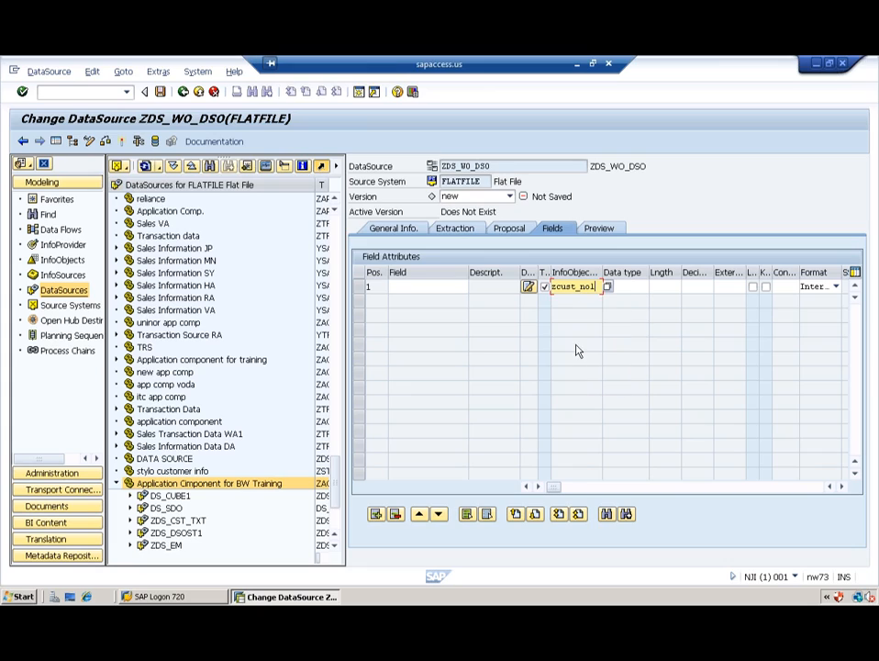
{"action": "key", "text": "Return"}
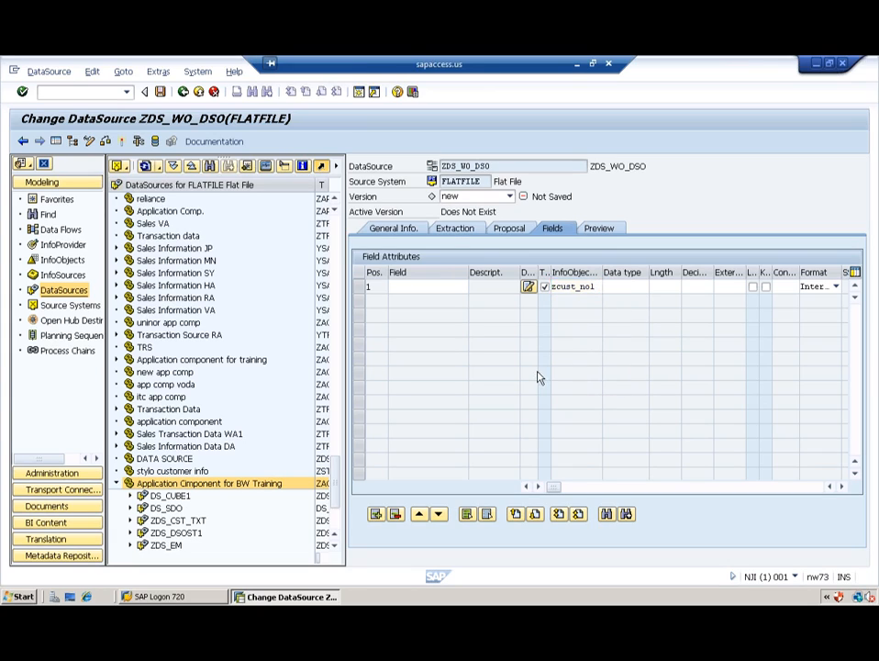
{"action": "left_click", "coordinate": [228, 342]}
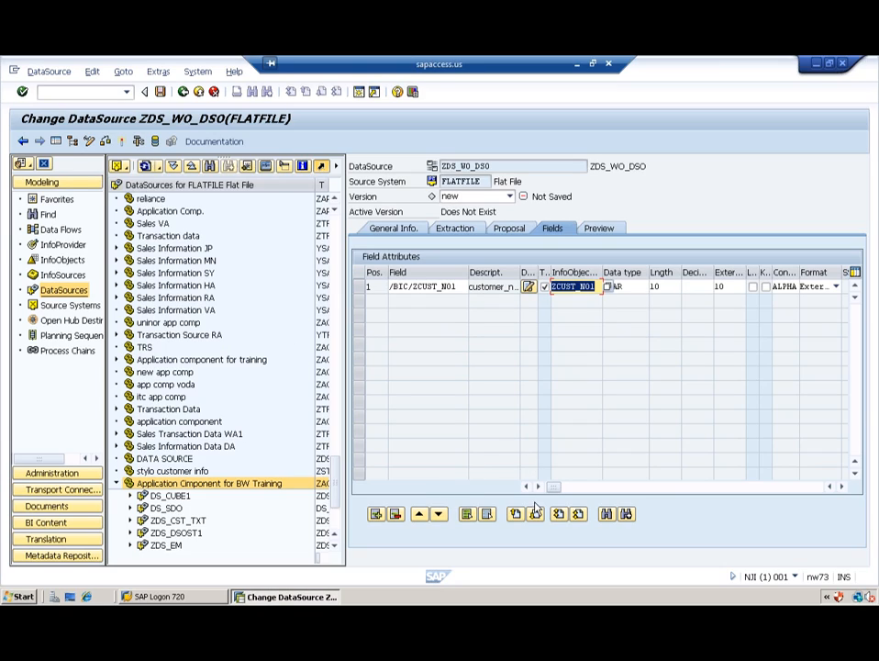
Step: Add field rows and enter ZMAT_N01 and ZPRICE1 as the InfoObjects for fields 2 and 3
{"action": "left_click", "coordinate": [376, 515]}
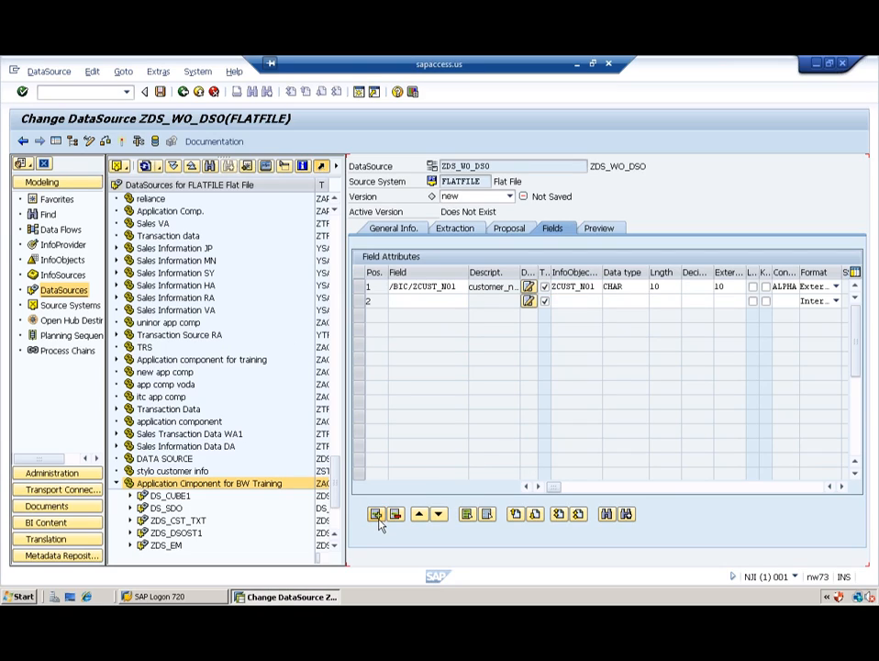
{"action": "left_click", "coordinate": [377, 517]}
{"action": "left_click", "coordinate": [377, 517]}
{"action": "left_click", "coordinate": [377, 516]}
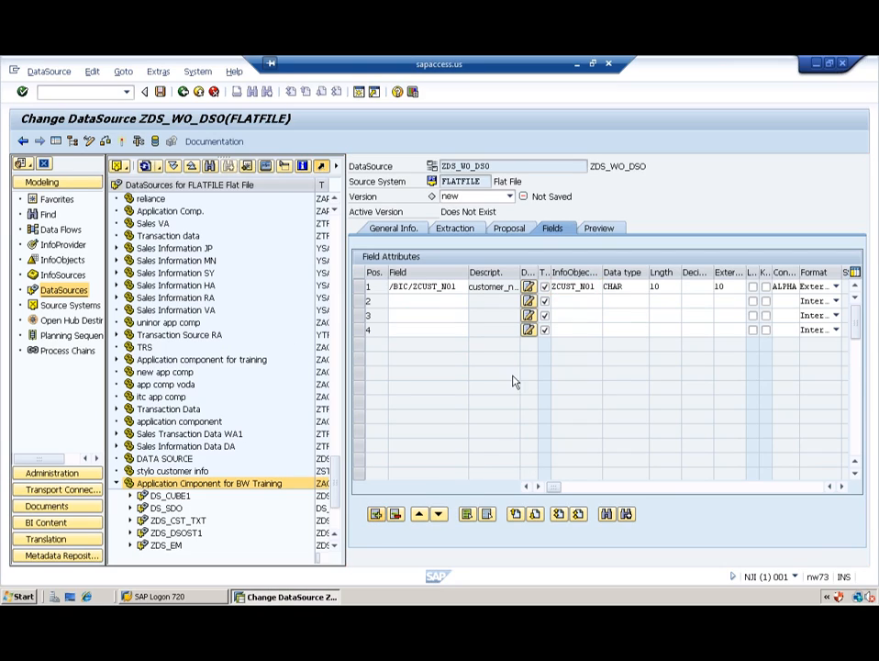
{"action": "left_click", "coordinate": [568, 300]}
{"action": "type", "text": "zm"}
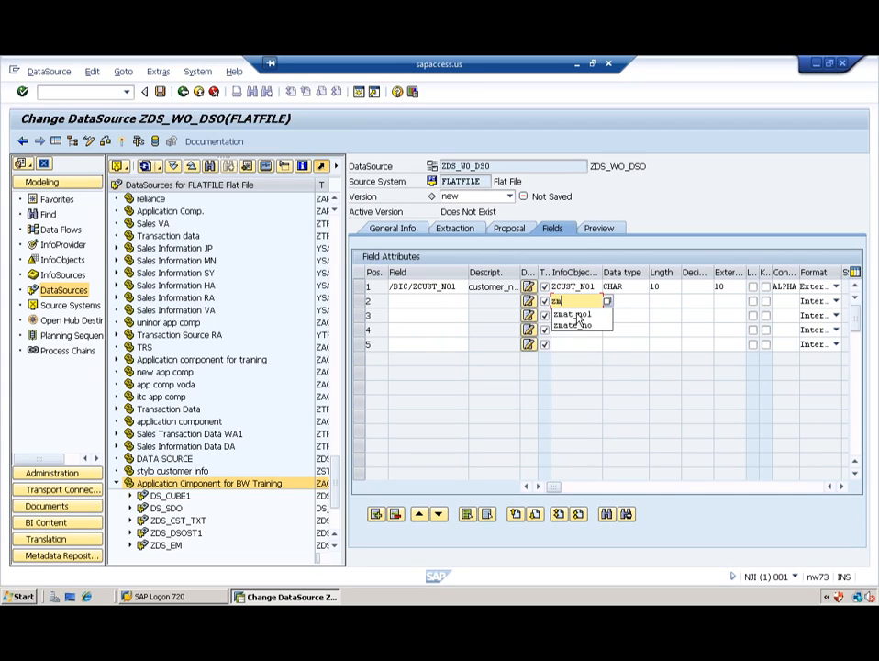
{"action": "left_click", "coordinate": [576, 315]}
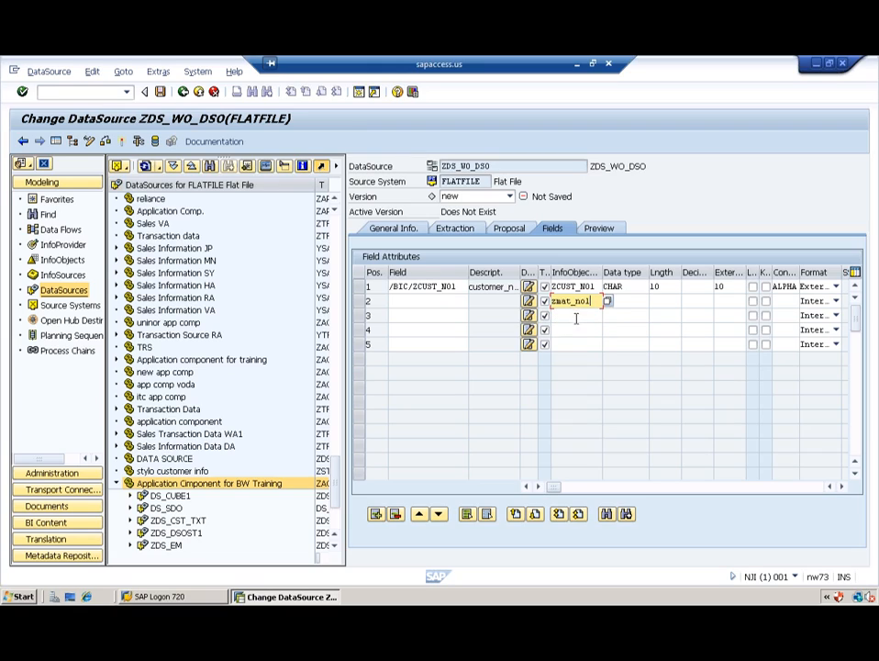
{"action": "left_click", "coordinate": [574, 316]}
{"action": "type", "text": "zprice"}
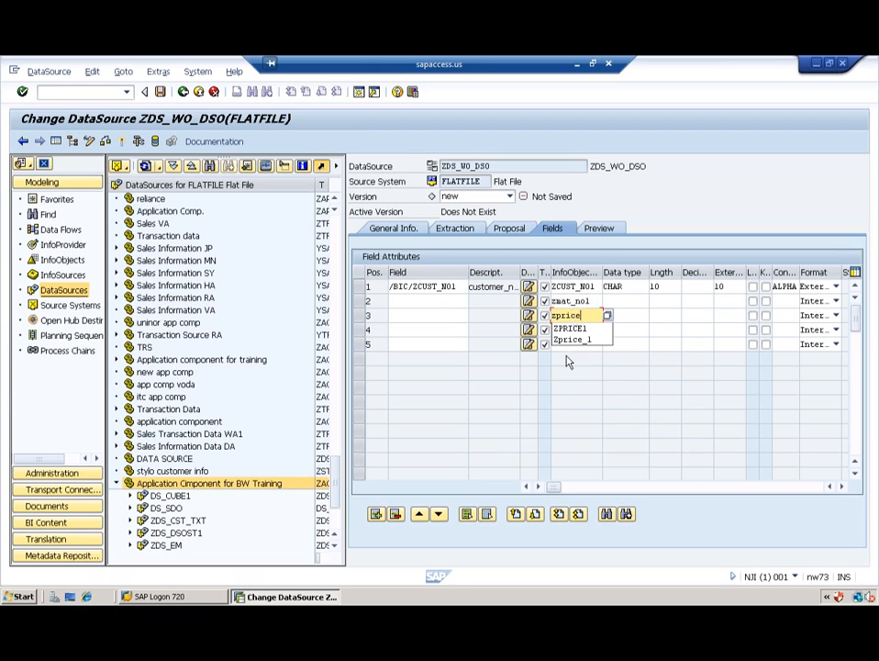
{"action": "left_click", "coordinate": [576, 327]}
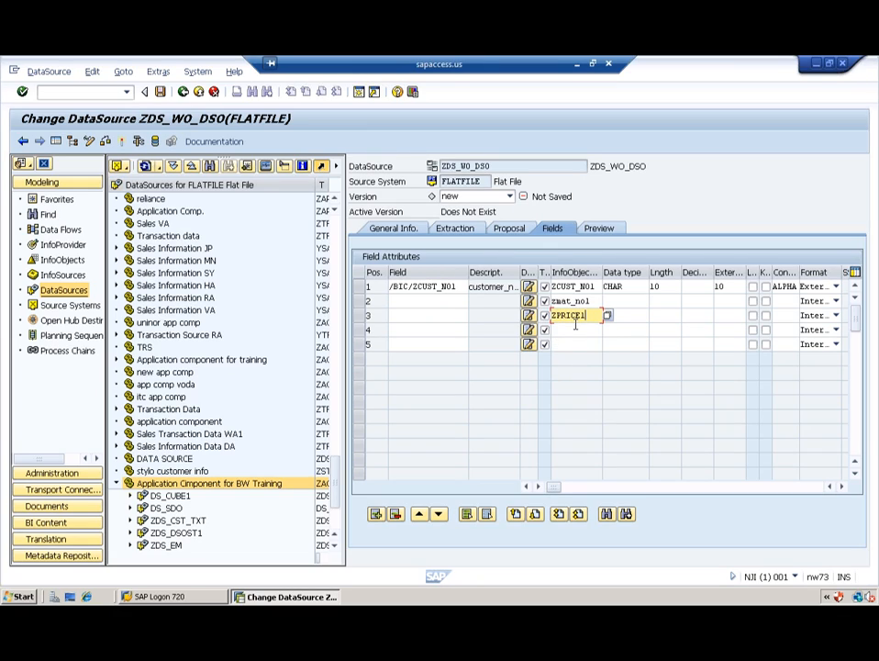
{"action": "key", "text": "Return"}
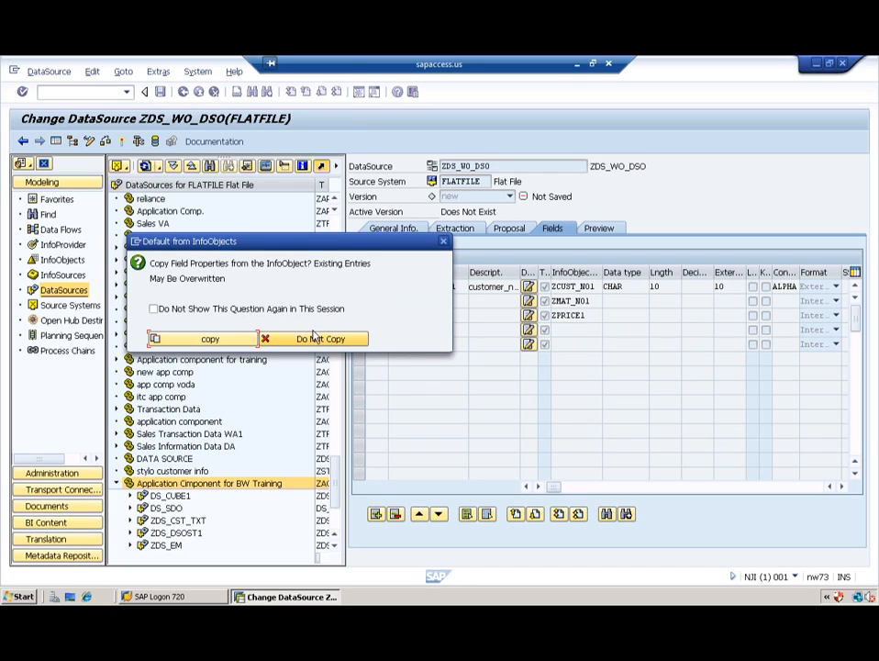
Step: Copy properties into the material and price fields, accept the added CURRENCY field, and assign ZQUAN1 to field 5
{"action": "left_click", "coordinate": [240, 340]}
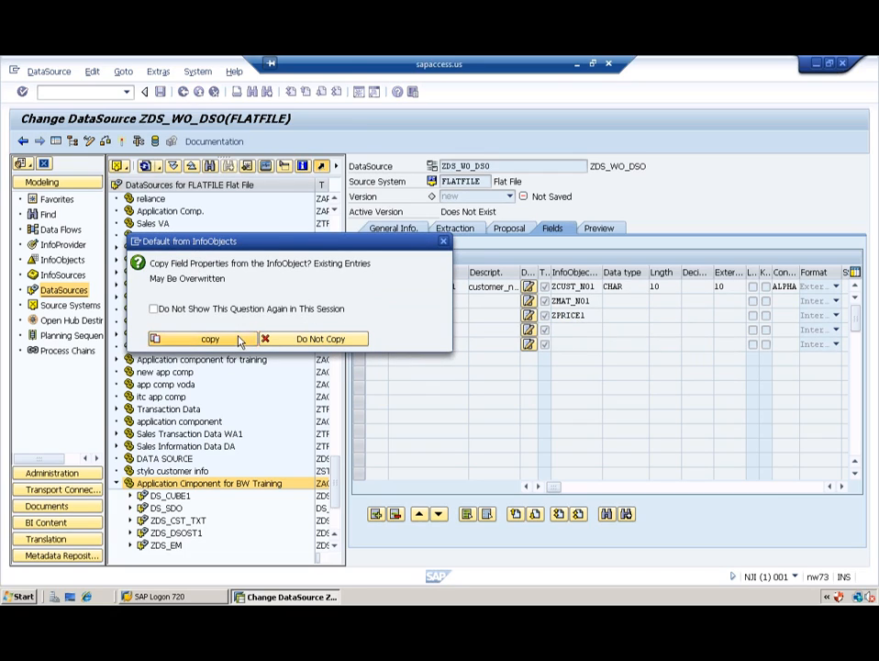
{"action": "left_click", "coordinate": [331, 441]}
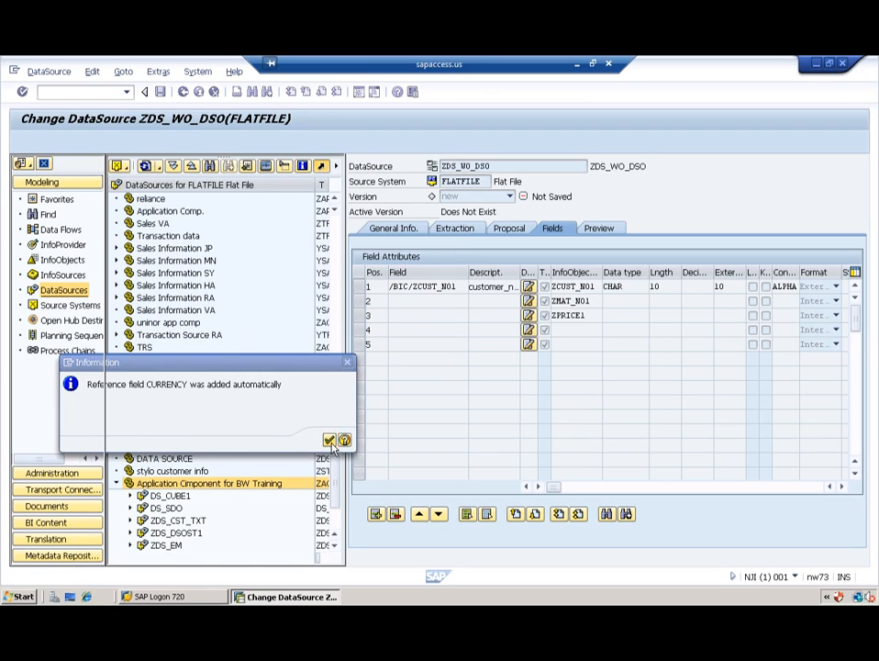
{"action": "left_click", "coordinate": [574, 343]}
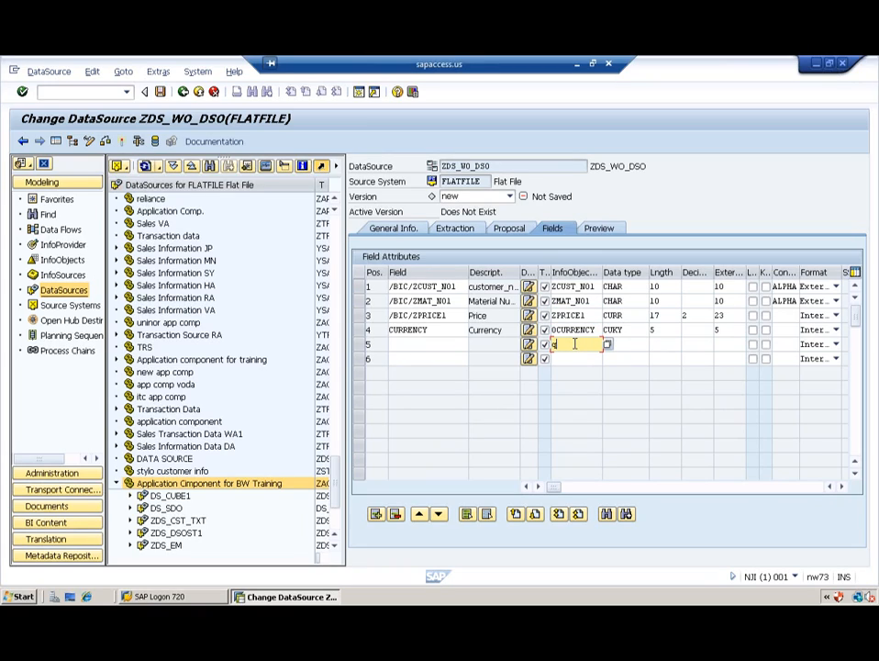
{"action": "type", "text": "z"}
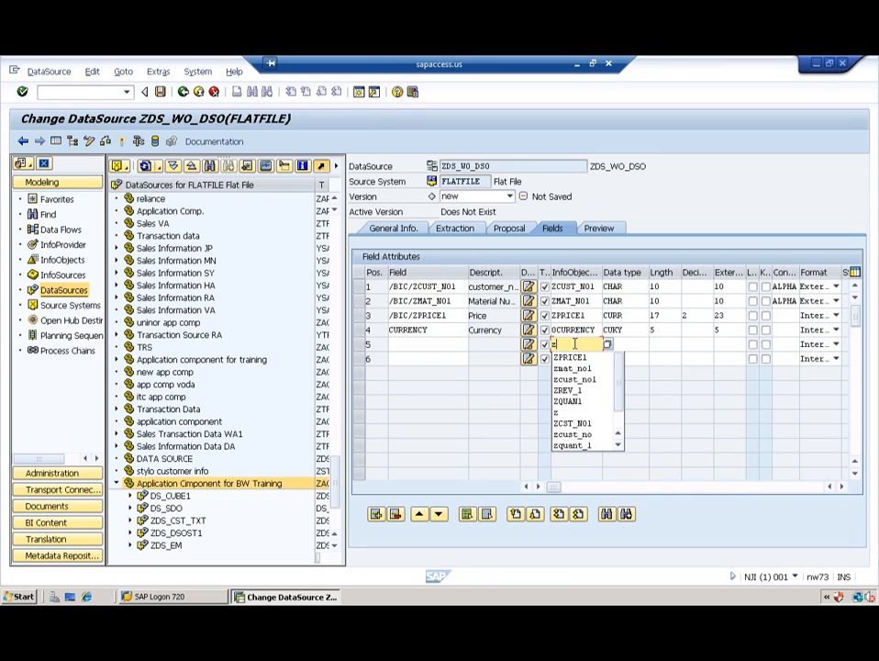
{"action": "left_click", "coordinate": [578, 409]}
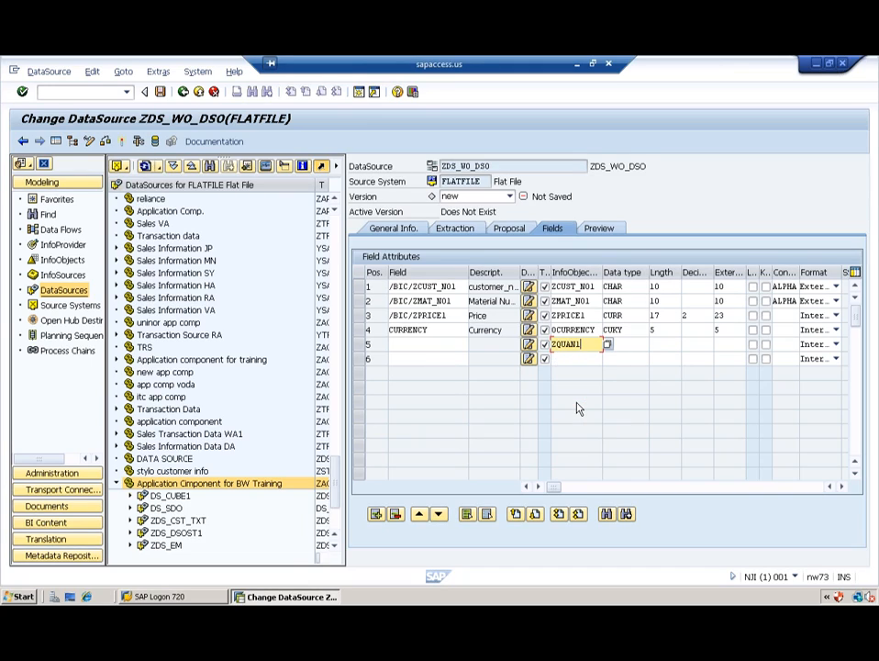
Step: Assign ZREV_1 to field 6 and copy properties into the quantity and revenue fields
{"action": "left_click", "coordinate": [566, 359]}
{"action": "type", "text": "zre"}
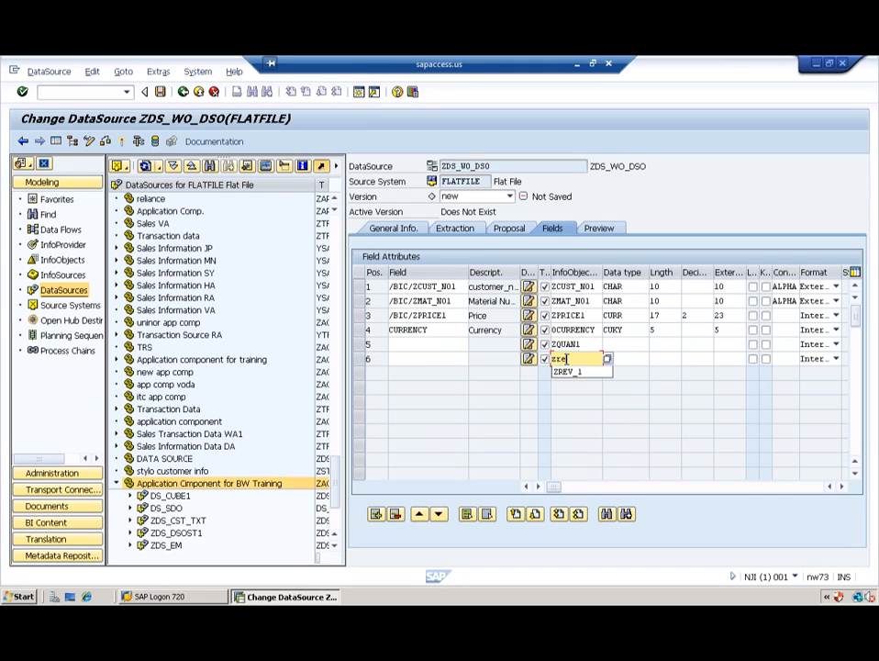
{"action": "left_click", "coordinate": [568, 372]}
{"action": "key", "text": "Return"}
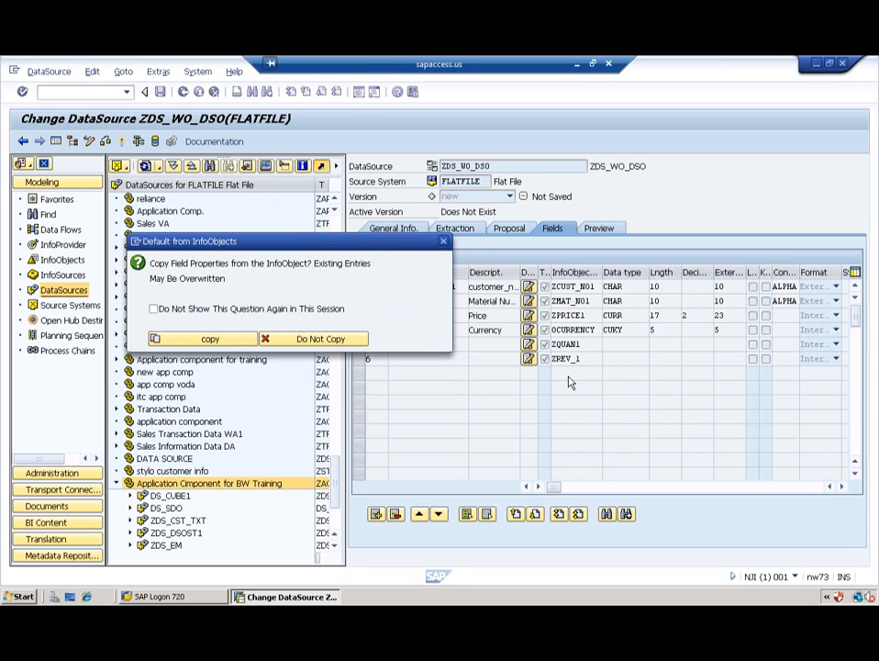
{"action": "left_click", "coordinate": [323, 342]}
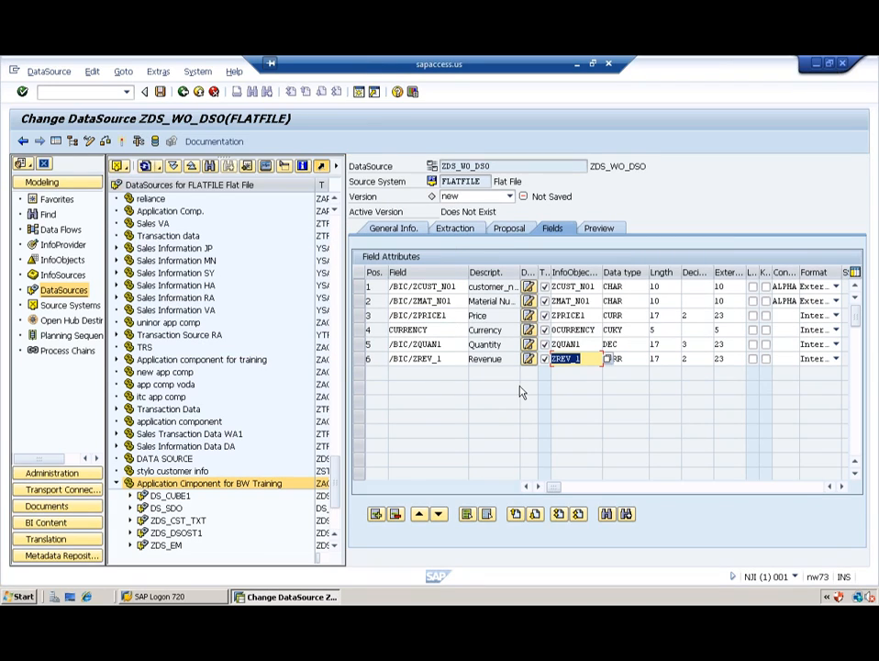
Step: Activate ZDS_WO_DSO and dismiss the activation log showing five warnings
{"action": "left_click", "coordinate": [123, 140]}
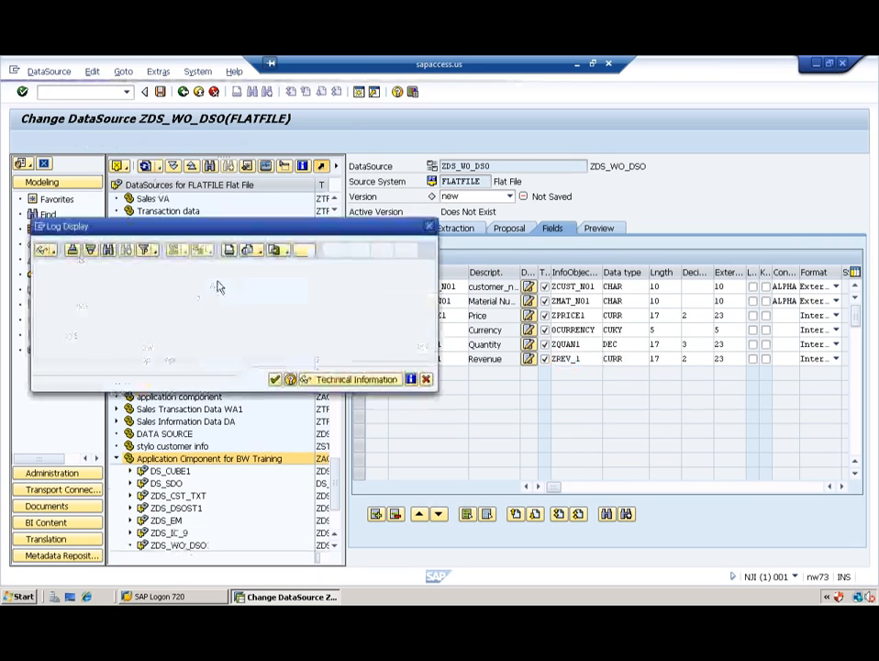
{"action": "left_click", "coordinate": [276, 380]}
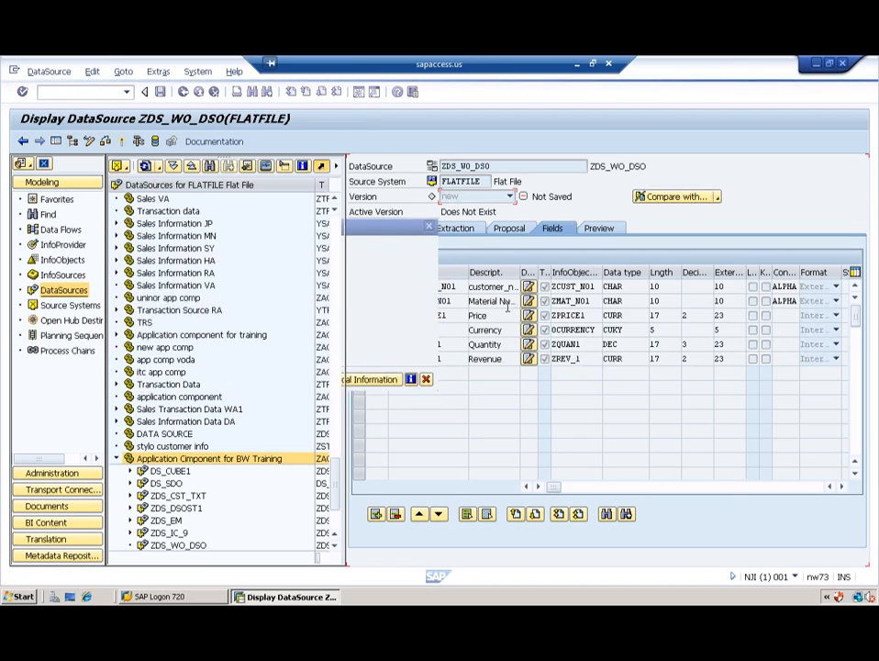
Step: Read the preview data on the Preview tab to list records C001–C017 from the flat file
{"action": "left_click", "coordinate": [602, 235]}
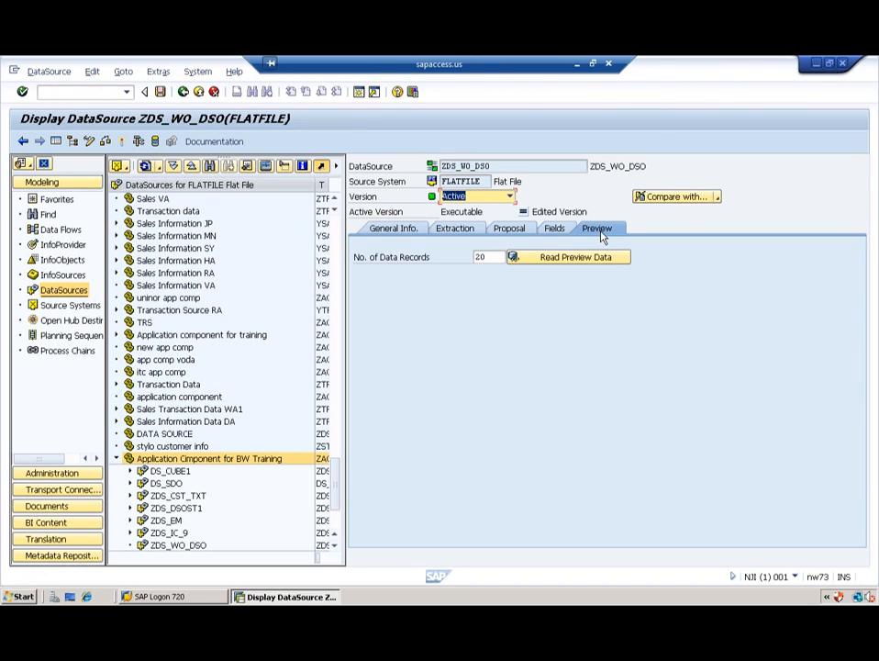
{"action": "left_click", "coordinate": [567, 257]}
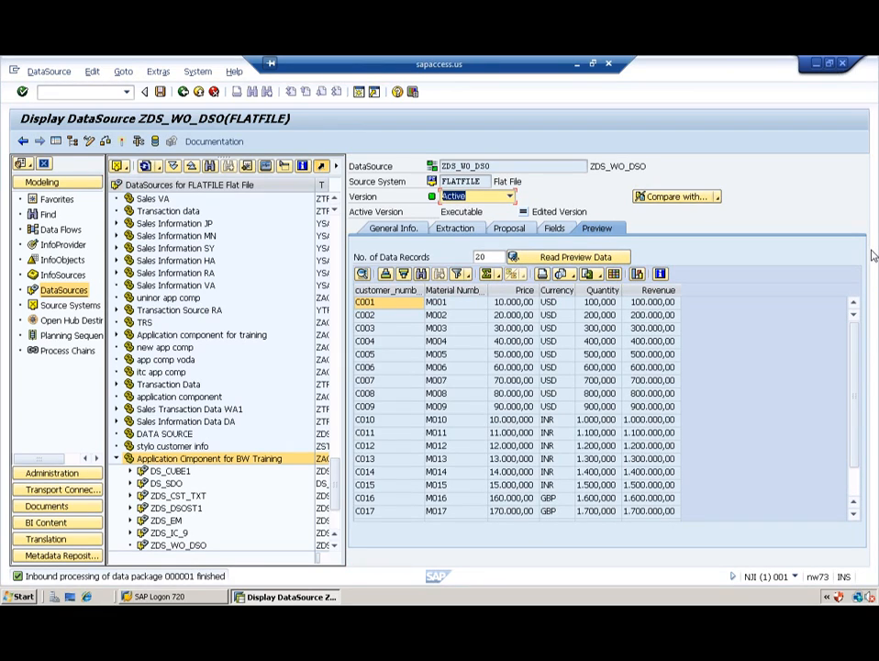
{"action": "left_click", "coordinate": [869, 422]}
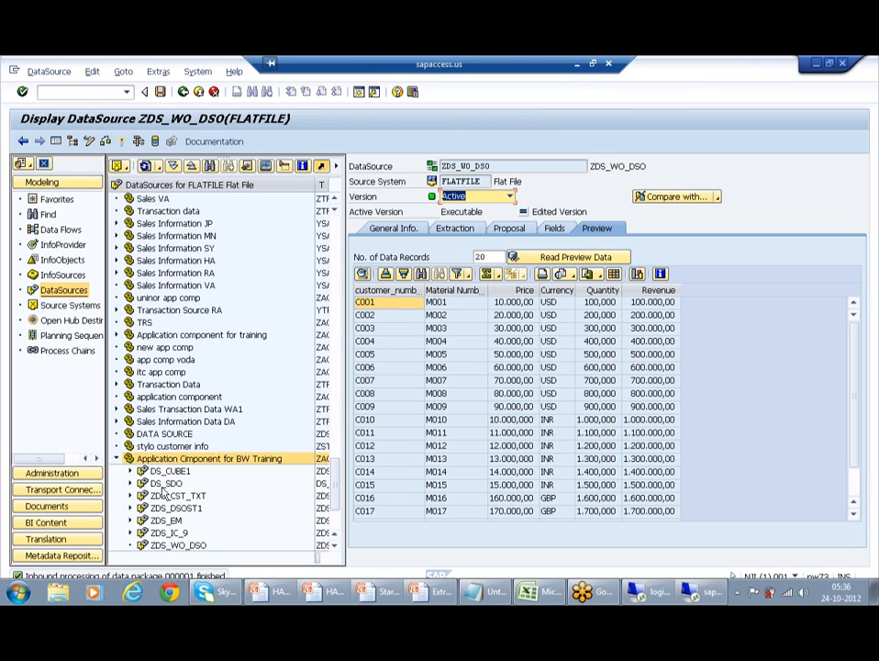
Step: Start a new transformation into the write-optimized DSO ZWO_DSO2 from the InfoProvider tree
{"action": "left_click", "coordinate": [324, 544]}
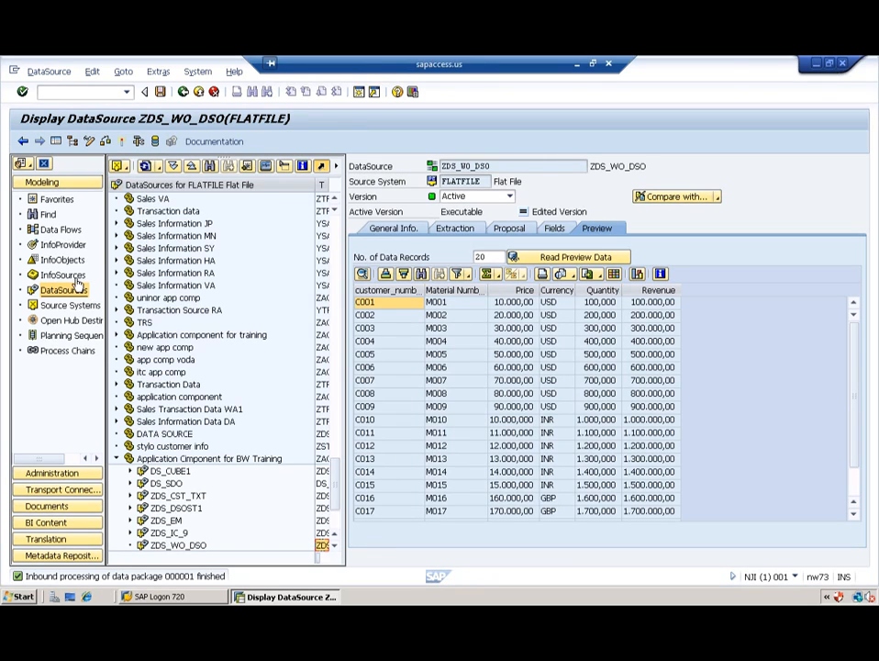
{"action": "left_click", "coordinate": [60, 245]}
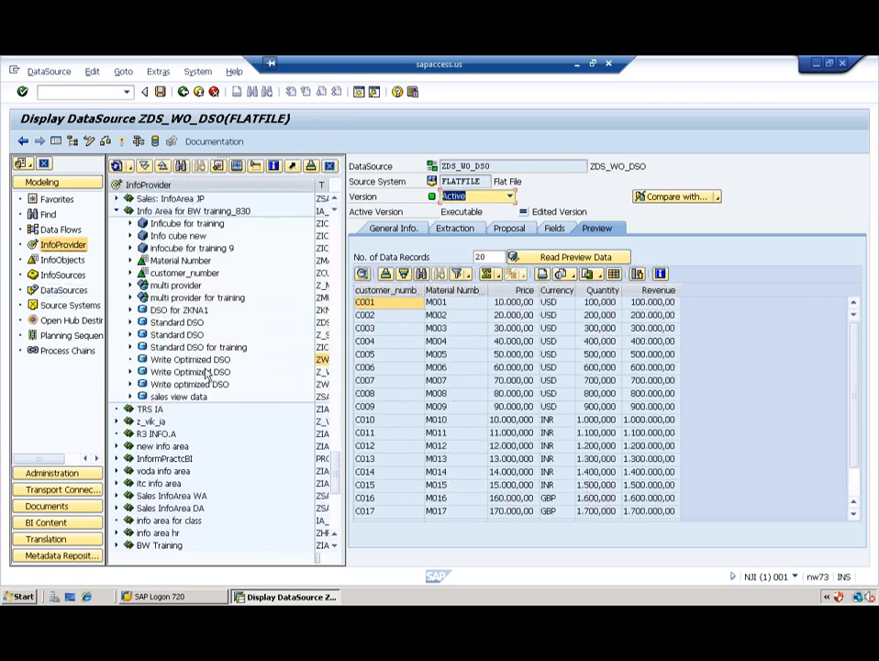
{"action": "left_click", "coordinate": [192, 361]}
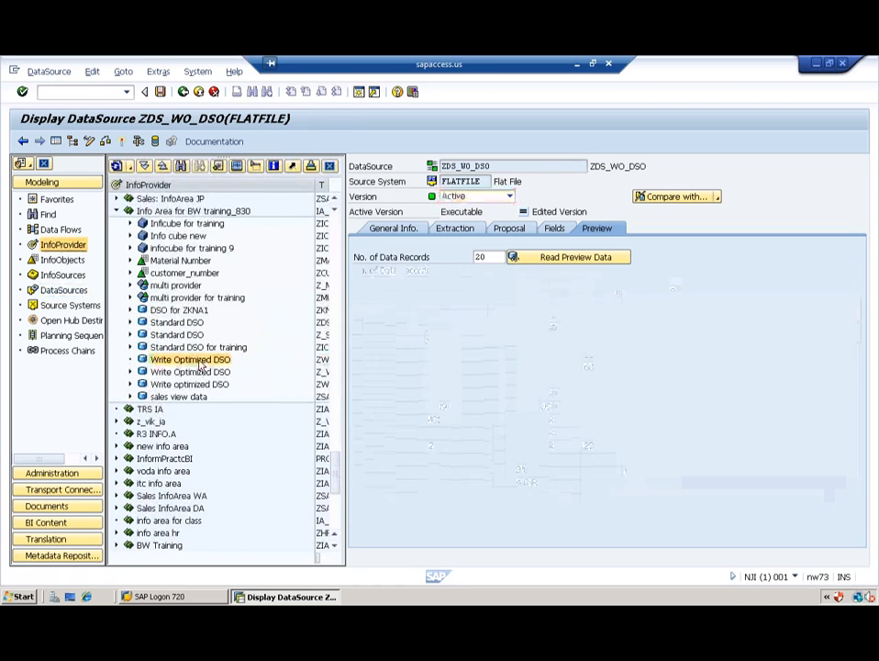
{"action": "right_click", "coordinate": [193, 360]}
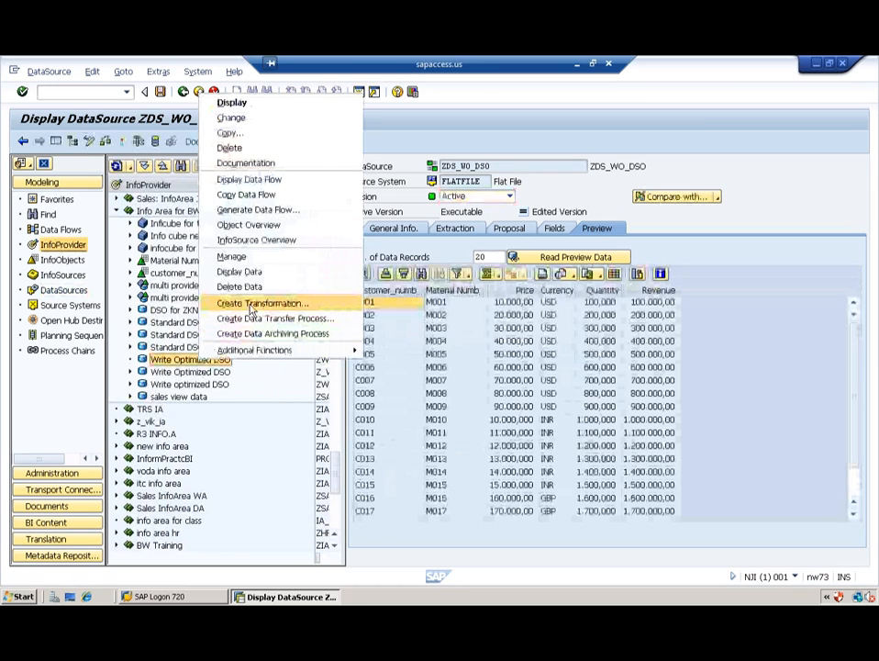
{"action": "left_click", "coordinate": [250, 303]}
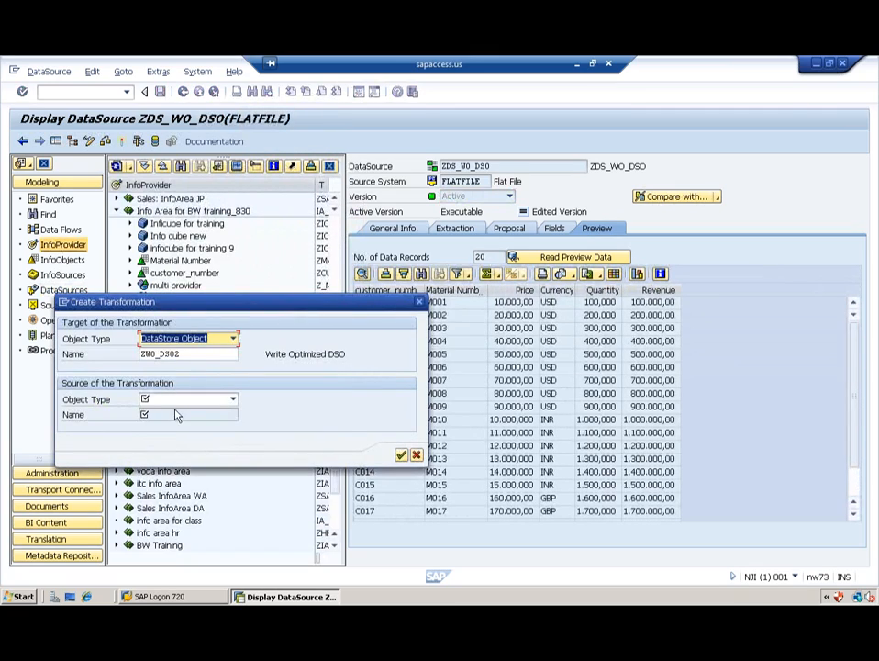
Step: Set the transformation source to DataSource ZDS_WO_DSO from source system FLATFILE and continue
{"action": "left_click", "coordinate": [168, 400]}
{"action": "left_click", "coordinate": [168, 400]}
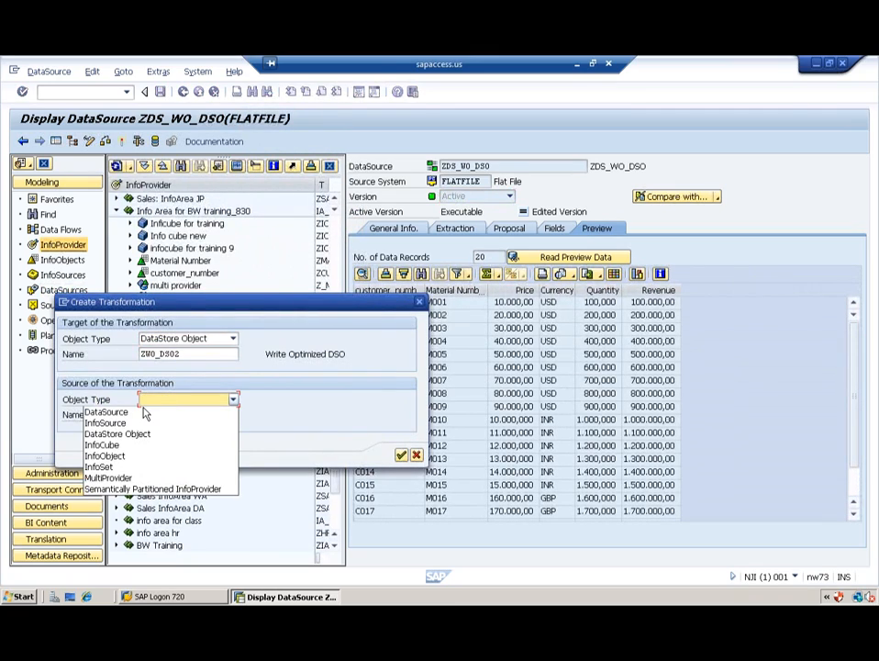
{"action": "left_click", "coordinate": [142, 413]}
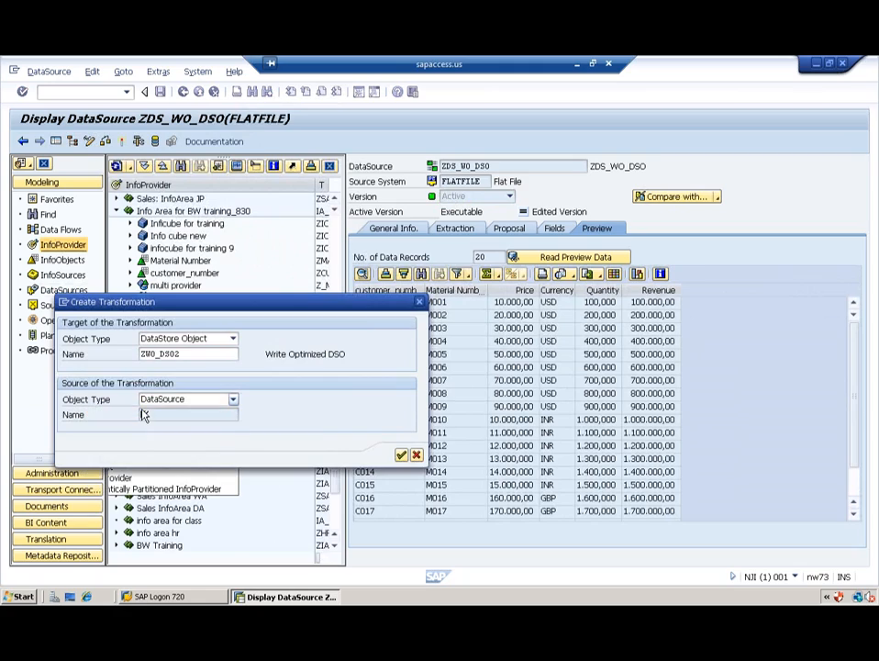
{"action": "left_click", "coordinate": [183, 415]}
{"action": "type", "text": "ZDS_WO_DSO"}
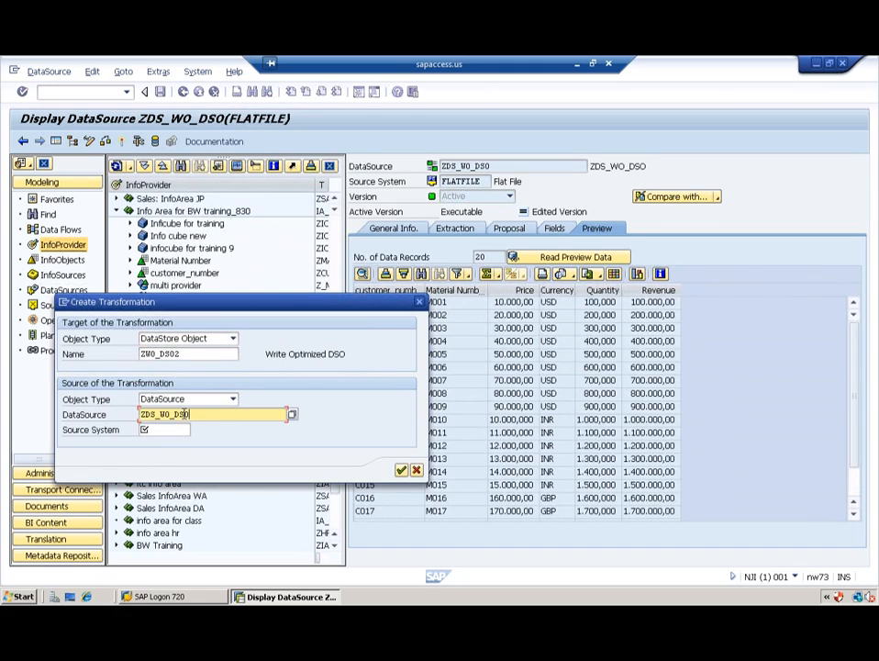
{"action": "left_click", "coordinate": [148, 430]}
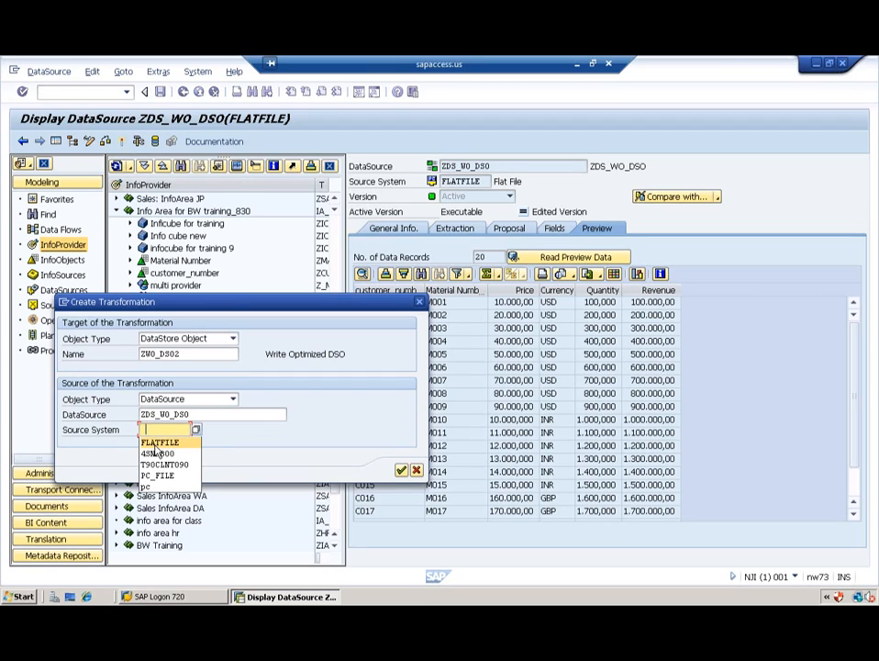
{"action": "left_click", "coordinate": [155, 445]}
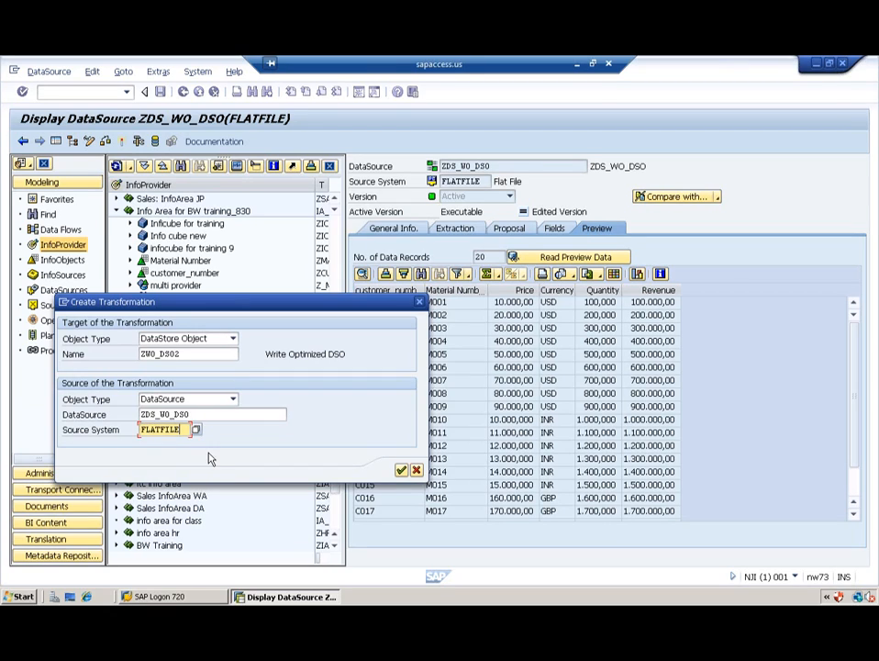
{"action": "left_click", "coordinate": [401, 470]}
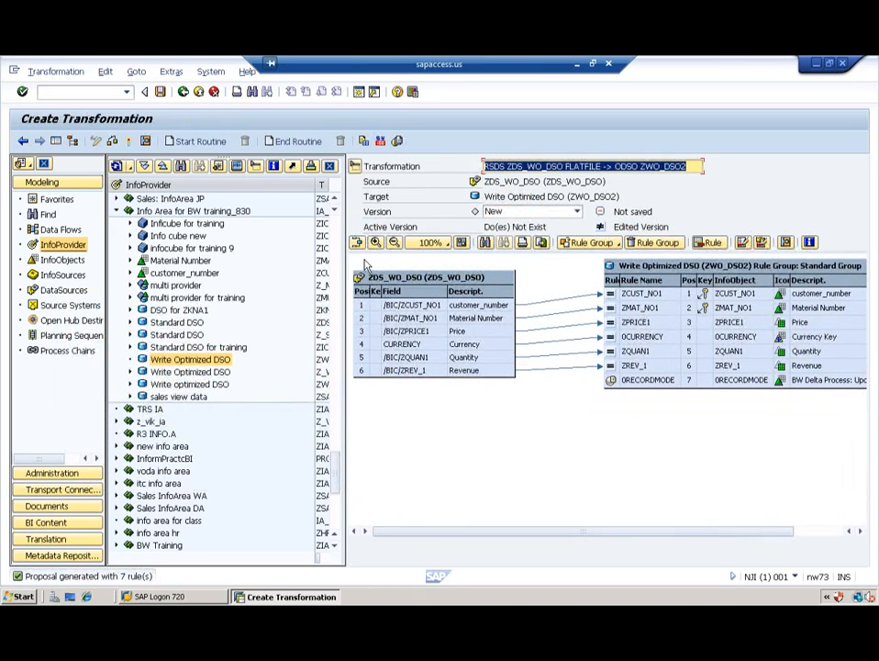
Step: Activate the ZDS_WO_DSO FLATFILE → ZWO_DSO2 transformation and expand it under the DSO
{"action": "left_click", "coordinate": [128, 144]}
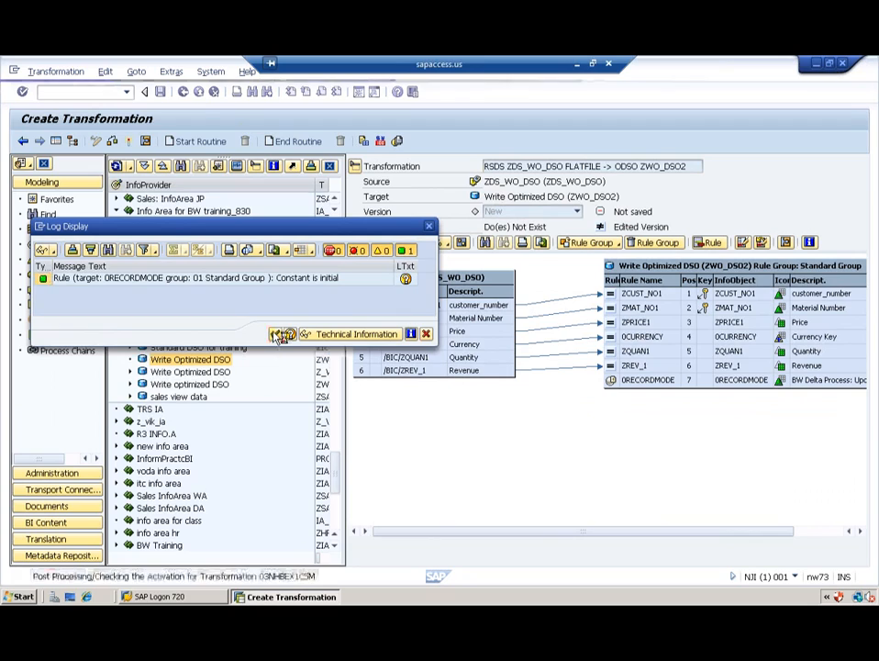
{"action": "left_click", "coordinate": [276, 334]}
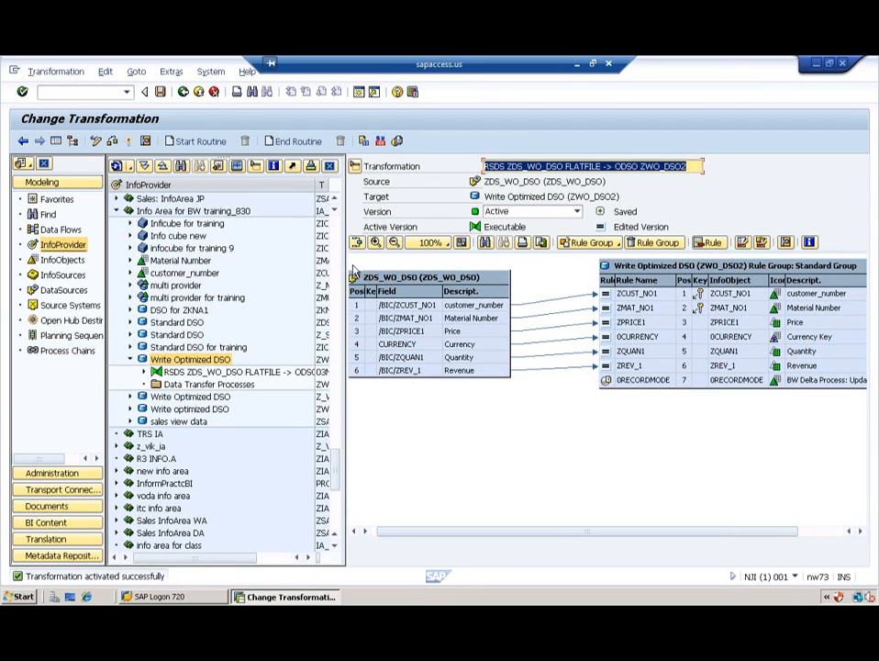
{"action": "left_click", "coordinate": [149, 372]}
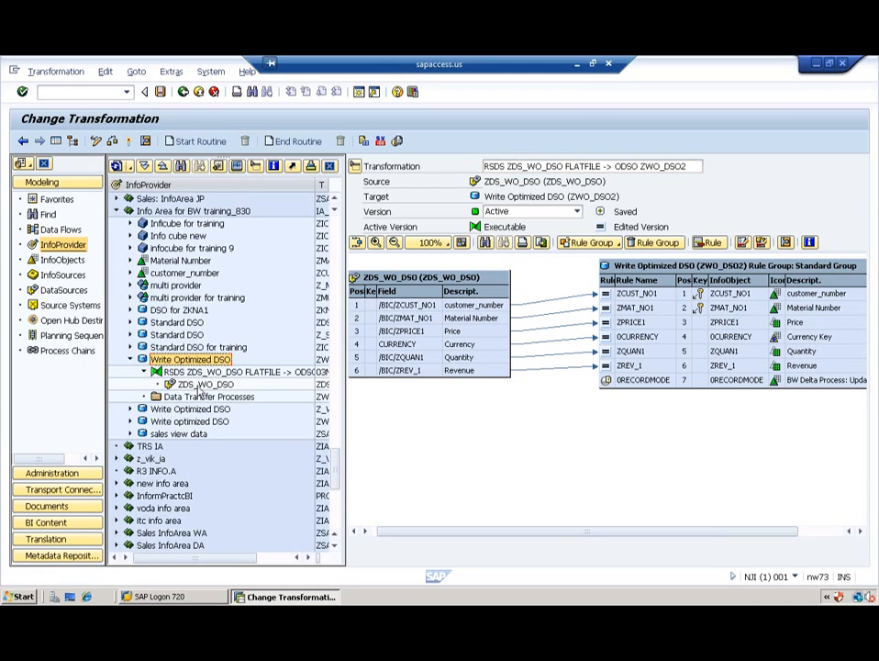
Step: Create and save InfoPackage IP_ZDS_WO_DSO for DataSource ZDS_WO_DSO
{"action": "right_click", "coordinate": [198, 385]}
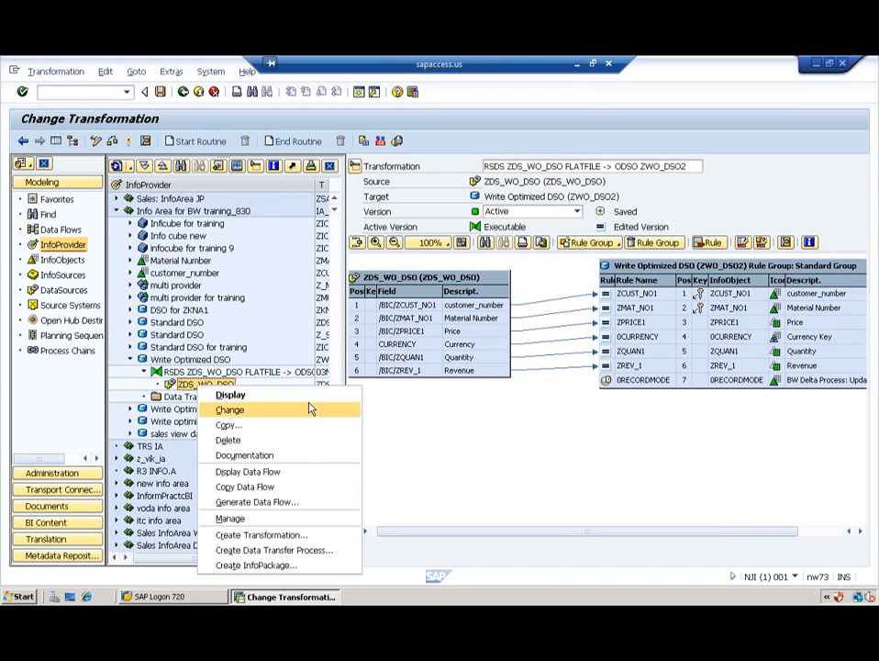
{"action": "left_click", "coordinate": [260, 565]}
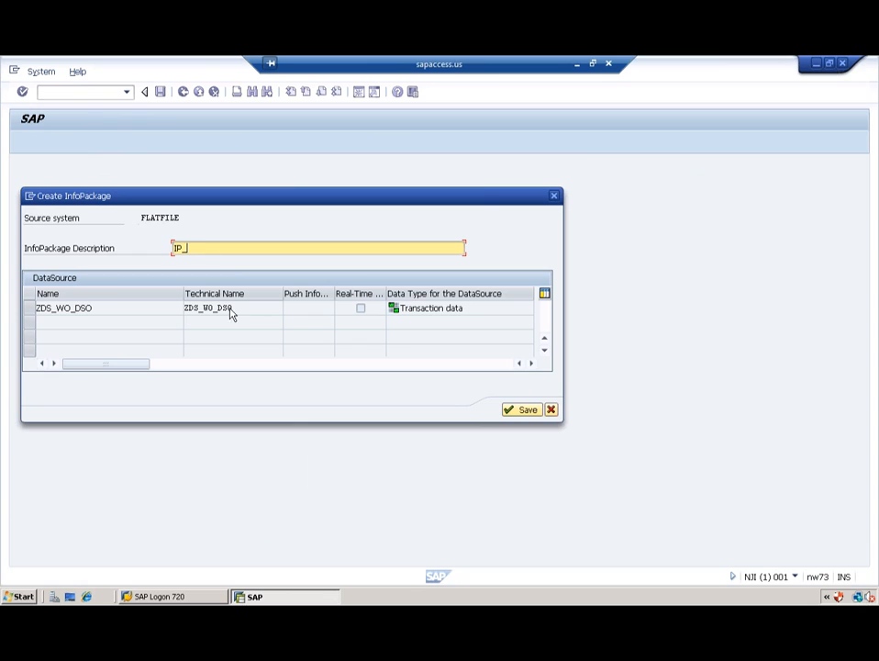
{"action": "left_click_drag", "start_coordinate": [229, 312], "coordinate": [171, 306]}
{"action": "key", "text": "ctrl+c"}
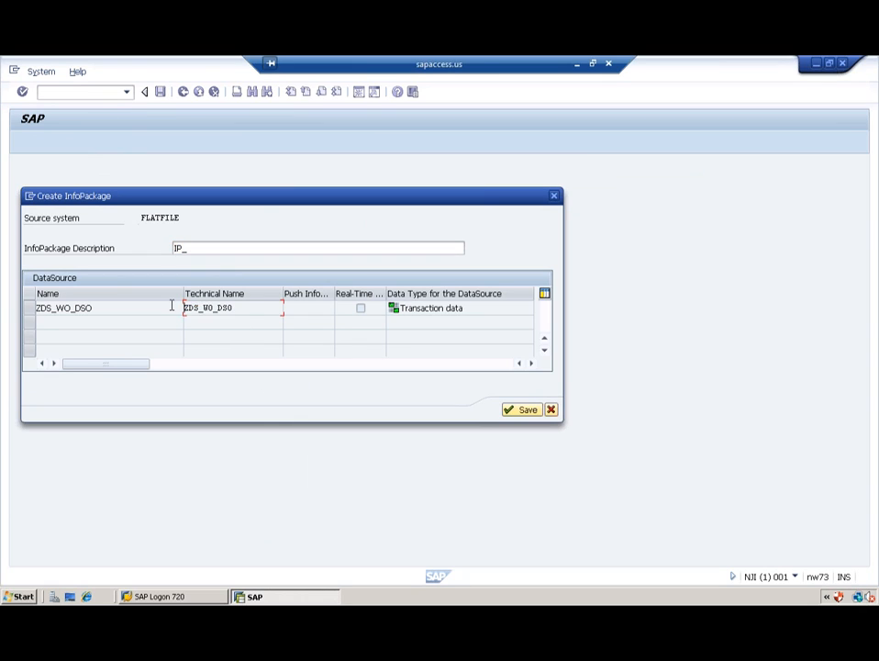
{"action": "key", "text": "ctrl+v"}
{"action": "key", "text": "Return"}
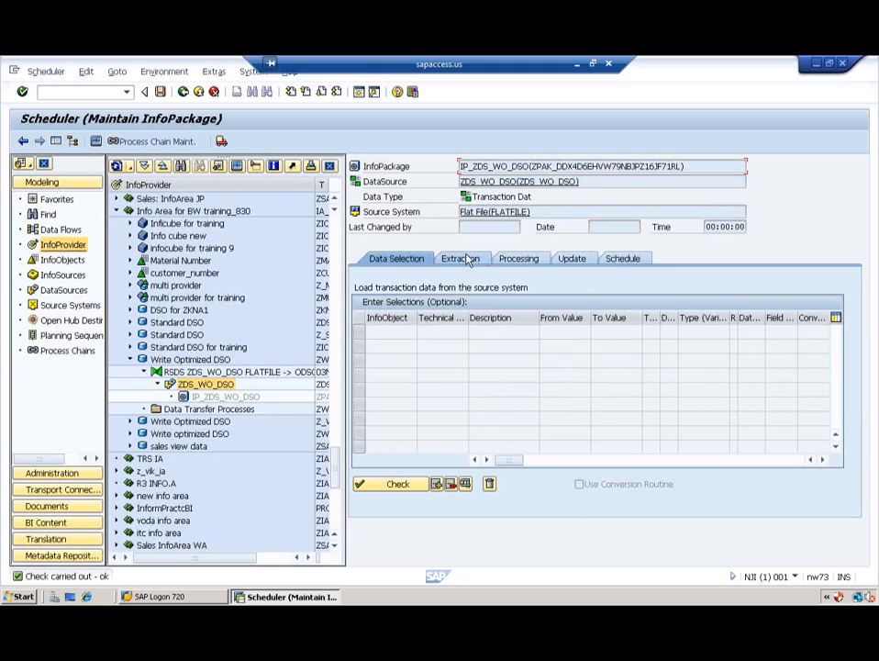
Step: Start the load immediately from the Schedule tab and open its monitor showing 20 of 20 records
{"action": "left_click", "coordinate": [463, 259]}
{"action": "left_click", "coordinate": [519, 259]}
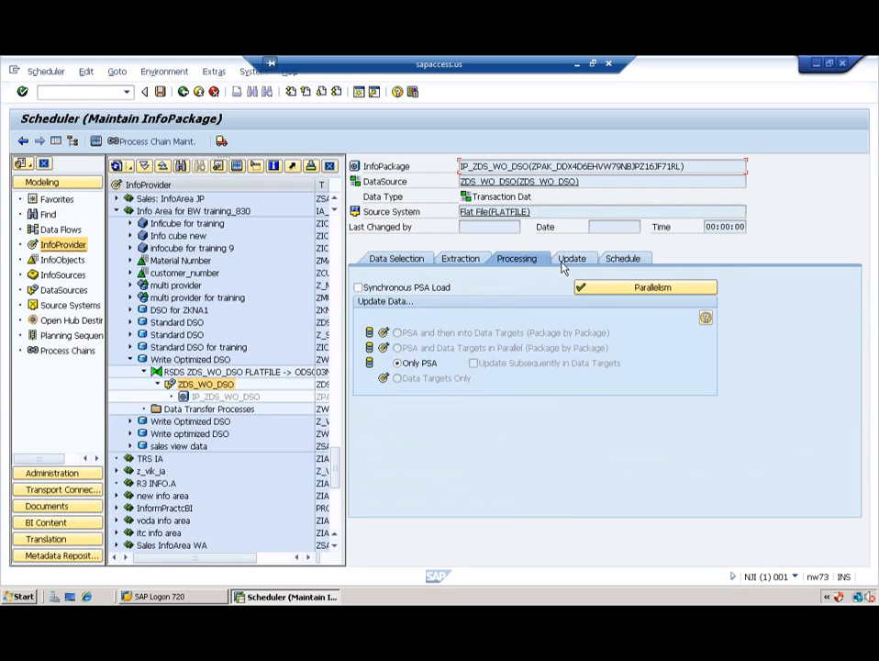
{"action": "left_click", "coordinate": [622, 260]}
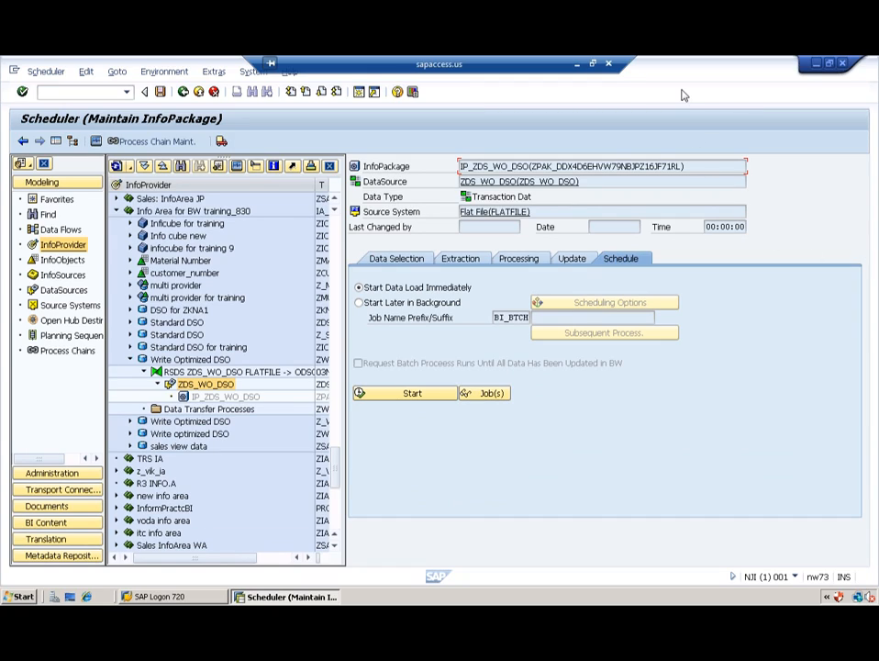
{"action": "left_click", "coordinate": [385, 395]}
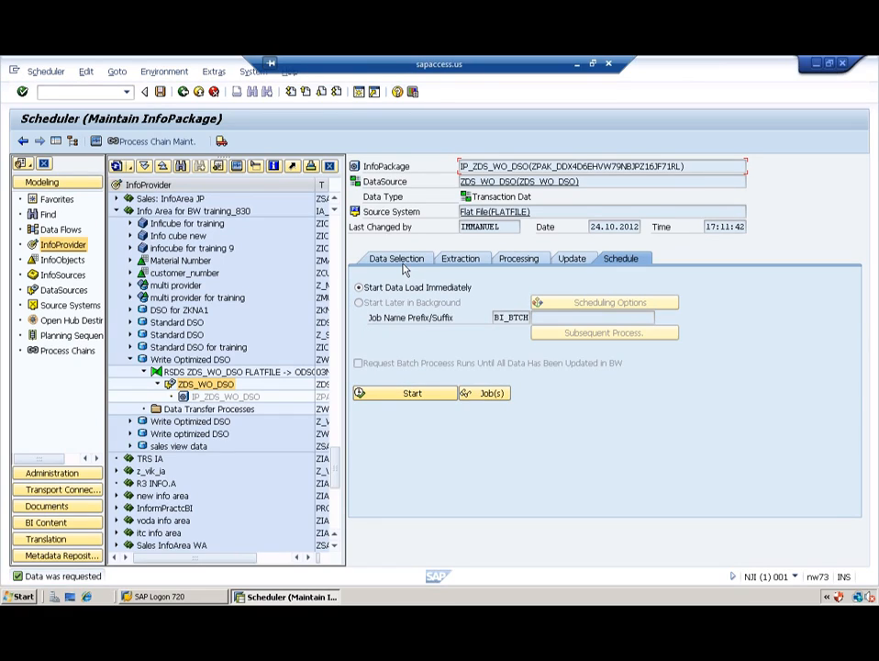
{"action": "left_click", "coordinate": [238, 167]}
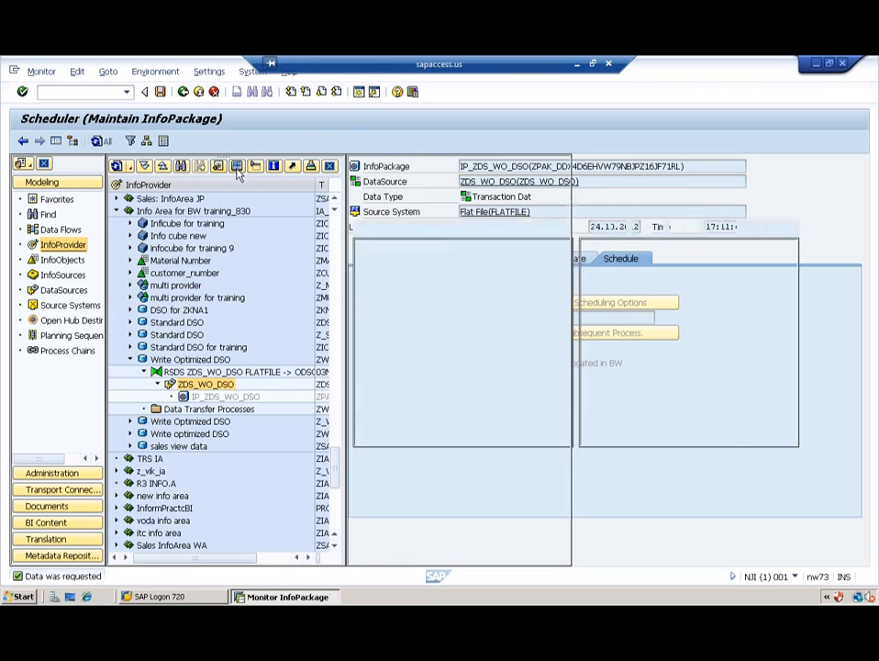
Step: Create a data transfer process into ZWO_DSO2 with extraction mode Full and activate it
{"action": "left_click", "coordinate": [196, 411]}
{"action": "right_click", "coordinate": [209, 412]}
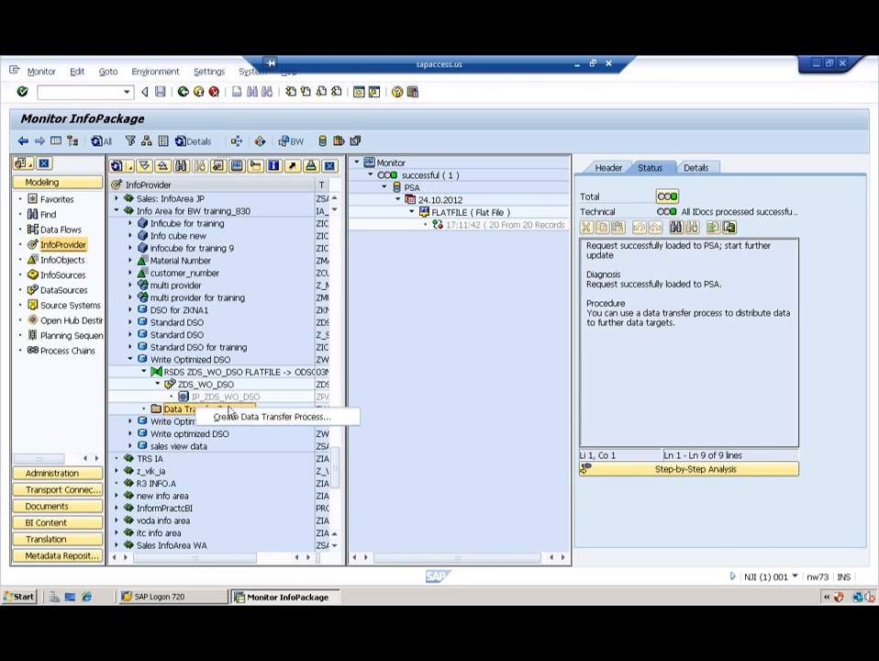
{"action": "left_click", "coordinate": [253, 417]}
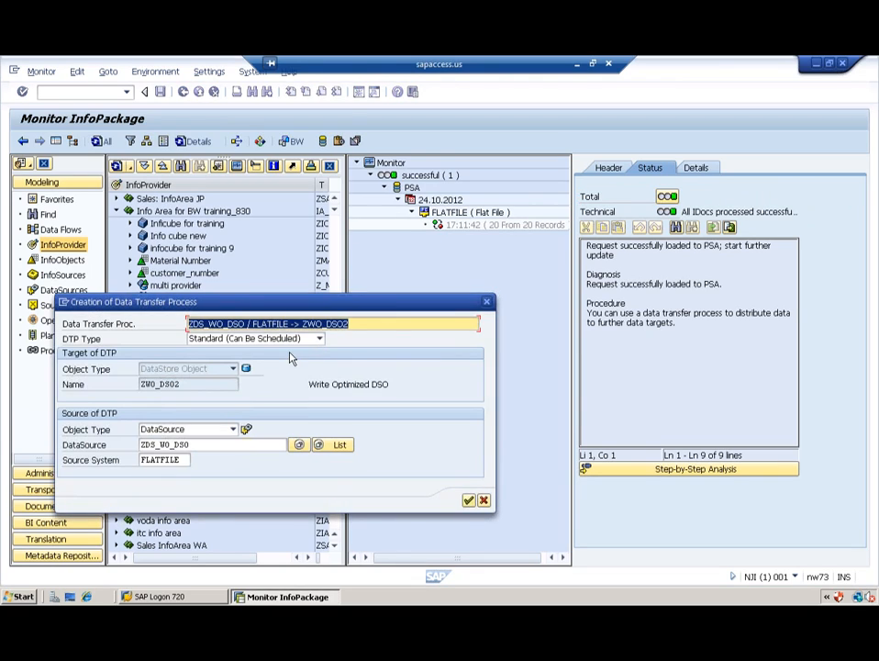
{"action": "left_click", "coordinate": [468, 500]}
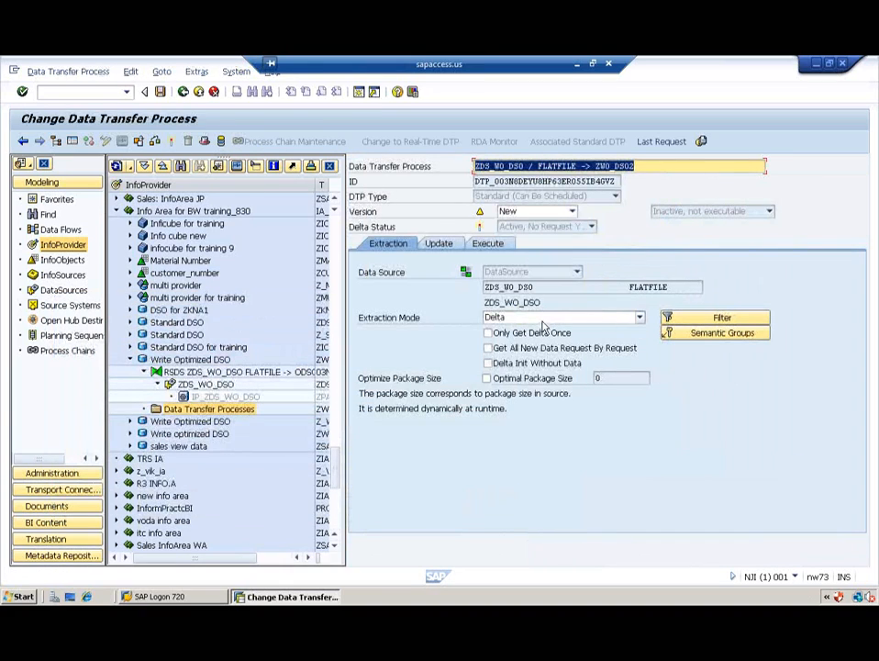
{"action": "left_click", "coordinate": [531, 317]}
{"action": "left_click", "coordinate": [531, 338]}
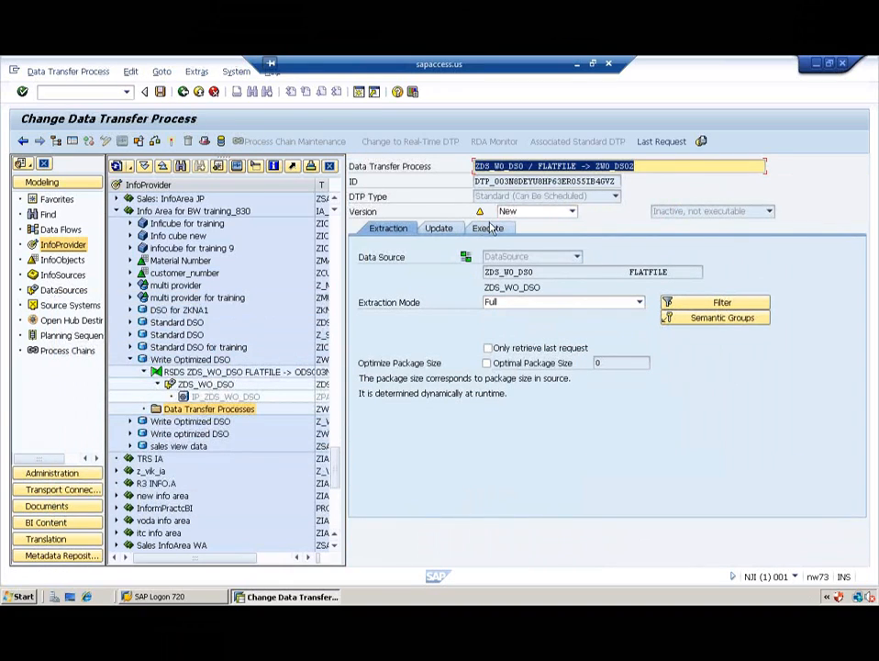
{"action": "left_click", "coordinate": [172, 141]}
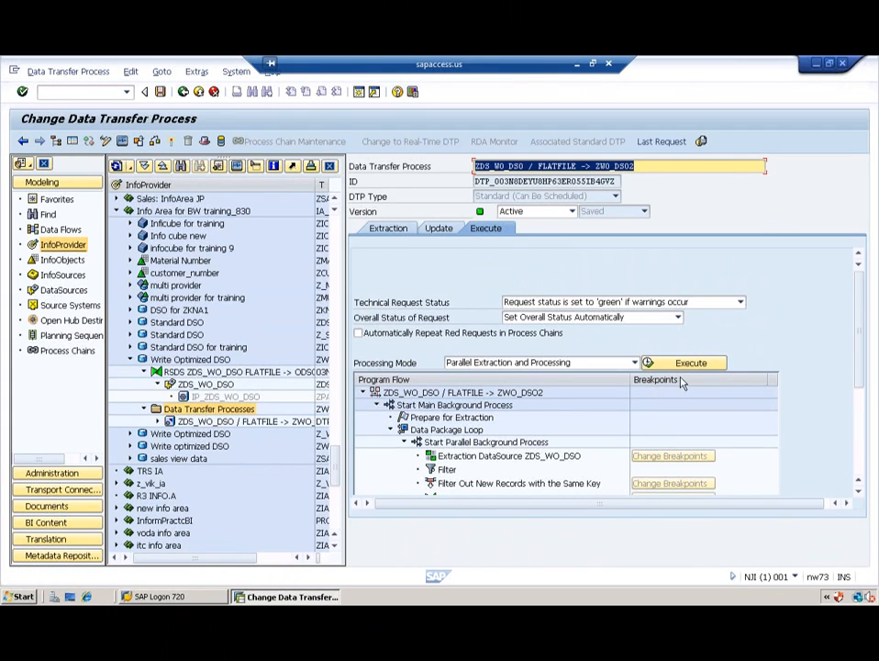
Step: Run the DTP and manage ZWO_DSO2 to see request 2034 with 20 records added
{"action": "left_click", "coordinate": [691, 364]}
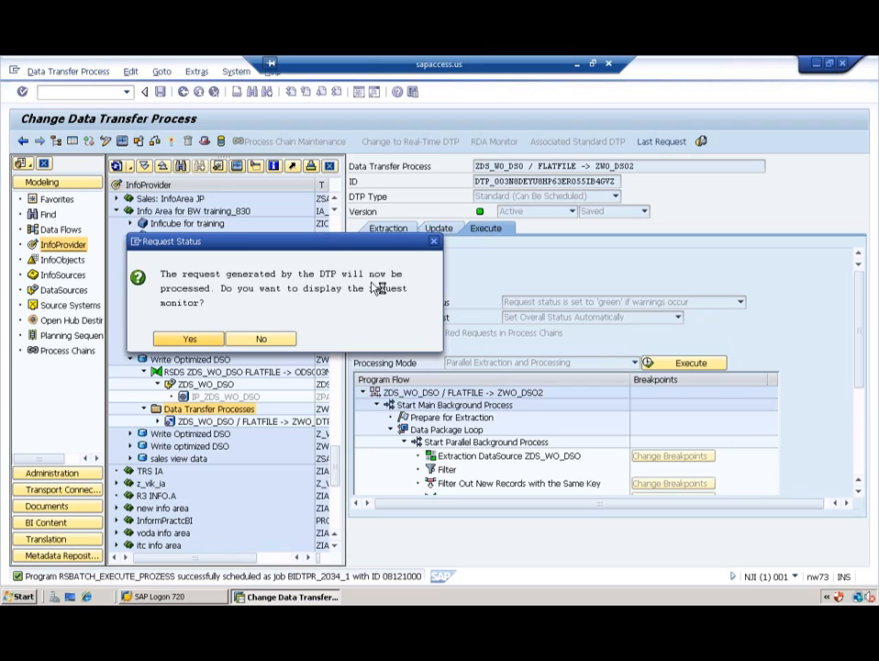
{"action": "left_click", "coordinate": [189, 339]}
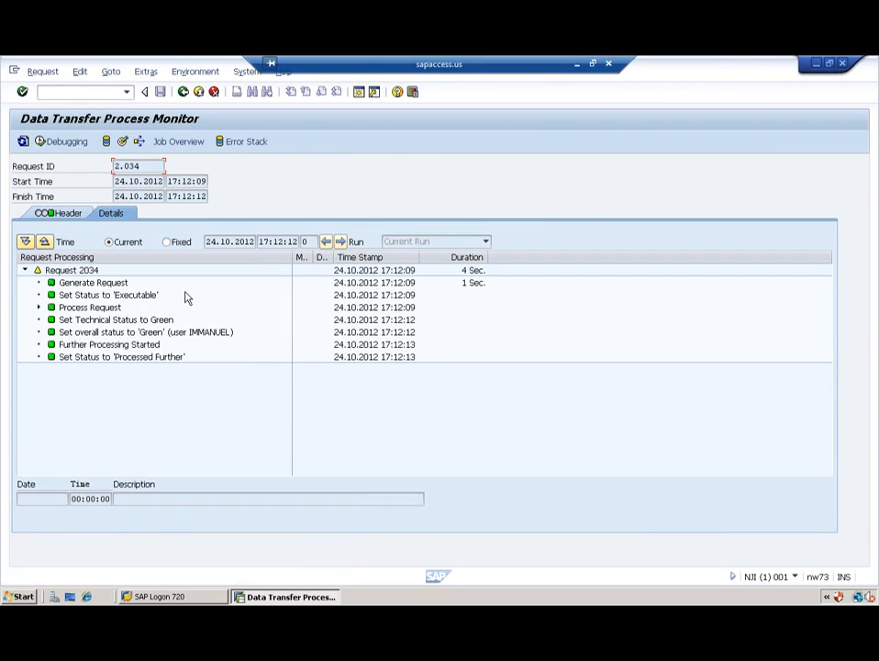
{"action": "left_click", "coordinate": [123, 143]}
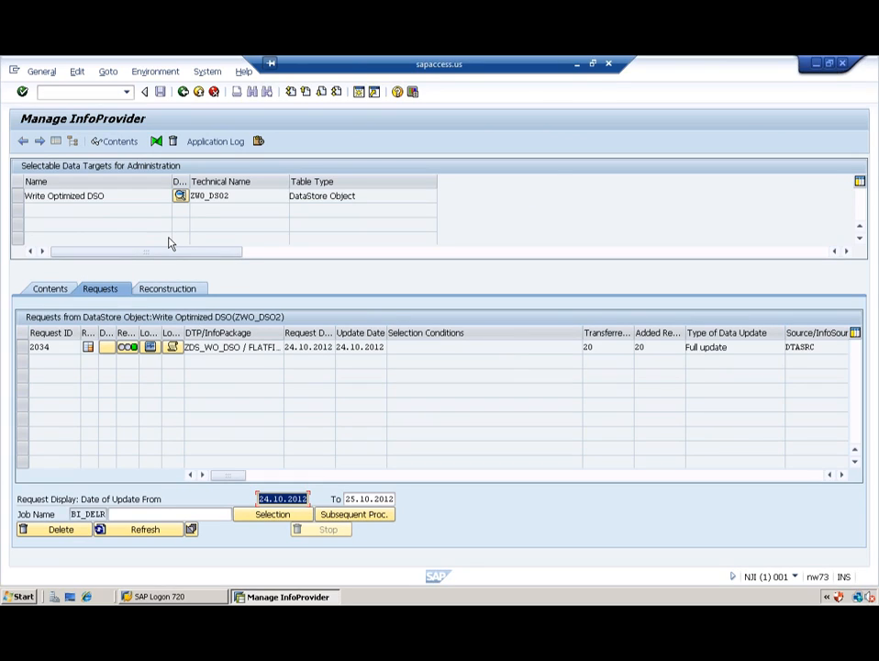
Step: Show the Contents of ZWO_DSO2, listing InfoObjects from Request GUID to Revenue
{"action": "left_click", "coordinate": [57, 288]}
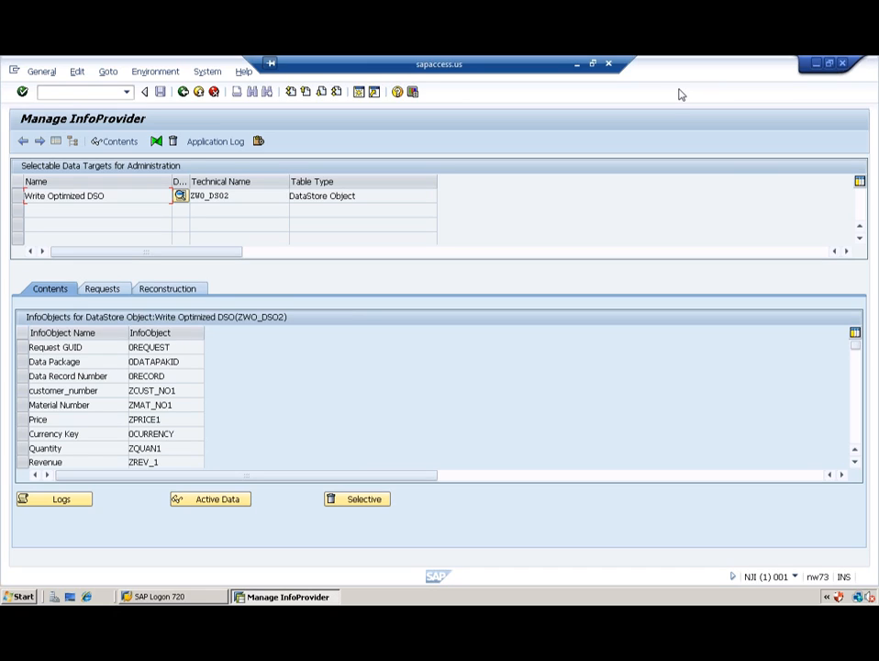
Step: Return to the Display Data Transfer Process screen and collapse Info Area for BW training_830 to reach its actions
{"action": "left_click", "coordinate": [184, 91]}
{"action": "left_click", "coordinate": [184, 92]}
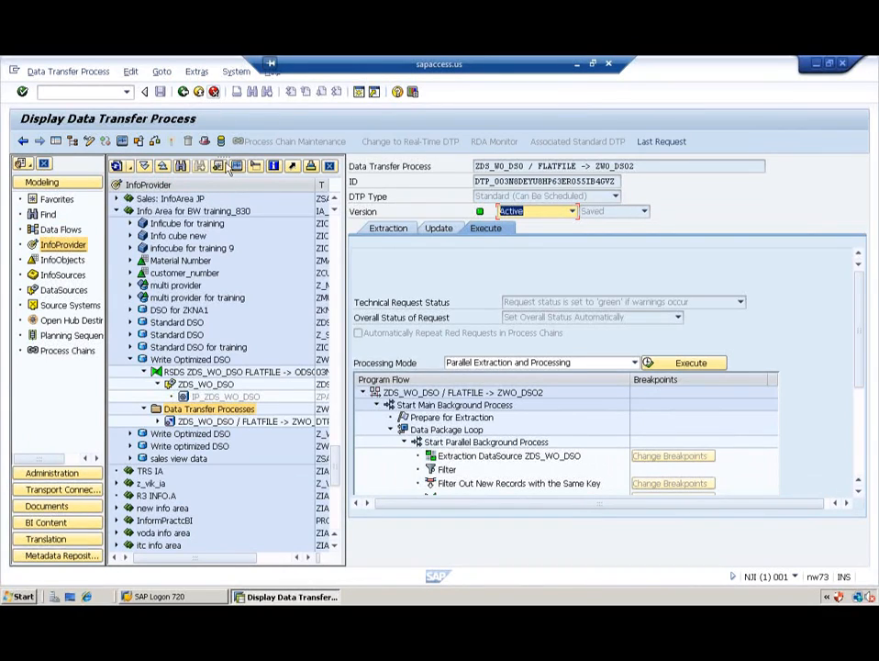
{"action": "left_click", "coordinate": [118, 211]}
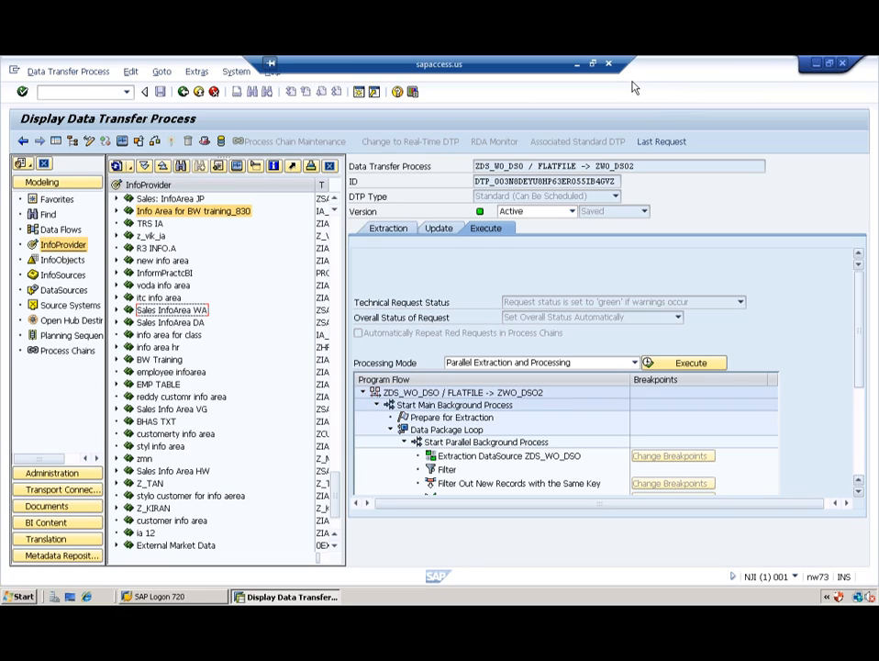
{"action": "right_click", "coordinate": [153, 215]}
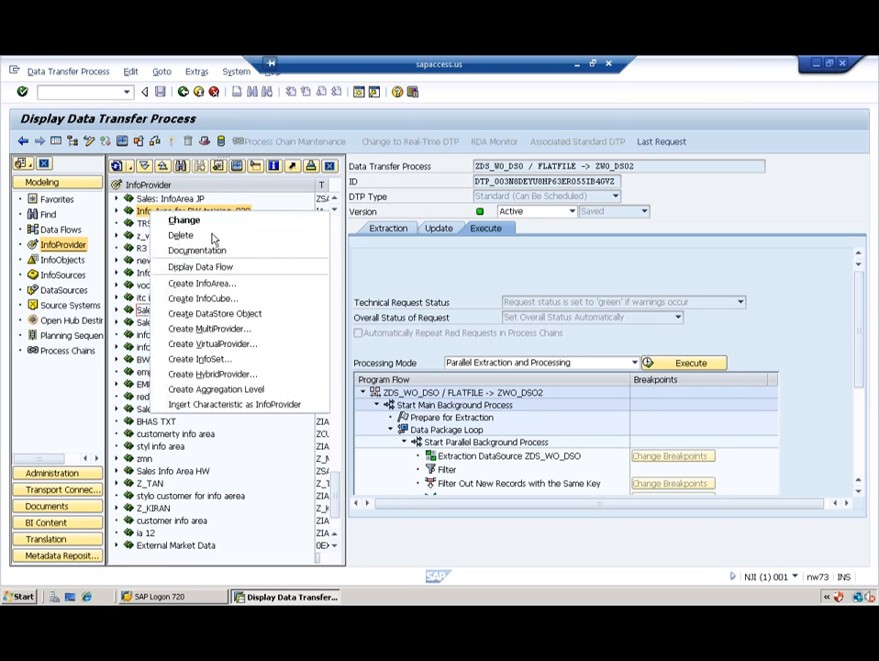
Step: Create MultiProvider zmul_crt in the training info area with description 'multiprovider'
{"action": "left_click", "coordinate": [233, 330]}
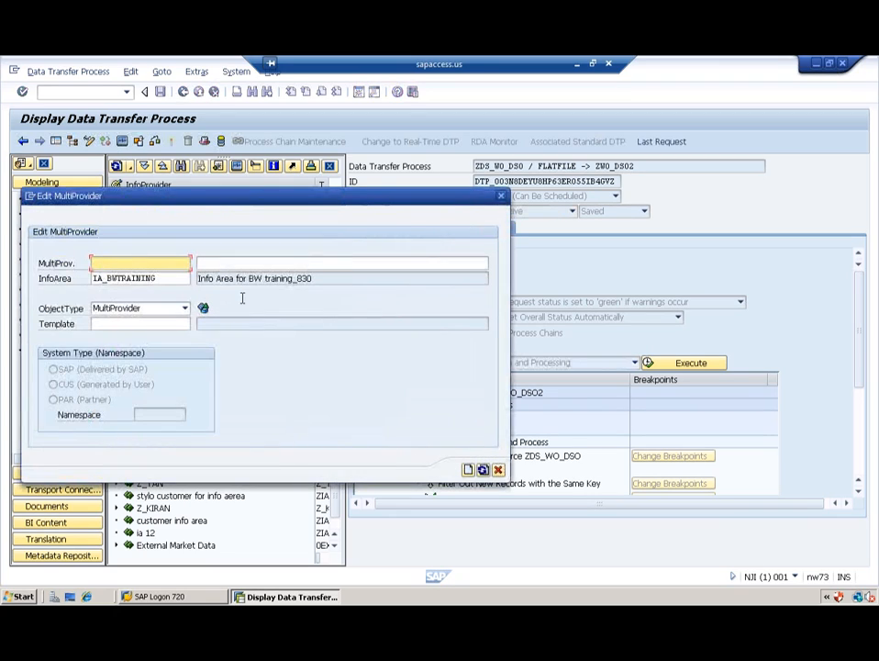
{"action": "left_click", "coordinate": [142, 263]}
{"action": "type", "text": "zmul"}
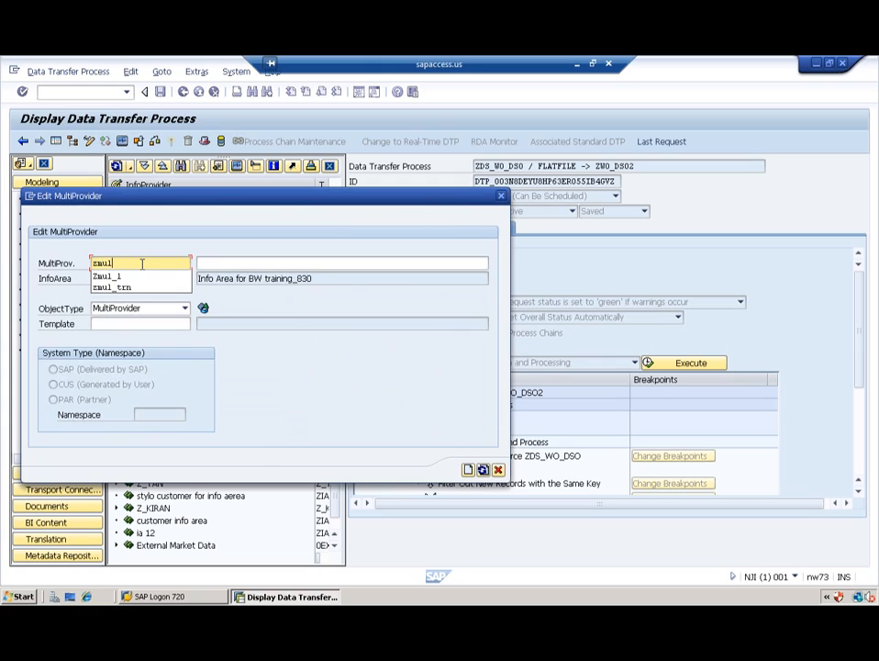
{"action": "type", "text": "_crt"}
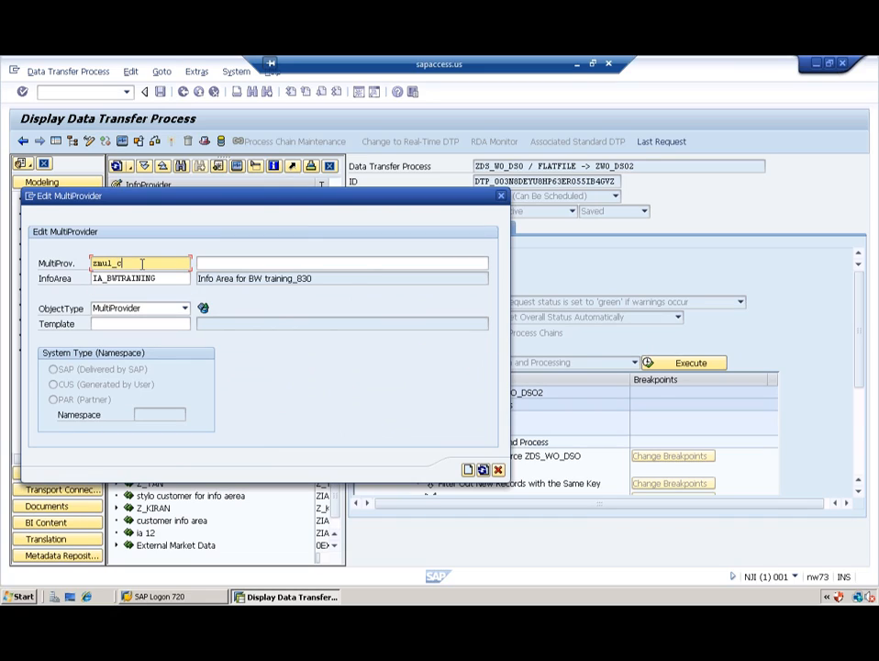
{"action": "left_click", "coordinate": [236, 264]}
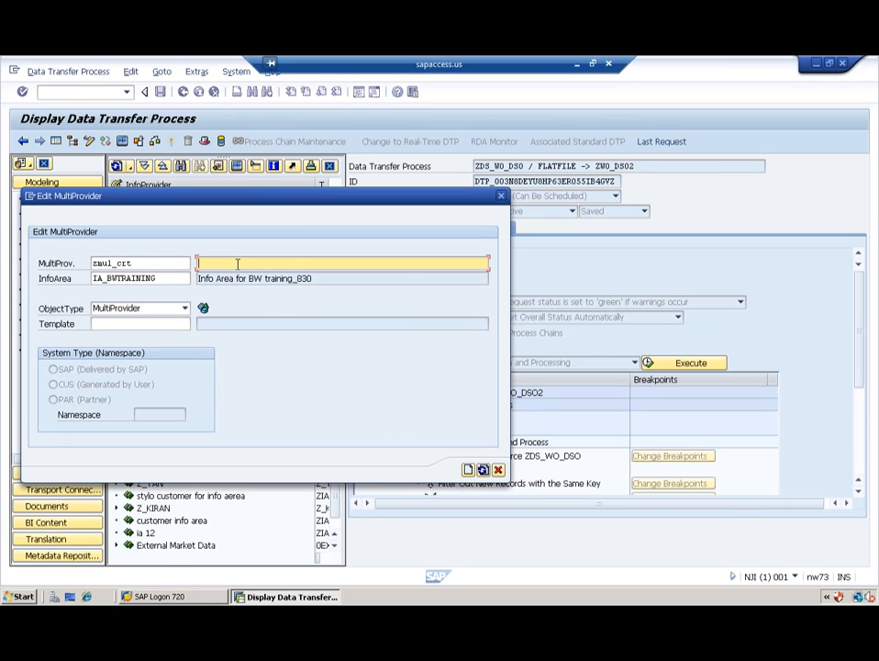
{"action": "type", "text": "multiprovider"}
Step: Confirm ZMUL_CRT and browse the DataStore, InfoCube, partitioned, HybridProvider, InfoObject and InfoSet lists
{"action": "left_click", "coordinate": [468, 470]}
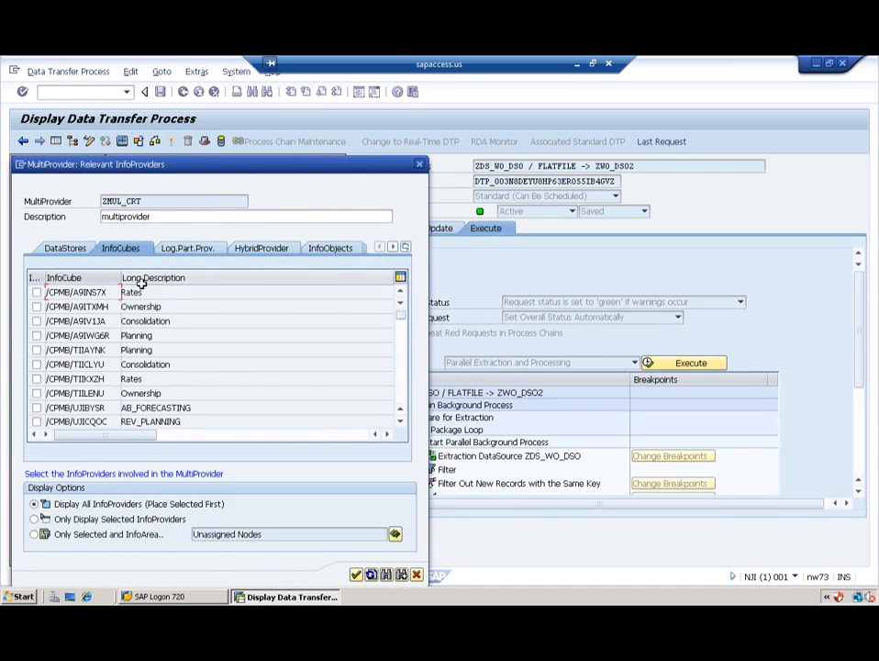
{"action": "left_click", "coordinate": [63, 249]}
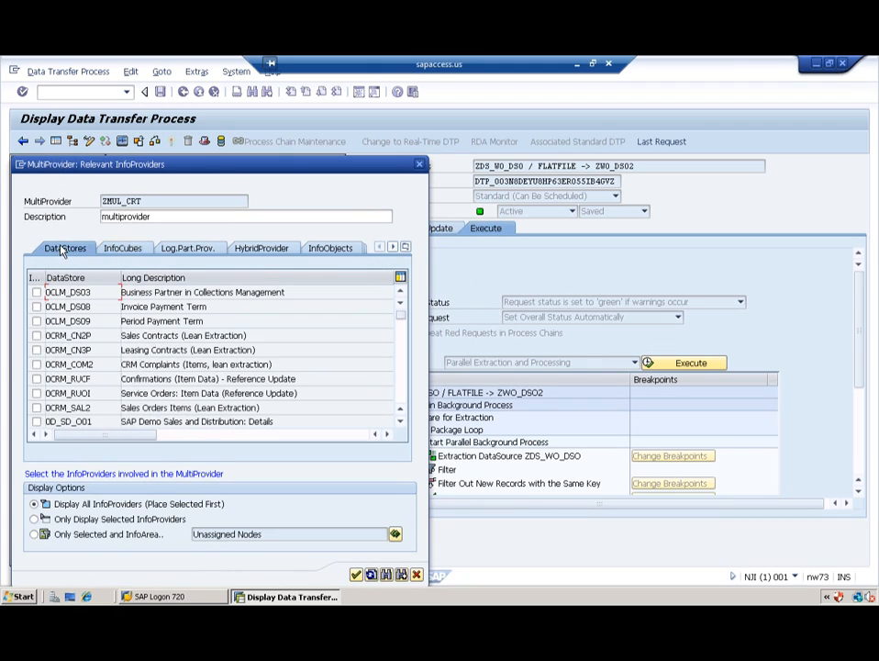
{"action": "left_click", "coordinate": [110, 251]}
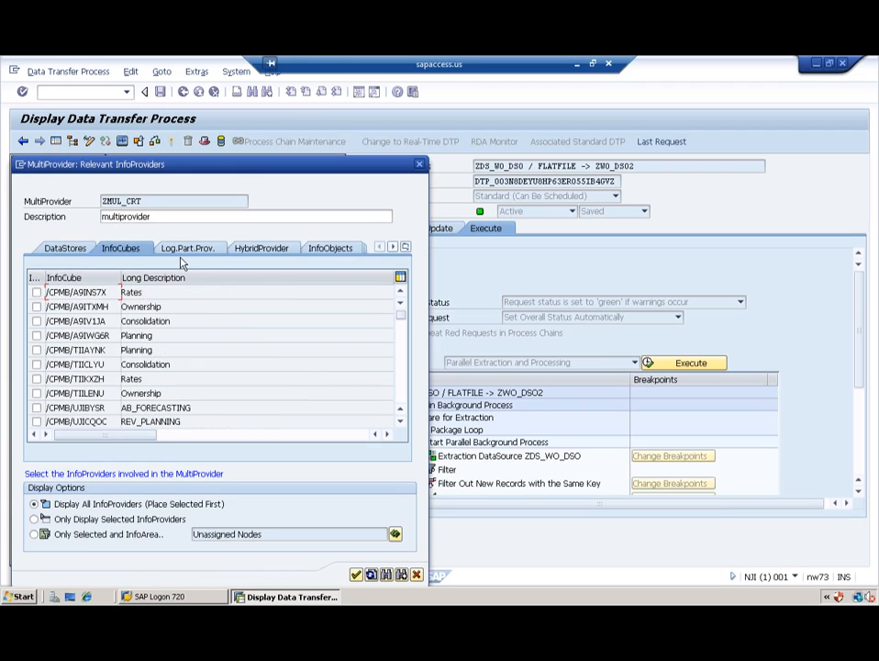
{"action": "left_click", "coordinate": [188, 249]}
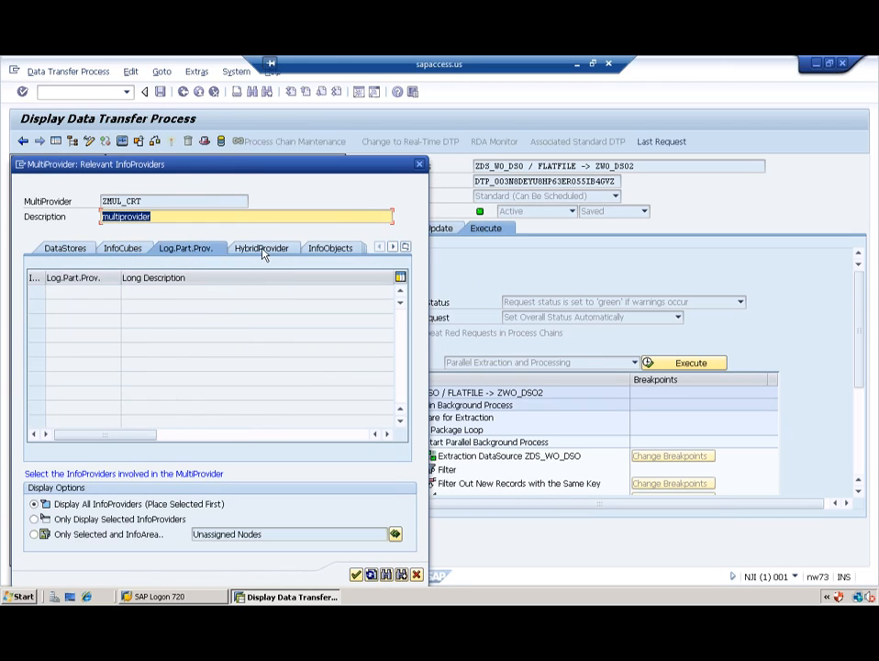
{"action": "left_click", "coordinate": [260, 249]}
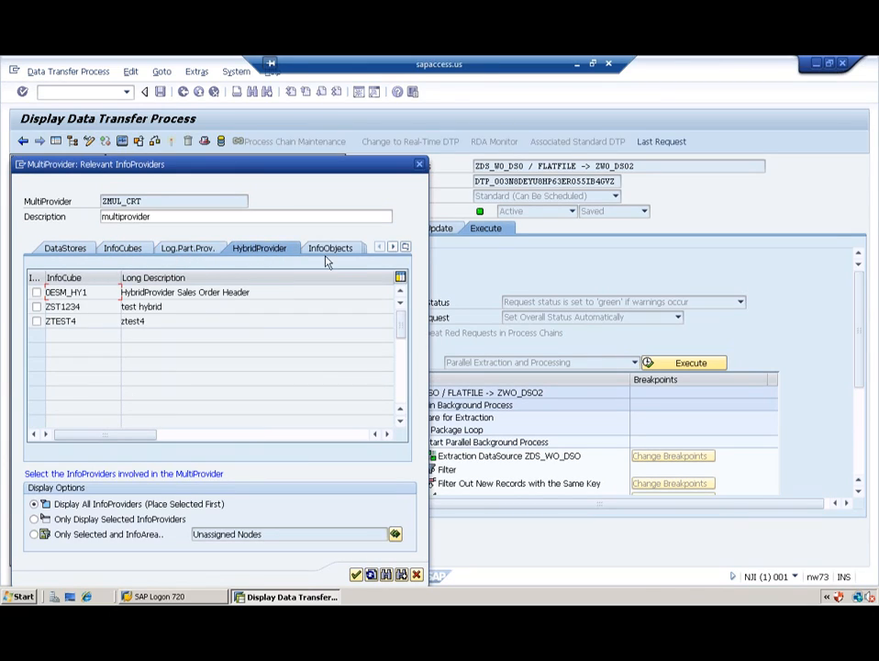
{"action": "left_click", "coordinate": [330, 250]}
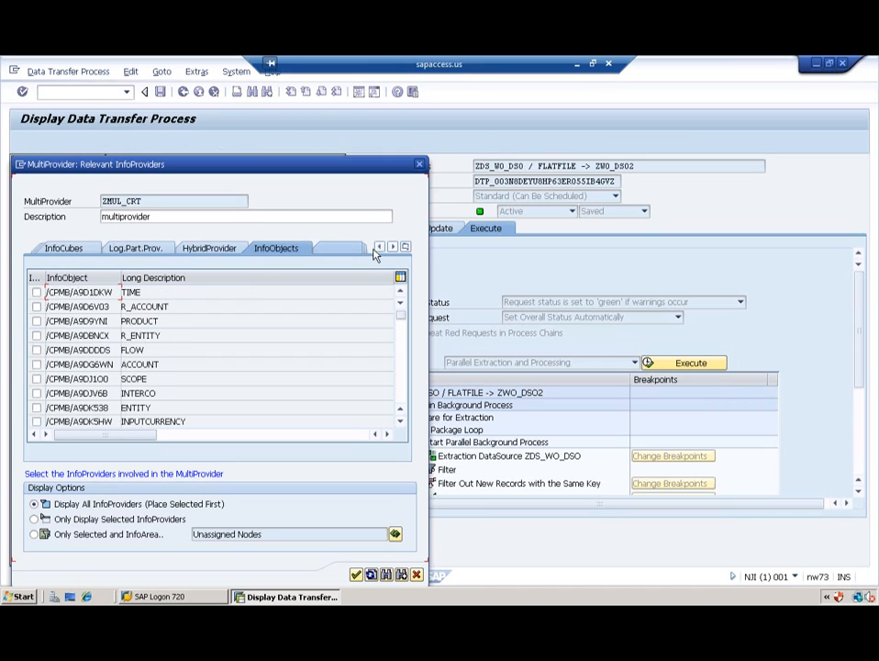
{"action": "left_click", "coordinate": [342, 249]}
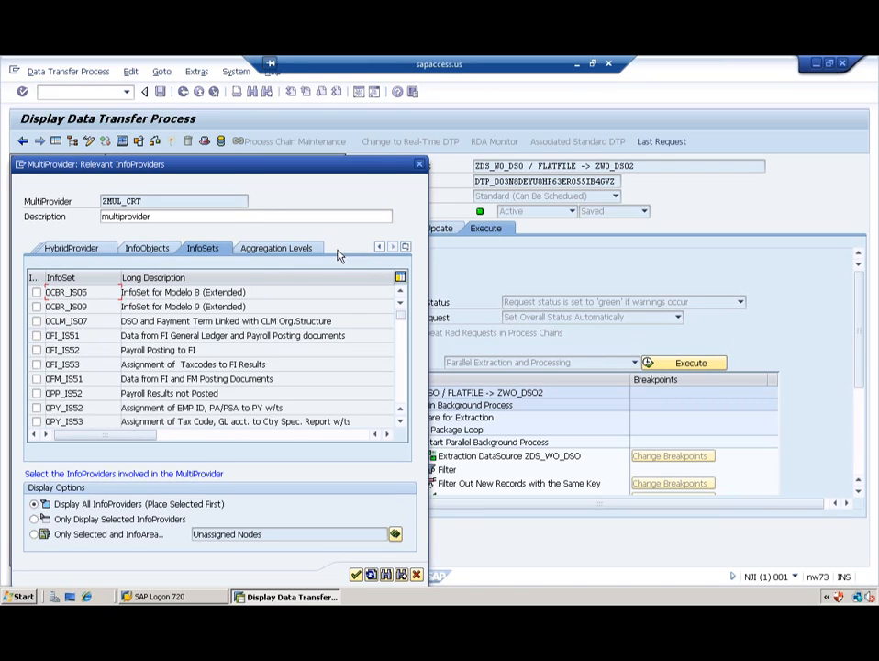
Step: Review the Aggregation Levels list, then step back through the tabs to the DataStores list
{"action": "left_click", "coordinate": [273, 250]}
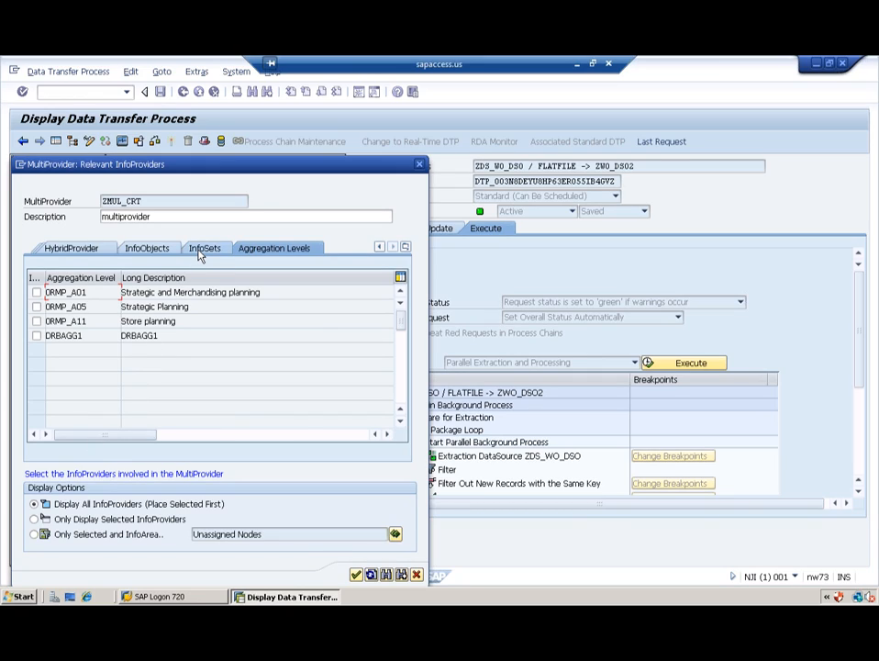
{"action": "left_click", "coordinate": [152, 254]}
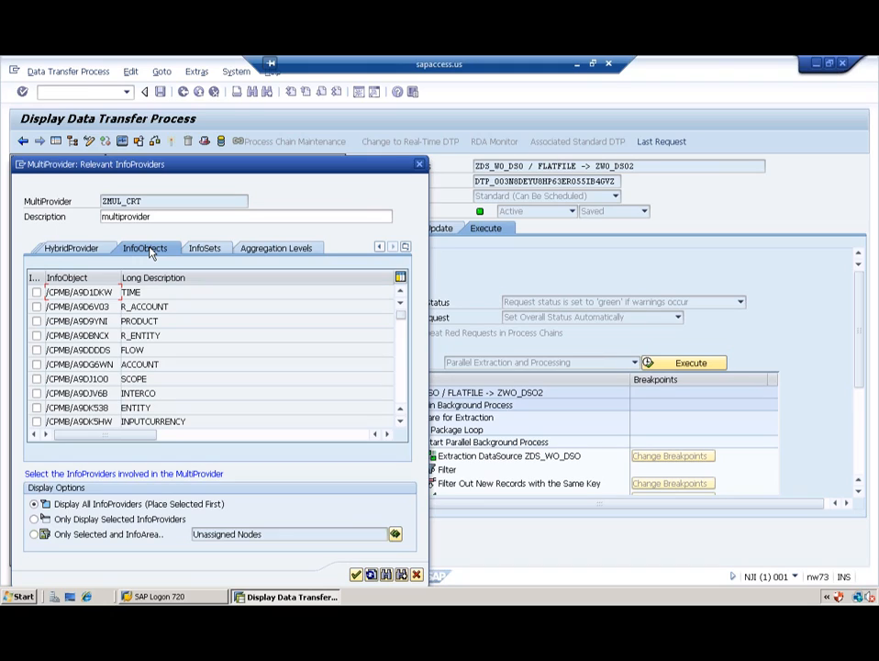
{"action": "left_click", "coordinate": [63, 253]}
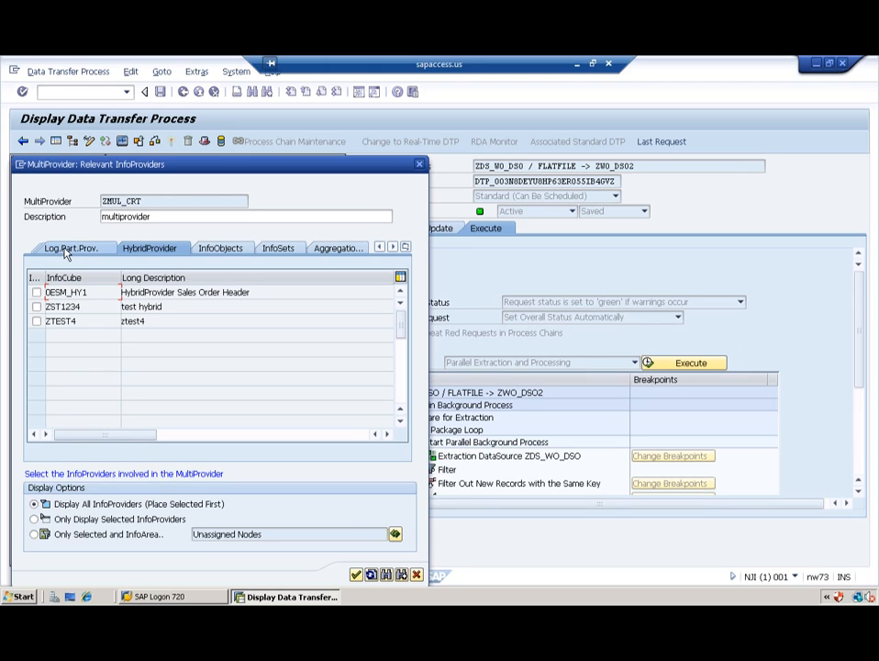
{"action": "left_click", "coordinate": [55, 253]}
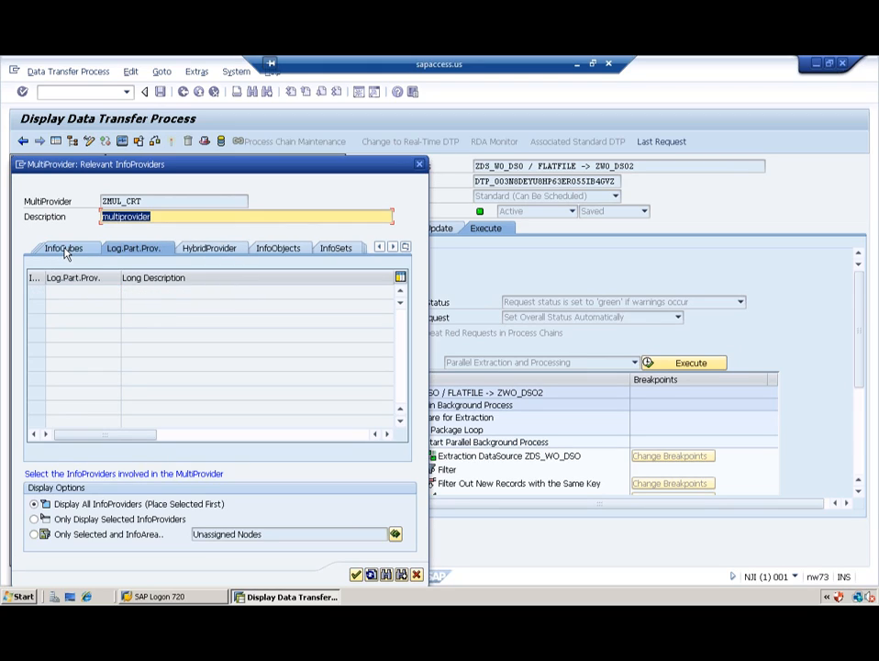
{"action": "left_click", "coordinate": [67, 250]}
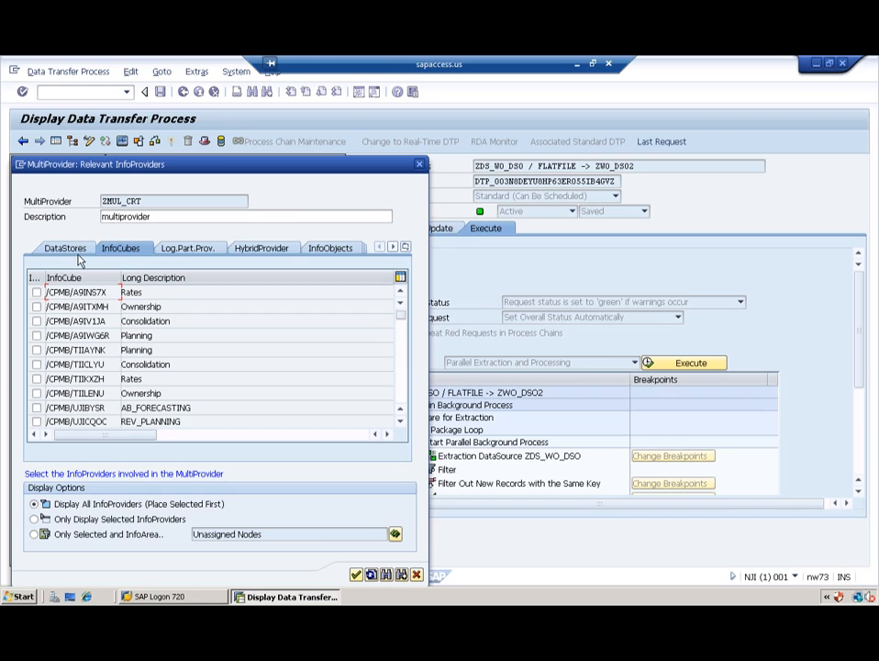
{"action": "left_click", "coordinate": [67, 250]}
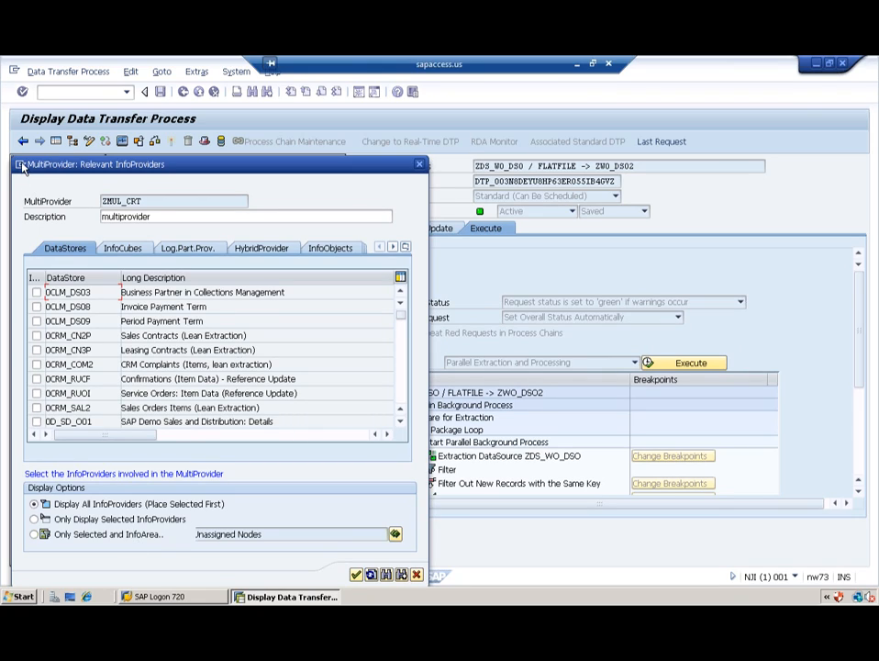
{"action": "left_click", "coordinate": [20, 166]}
Step: In a second session run RSA1 and locate ZIC_CUBE and ZDSO_ST1 in Info Area for BW training_830
{"action": "left_click", "coordinate": [66, 217]}
{"action": "type", "text": "rsa1"}
{"action": "key", "text": "Return"}
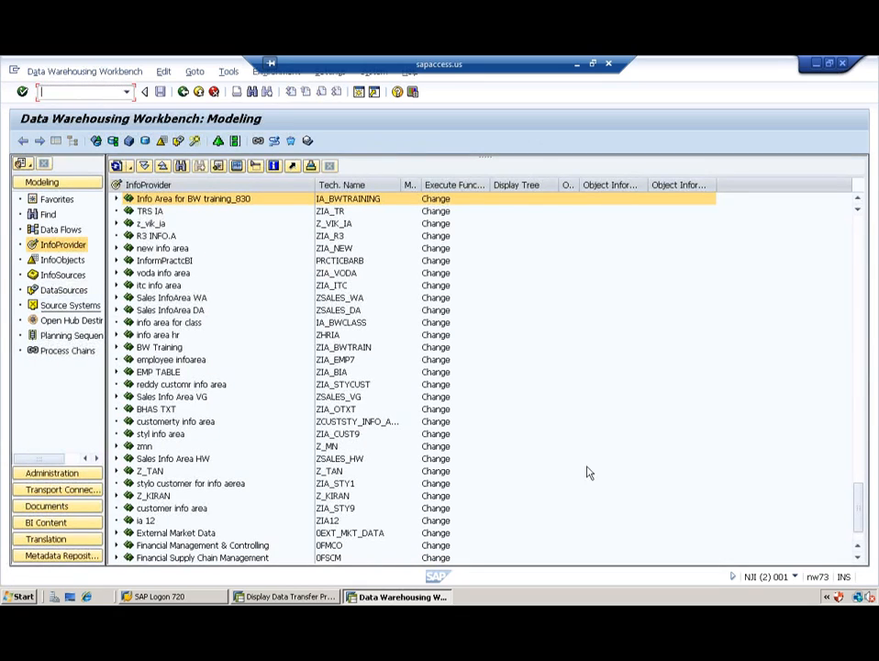
{"action": "left_click", "coordinate": [116, 199]}
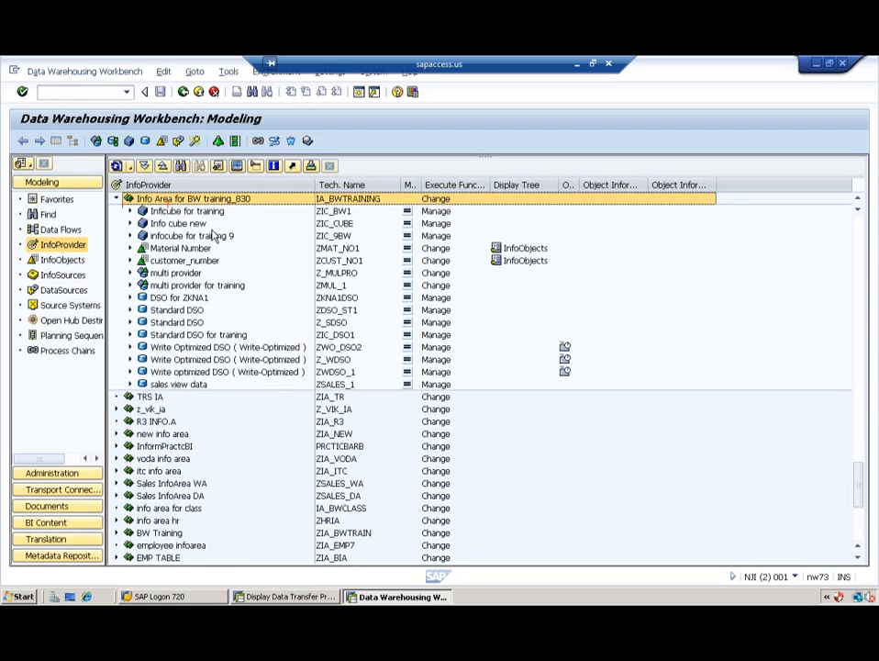
{"action": "left_click", "coordinate": [194, 224]}
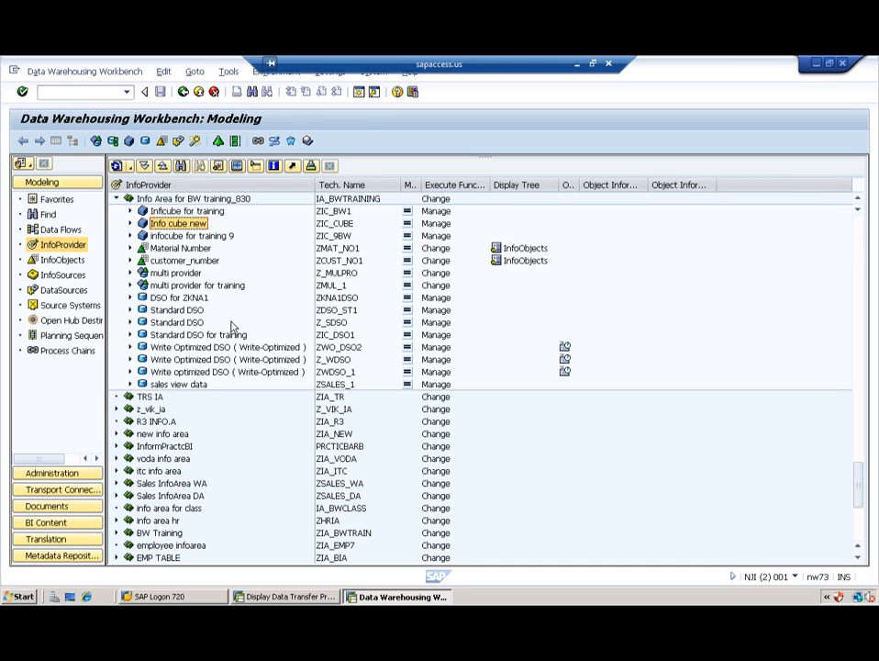
{"action": "left_click", "coordinate": [335, 312]}
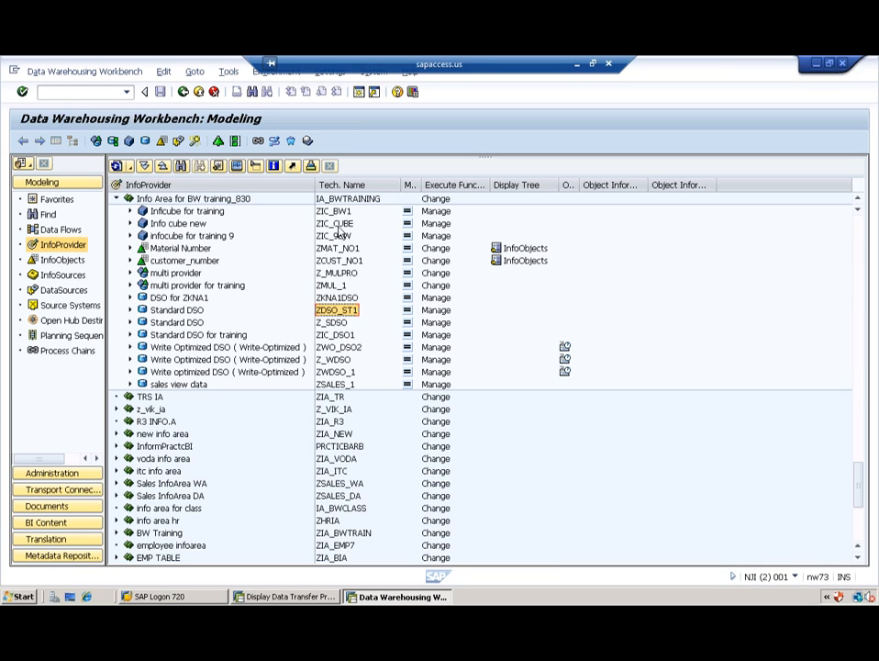
{"action": "key", "text": "alt+Tab"}
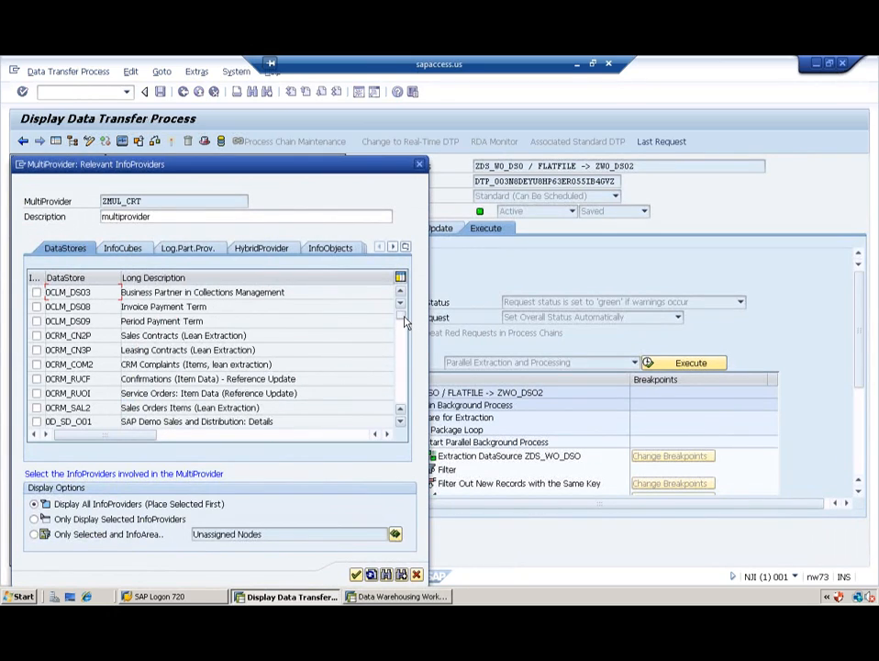
Step: Scroll the DataStores list and include DataStore ZDSO_ST1 in the MultiProvider
{"action": "left_click_drag", "start_coordinate": [404, 321], "coordinate": [403, 408]}
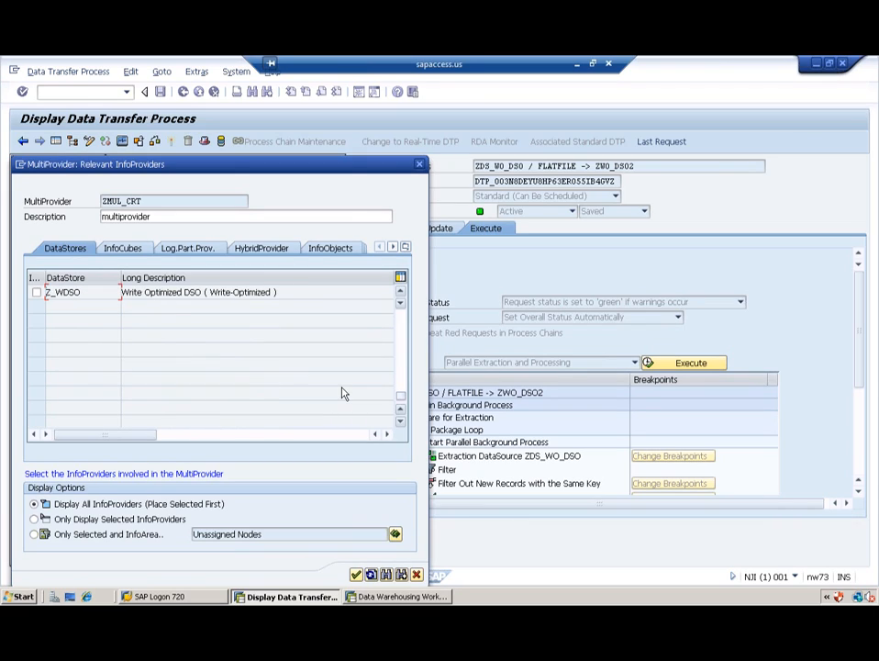
{"action": "left_click", "coordinate": [401, 335]}
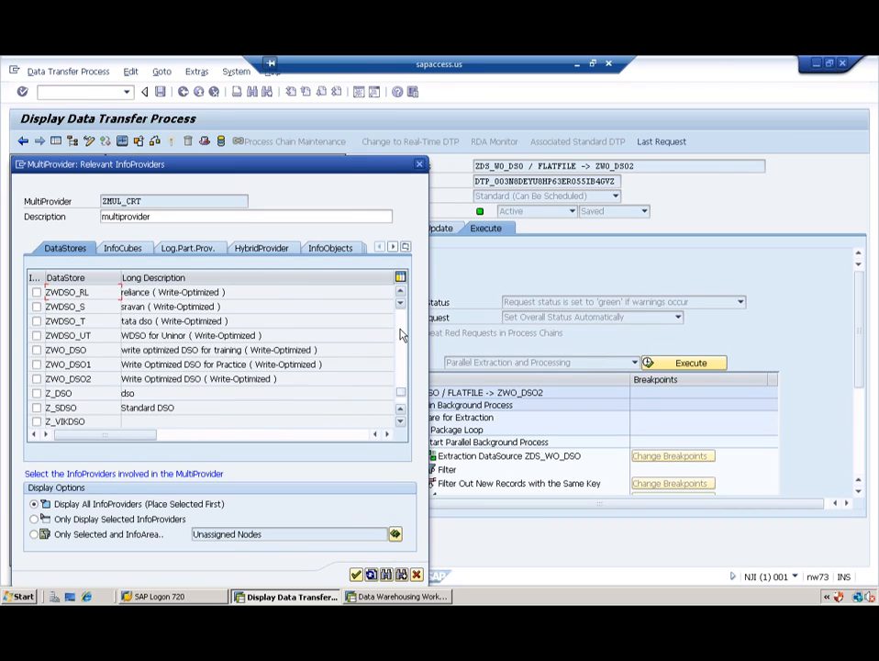
{"action": "left_click", "coordinate": [402, 335]}
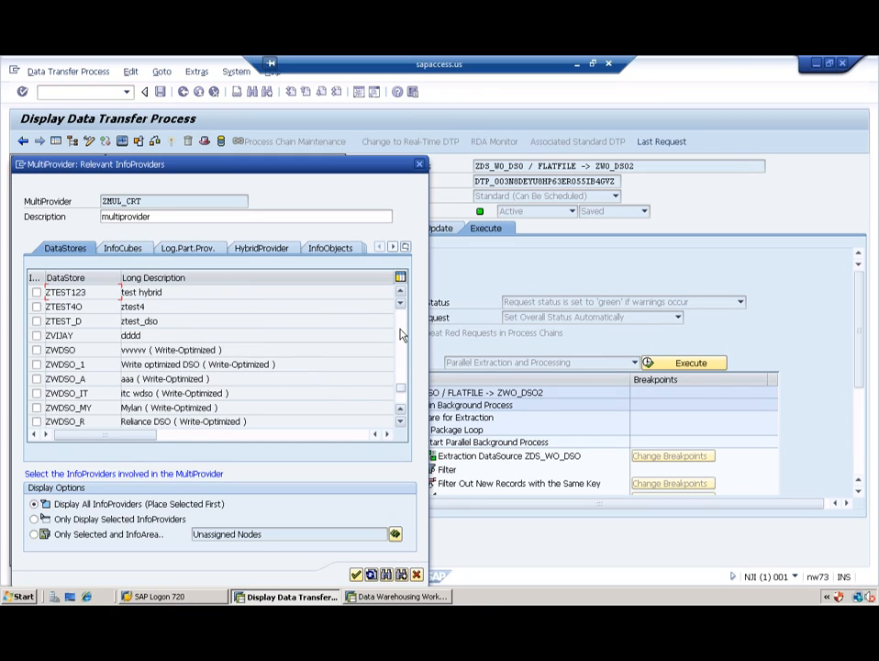
{"action": "left_click", "coordinate": [401, 335]}
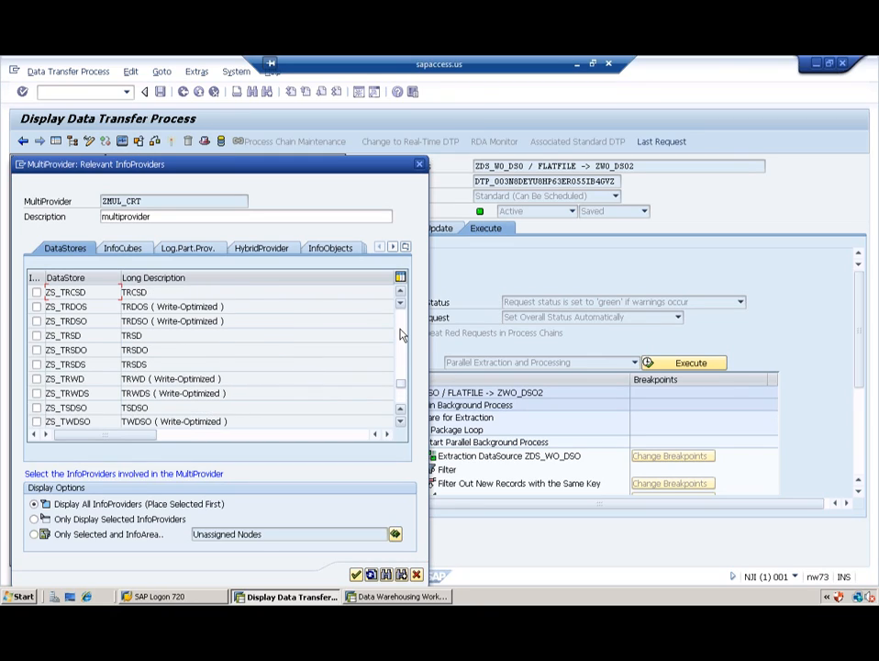
{"action": "left_click", "coordinate": [401, 335]}
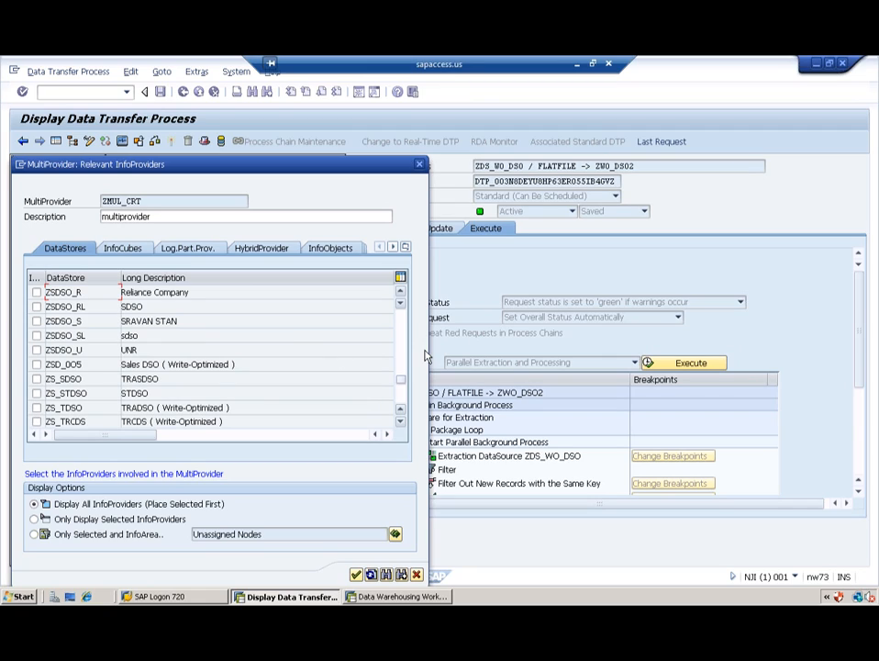
{"action": "left_click", "coordinate": [401, 329]}
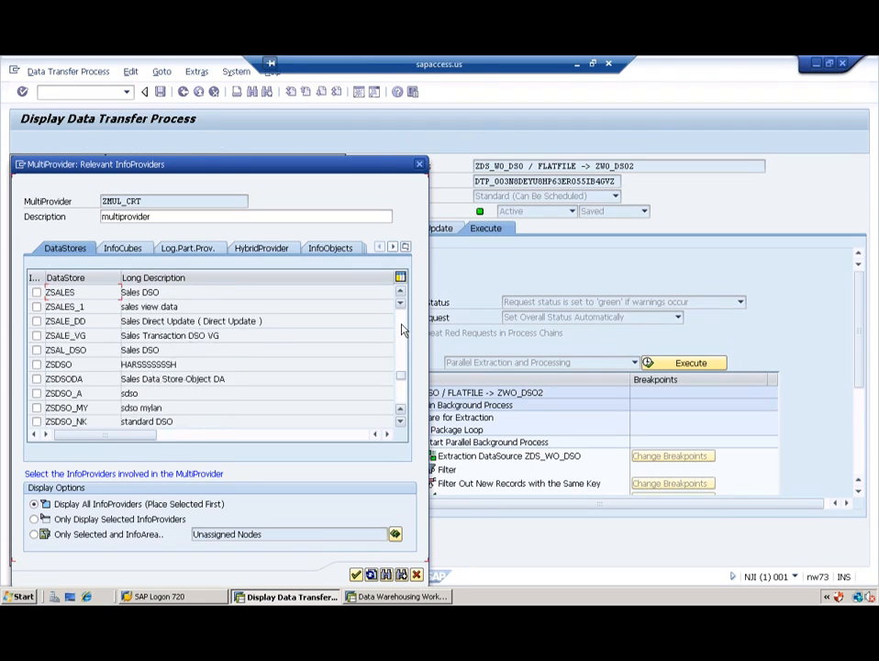
{"action": "left_click", "coordinate": [401, 330]}
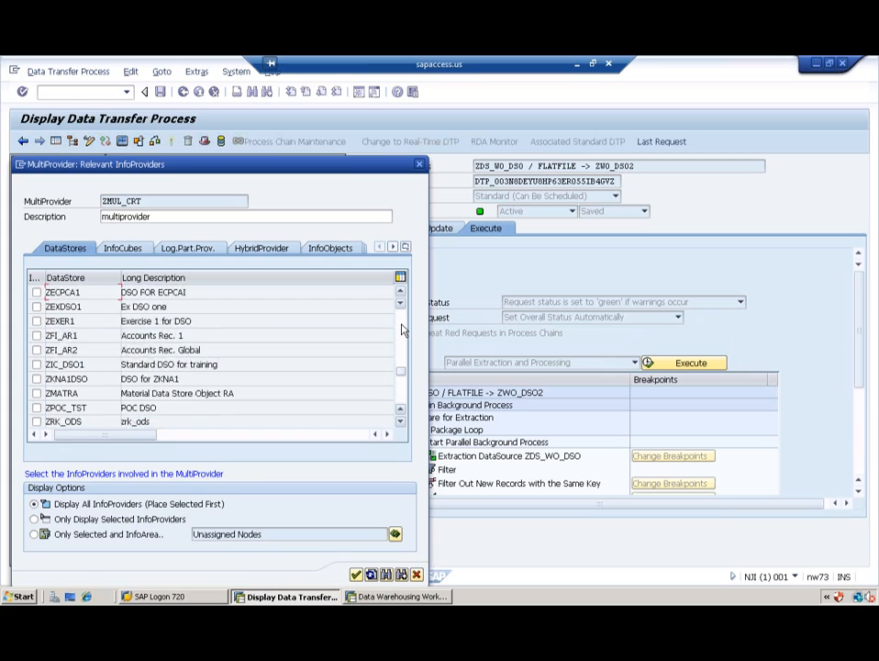
{"action": "left_click", "coordinate": [401, 330]}
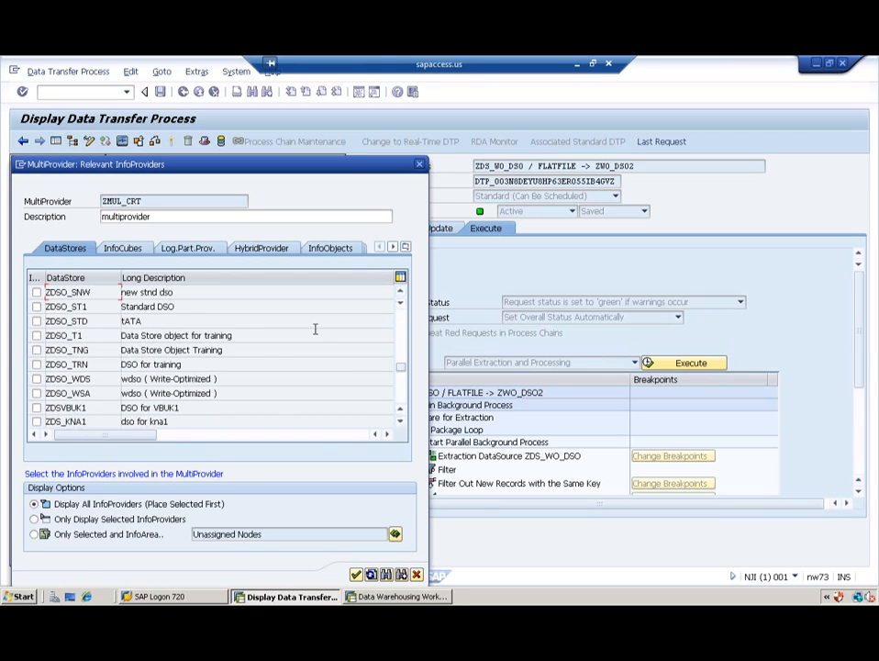
{"action": "left_click", "coordinate": [37, 308]}
Step: Include InfoCube ZIC_CUBE from the InfoCubes list and confirm the chosen InfoProviders
{"action": "left_click", "coordinate": [127, 250]}
{"action": "left_click_drag", "start_coordinate": [400, 315], "coordinate": [401, 396]}
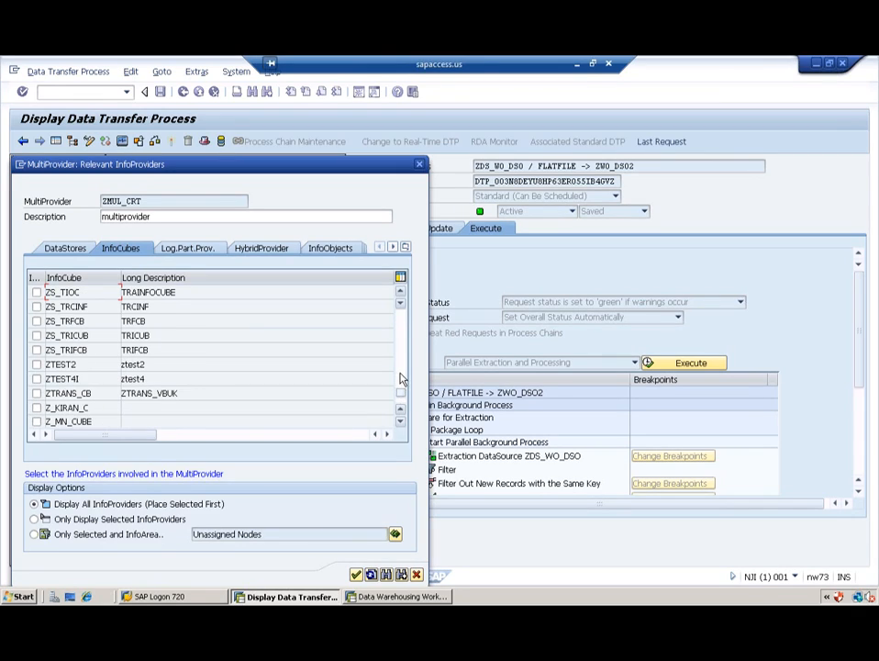
{"action": "left_click", "coordinate": [401, 374]}
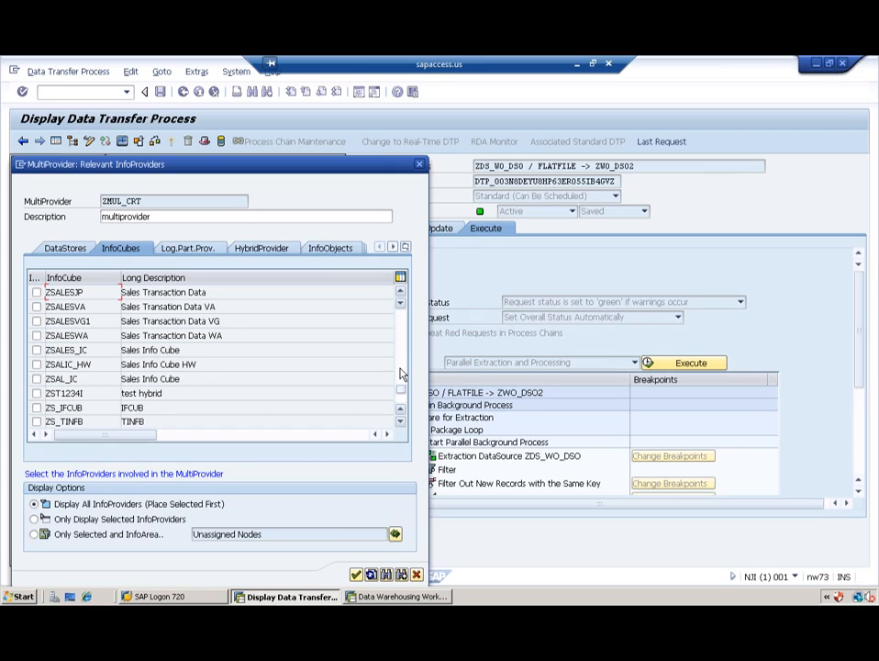
{"action": "left_click", "coordinate": [401, 367]}
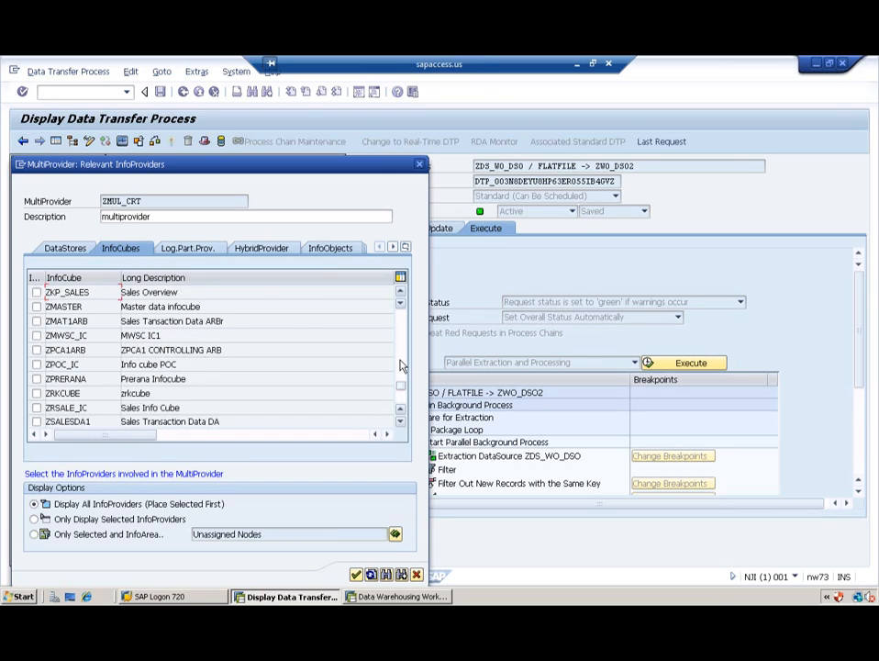
{"action": "left_click", "coordinate": [401, 365]}
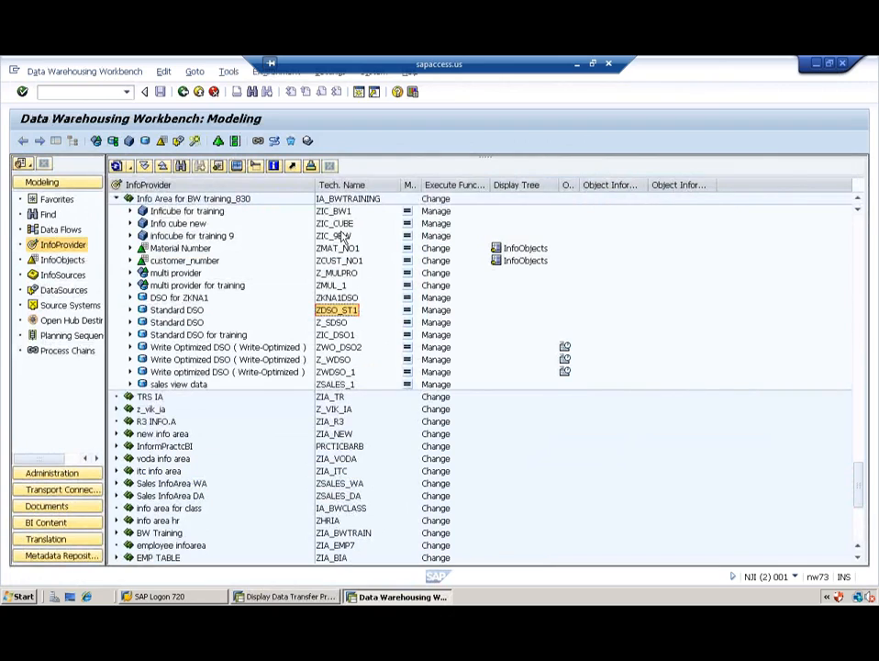
{"action": "left_click", "coordinate": [337, 226]}
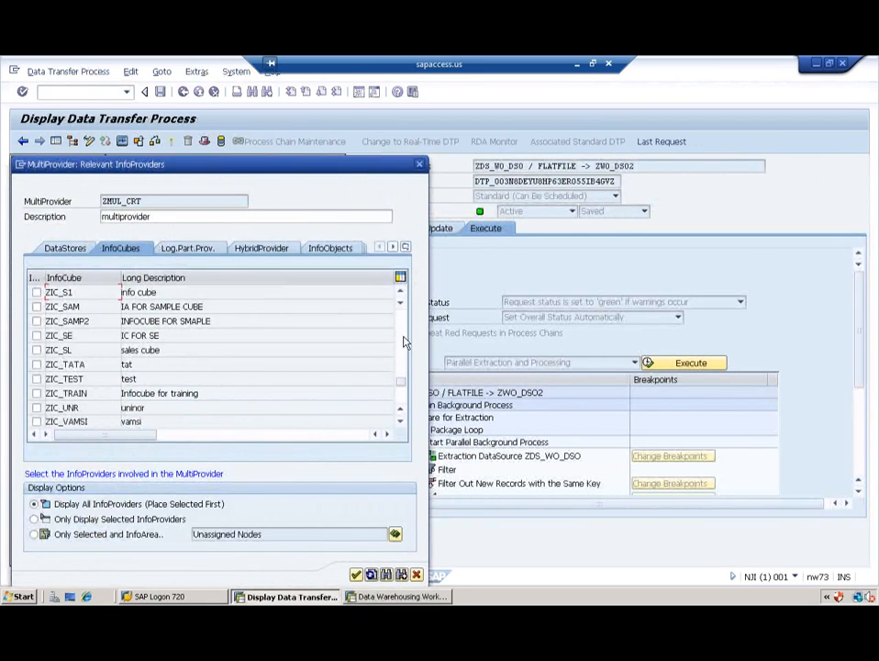
{"action": "left_click", "coordinate": [401, 340]}
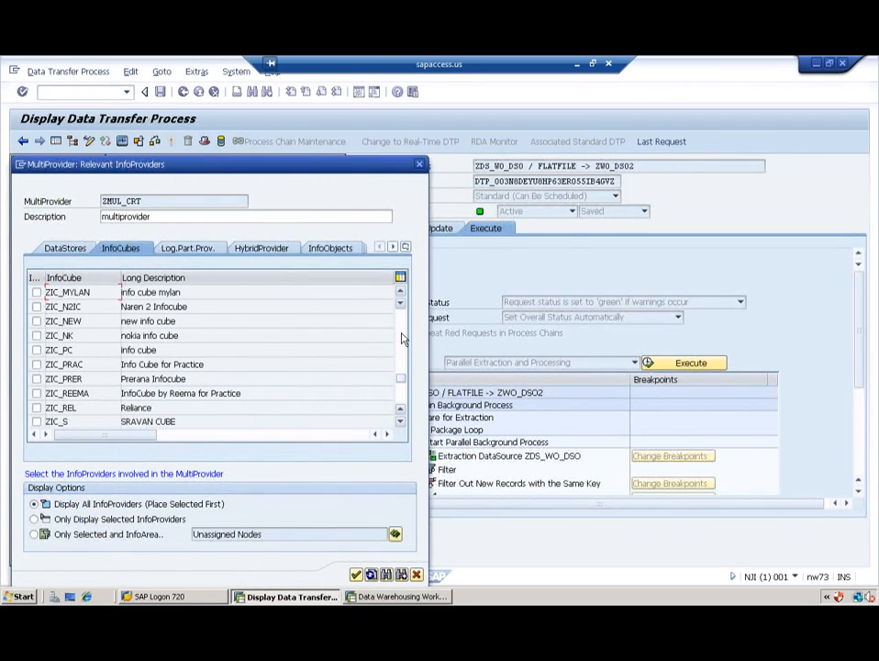
{"action": "left_click", "coordinate": [401, 339]}
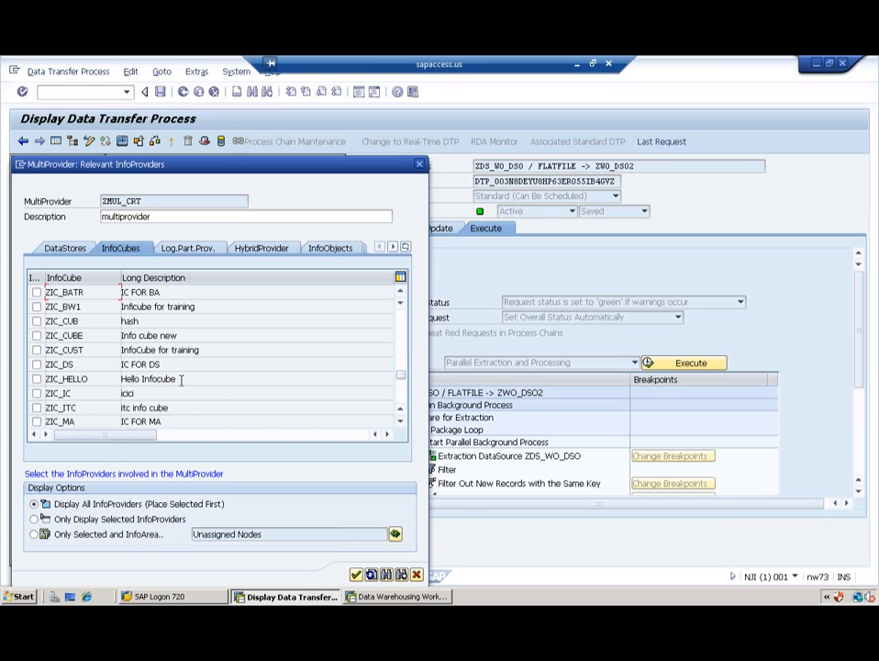
{"action": "left_click", "coordinate": [35, 336]}
{"action": "left_click", "coordinate": [356, 576]}
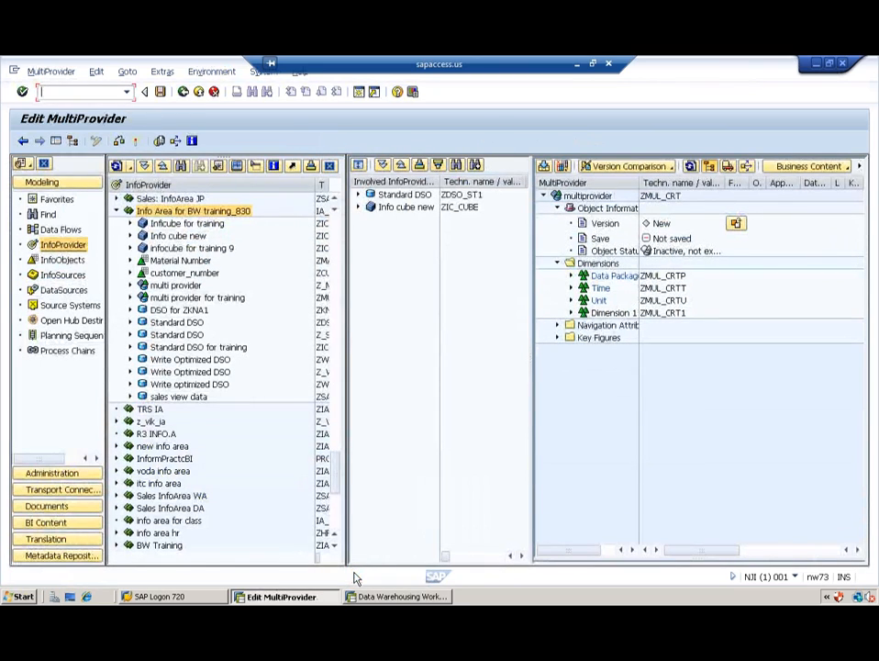
Step: Expand Info cube new and the Standard DSO, then browse the cube's dimensions, including Customer
{"action": "left_click", "coordinate": [358, 208]}
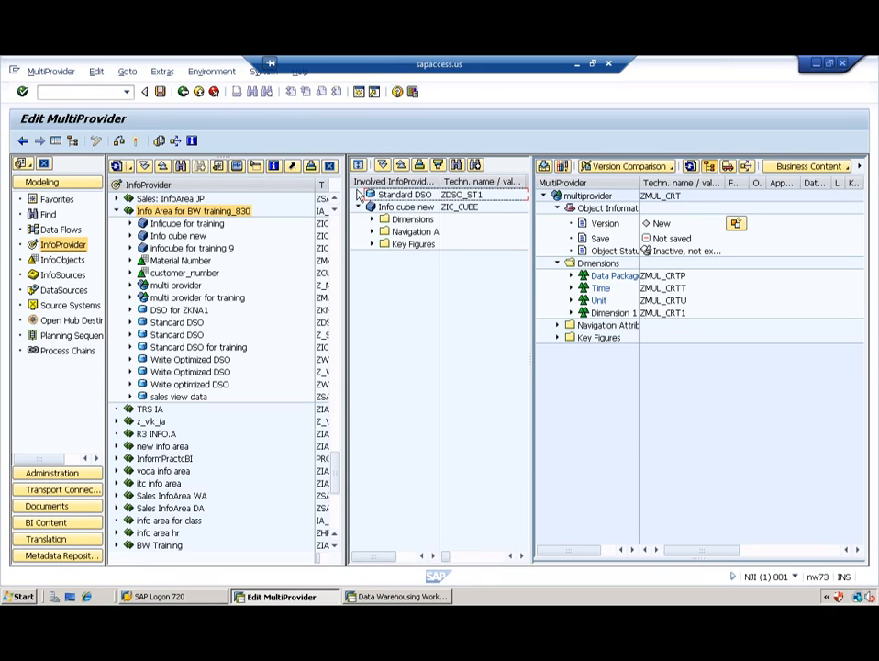
{"action": "left_click", "coordinate": [359, 195]}
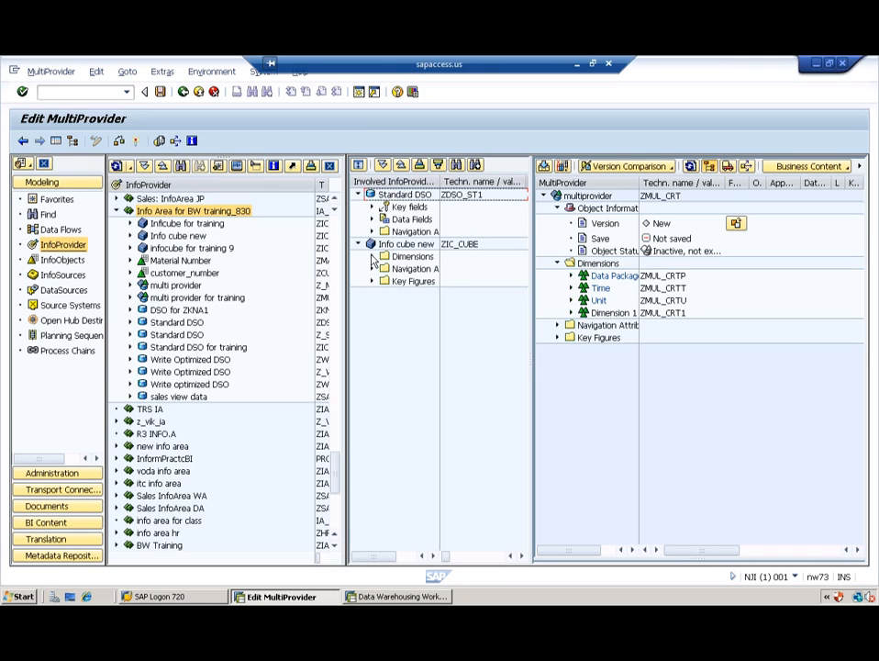
{"action": "left_click", "coordinate": [373, 257]}
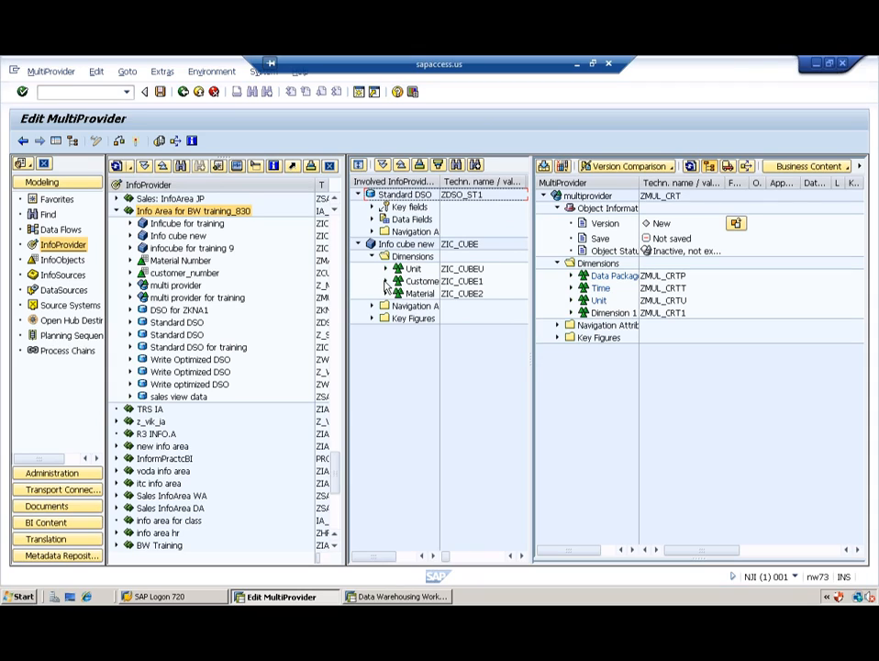
{"action": "left_click", "coordinate": [386, 281]}
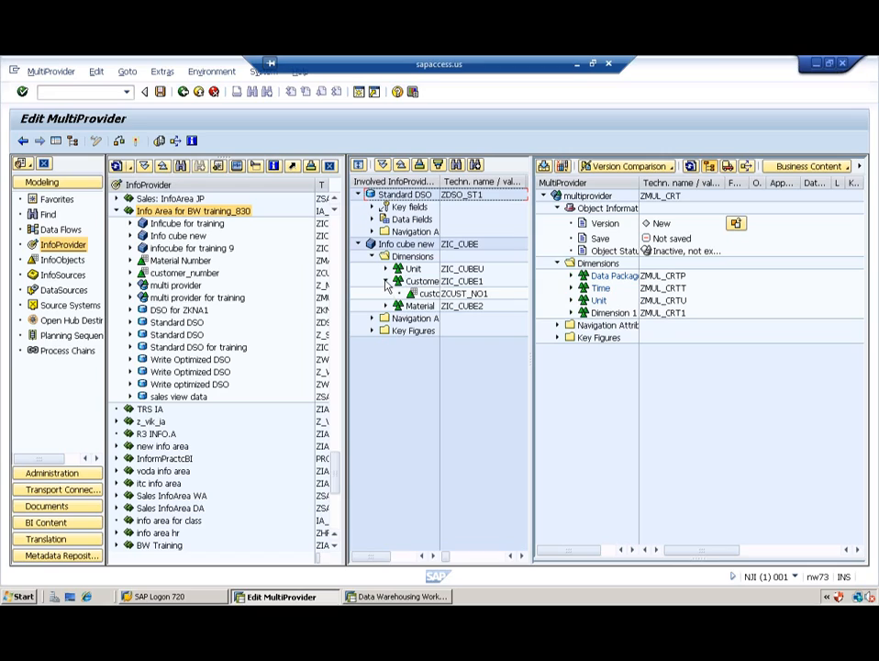
{"action": "left_click", "coordinate": [386, 281]}
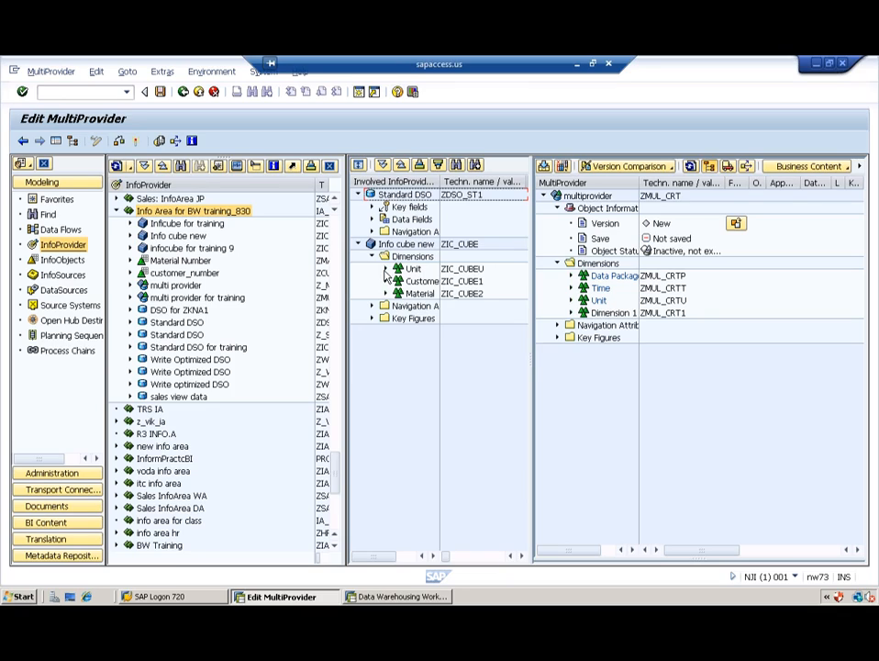
Step: Open the cube's Unit dimension with Currency Key, and expand the MultiProvider's Unit dimension
{"action": "left_click", "coordinate": [386, 270]}
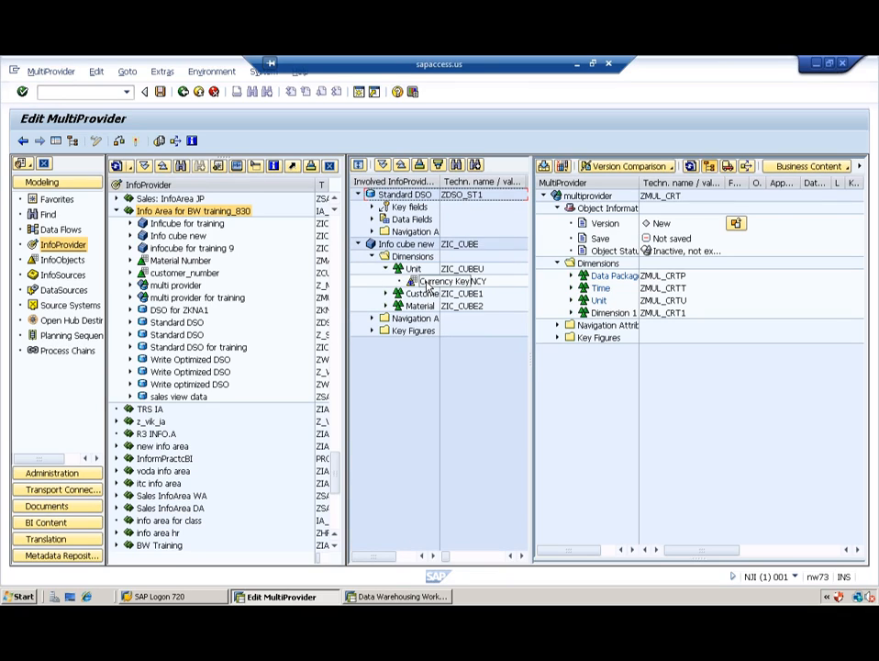
{"action": "left_click", "coordinate": [427, 282]}
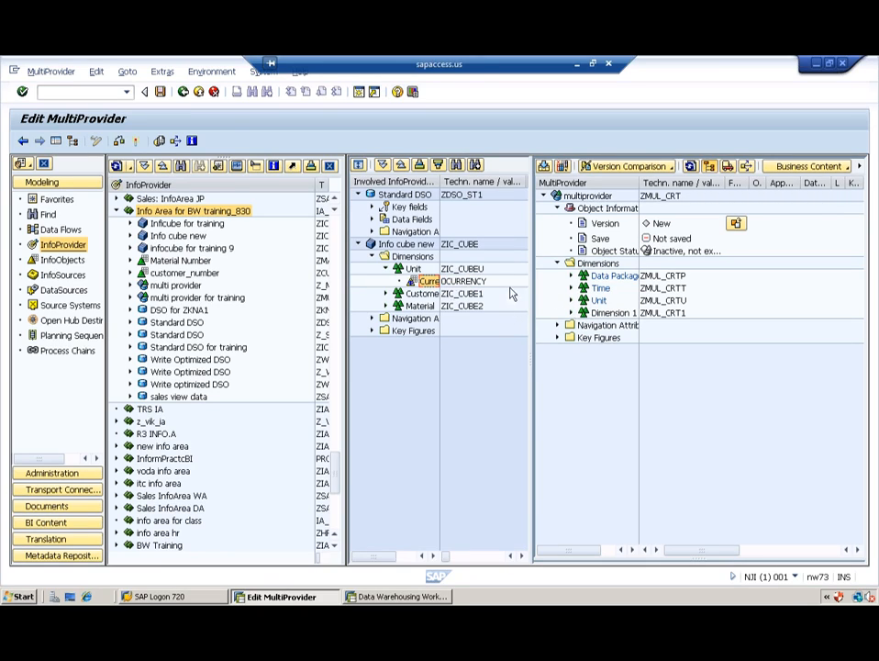
{"action": "left_click", "coordinate": [463, 281]}
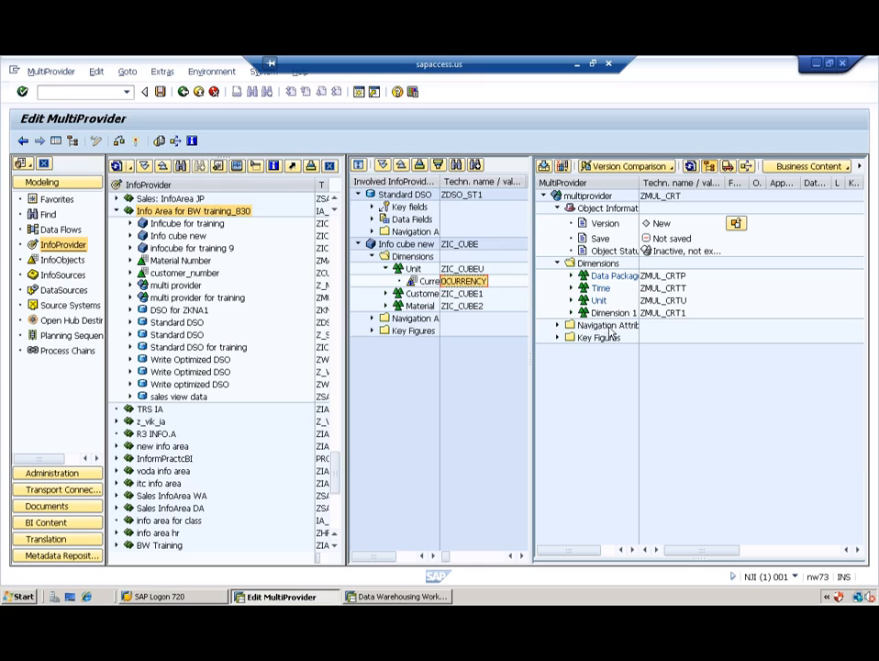
{"action": "left_click", "coordinate": [413, 269]}
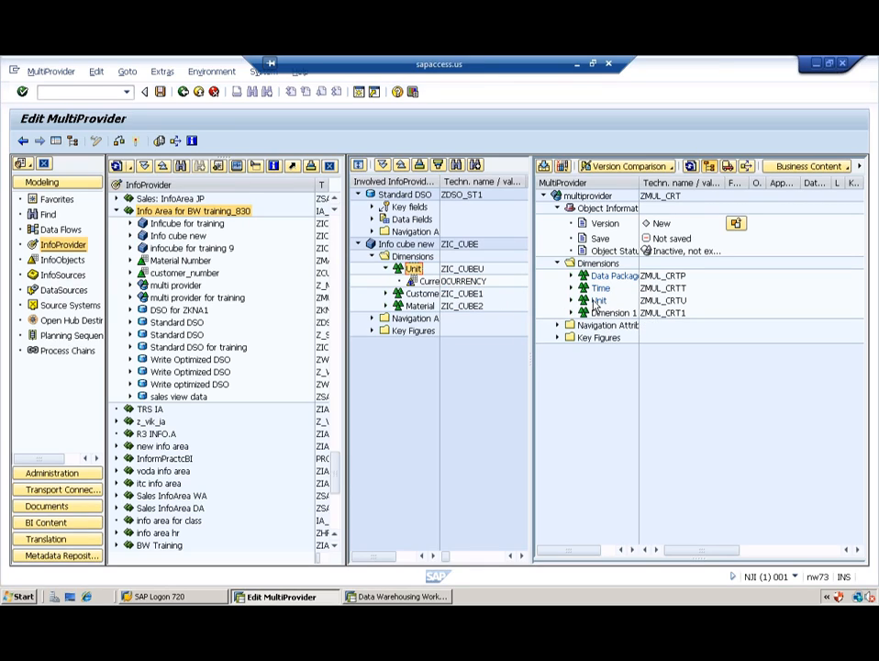
{"action": "left_click", "coordinate": [572, 301]}
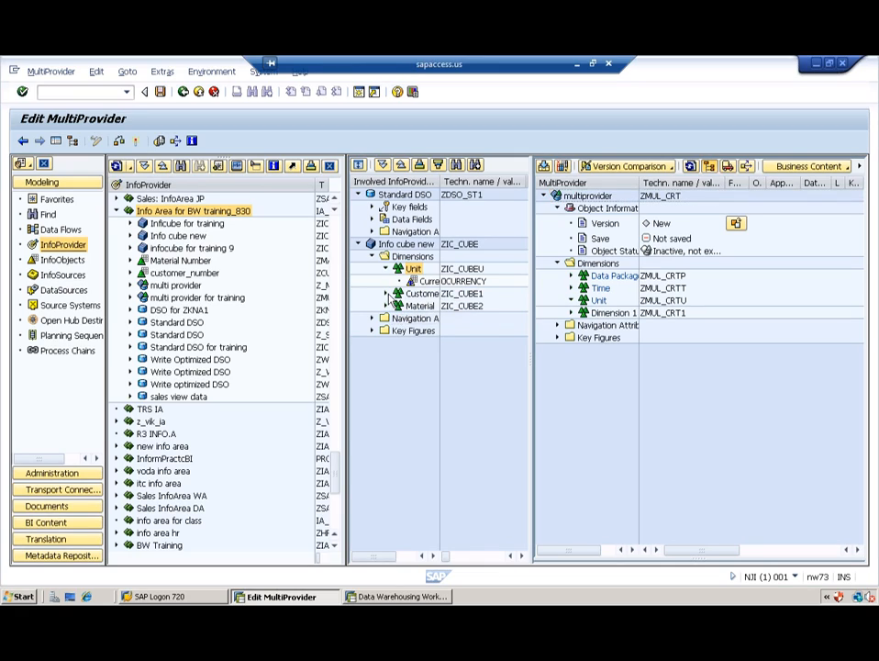
{"action": "left_click", "coordinate": [387, 293]}
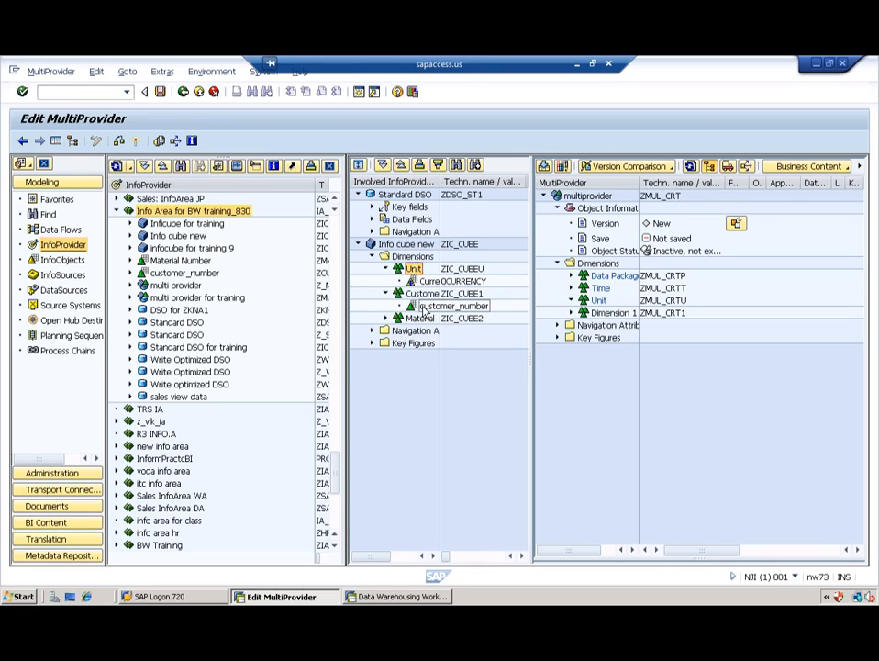
Step: Add customer_number to the MultiProvider's Dimension 1 and rename that dimension 'customer'
{"action": "left_click_drag", "start_coordinate": [424, 306], "coordinate": [588, 316]}
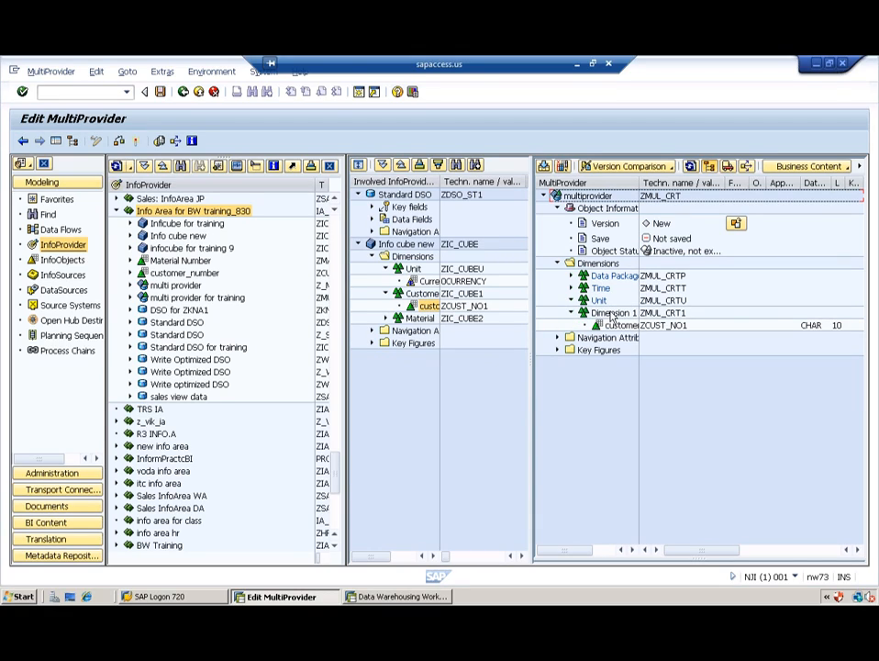
{"action": "left_click", "coordinate": [612, 314]}
{"action": "right_click", "coordinate": [612, 313]}
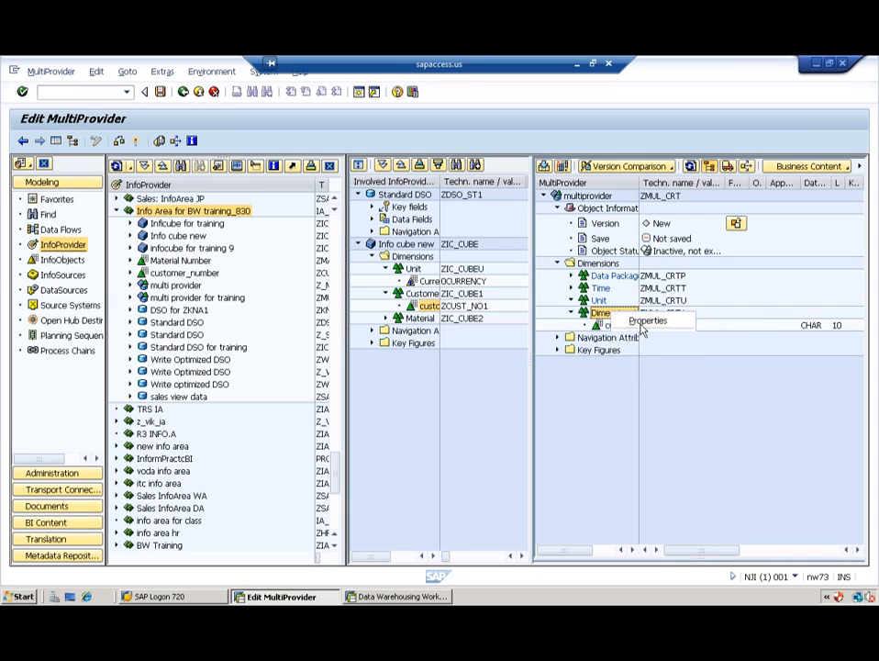
{"action": "left_click", "coordinate": [645, 322]}
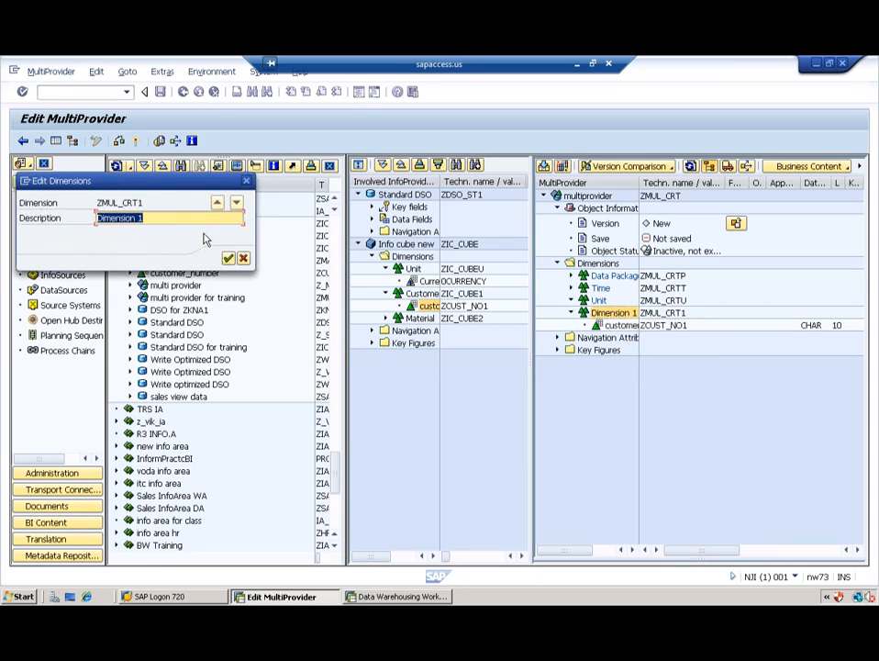
{"action": "type", "text": "customer"}
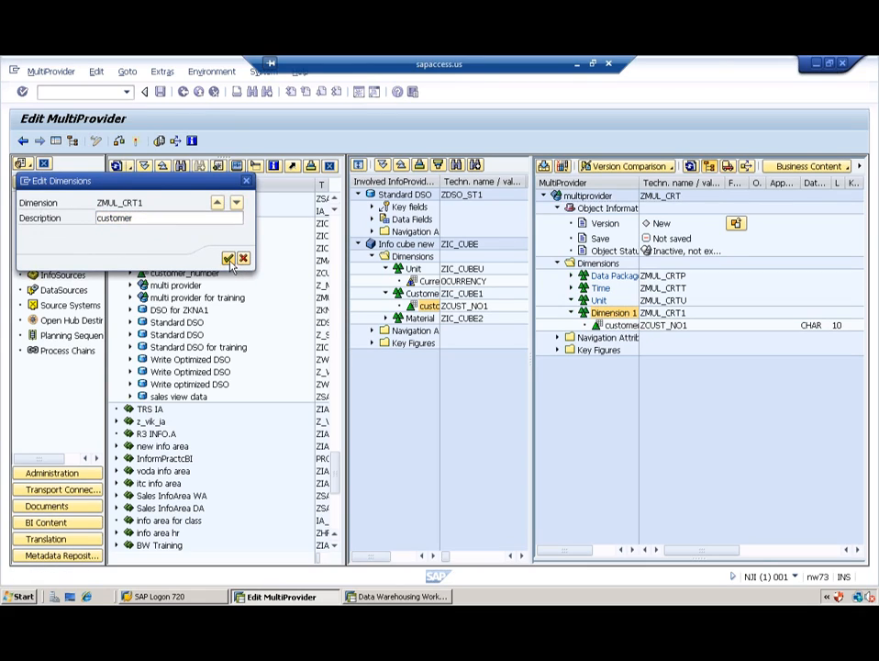
{"action": "left_click", "coordinate": [228, 258]}
Step: Add the cube's Material dimension to the MultiProvider and put Currency into its Unit dimension
{"action": "left_click_drag", "start_coordinate": [419, 319], "coordinate": [592, 266]}
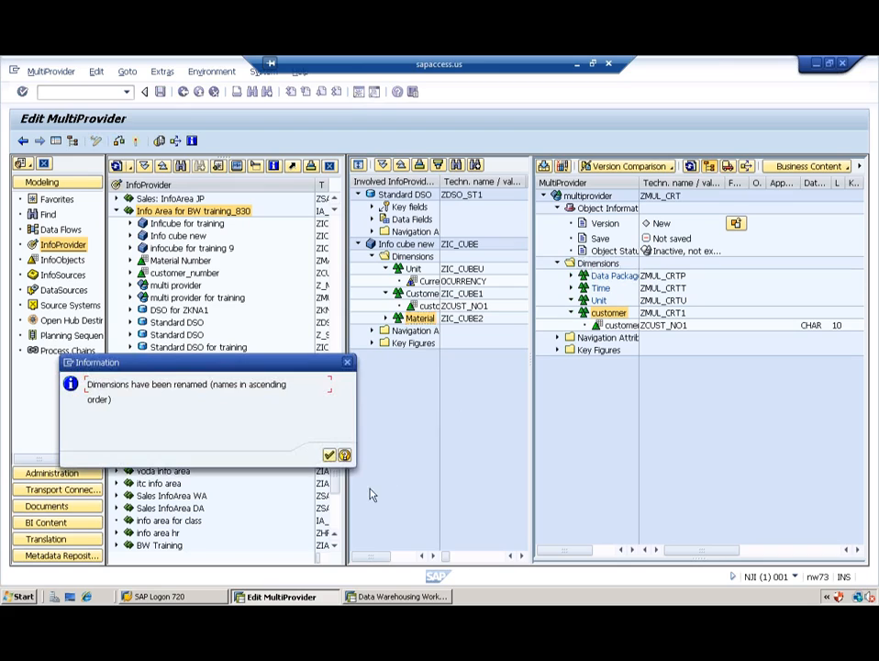
{"action": "left_click", "coordinate": [330, 456]}
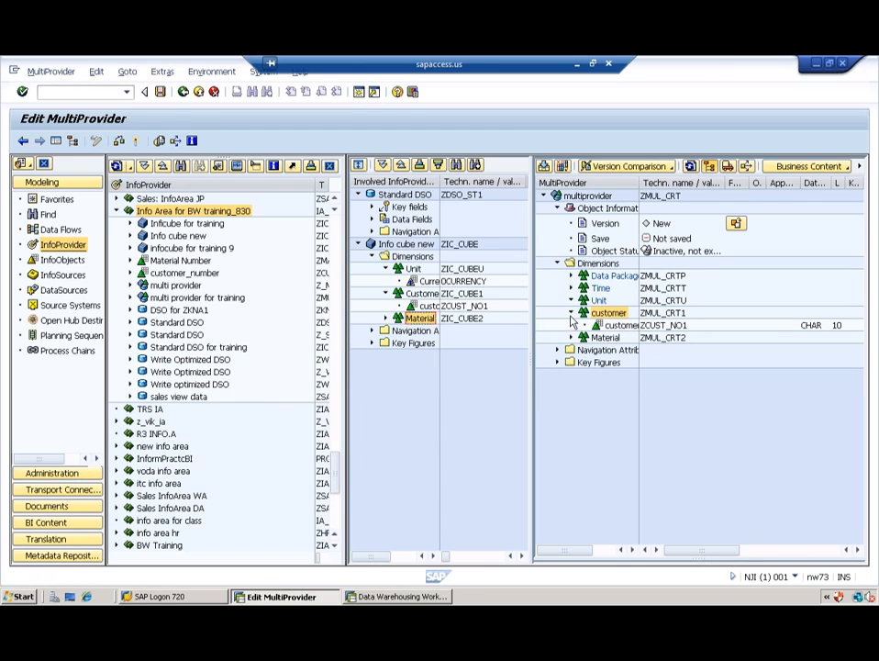
{"action": "left_click", "coordinate": [571, 312]}
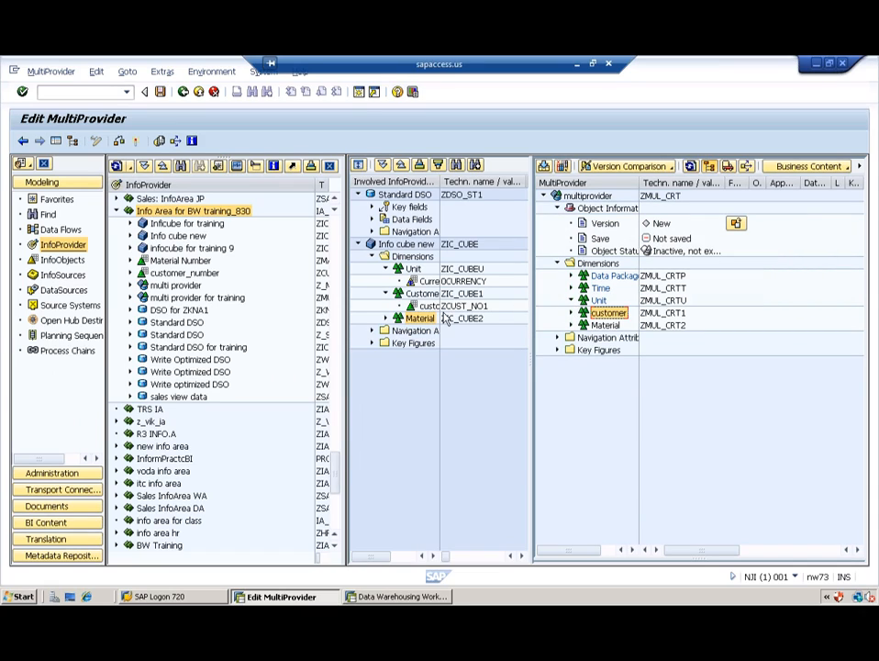
{"action": "left_click_drag", "start_coordinate": [424, 286], "coordinate": [592, 312]}
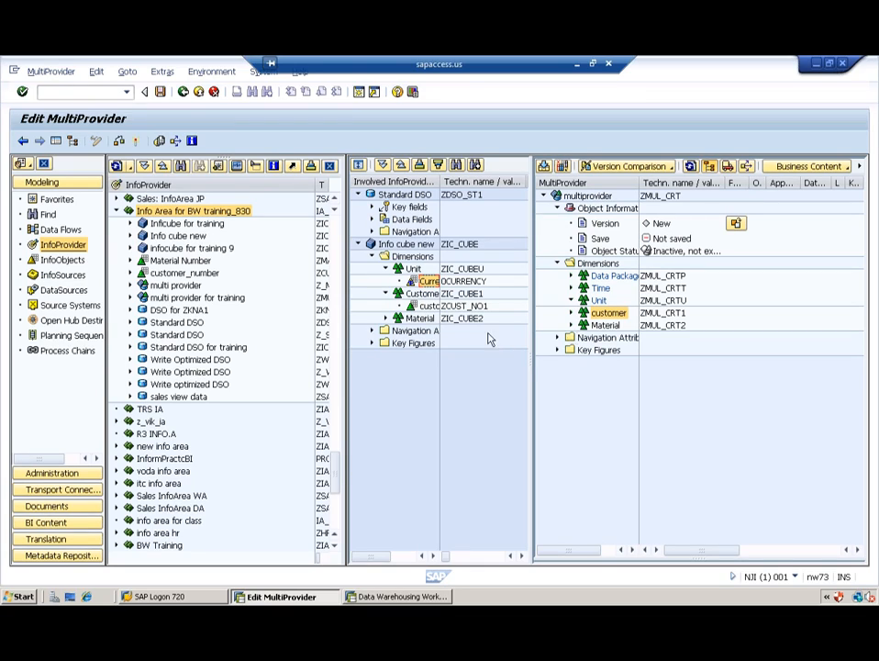
Step: Copy the cube's Price, Quantity and Revenue key figures into the MultiProvider's Key Figures
{"action": "left_click", "coordinate": [372, 343]}
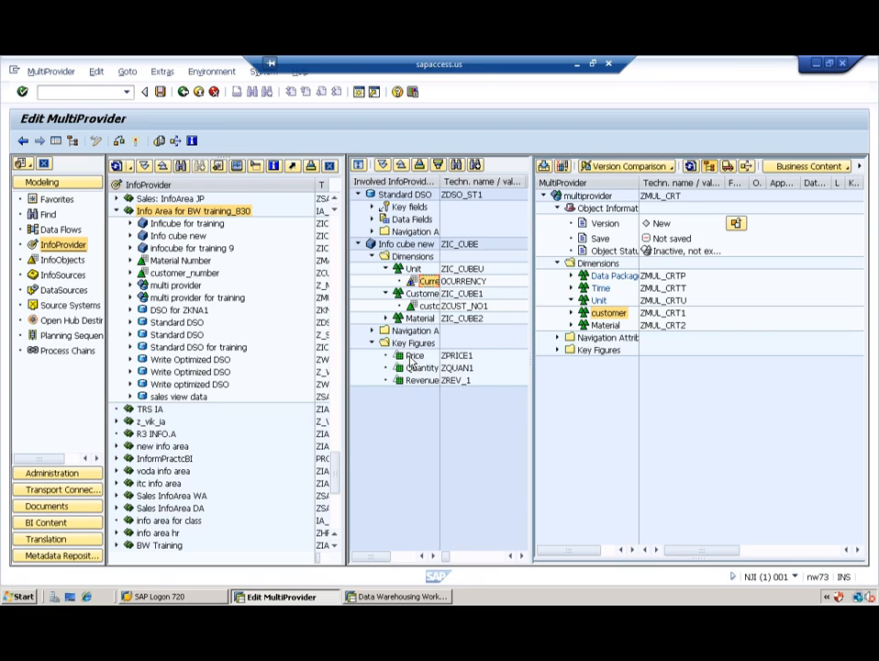
{"action": "left_click_drag", "start_coordinate": [415, 355], "coordinate": [575, 356]}
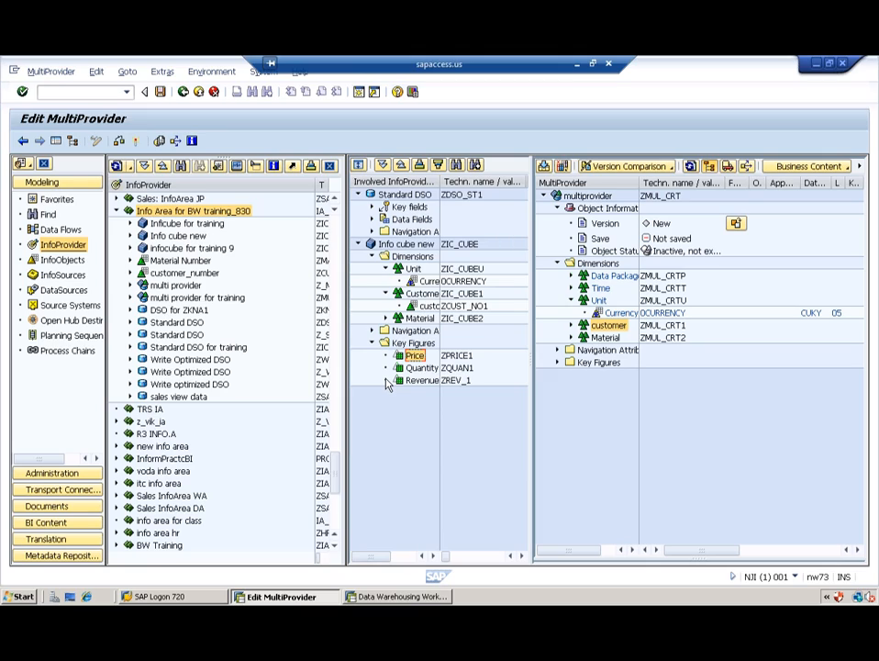
{"action": "left_click_drag", "start_coordinate": [417, 367], "coordinate": [599, 365]}
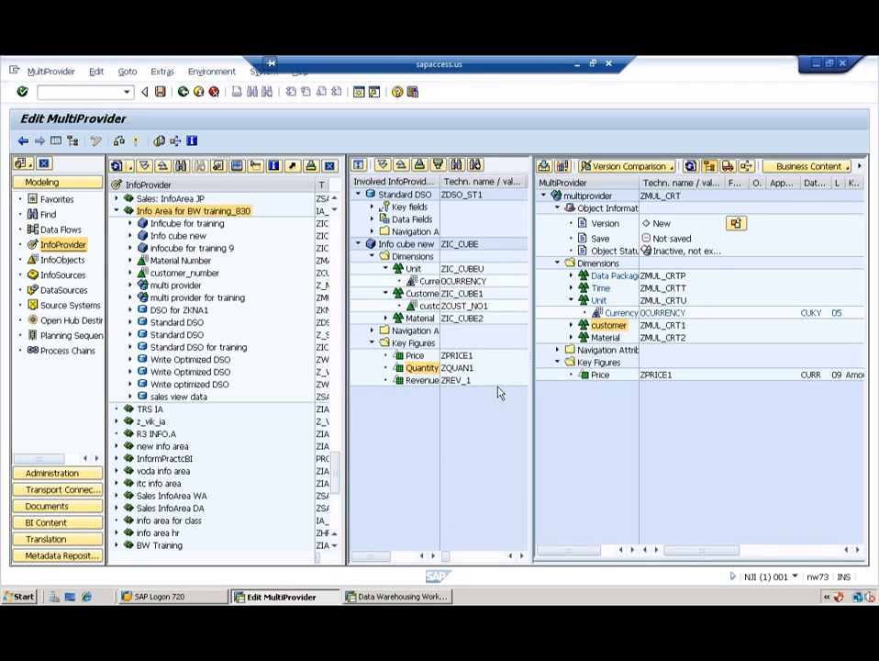
{"action": "left_click_drag", "start_coordinate": [412, 382], "coordinate": [598, 367]}
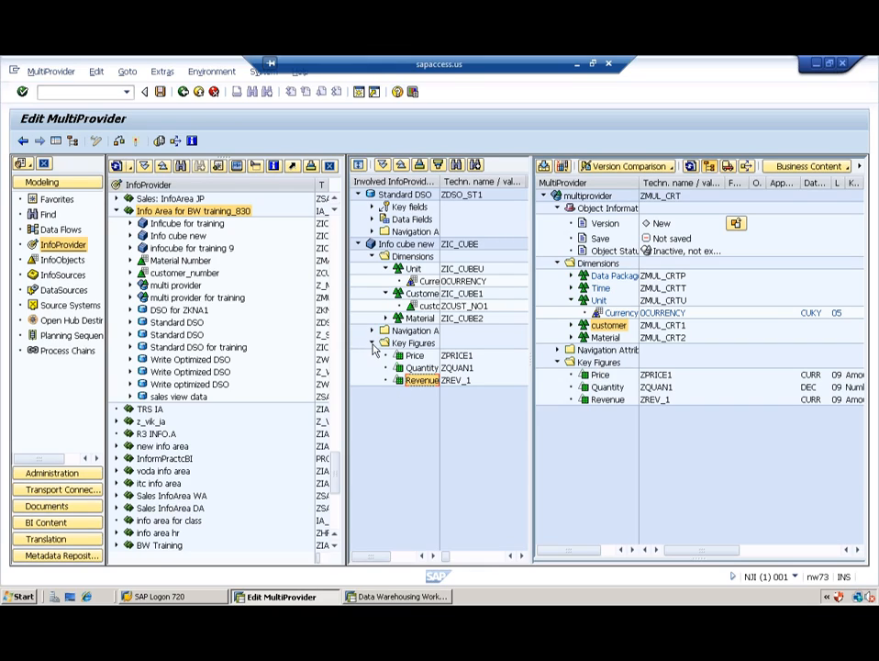
{"action": "left_click", "coordinate": [372, 343]}
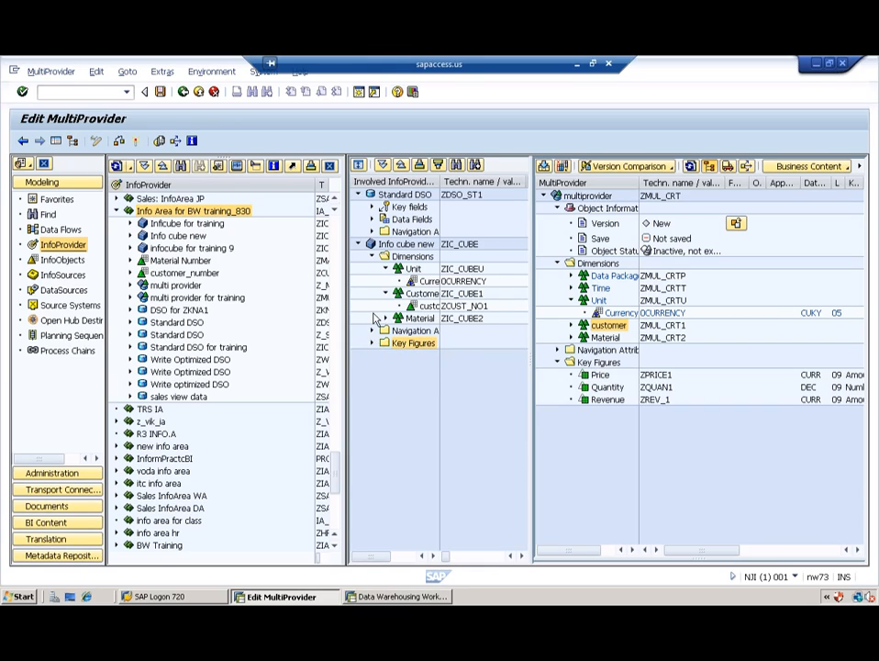
{"action": "left_click", "coordinate": [373, 256]}
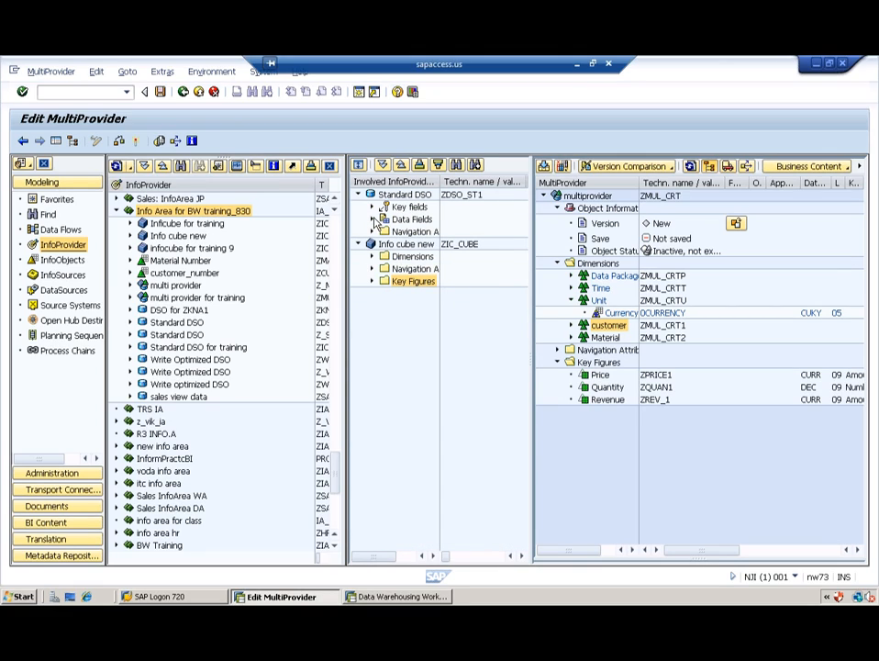
{"action": "left_click", "coordinate": [372, 220]}
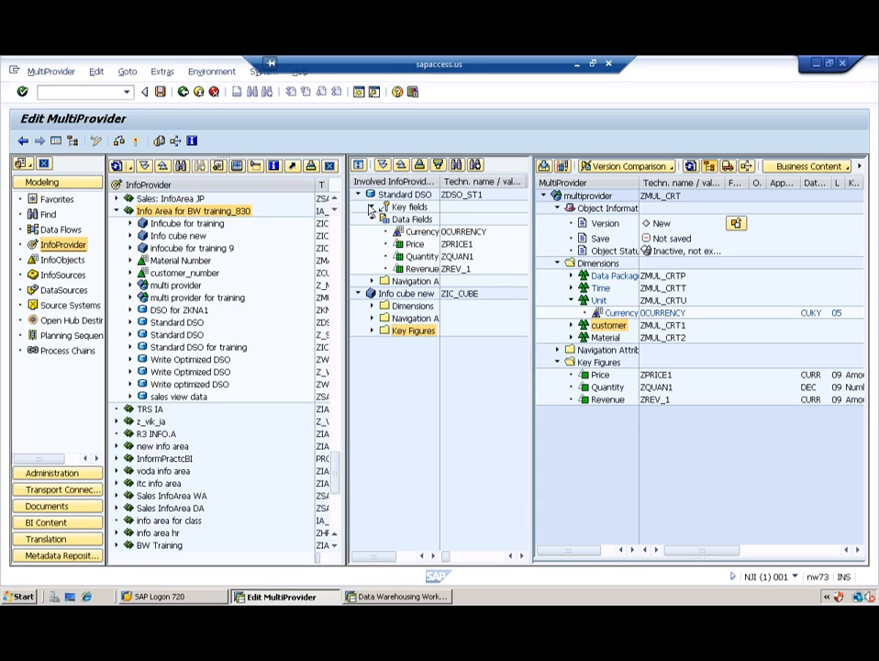
{"action": "left_click", "coordinate": [372, 207]}
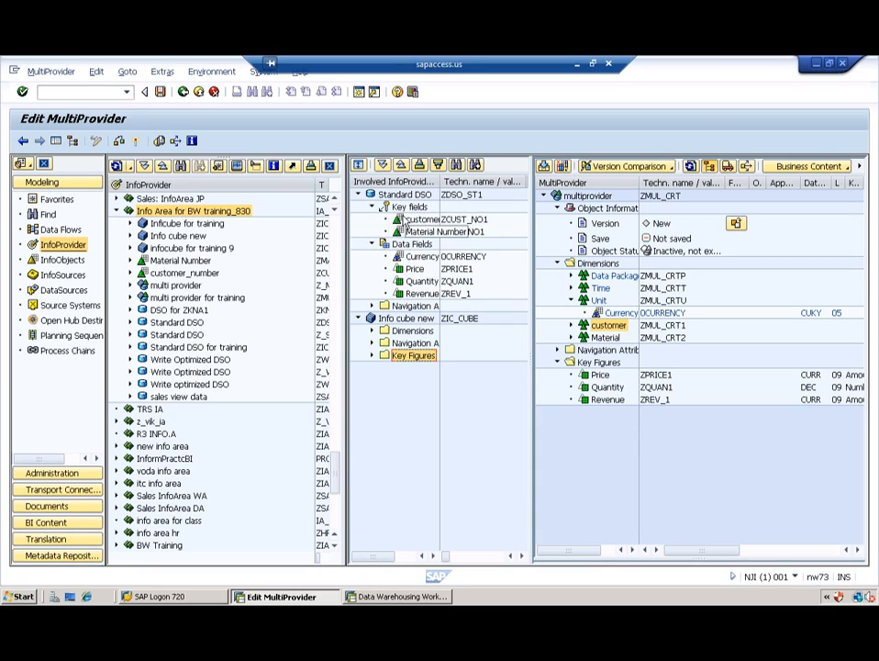
{"action": "left_click", "coordinate": [372, 207]}
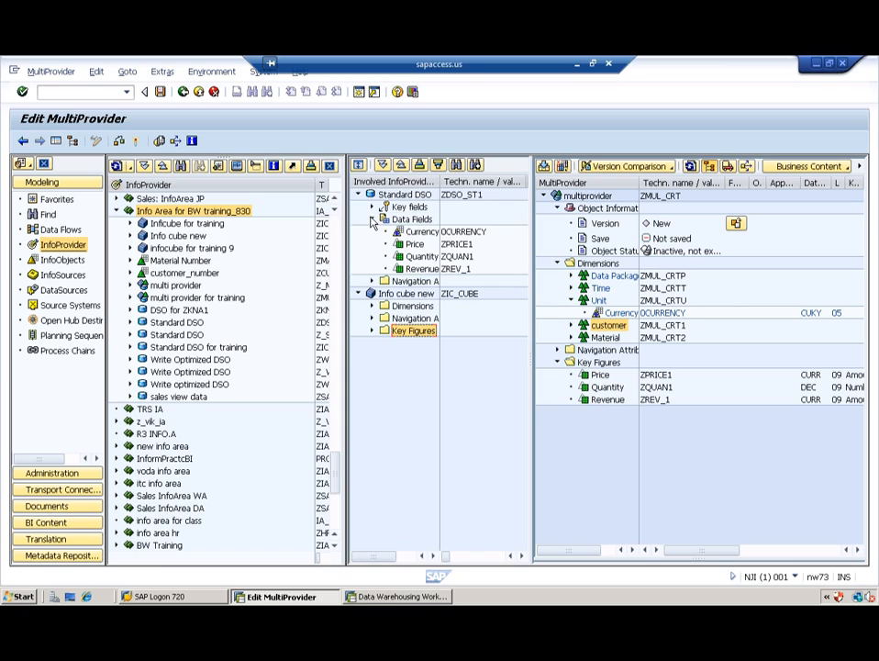
{"action": "left_click", "coordinate": [371, 220]}
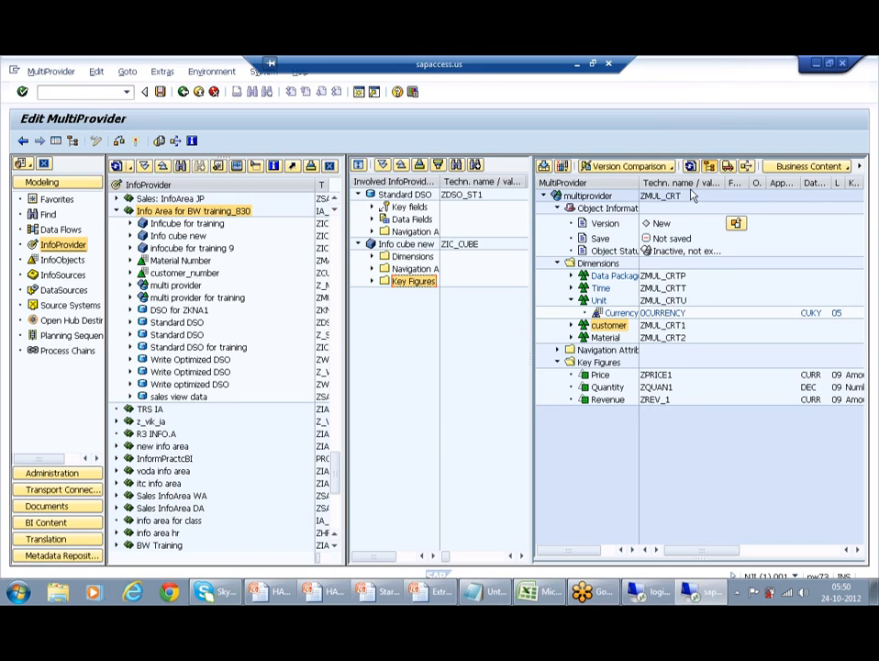
{"action": "left_click", "coordinate": [571, 325]}
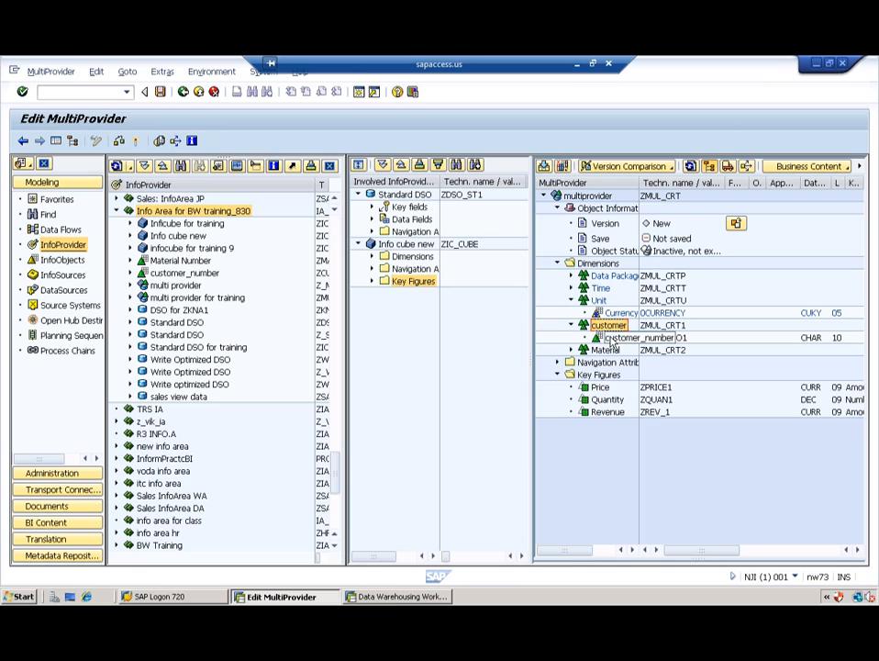
Step: Identify customer_number with the Standard DSO ZDSO_ST1
{"action": "right_click", "coordinate": [610, 339]}
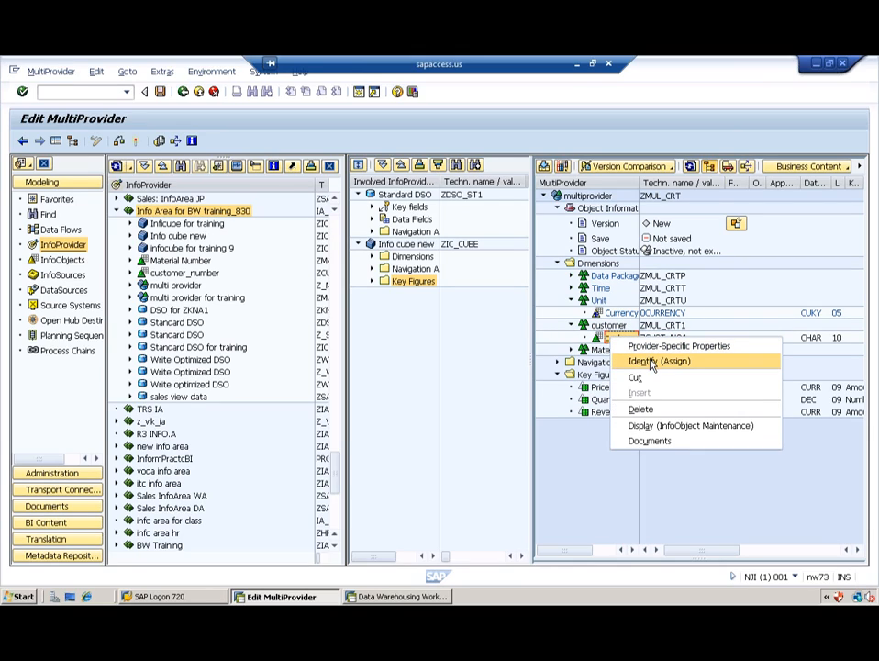
{"action": "left_click", "coordinate": [653, 362]}
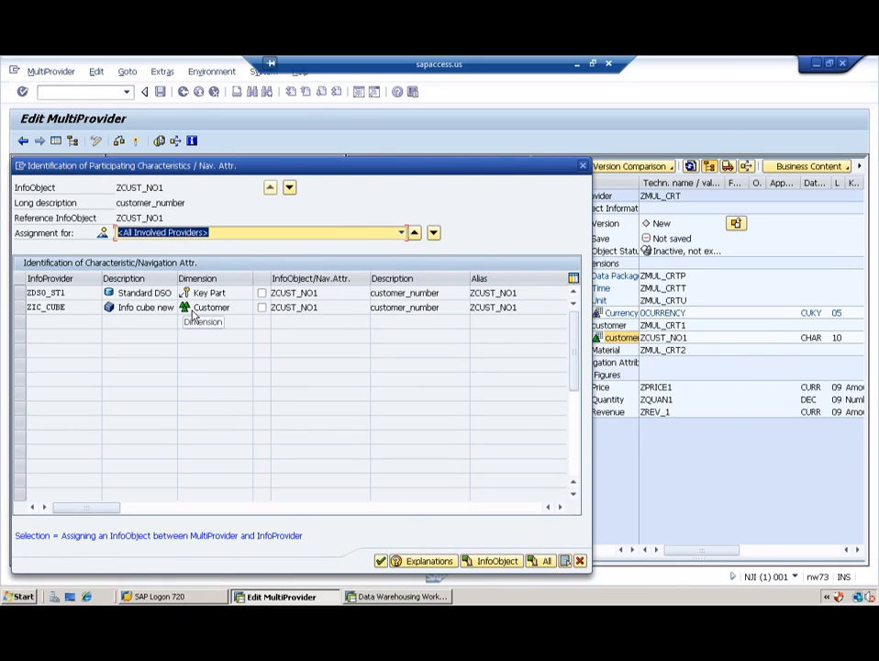
{"action": "left_click", "coordinate": [263, 294]}
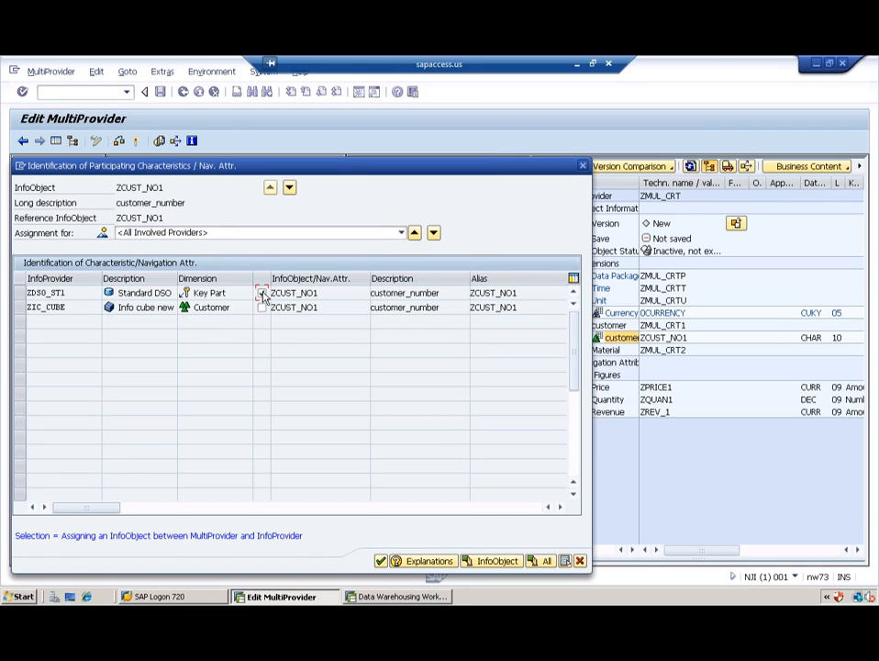
{"action": "left_click", "coordinate": [381, 559]}
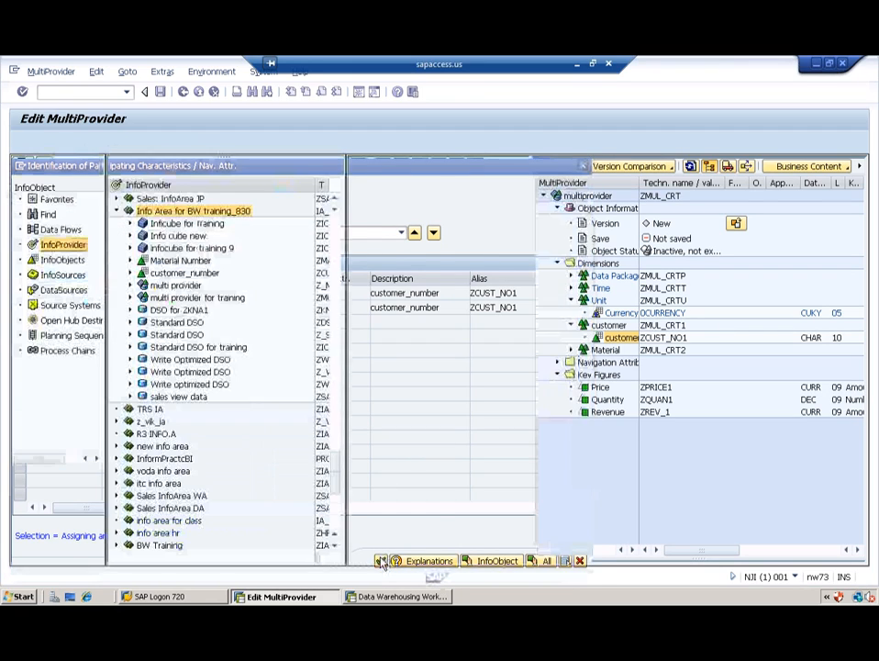
Step: Identify Material Number in the Material dimension with the InfoCube ZIC_CUBE
{"action": "left_click", "coordinate": [571, 350]}
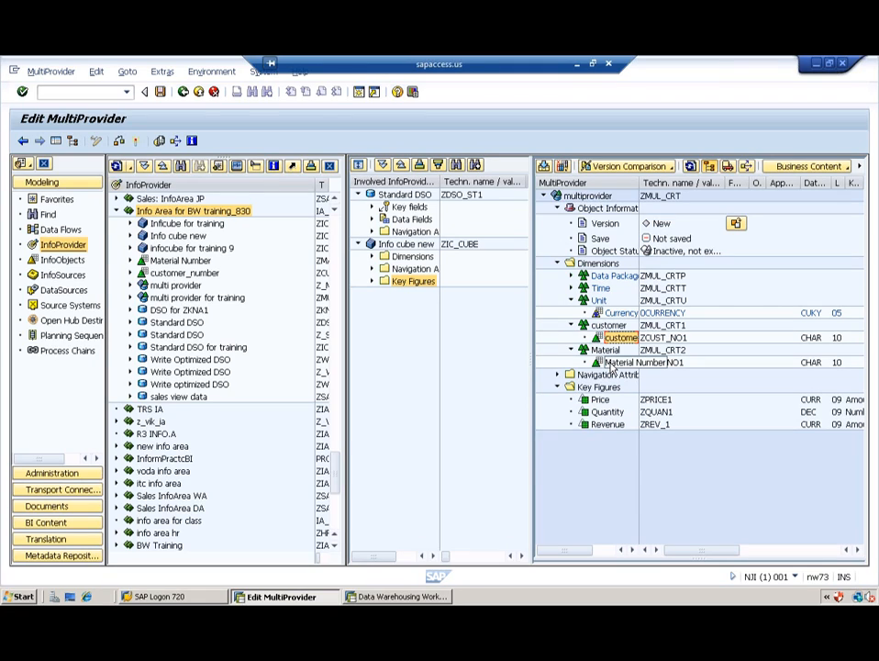
{"action": "right_click", "coordinate": [611, 364]}
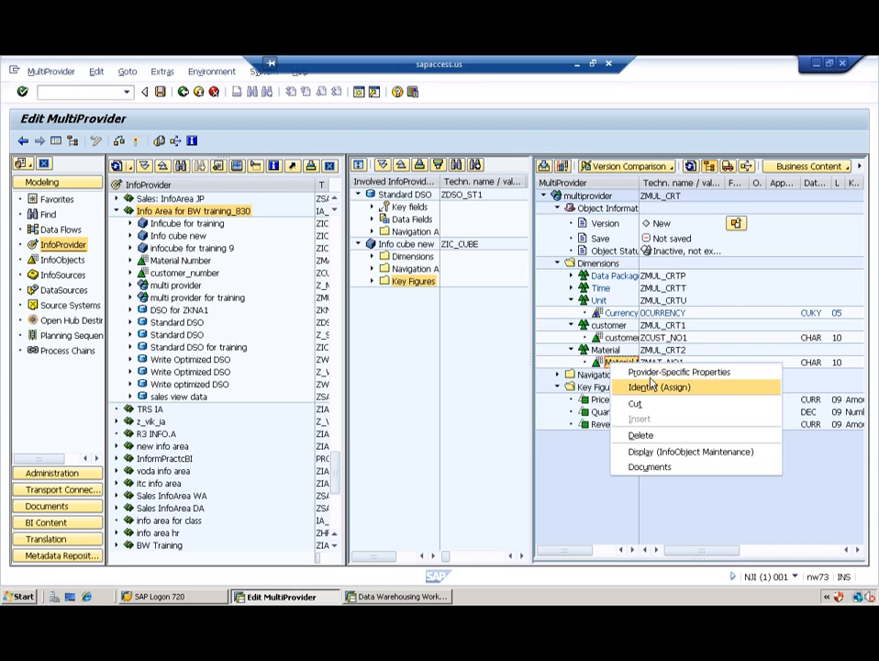
{"action": "left_click", "coordinate": [647, 386]}
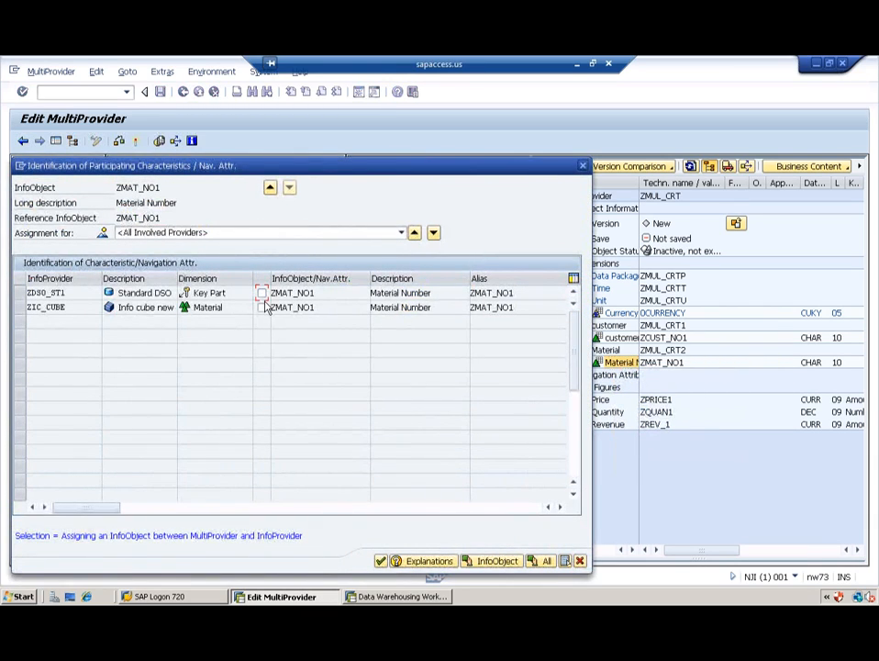
{"action": "left_click", "coordinate": [263, 309]}
{"action": "left_click", "coordinate": [380, 560]}
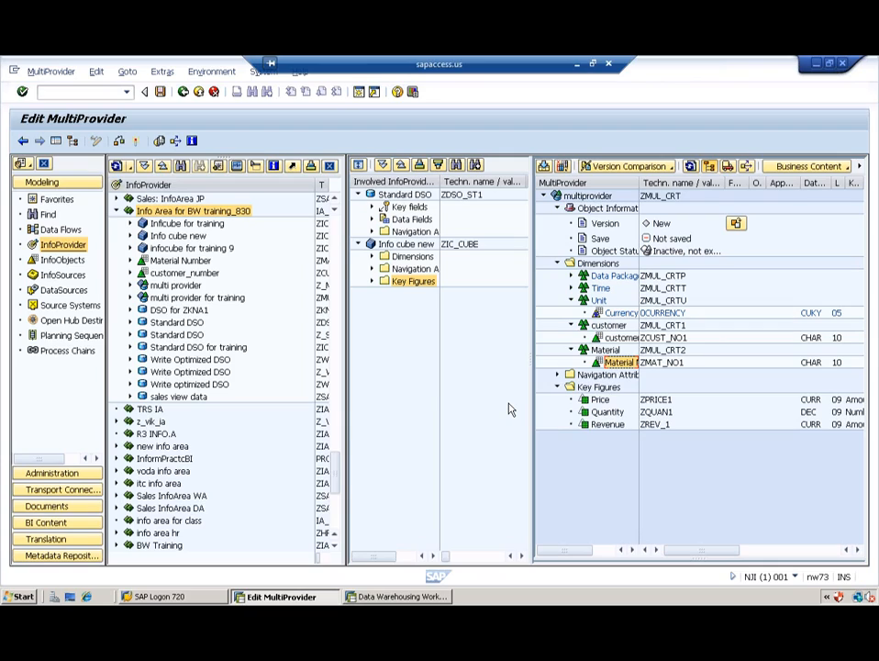
Step: Assign the Price key figure to InfoCube ZIC_CUBE
{"action": "left_click", "coordinate": [599, 402]}
{"action": "right_click", "coordinate": [599, 404]}
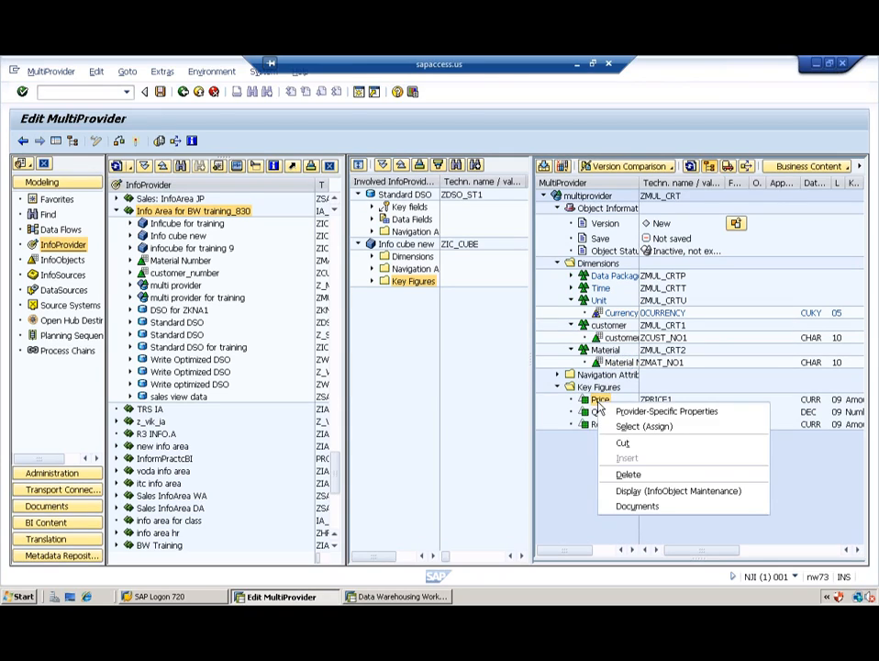
{"action": "left_click", "coordinate": [645, 427]}
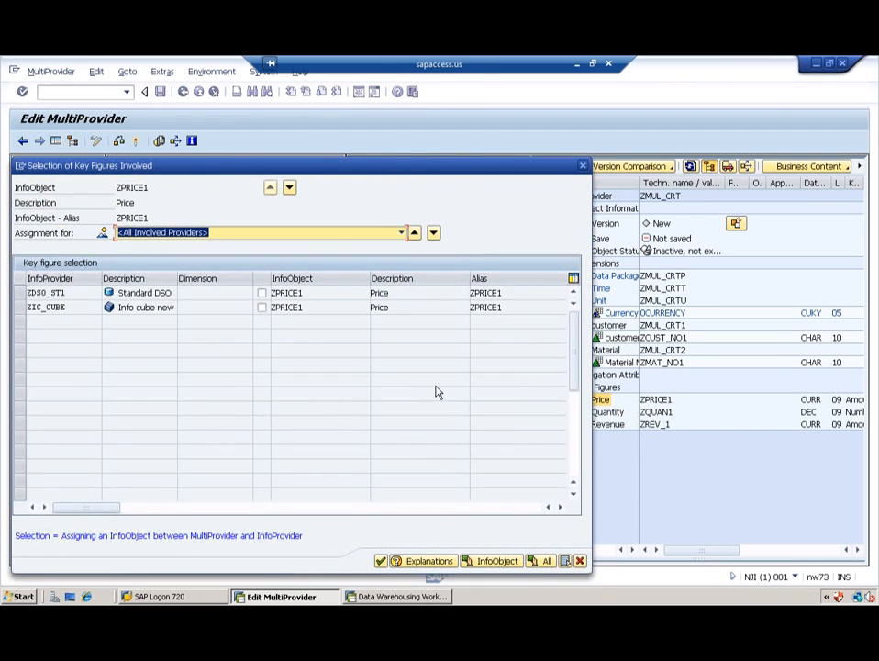
{"action": "left_click", "coordinate": [262, 309]}
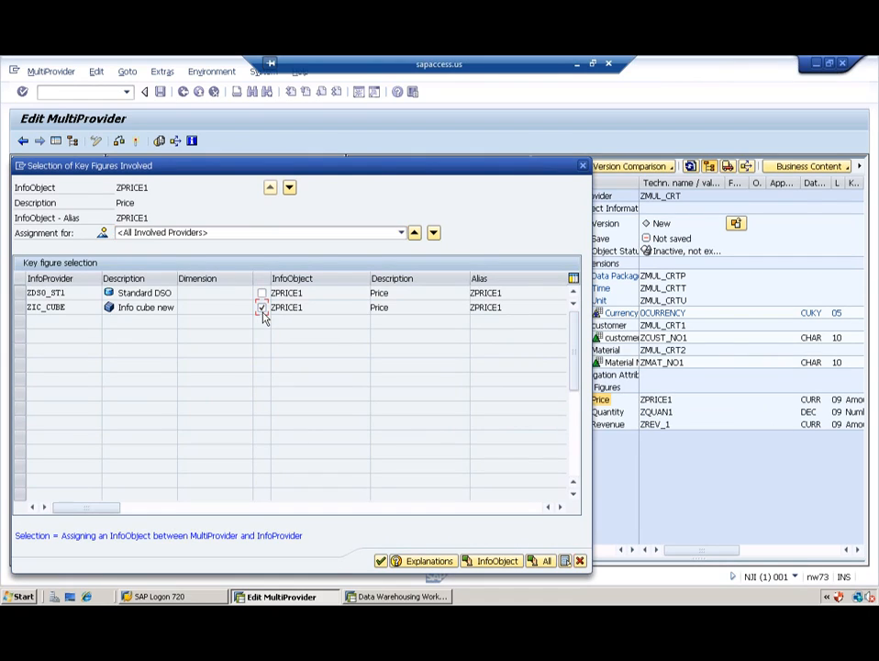
{"action": "left_click", "coordinate": [380, 561]}
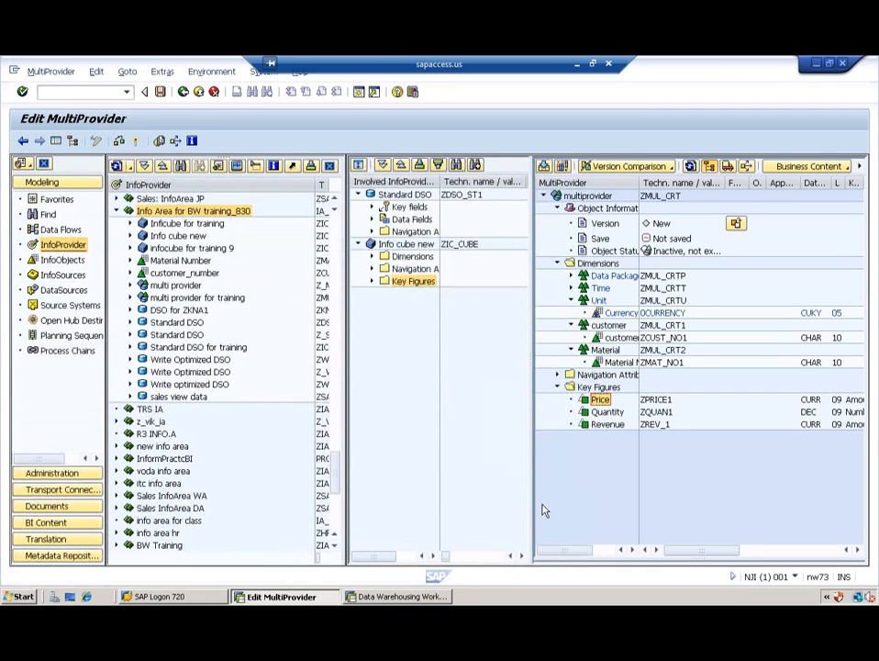
Step: Assign the Quantity and Revenue key figures to the Standard DSO ZDSO_ST1
{"action": "right_click", "coordinate": [611, 414]}
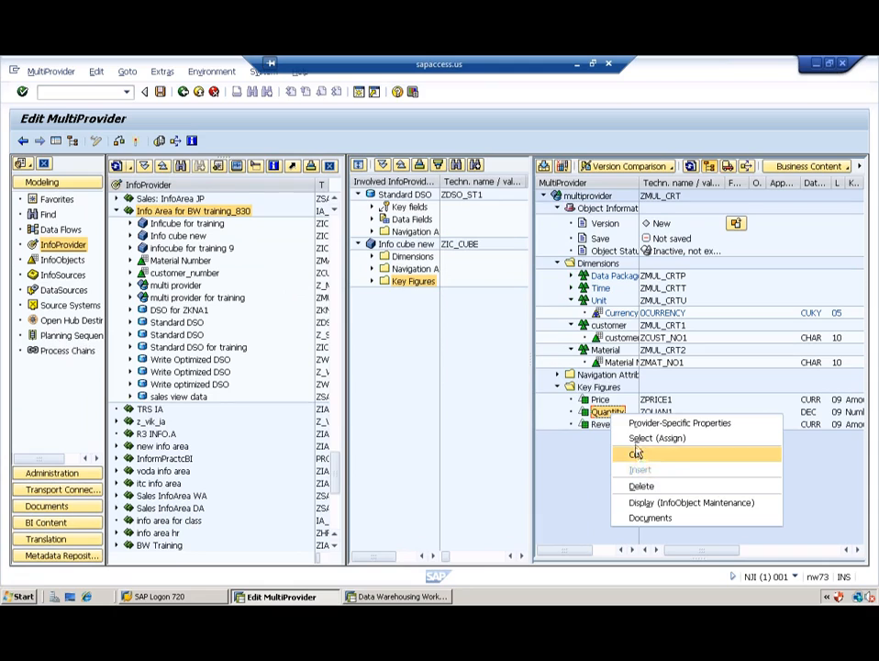
{"action": "left_click", "coordinate": [641, 439]}
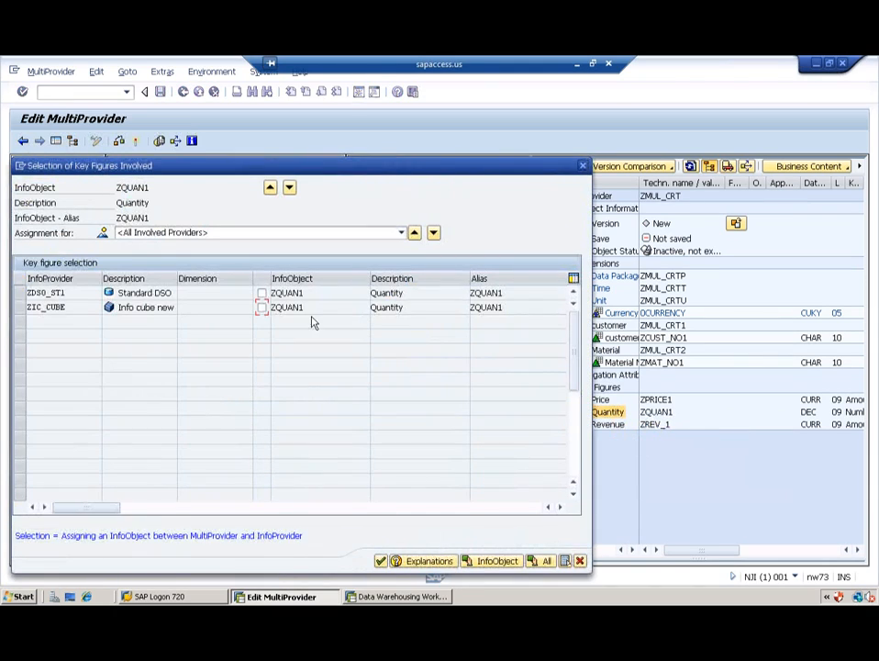
{"action": "left_click", "coordinate": [262, 293]}
{"action": "left_click", "coordinate": [379, 561]}
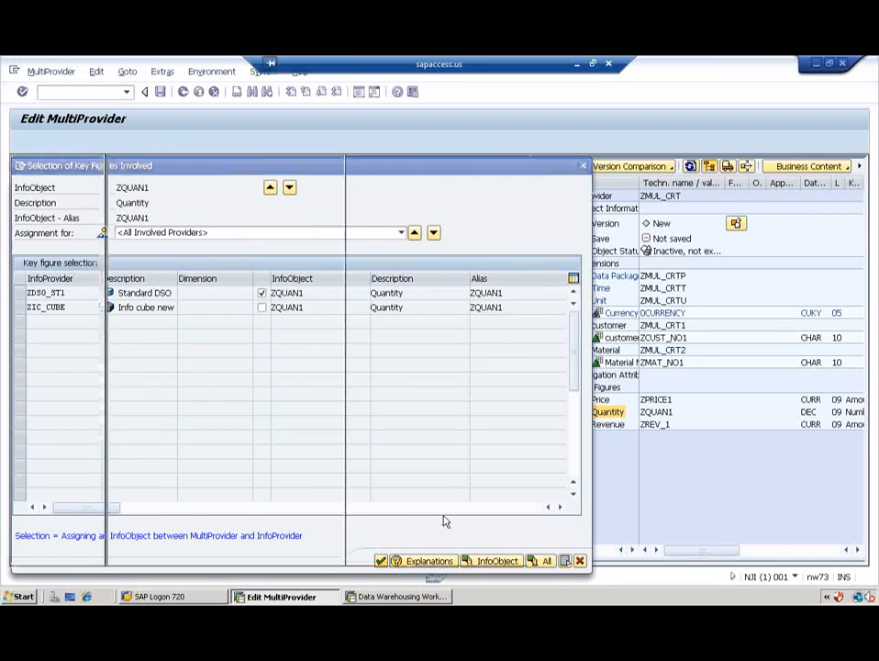
{"action": "right_click", "coordinate": [604, 425]}
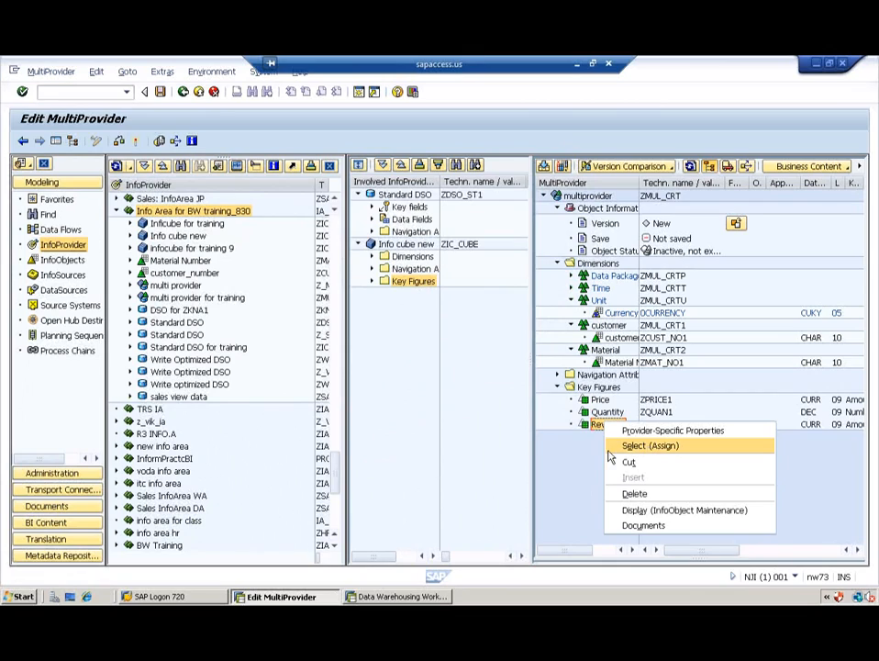
{"action": "left_click", "coordinate": [633, 446]}
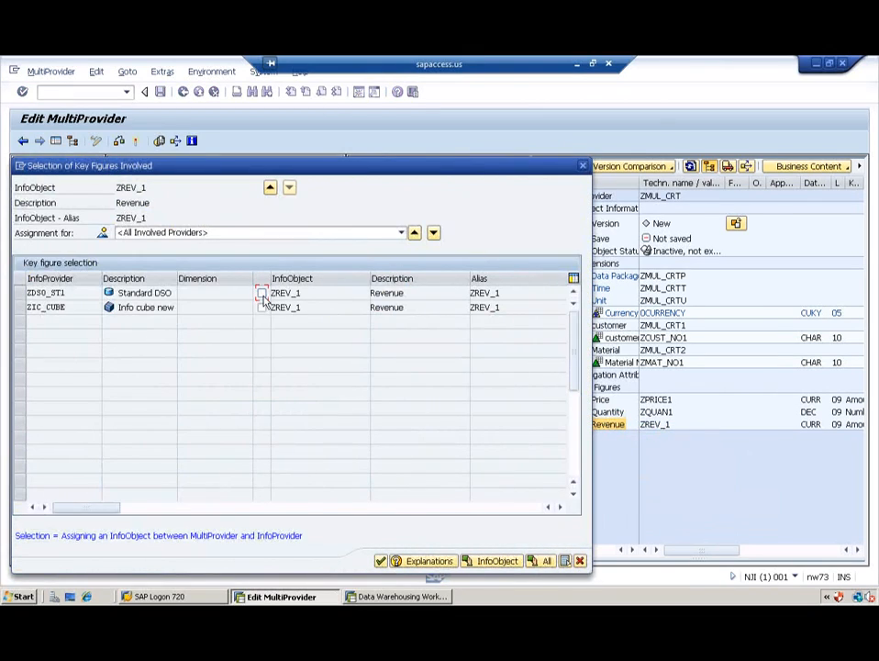
{"action": "left_click", "coordinate": [262, 294]}
{"action": "left_click", "coordinate": [380, 562]}
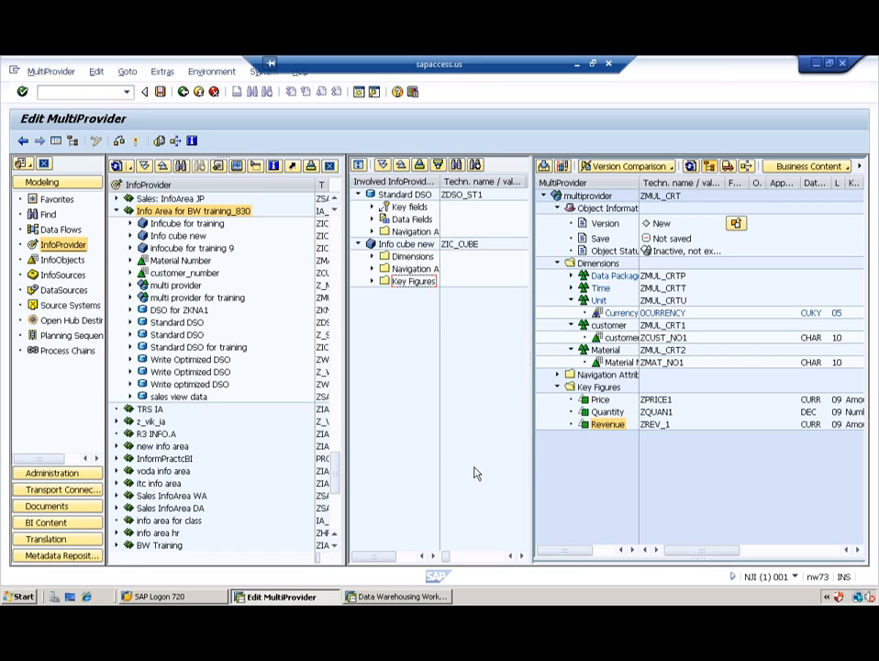
Step: Check and activate ZMUL_CRT, accepting the warnings log and confirming Still activate
{"action": "left_click", "coordinate": [125, 141]}
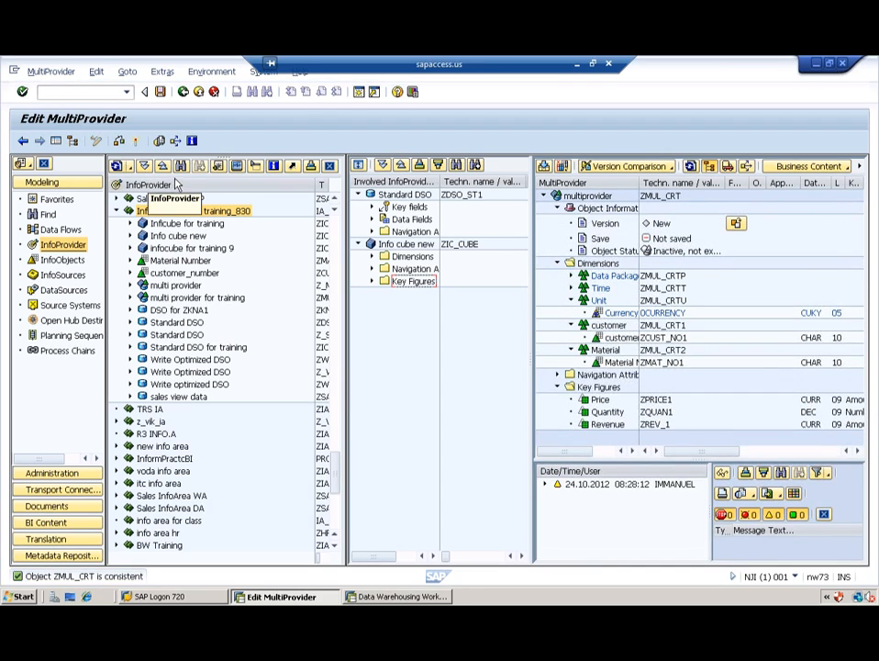
{"action": "left_click", "coordinate": [137, 142]}
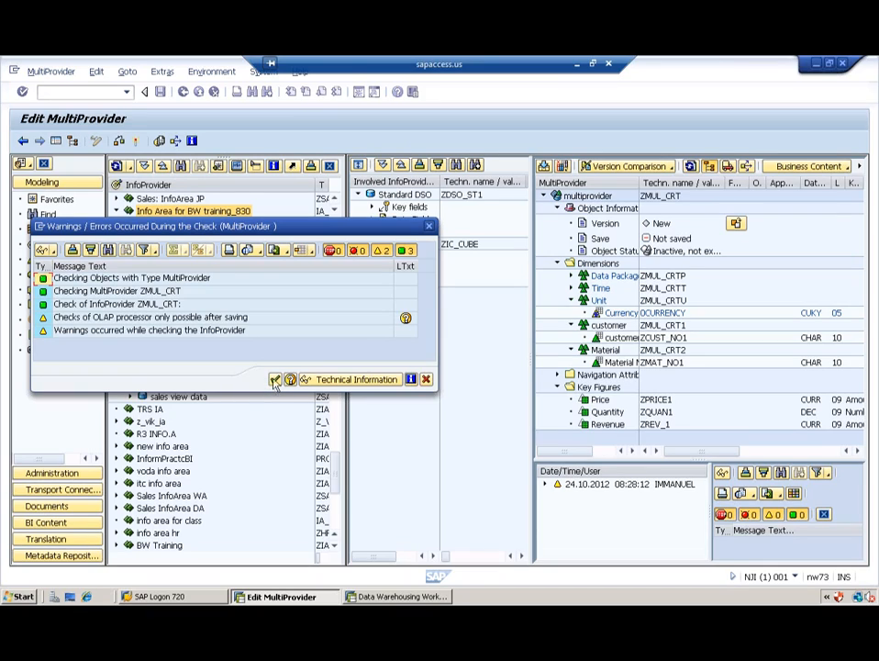
{"action": "left_click", "coordinate": [274, 380]}
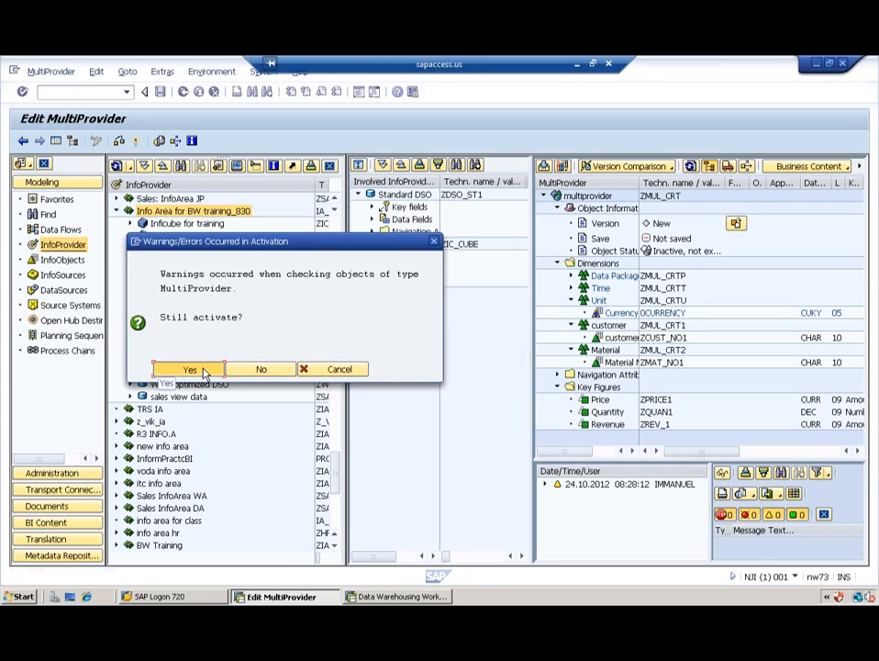
{"action": "left_click", "coordinate": [203, 370]}
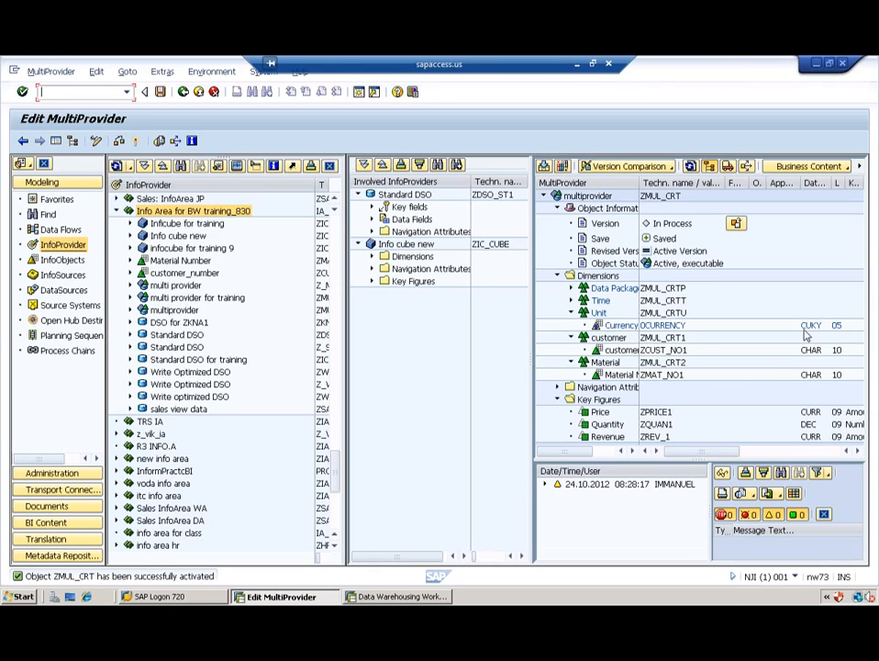
{"action": "left_click", "coordinate": [870, 472]}
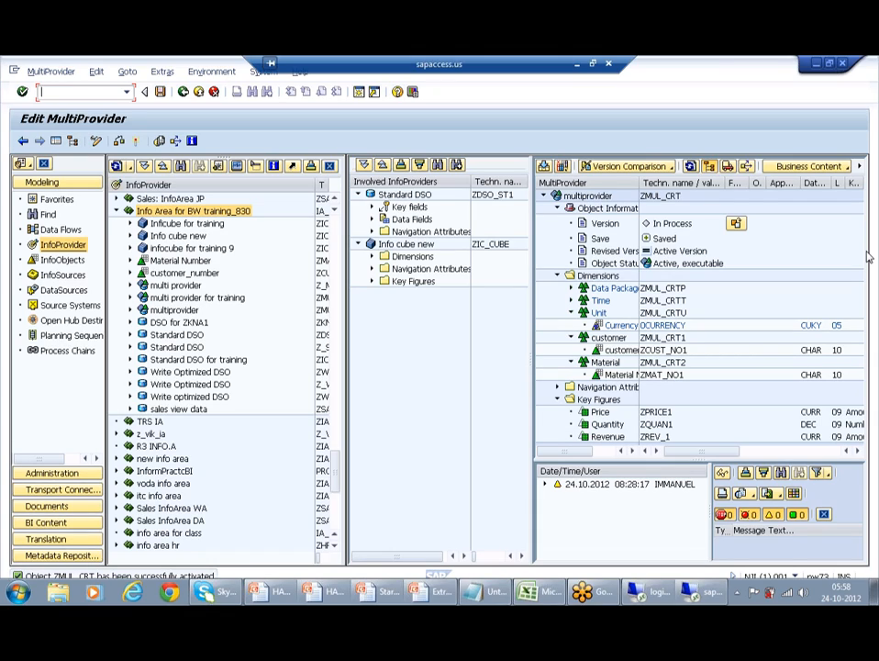
Step: Go back from Edit MultiProvider to the Modeling InfoProvider view
{"action": "left_click", "coordinate": [198, 93]}
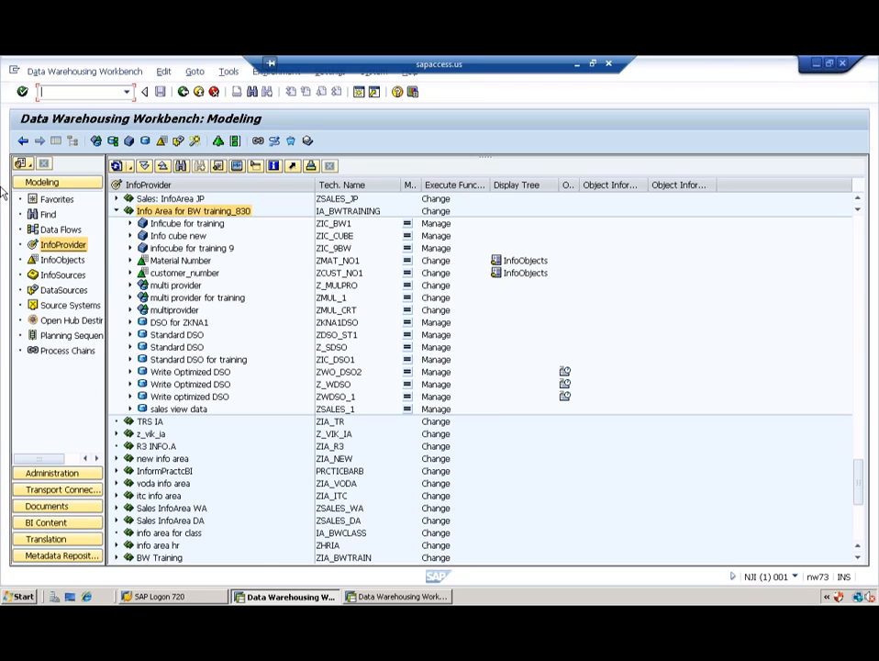
Step: Start a new analysis process in the Analysis Process Designer under the General application folder
{"action": "left_click", "coordinate": [275, 141]}
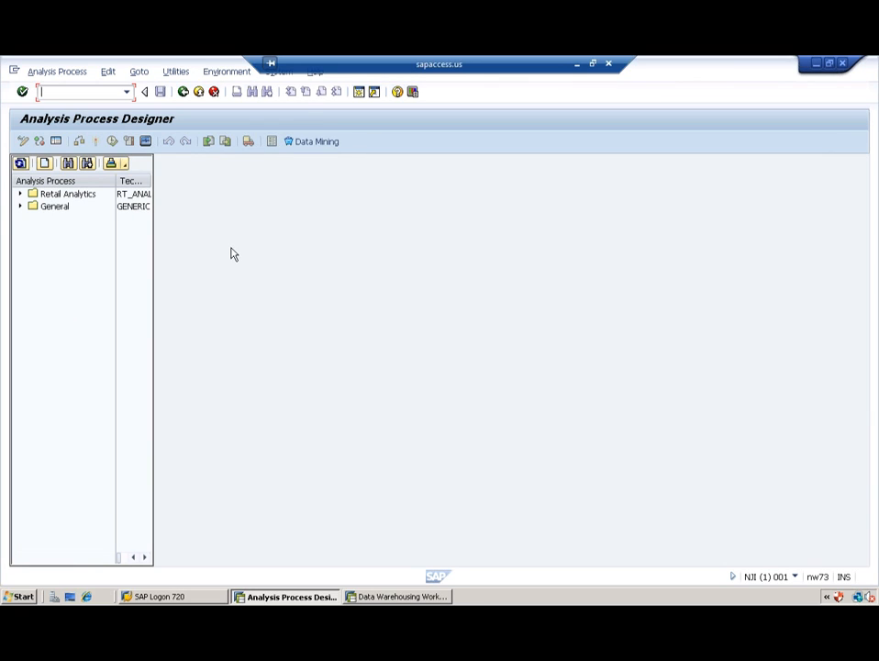
{"action": "left_click", "coordinate": [44, 163]}
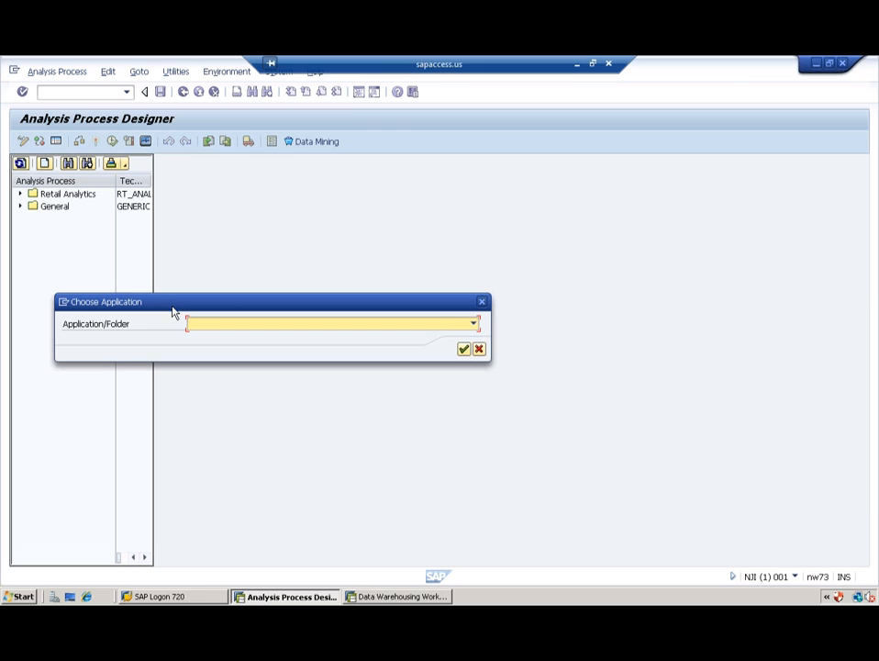
{"action": "left_click", "coordinate": [218, 327]}
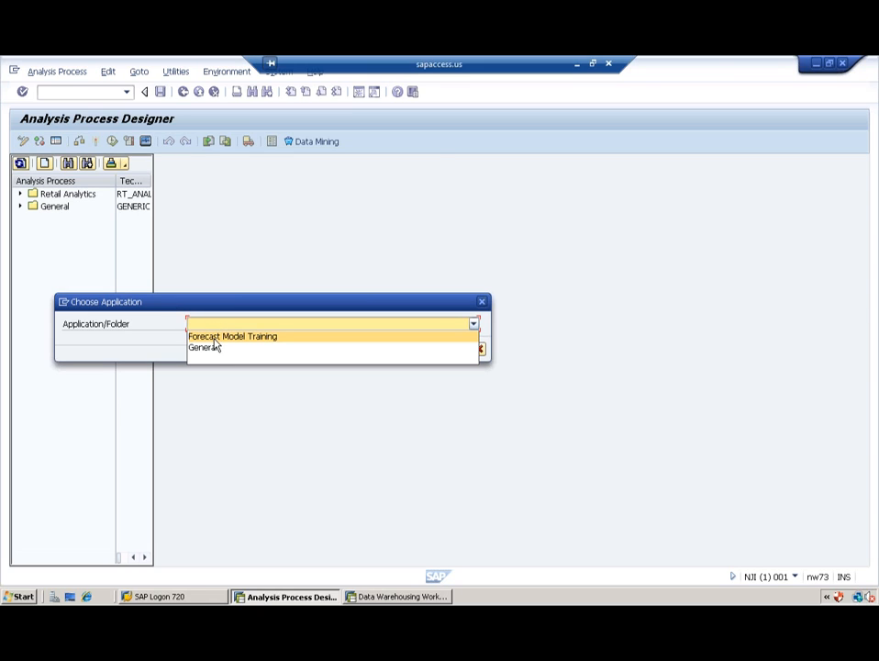
{"action": "left_click", "coordinate": [205, 348]}
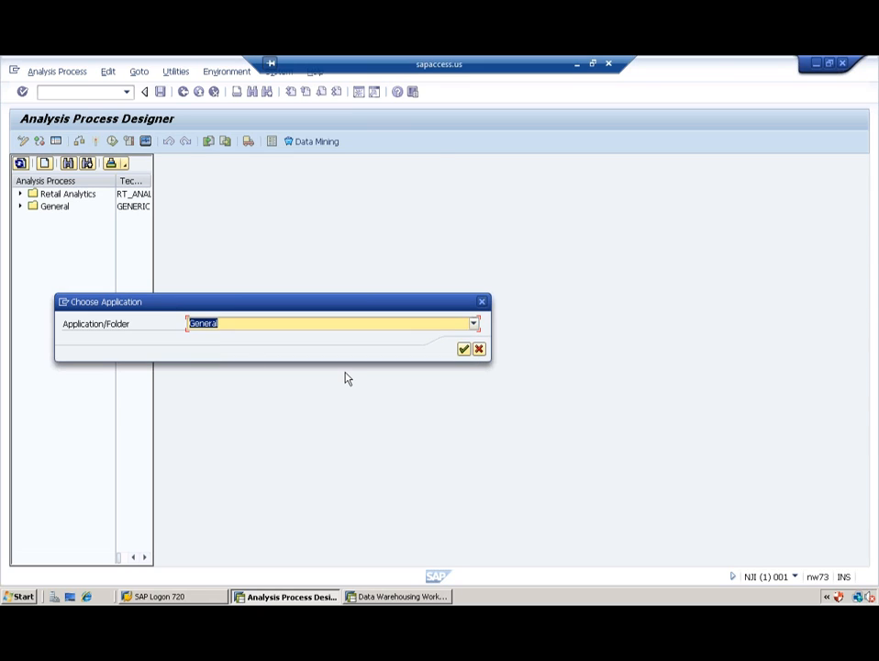
Step: Confirm the General application and enter 'test' as the analysis process description
{"action": "left_click", "coordinate": [465, 350]}
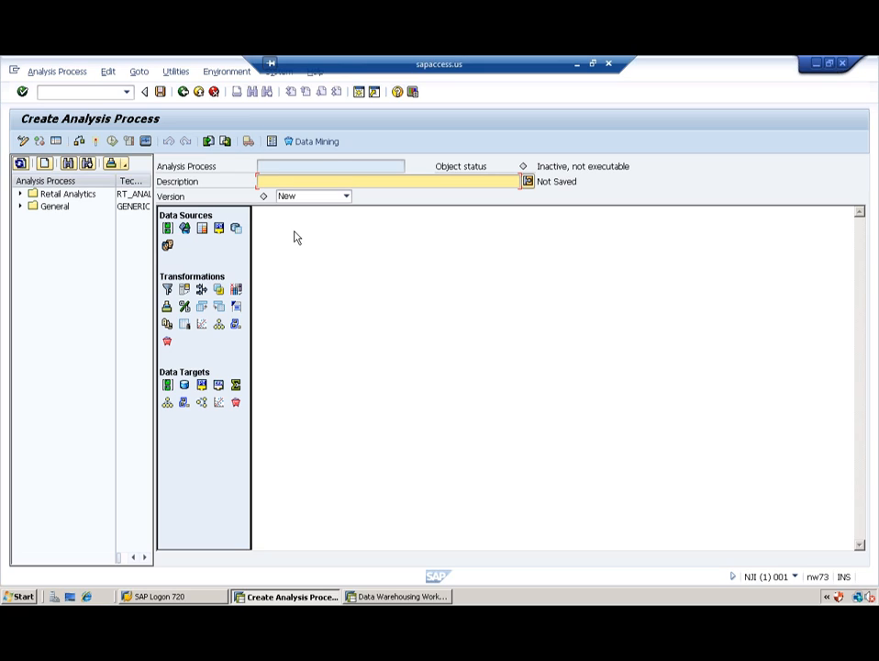
{"action": "left_click", "coordinate": [283, 178]}
{"action": "type", "text": "test"}
Step: Place a DataStore Object target, cancel it, and return to the Workbench's Info Area for BW training_830
{"action": "left_click_drag", "start_coordinate": [184, 386], "coordinate": [260, 385]}
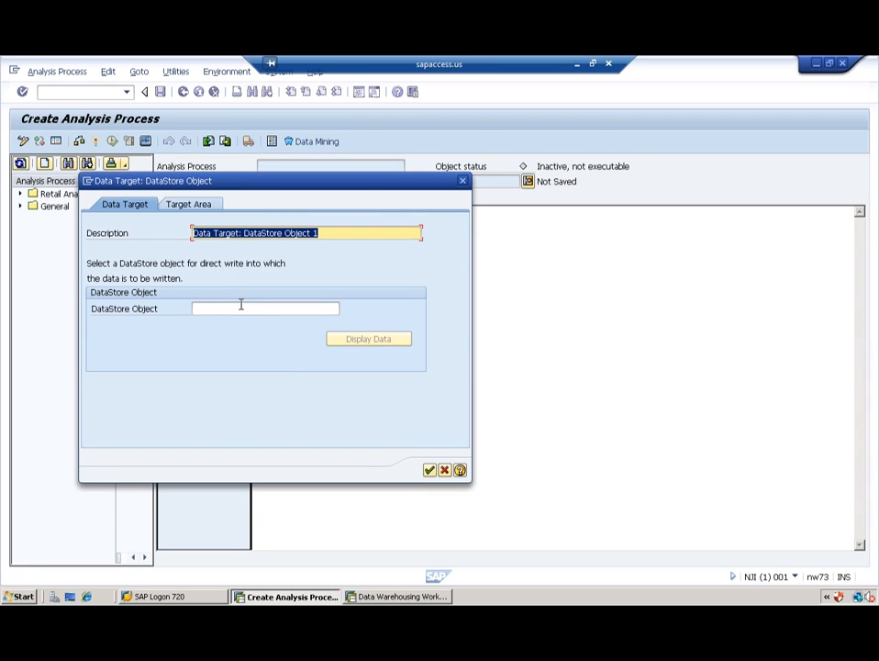
{"action": "left_click", "coordinate": [445, 471]}
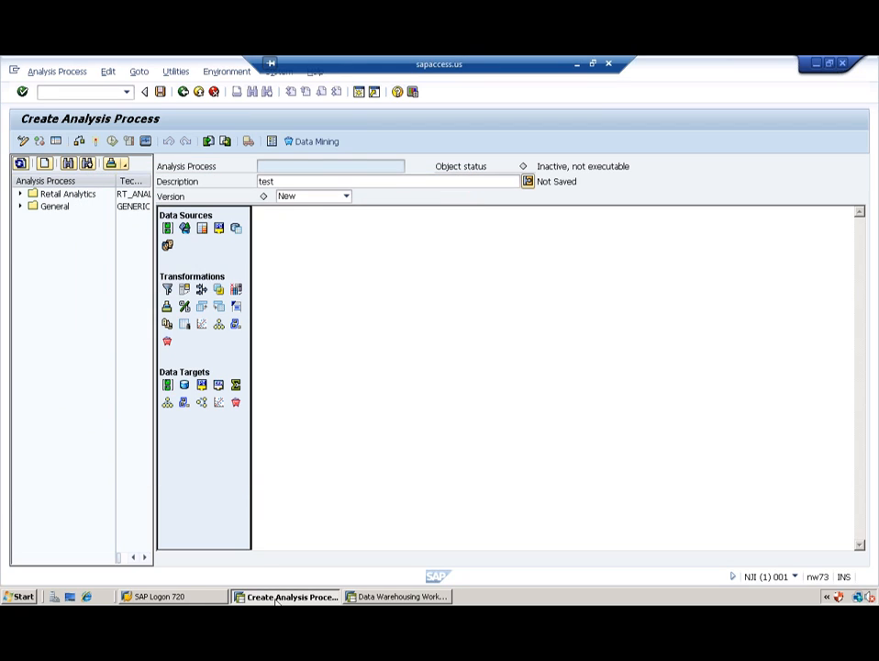
{"action": "left_click", "coordinate": [404, 597]}
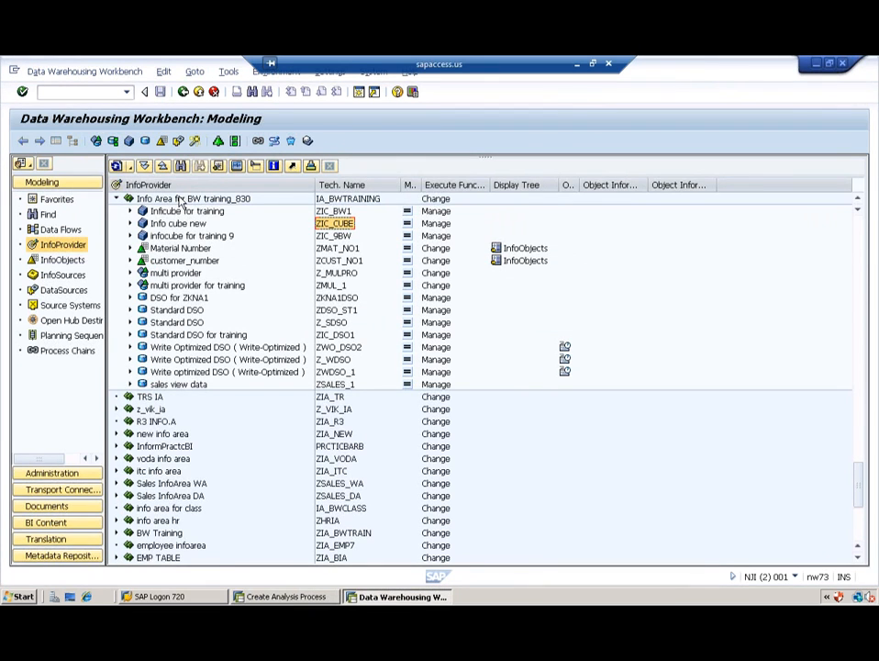
{"action": "right_click", "coordinate": [183, 200]}
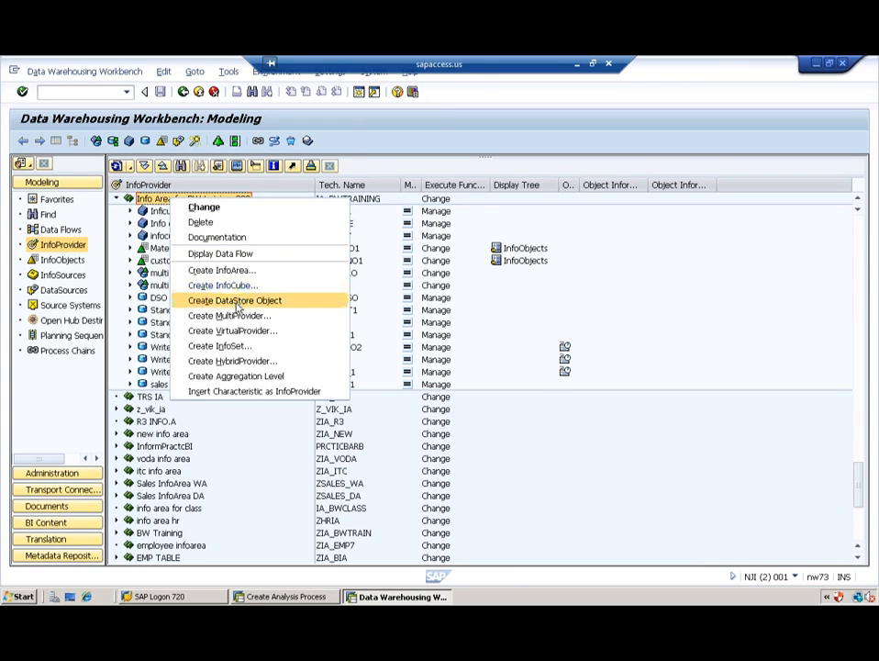
Step: Create DataStore object ZDU_DSO with the description 'Direct Update DSO'
{"action": "left_click", "coordinate": [236, 302]}
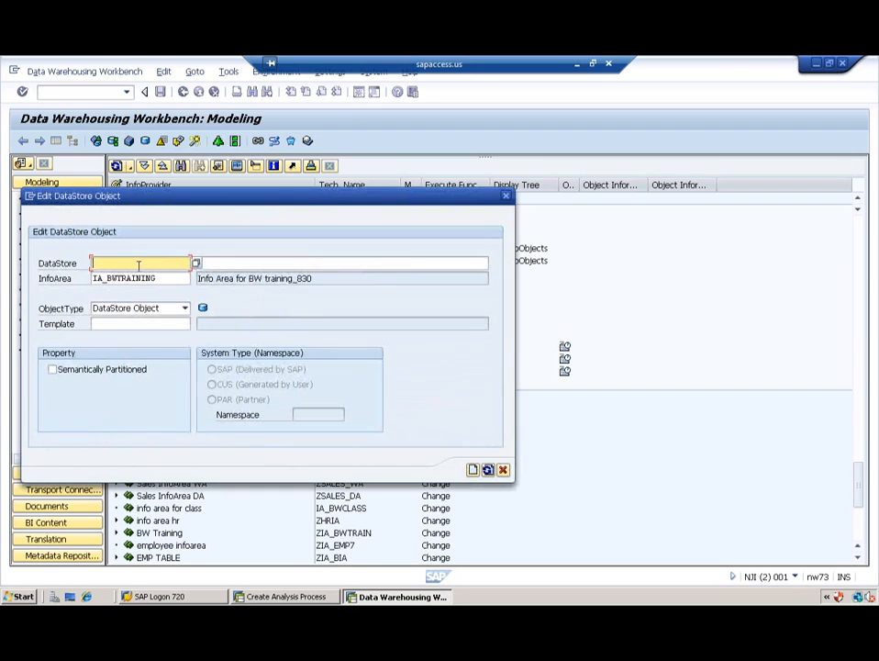
{"action": "type", "text": "Z"}
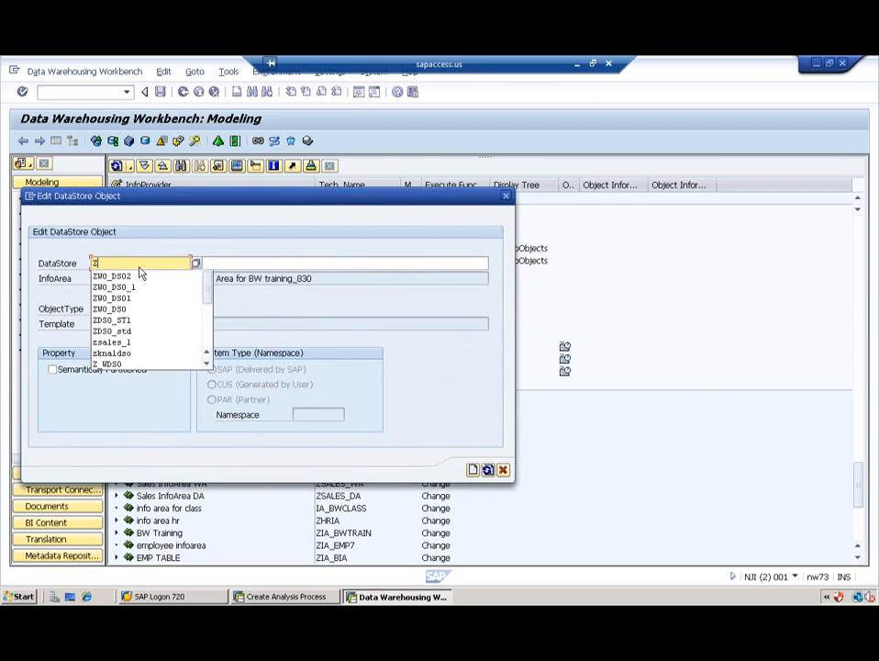
{"action": "type", "text": "DU_DSO"}
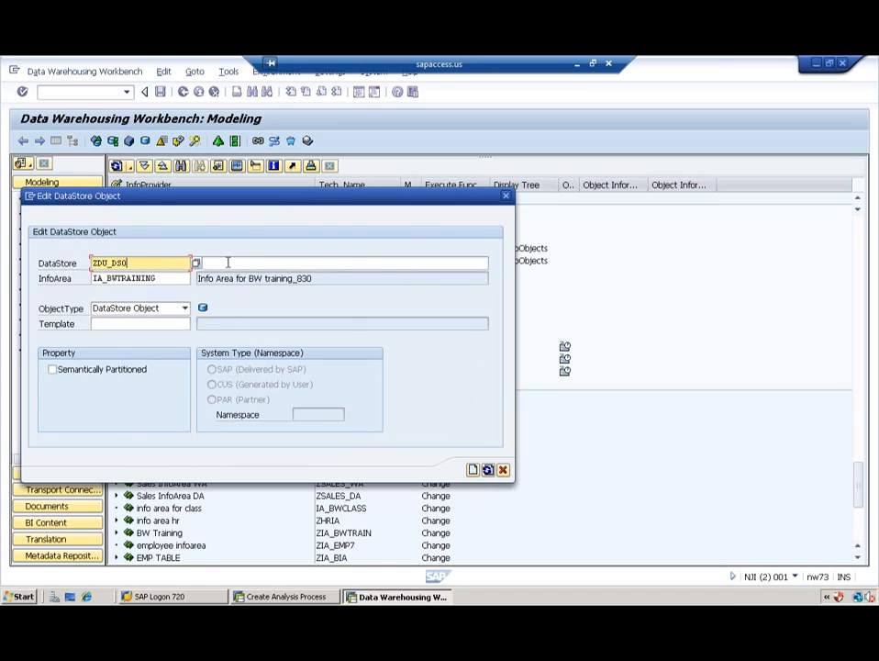
{"action": "left_click", "coordinate": [236, 264]}
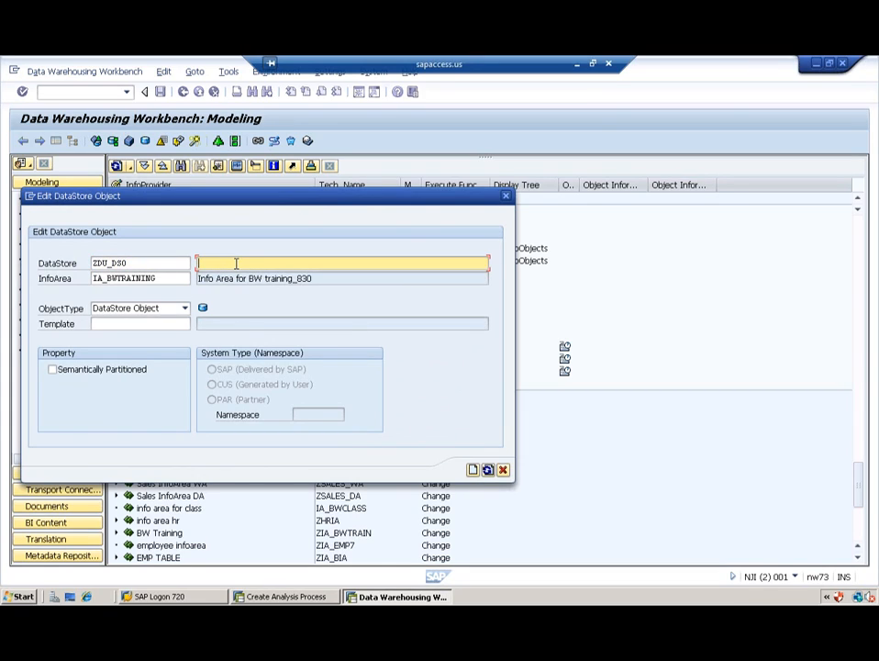
{"action": "type", "text": "Direct Update DSO"}
{"action": "key", "text": "shift+Tab"}
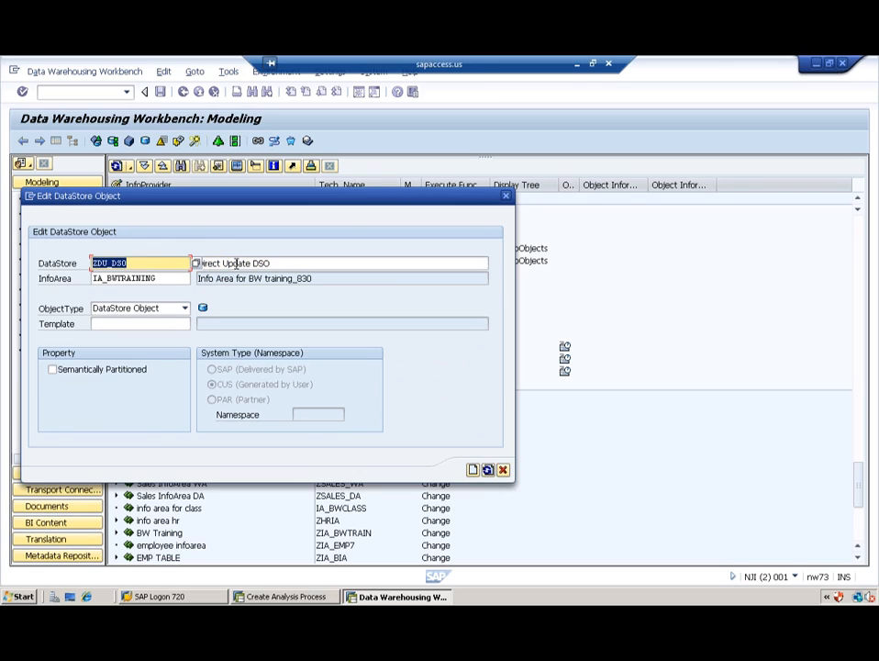
{"action": "left_click", "coordinate": [473, 470]}
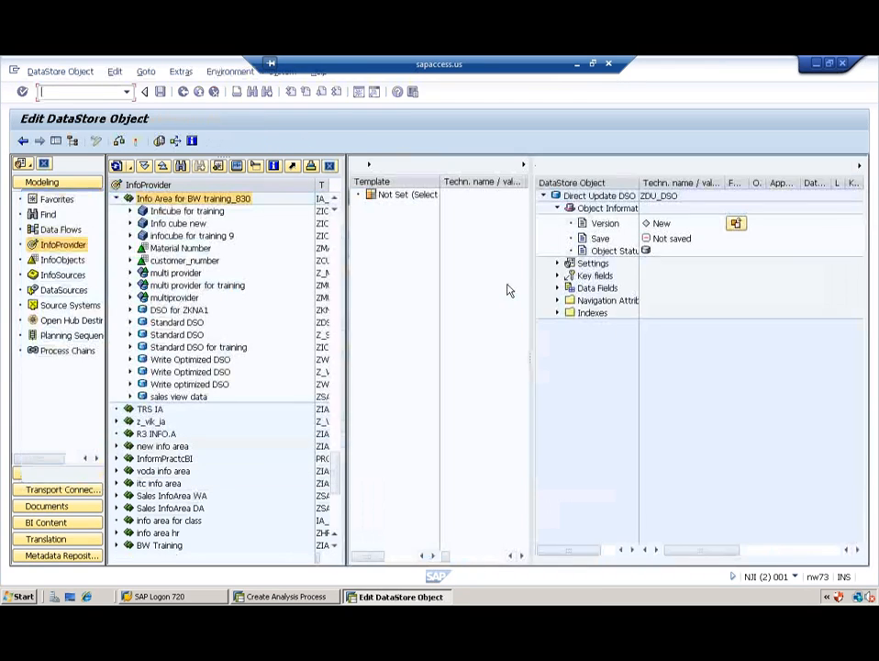
Step: Change the ZDU_DSO DataStore type to Direct Update
{"action": "left_click", "coordinate": [558, 264]}
{"action": "left_click", "coordinate": [736, 279]}
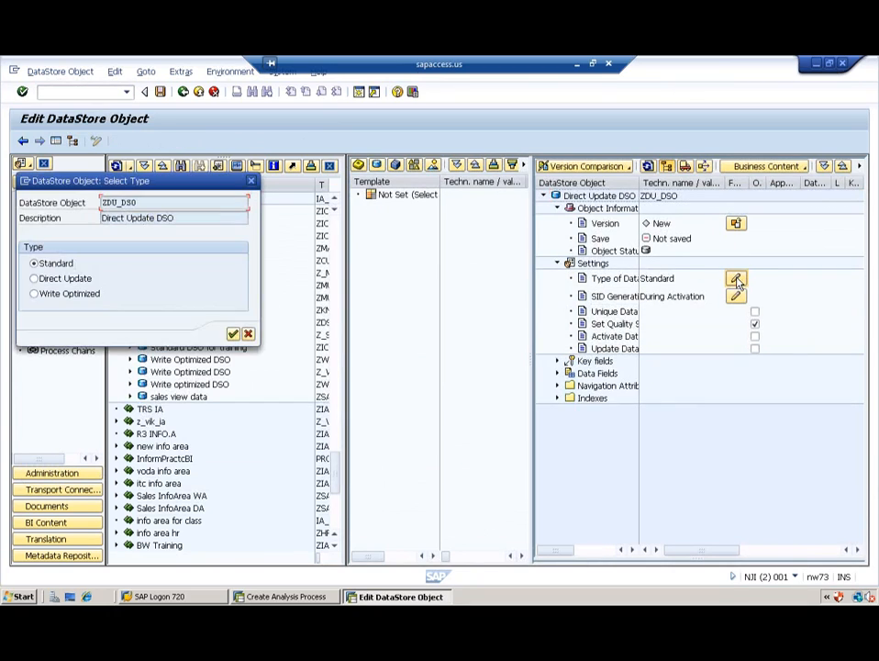
{"action": "left_click", "coordinate": [54, 281]}
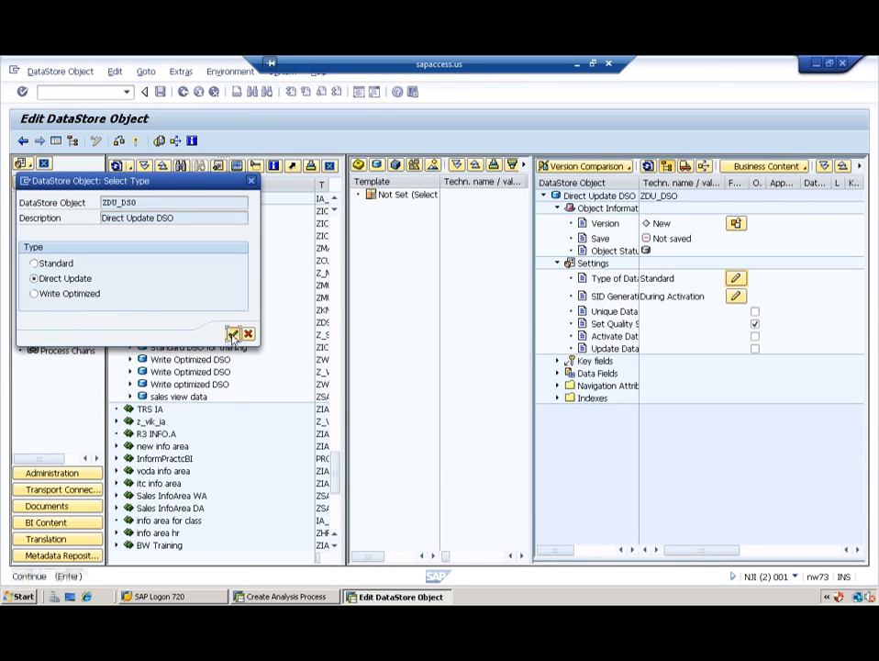
{"action": "left_click", "coordinate": [233, 334]}
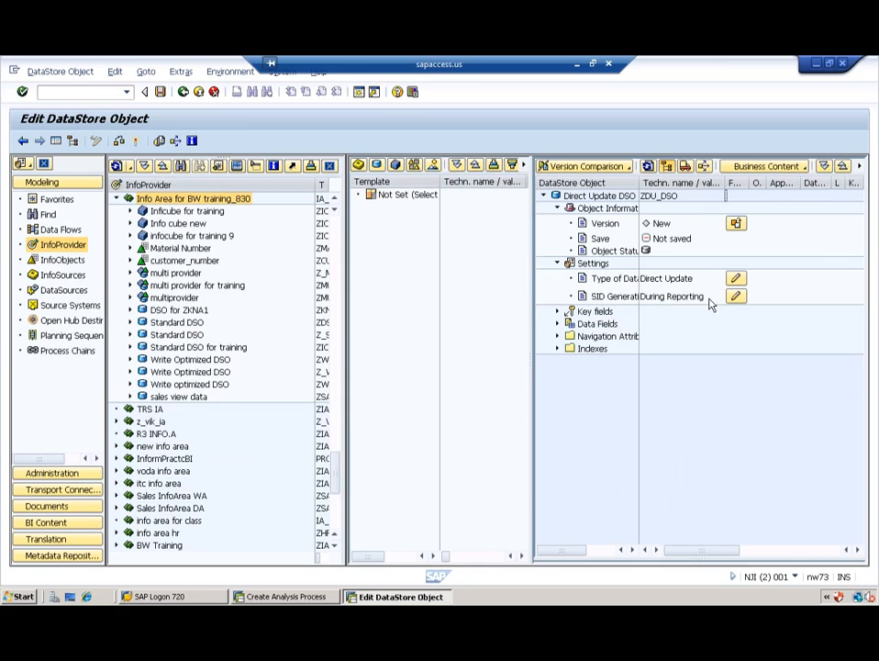
Step: Set SID generation to During Reporting
{"action": "left_click", "coordinate": [737, 297]}
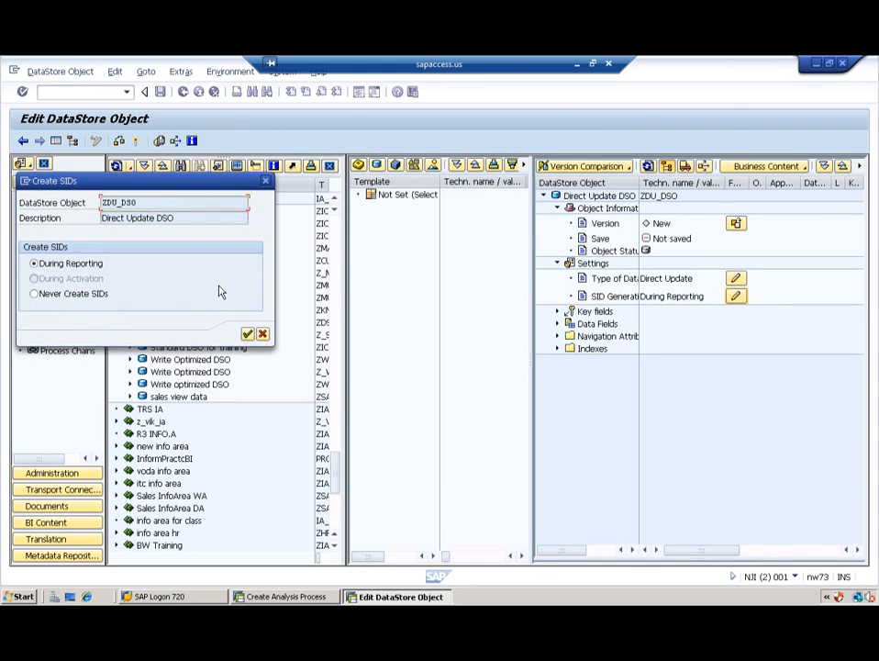
{"action": "left_click", "coordinate": [247, 335]}
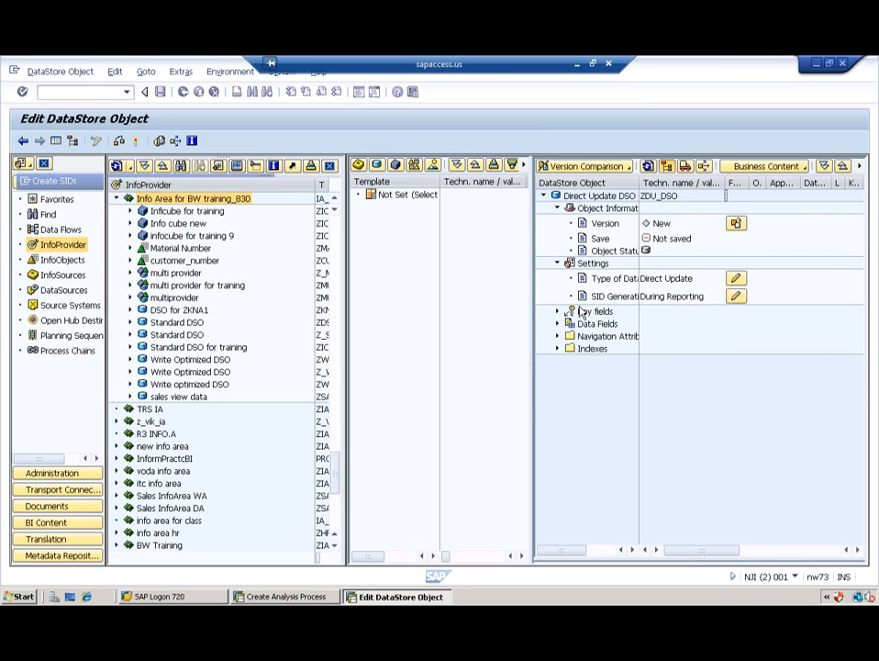
{"action": "left_click", "coordinate": [557, 312]}
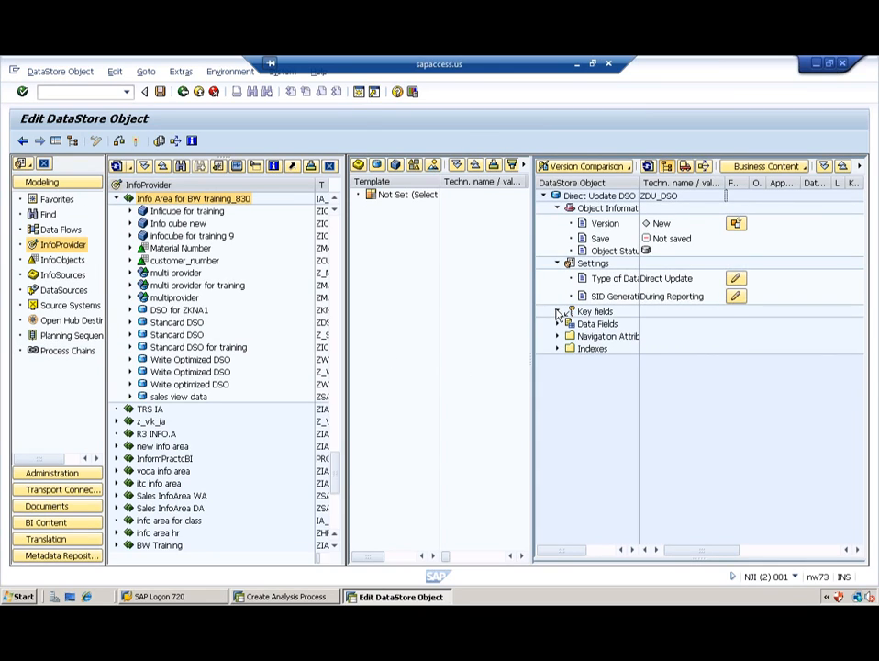
Step: Using catalog IOC_CHARS as template, add customer_number and Material Number as key fields
{"action": "left_click", "coordinate": [414, 166]}
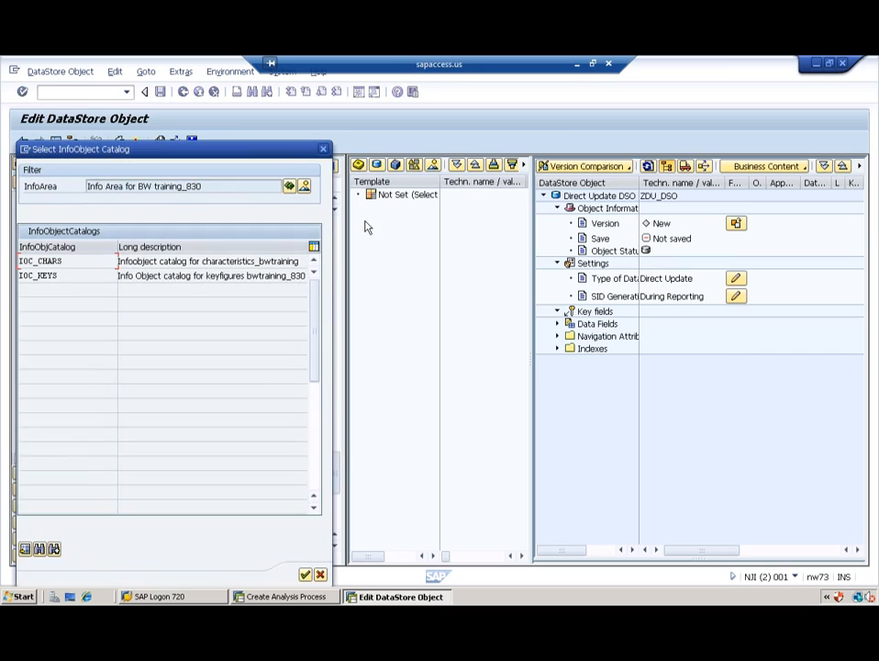
{"action": "double_click", "coordinate": [40, 262]}
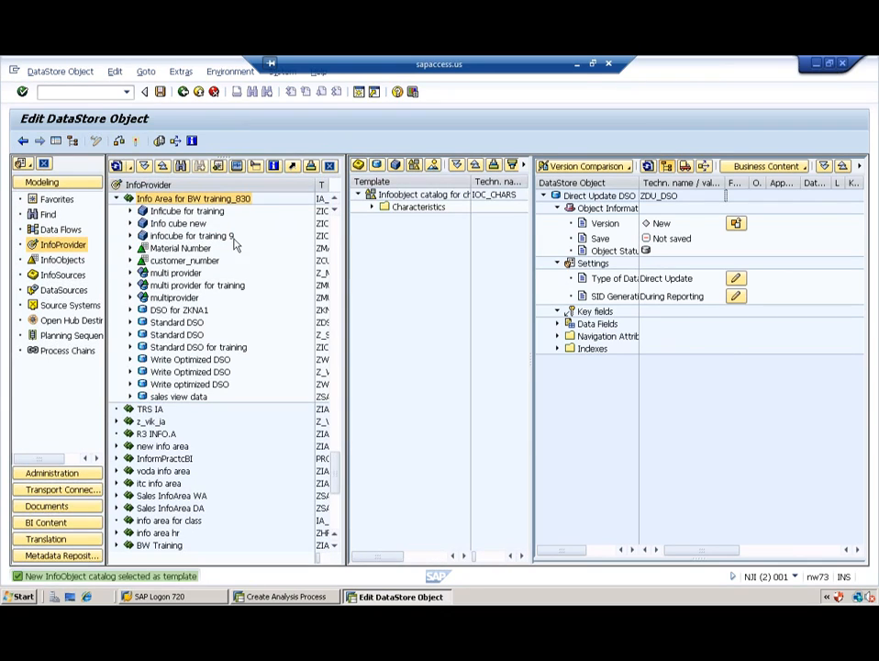
{"action": "left_click", "coordinate": [372, 207]}
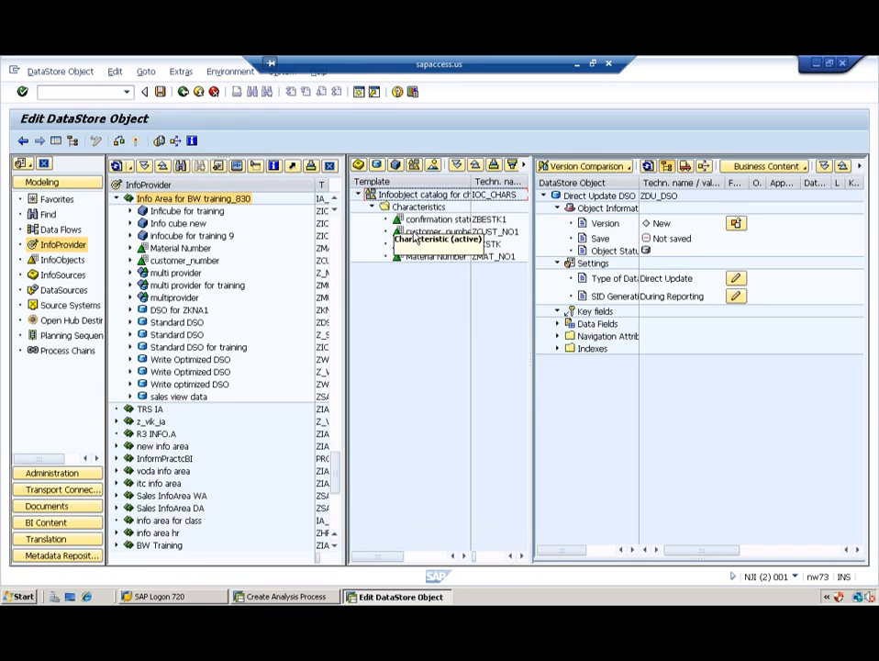
{"action": "left_click_drag", "start_coordinate": [428, 235], "coordinate": [584, 313]}
{"action": "left_click_drag", "start_coordinate": [433, 257], "coordinate": [443, 260]}
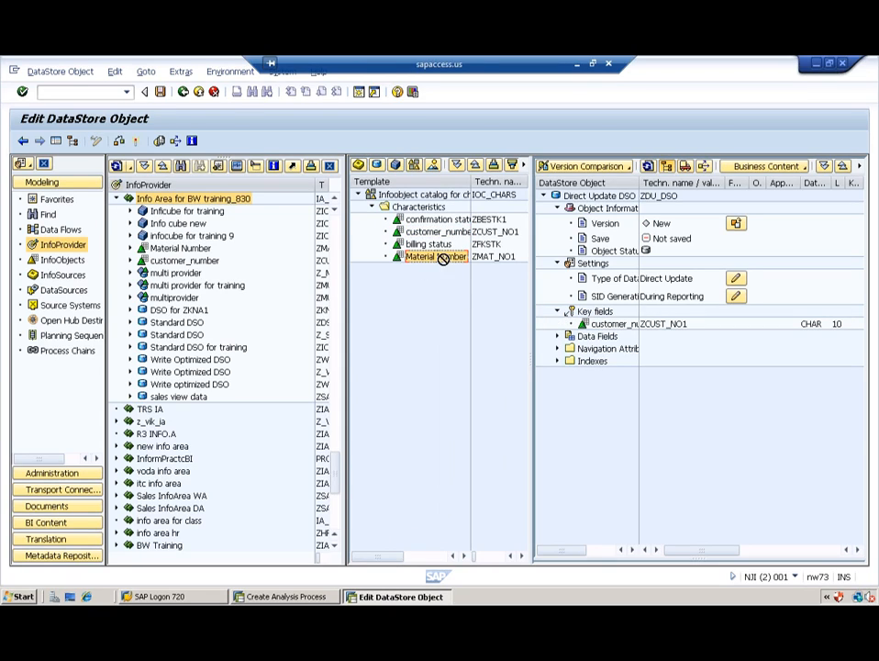
{"action": "left_click_drag", "start_coordinate": [574, 338], "coordinate": [593, 314]}
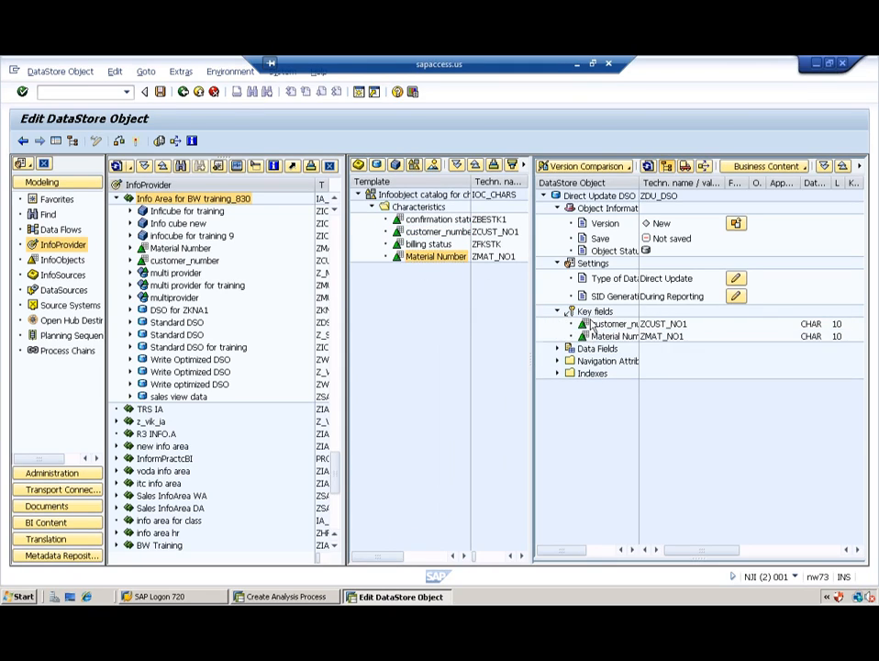
Step: Using catalog IOC_KEYS as template, add Price, Quantity and Revenue as data fields
{"action": "left_click", "coordinate": [414, 166]}
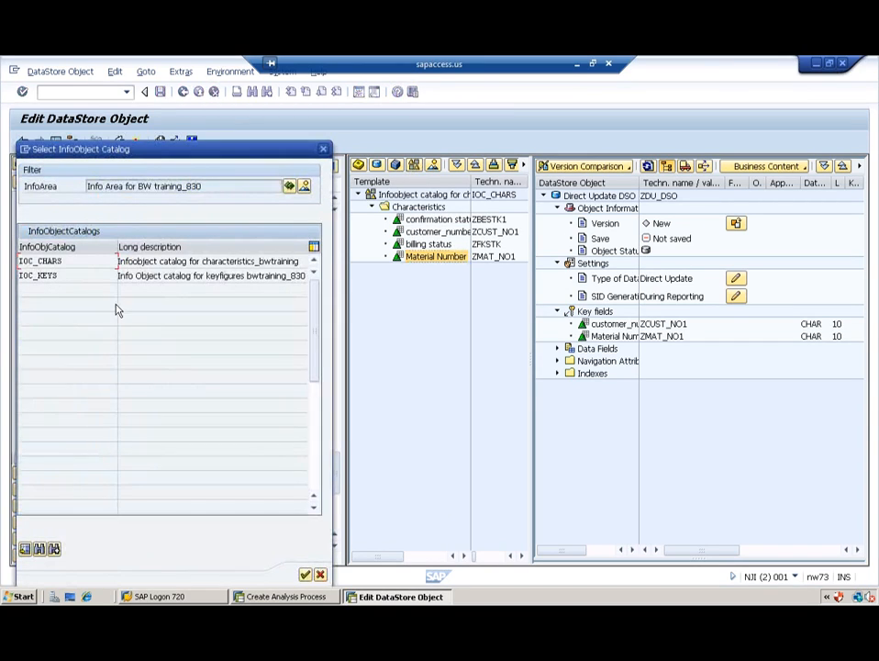
{"action": "double_click", "coordinate": [61, 276]}
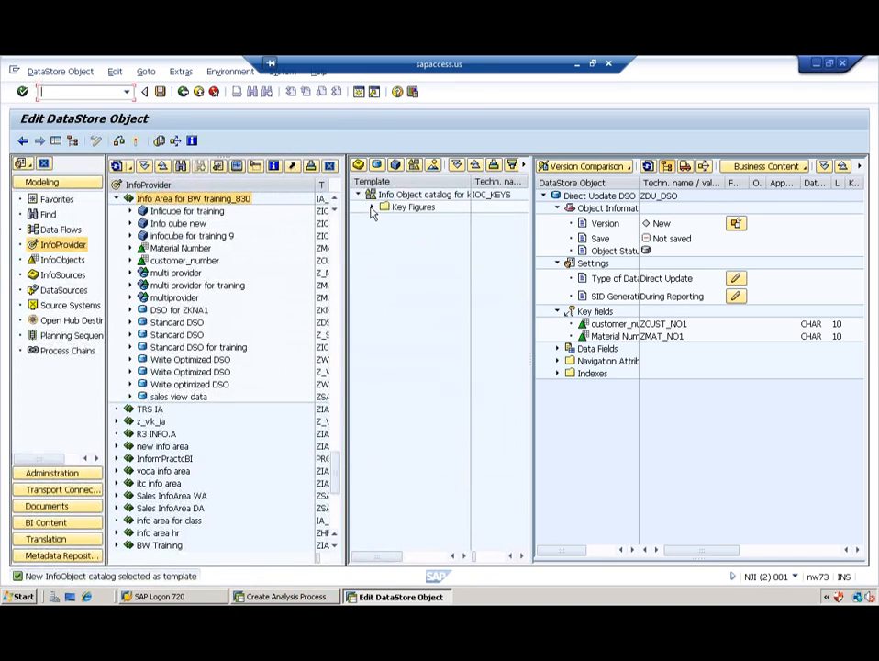
{"action": "left_click", "coordinate": [370, 207]}
{"action": "mouse_move", "coordinate": [422, 221]}
{"action": "left_mouse_down"}
{"action": "mouse_move", "coordinate": [577, 329]}
{"action": "mouse_move", "coordinate": [592, 353]}
{"action": "left_mouse_up"}
{"action": "left_click", "coordinate": [424, 233]}
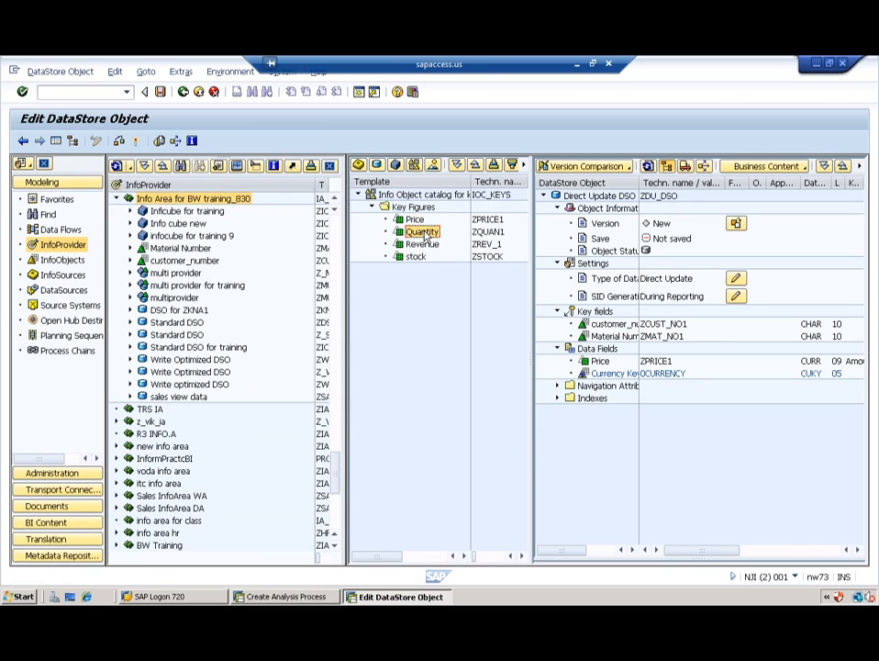
{"action": "mouse_move", "coordinate": [539, 346]}
{"action": "left_mouse_down"}
{"action": "mouse_move", "coordinate": [591, 359]}
{"action": "mouse_move", "coordinate": [596, 350]}
{"action": "left_mouse_up"}
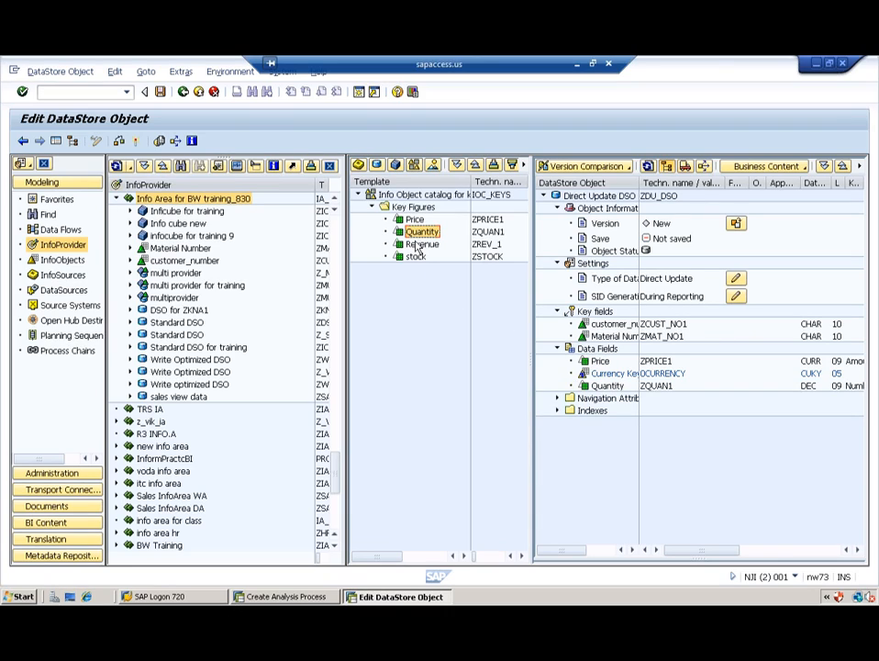
{"action": "left_click_drag", "start_coordinate": [418, 246], "coordinate": [587, 351]}
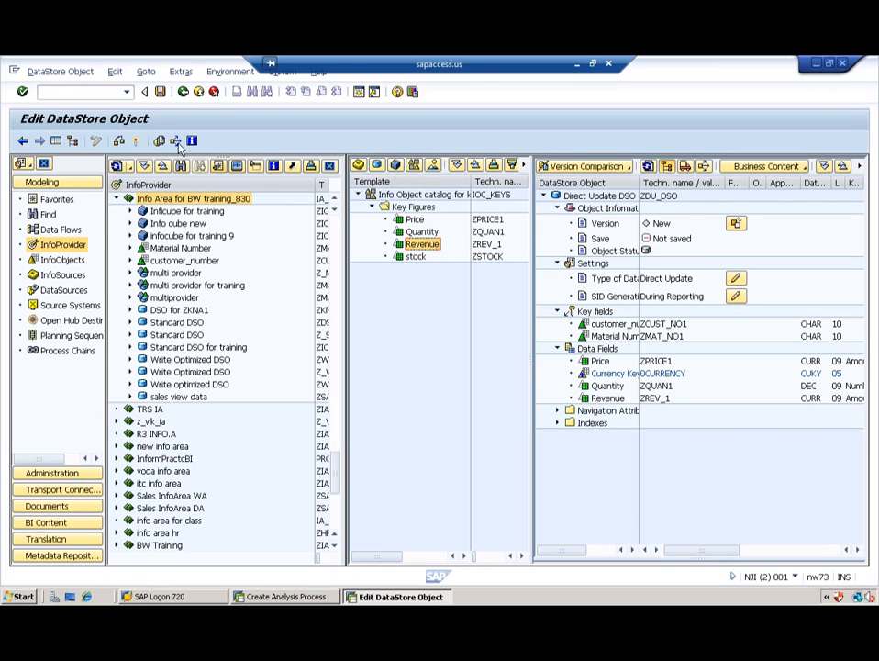
Step: Activate the ZDU_DSO DataStore object
{"action": "left_click", "coordinate": [136, 141]}
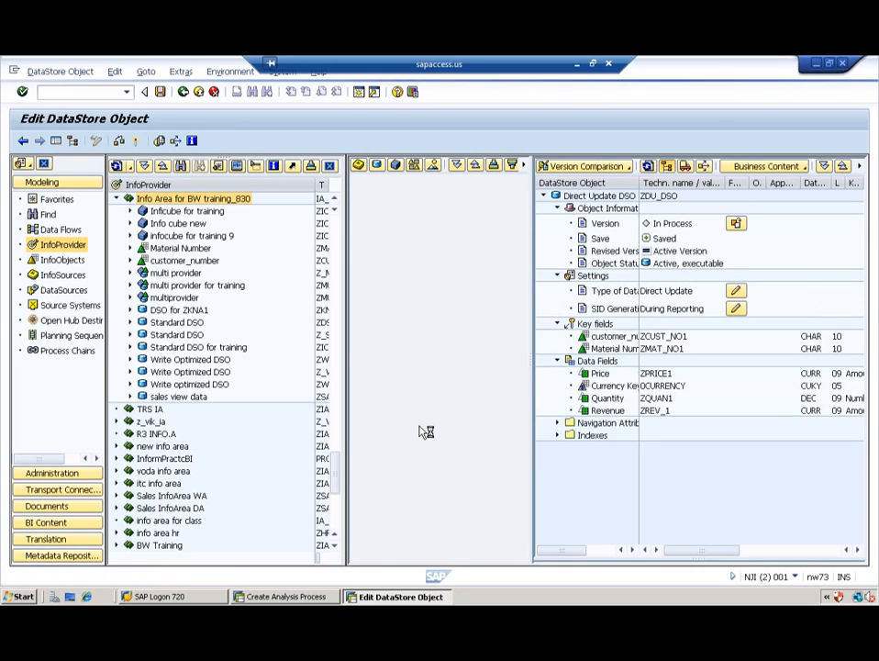
Step: In the new analysis process, add a file data source reading ic_TRANS.csv
{"action": "left_click", "coordinate": [285, 596]}
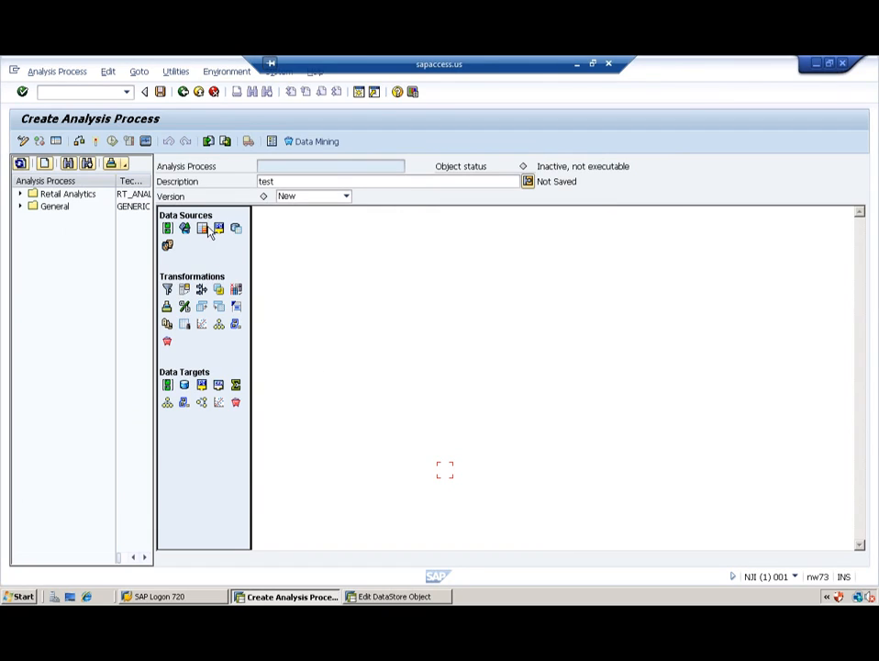
{"action": "left_click_drag", "start_coordinate": [219, 229], "coordinate": [327, 253]}
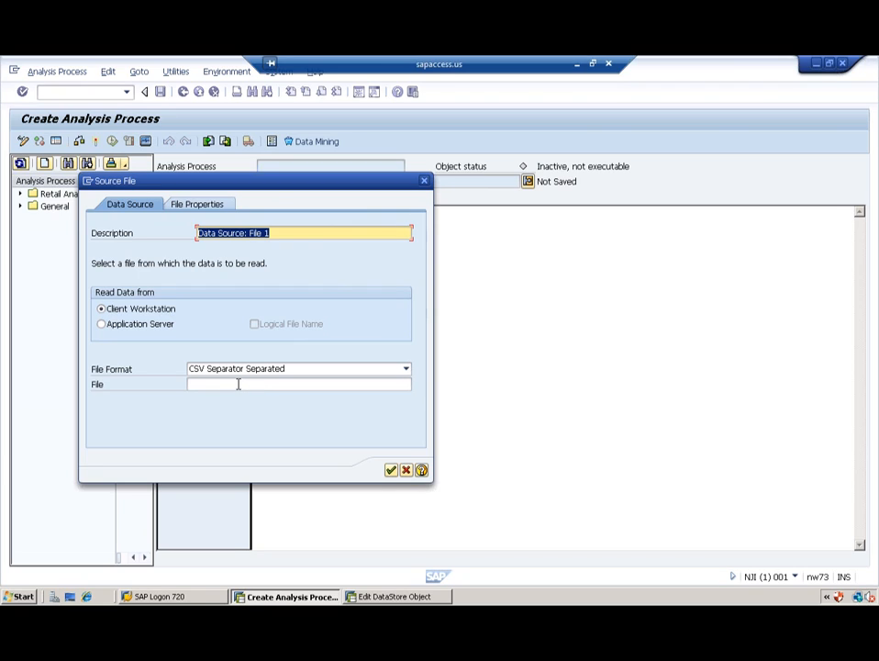
{"action": "left_click", "coordinate": [313, 383]}
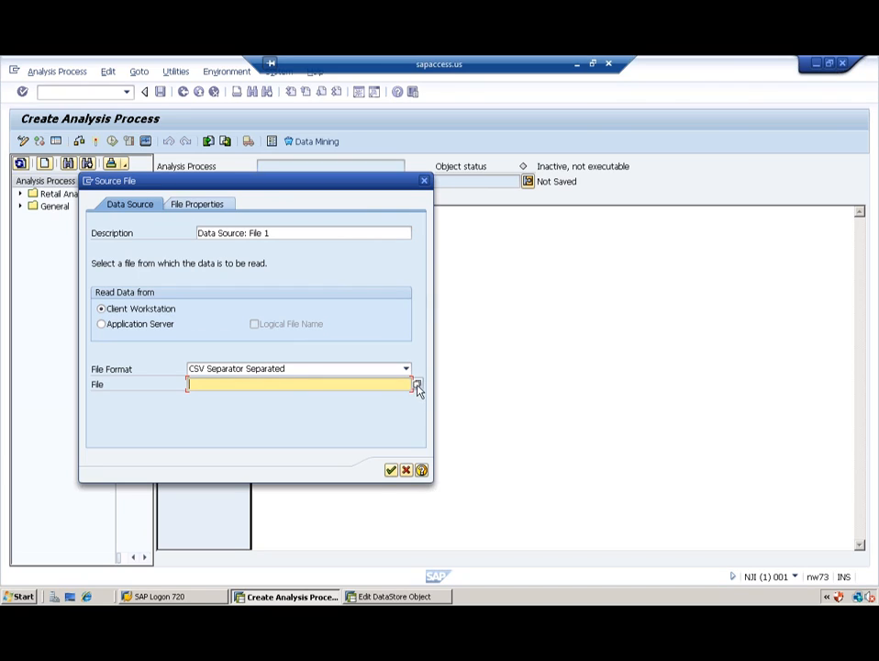
{"action": "left_click", "coordinate": [415, 385]}
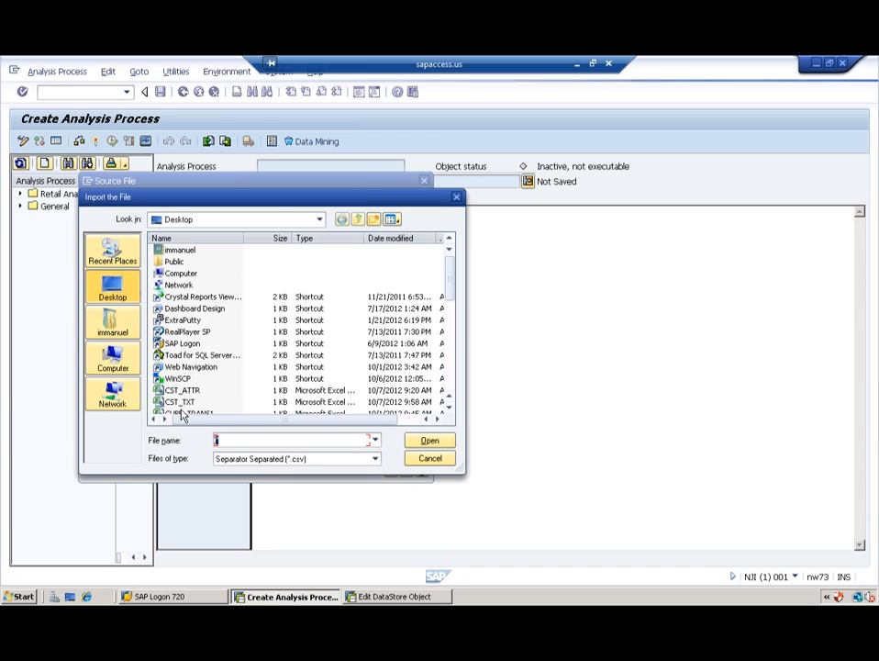
{"action": "scroll", "coordinate": [338, 294], "scroll_direction": "down", "scroll_amount": 5}
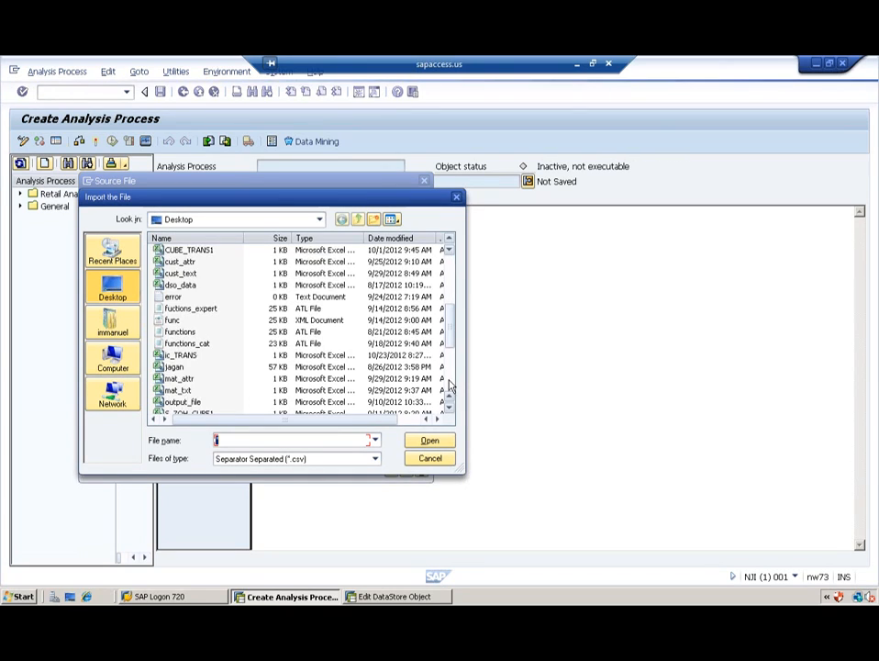
{"action": "left_click", "coordinate": [181, 366]}
{"action": "double_click", "coordinate": [181, 355]}
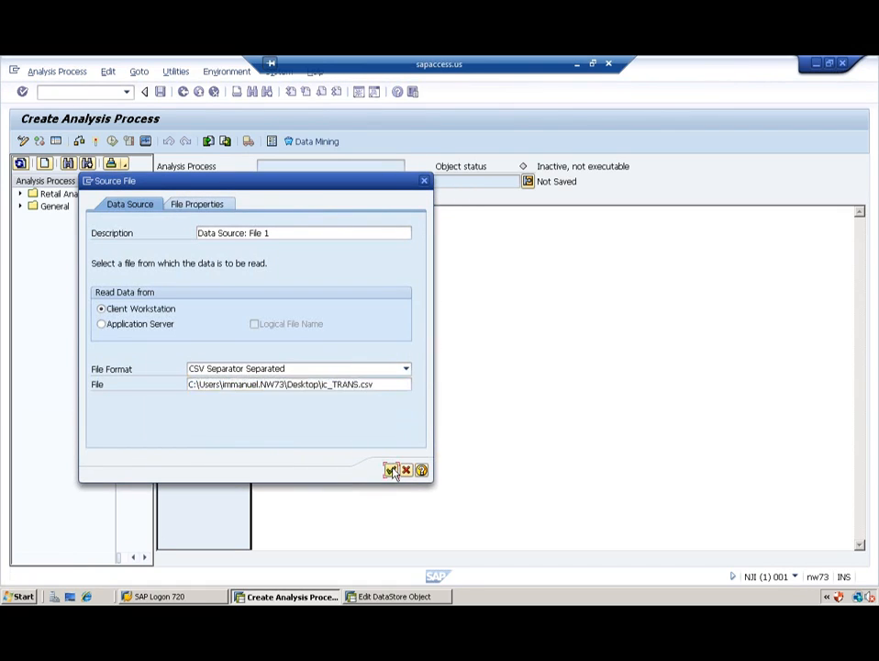
{"action": "left_click", "coordinate": [390, 470]}
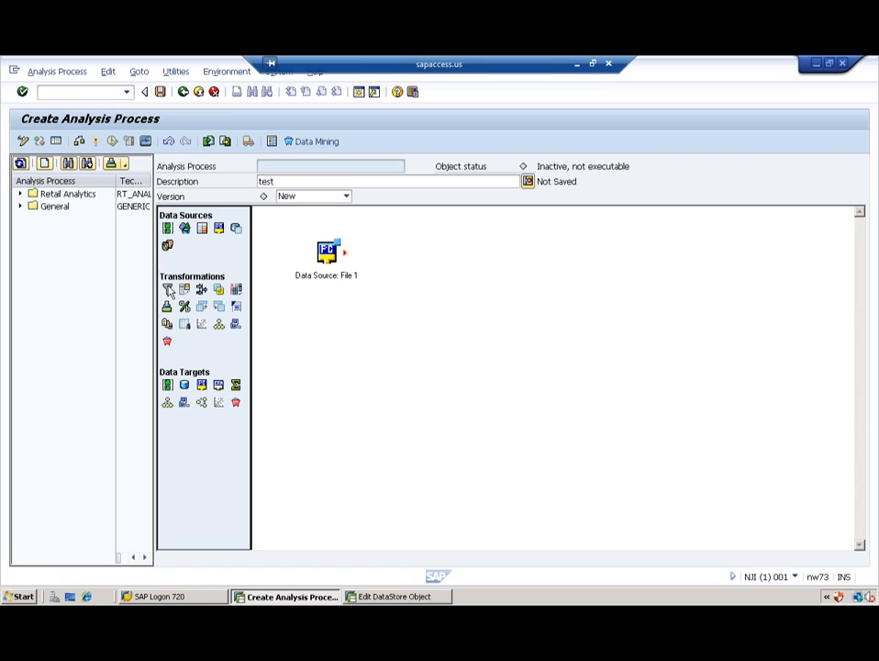
Step: Add a Filter 1 node fed by Data Source: File 1, confirmed with no filter conditions
{"action": "left_click_drag", "start_coordinate": [169, 292], "coordinate": [386, 308]}
{"action": "left_click_drag", "start_coordinate": [348, 262], "coordinate": [376, 312]}
{"action": "left_click", "coordinate": [391, 310]}
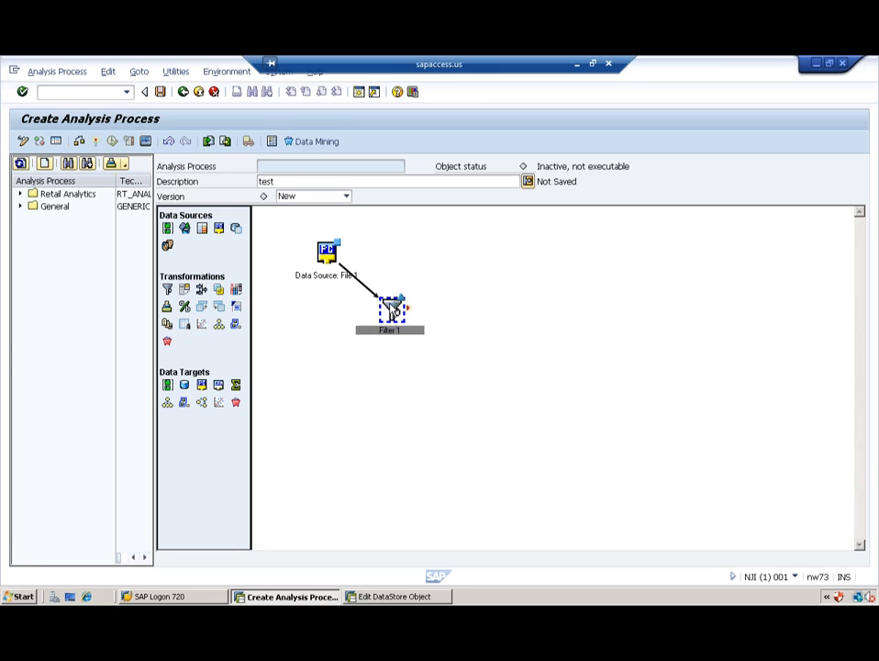
{"action": "double_click", "coordinate": [391, 310]}
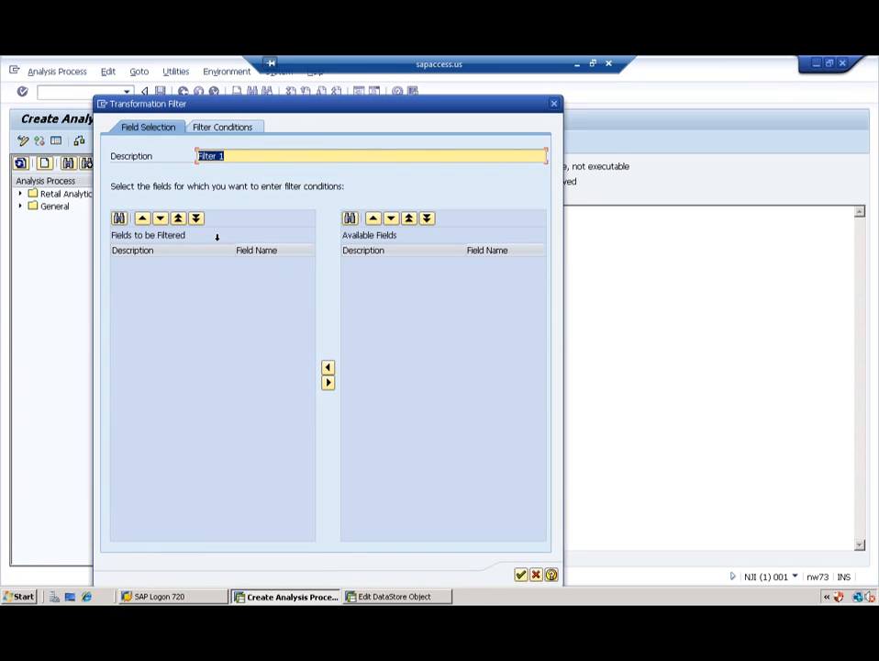
{"action": "left_click", "coordinate": [241, 128]}
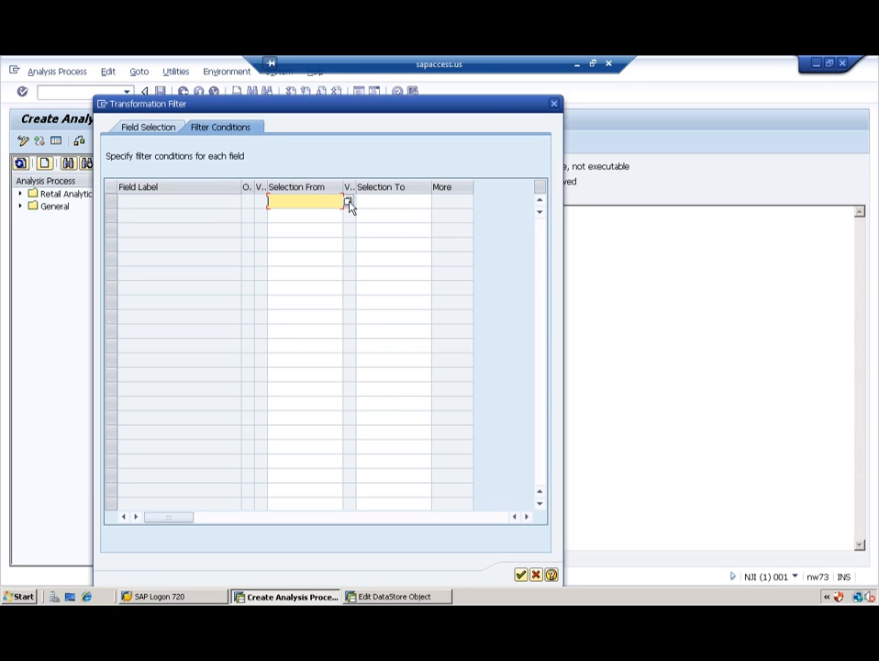
{"action": "left_click", "coordinate": [522, 575]}
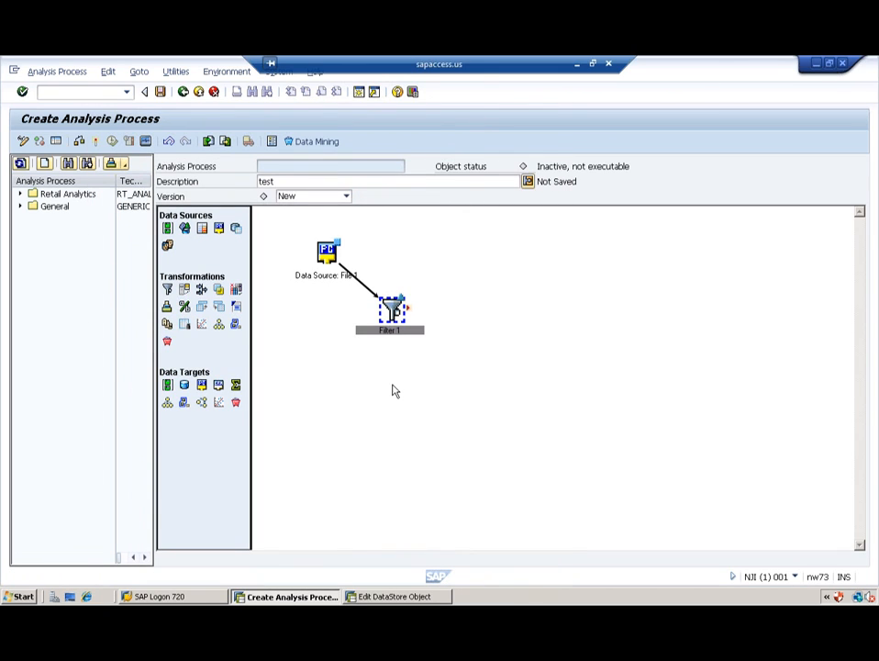
{"action": "left_click", "coordinate": [394, 391]}
Step: Place a DataStore object target for ZDU_DSO below Filter 1
{"action": "left_click_drag", "start_coordinate": [191, 387], "coordinate": [441, 363]}
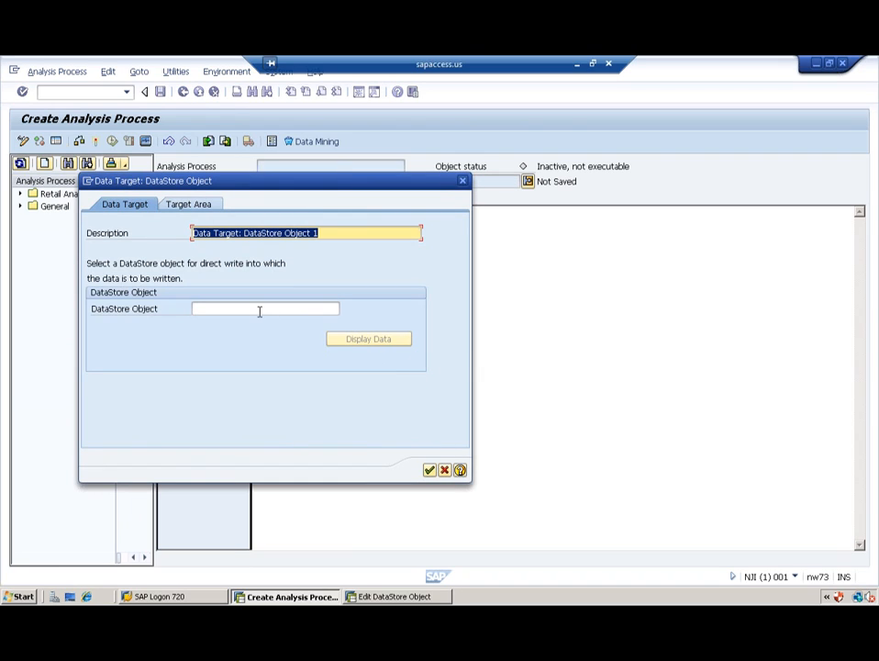
{"action": "left_click", "coordinate": [258, 309]}
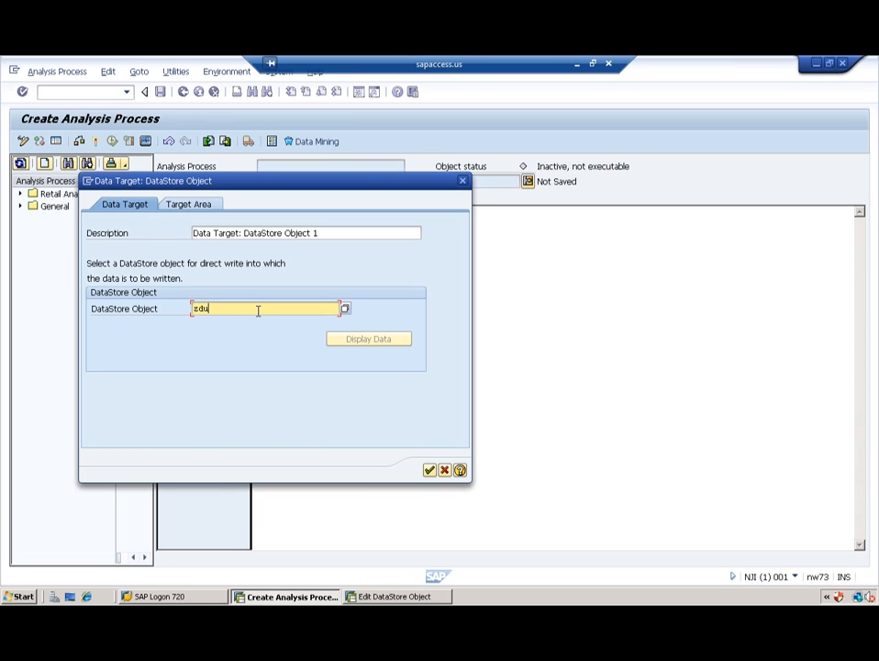
{"action": "key", "text": "Return"}
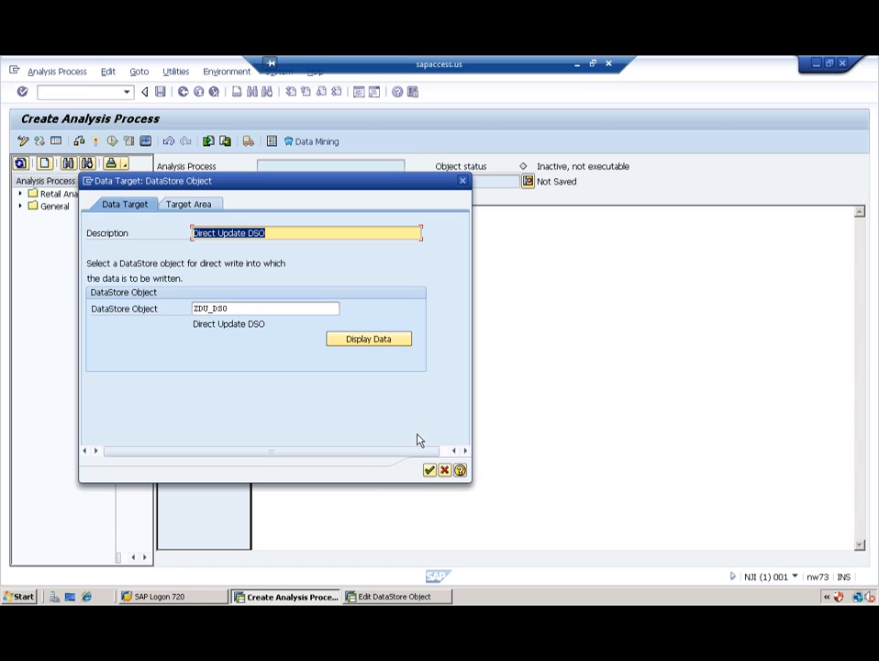
{"action": "left_click", "coordinate": [429, 469]}
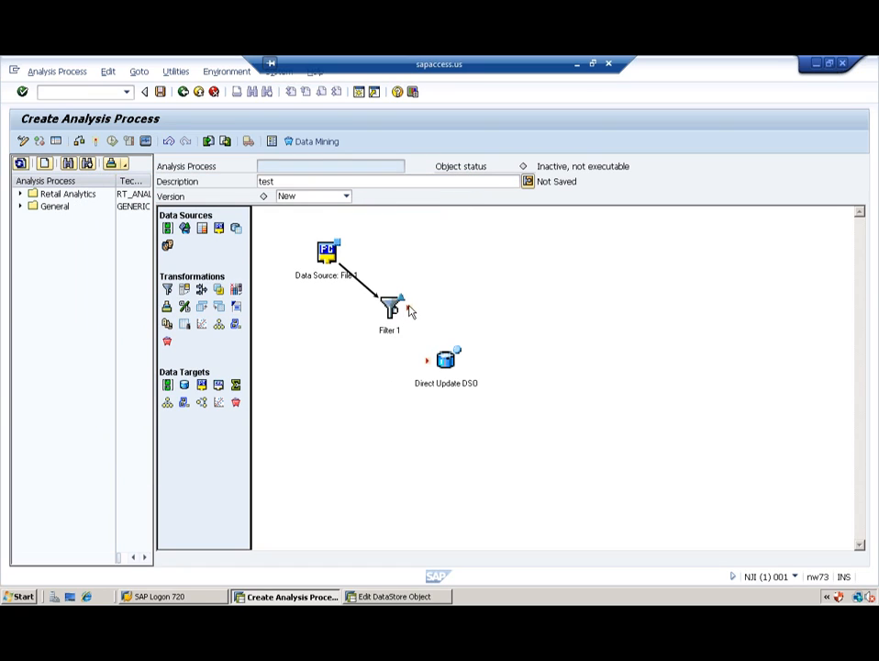
Step: Connect Filter 1 to the Direct Update DSO, auto-assigning fields by Same InfoObject
{"action": "left_click_drag", "start_coordinate": [410, 312], "coordinate": [427, 369]}
{"action": "double_click", "coordinate": [418, 337]}
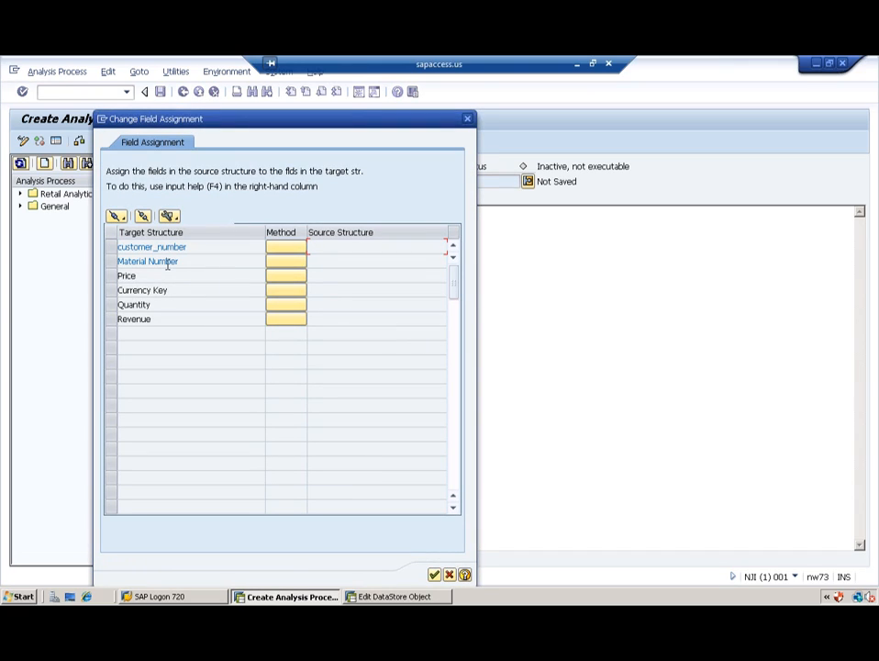
{"action": "left_click", "coordinate": [117, 218]}
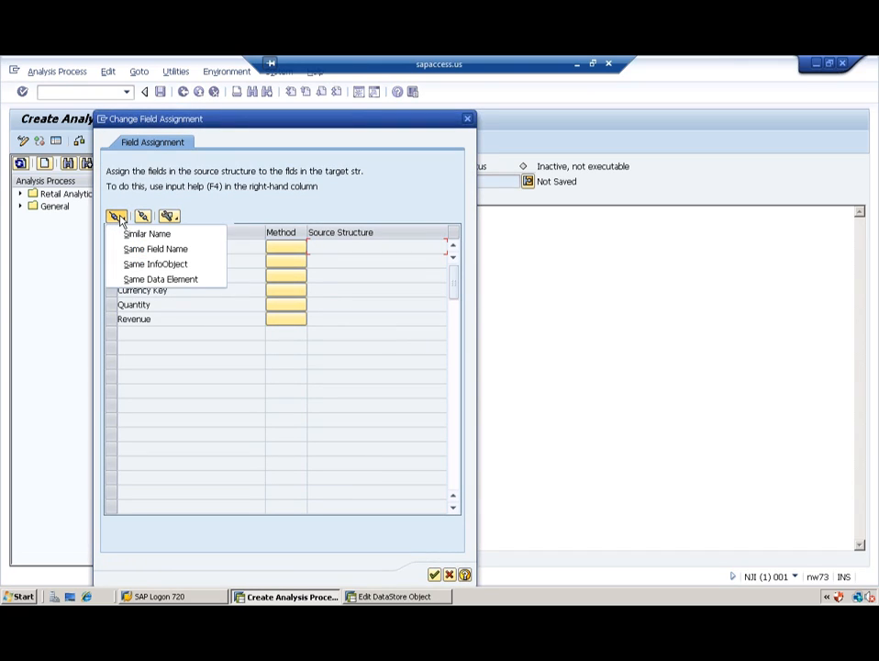
{"action": "left_click", "coordinate": [154, 263]}
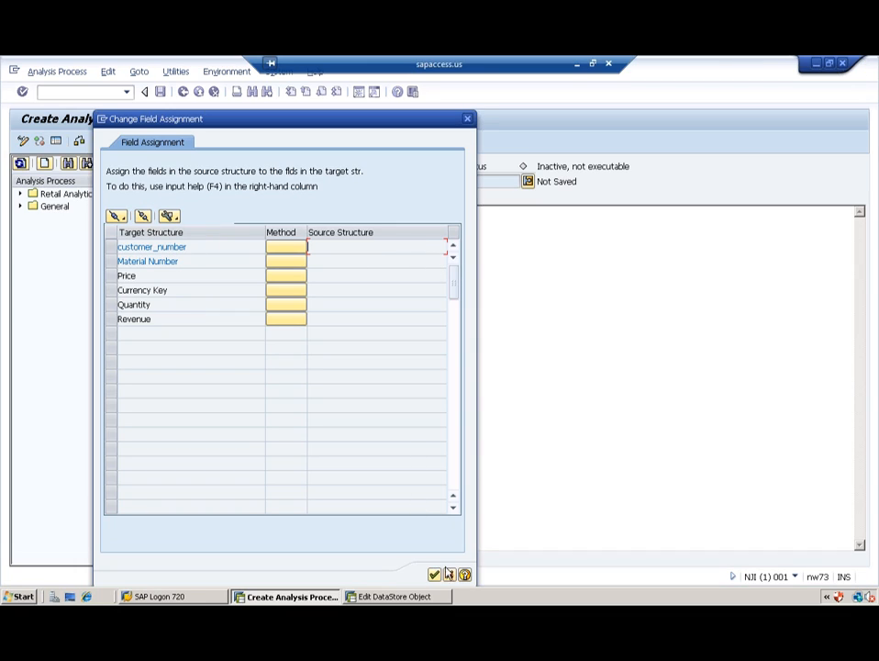
{"action": "left_click", "coordinate": [450, 576]}
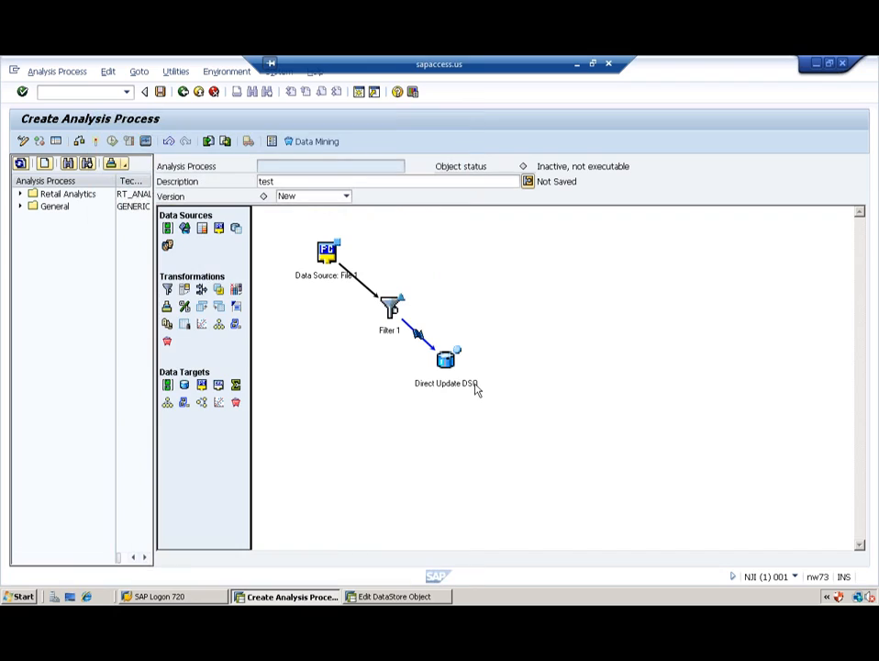
{"action": "left_click", "coordinate": [392, 312]}
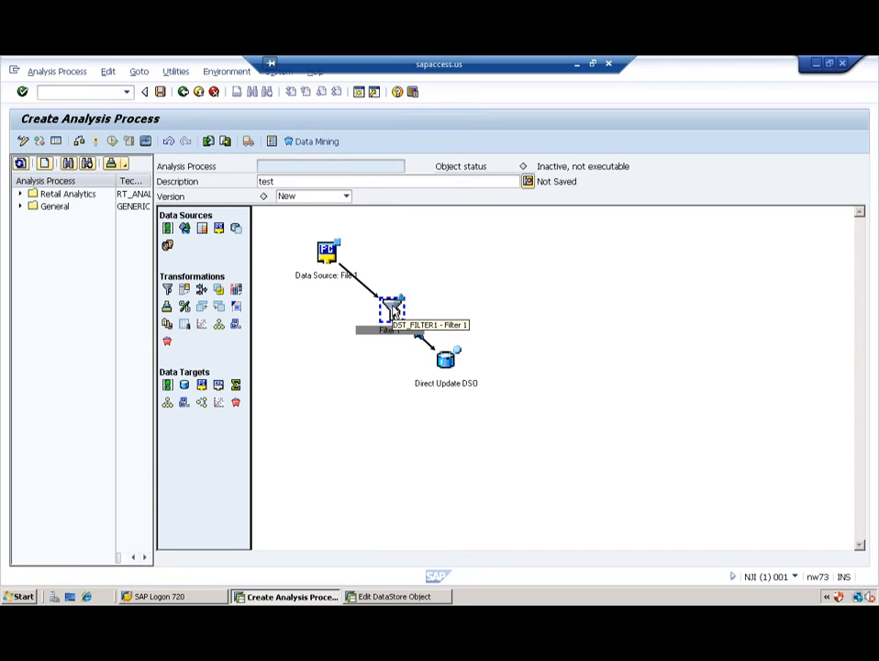
{"action": "right_click", "coordinate": [392, 312]}
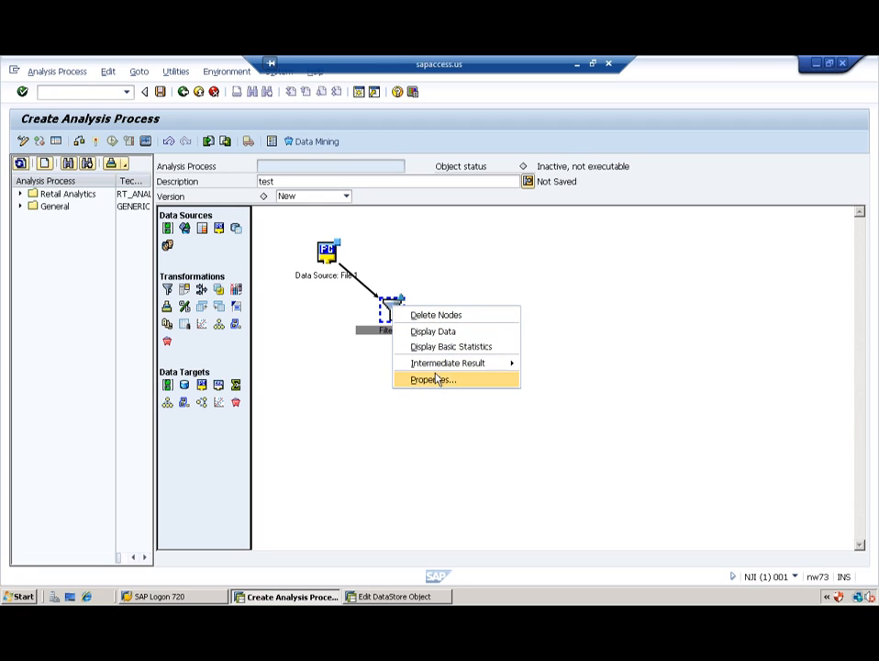
Step: Delete Filter 1 and link Data Source: File 1 directly to the Direct Update DSO
{"action": "left_click", "coordinate": [442, 315]}
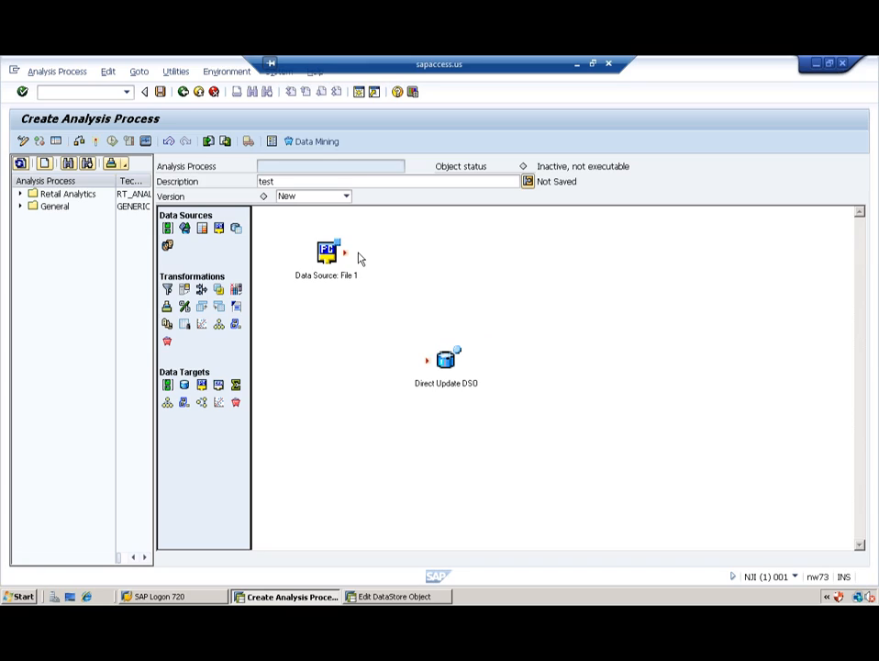
{"action": "left_click_drag", "start_coordinate": [346, 255], "coordinate": [425, 361]}
{"action": "double_click", "coordinate": [388, 313]}
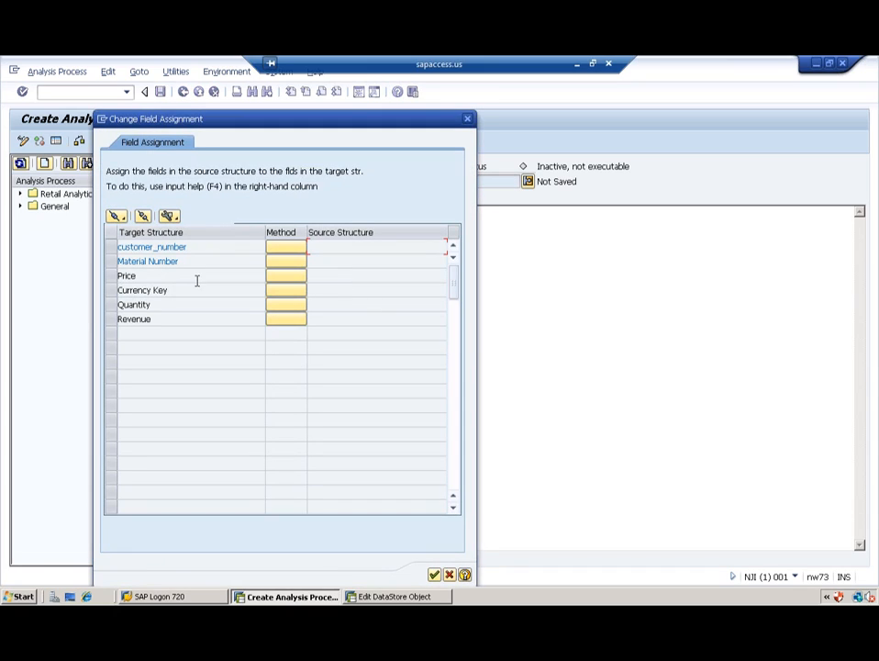
Step: Try automatic assignment by similar names and view help for the source field
{"action": "left_click", "coordinate": [115, 216]}
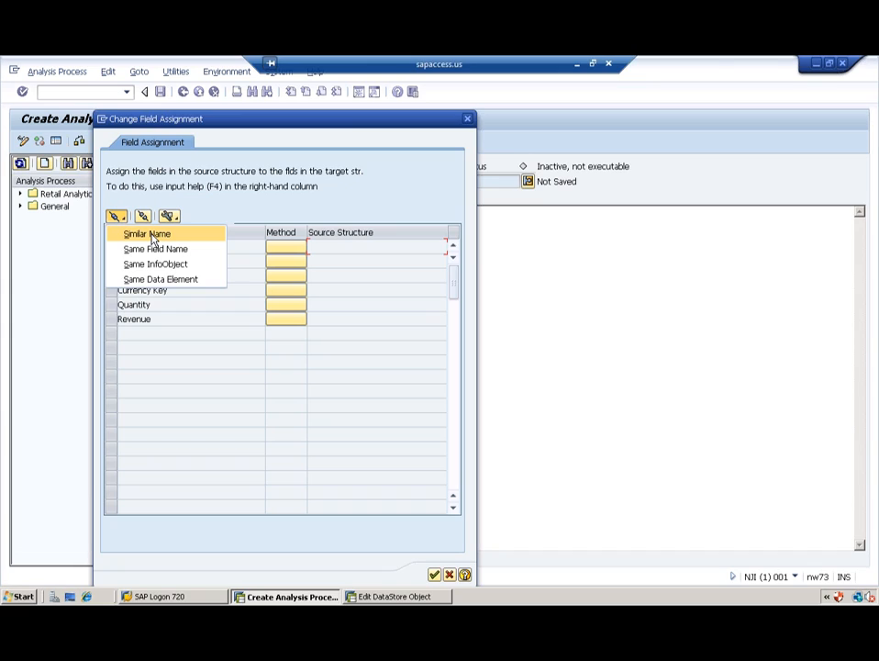
{"action": "left_click", "coordinate": [152, 237]}
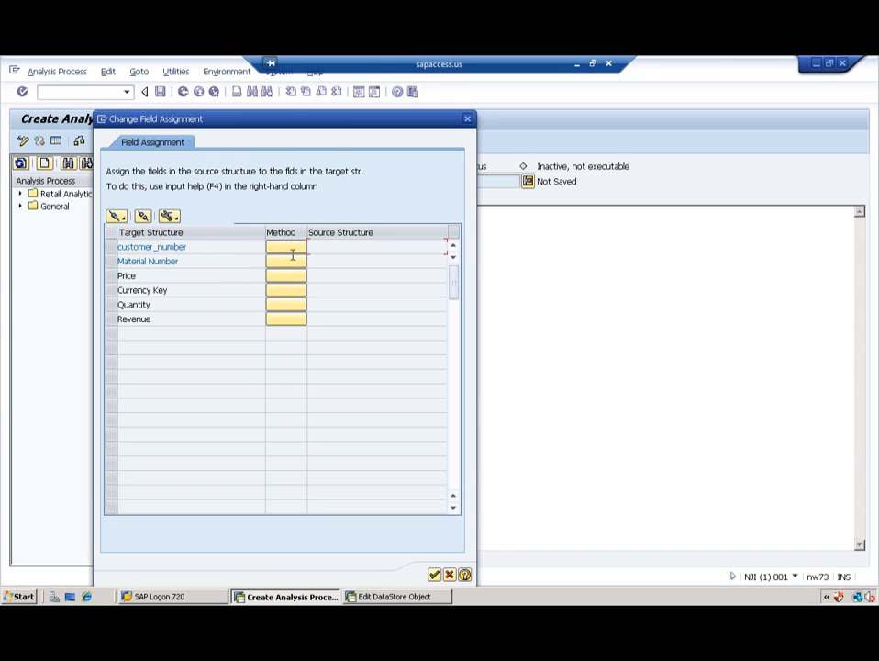
{"action": "right_click", "coordinate": [376, 246]}
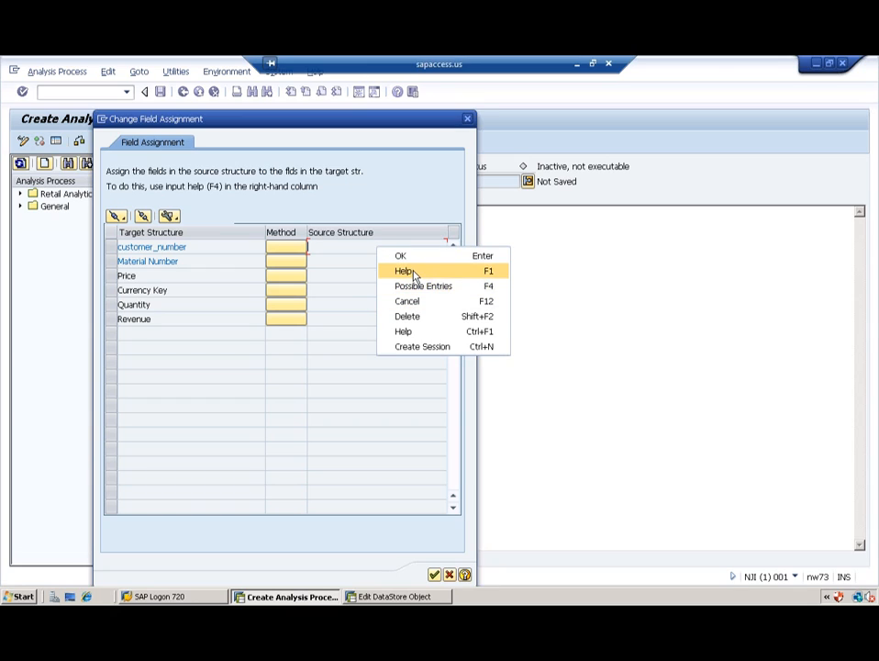
{"action": "left_click", "coordinate": [410, 272]}
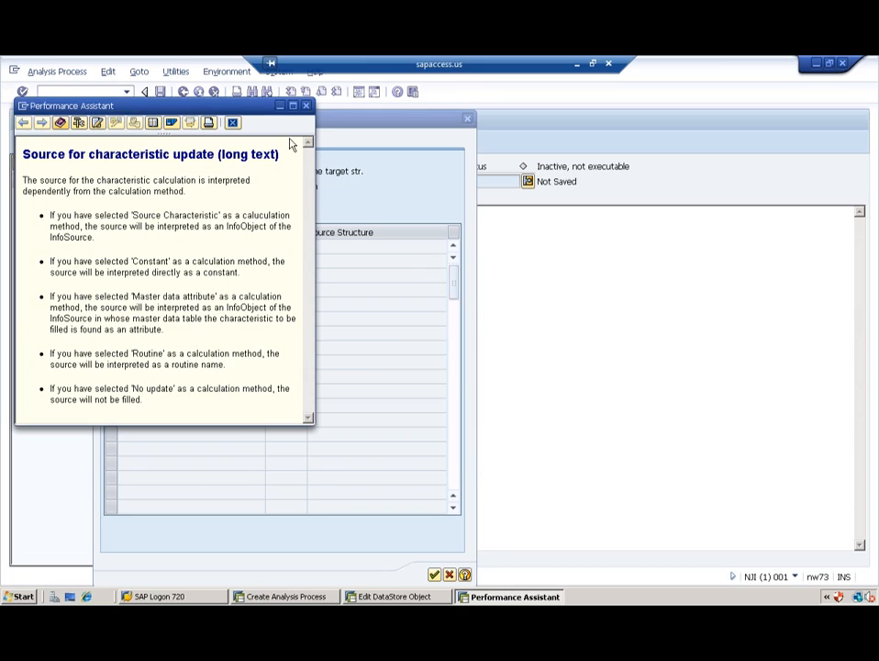
{"action": "left_click", "coordinate": [307, 105]}
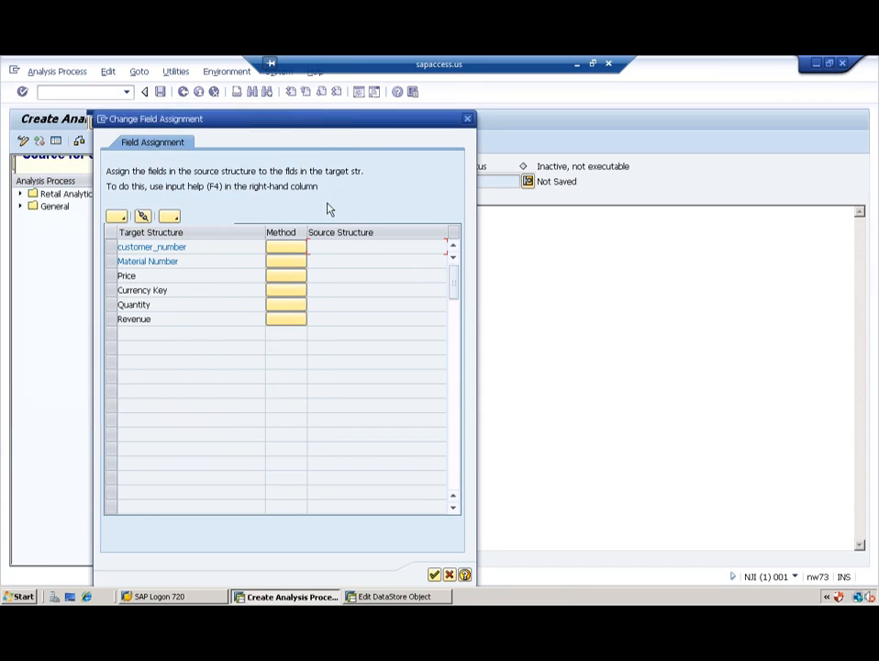
{"action": "right_click", "coordinate": [330, 250]}
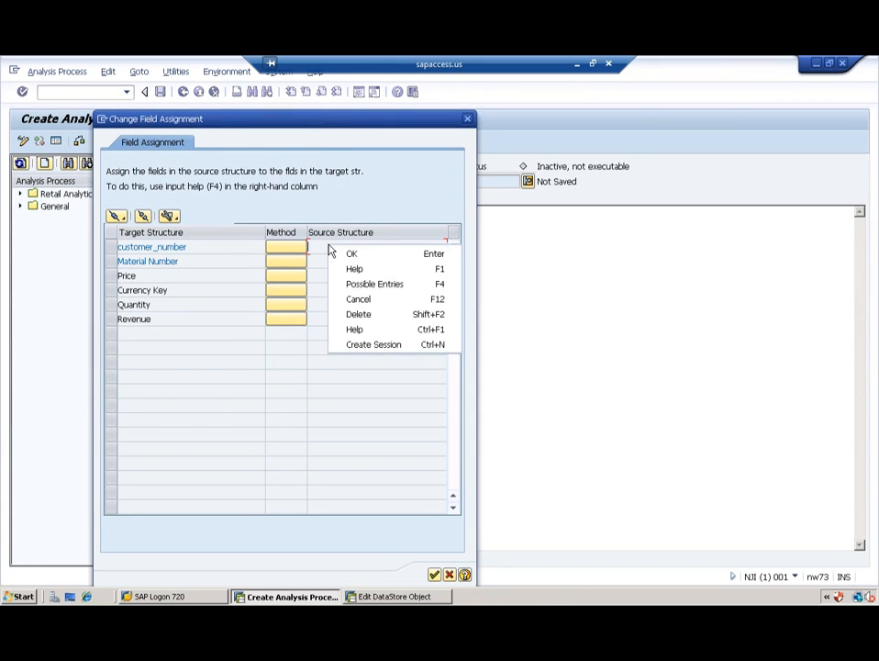
{"action": "left_click", "coordinate": [368, 286]}
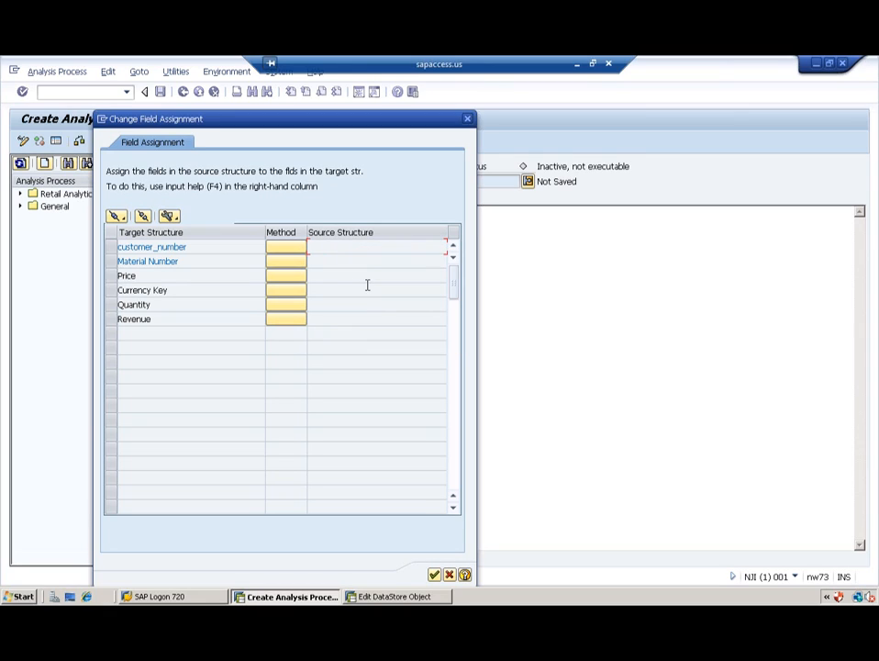
Step: Reapply automatic assignment by similar names, then by Same InfoObject, and confirm
{"action": "left_click", "coordinate": [116, 217]}
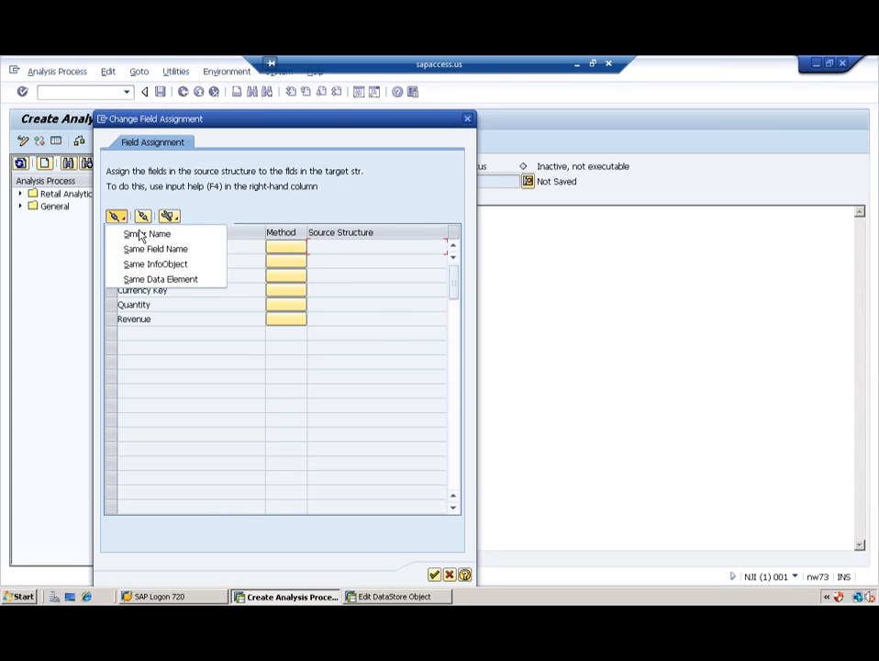
{"action": "left_click", "coordinate": [140, 236]}
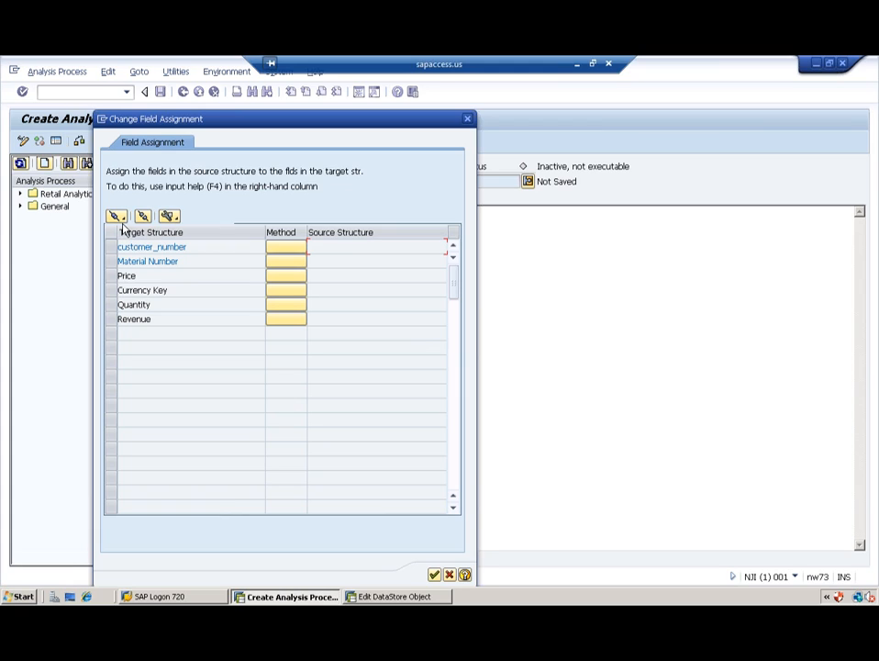
{"action": "left_click", "coordinate": [116, 217]}
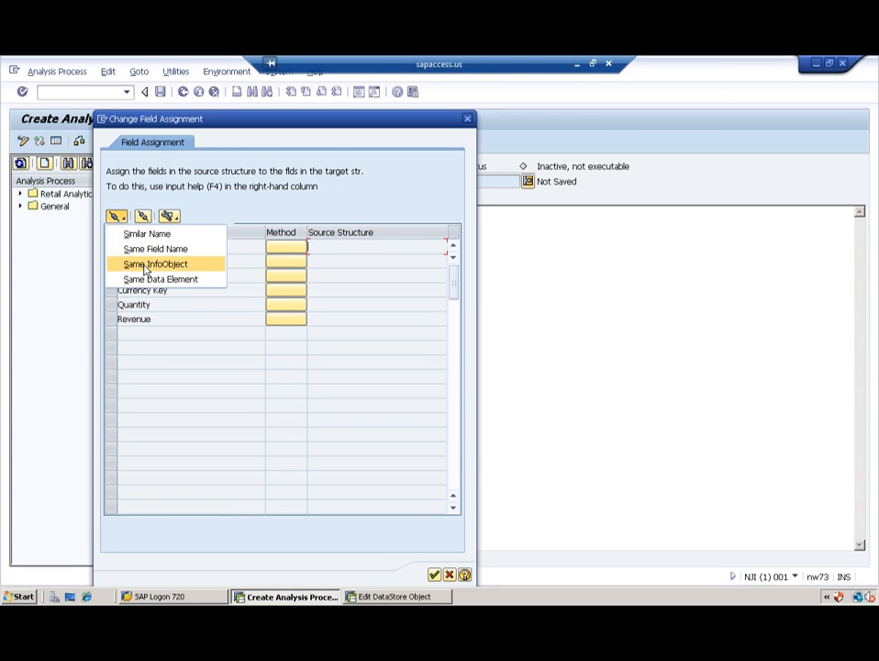
{"action": "left_click", "coordinate": [145, 264]}
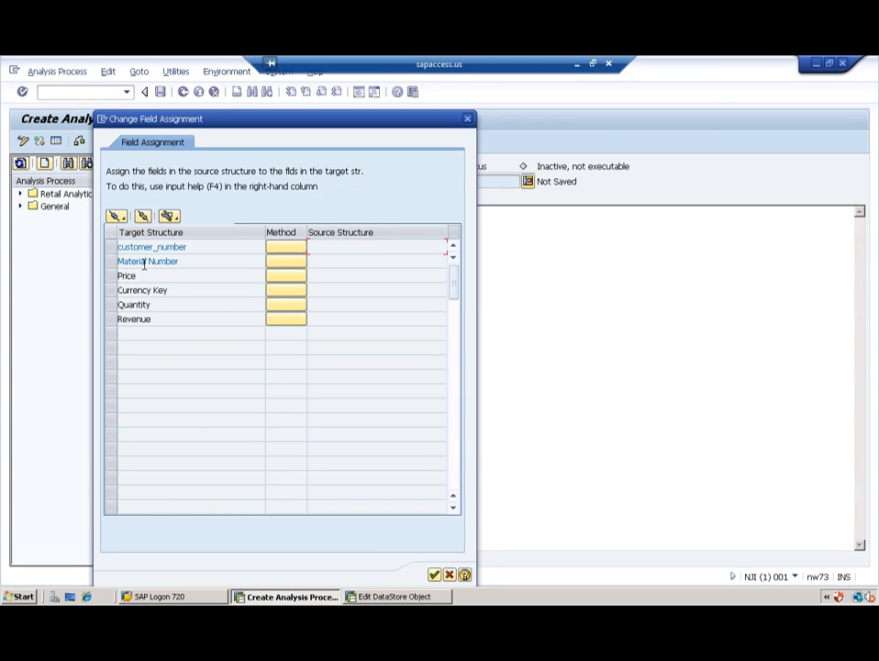
{"action": "left_click", "coordinate": [434, 575]}
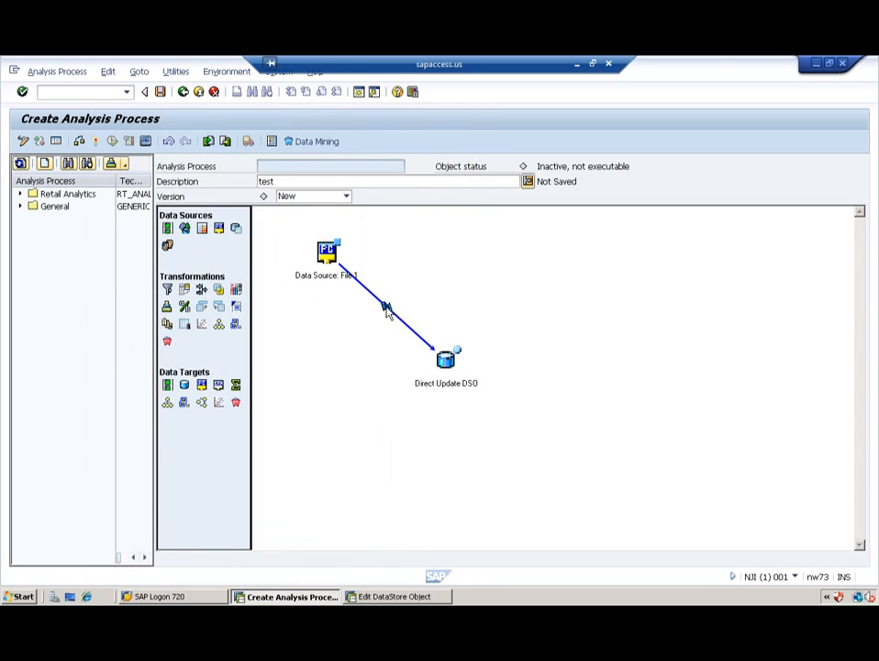
Step: Review the customer_number assignment details in the file-to-DSO mapping and confirm it
{"action": "double_click", "coordinate": [390, 312]}
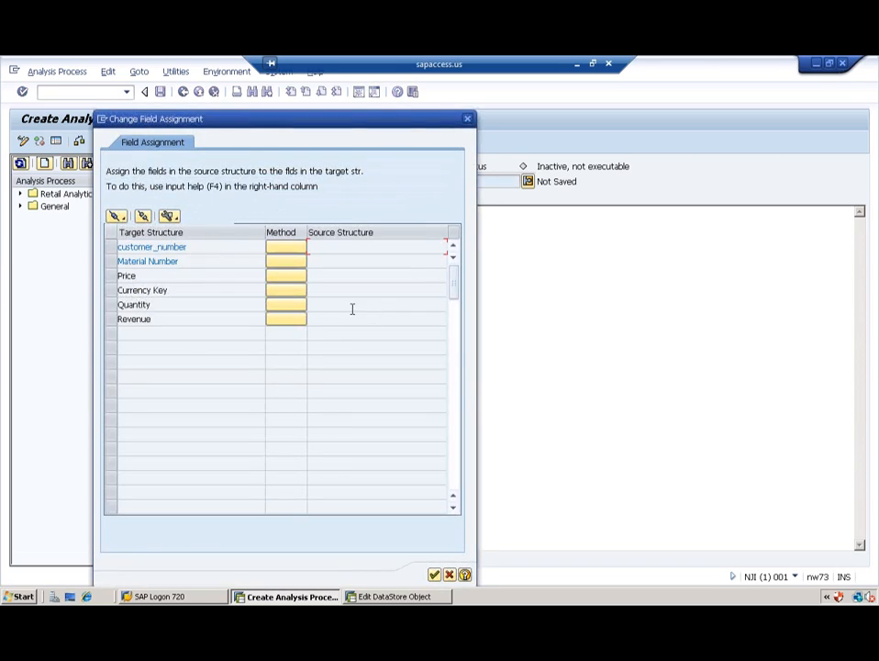
{"action": "double_click", "coordinate": [294, 250]}
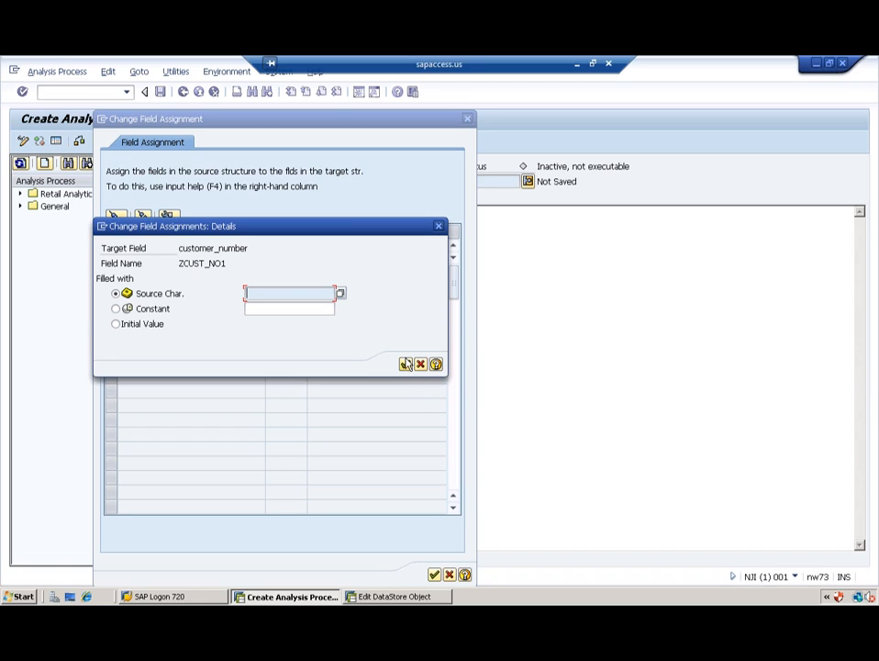
{"action": "left_click", "coordinate": [405, 365]}
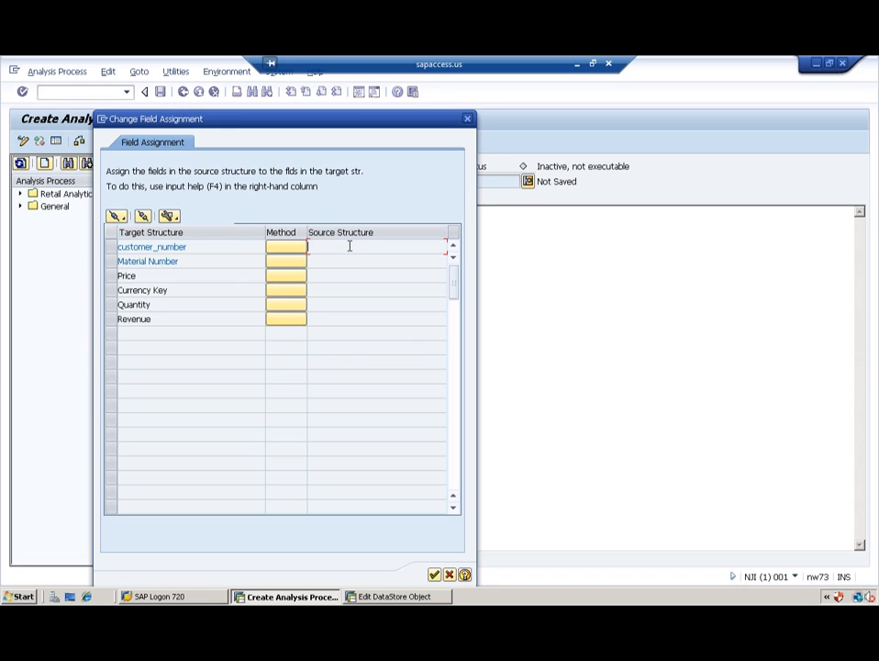
{"action": "left_click", "coordinate": [435, 574]}
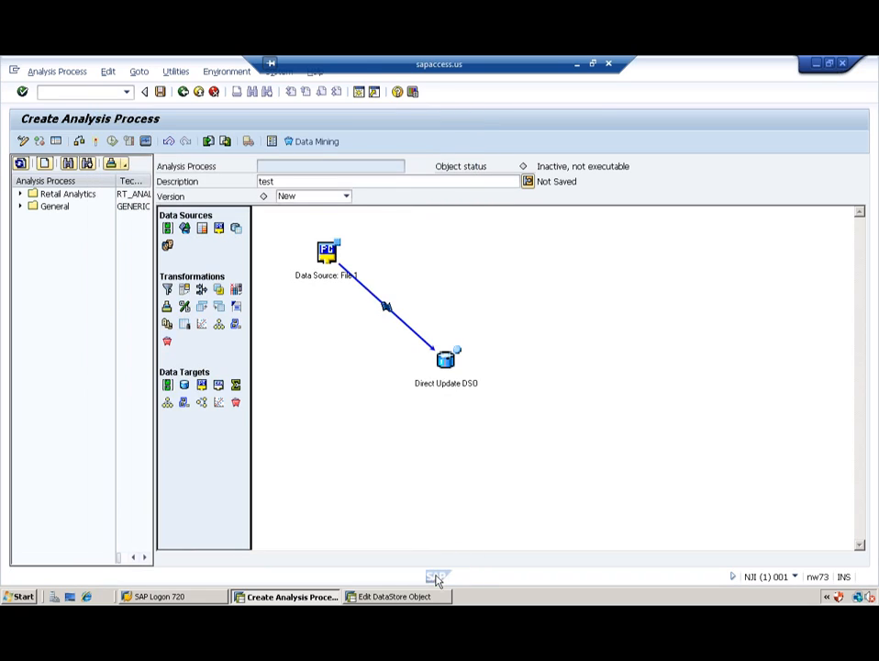
Step: Inspect the separator settings of Data Source: File 1 and confirm them
{"action": "double_click", "coordinate": [328, 253]}
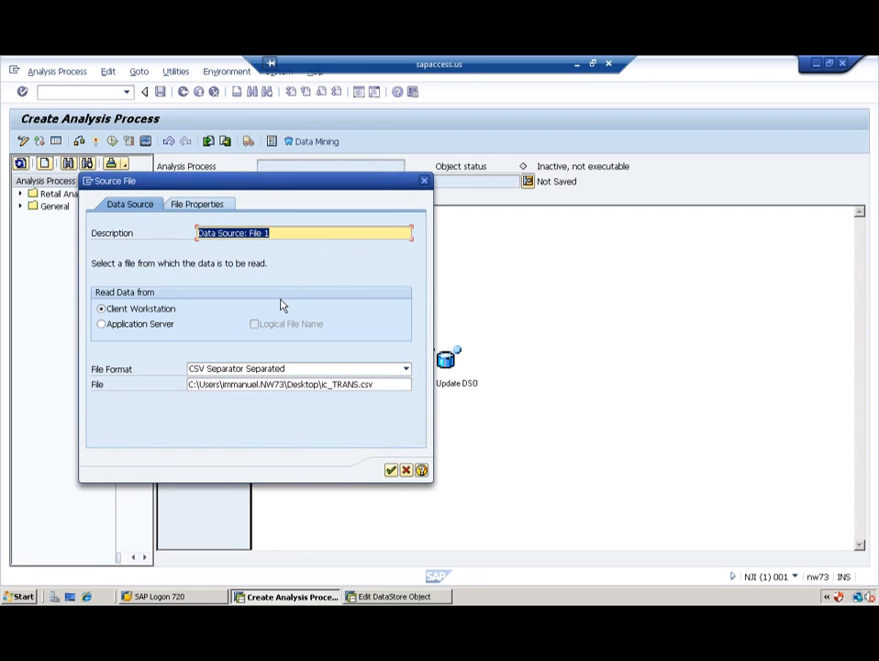
{"action": "left_click", "coordinate": [203, 207]}
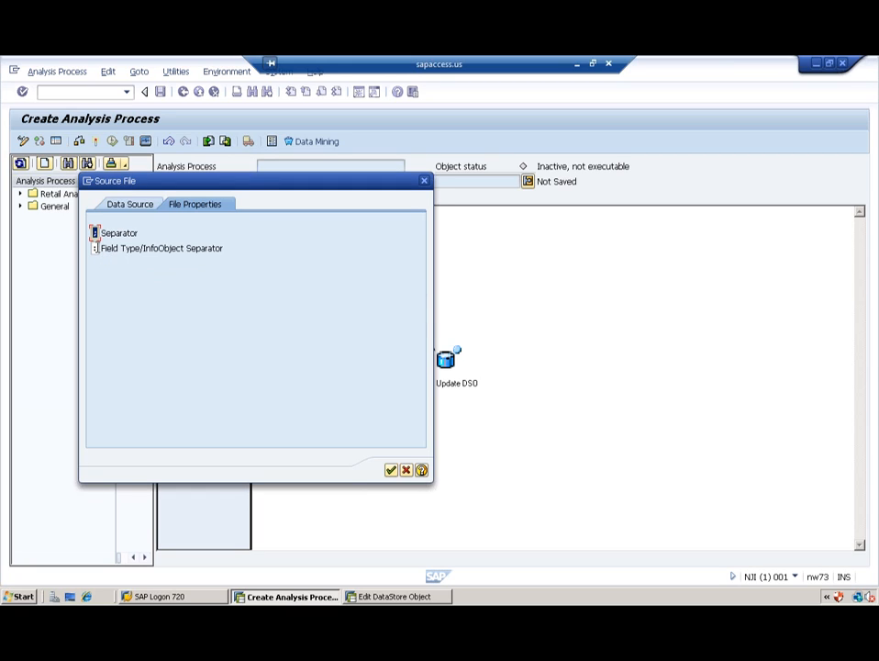
{"action": "left_click", "coordinate": [94, 248]}
{"action": "left_click", "coordinate": [95, 233]}
{"action": "left_click", "coordinate": [95, 248]}
{"action": "left_click", "coordinate": [391, 471]}
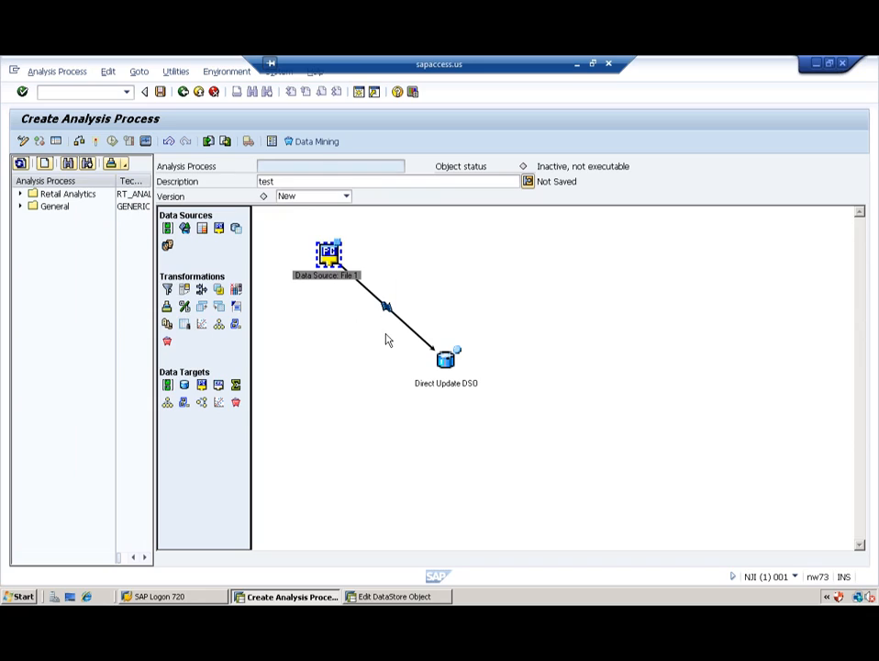
{"action": "left_click", "coordinate": [438, 318]}
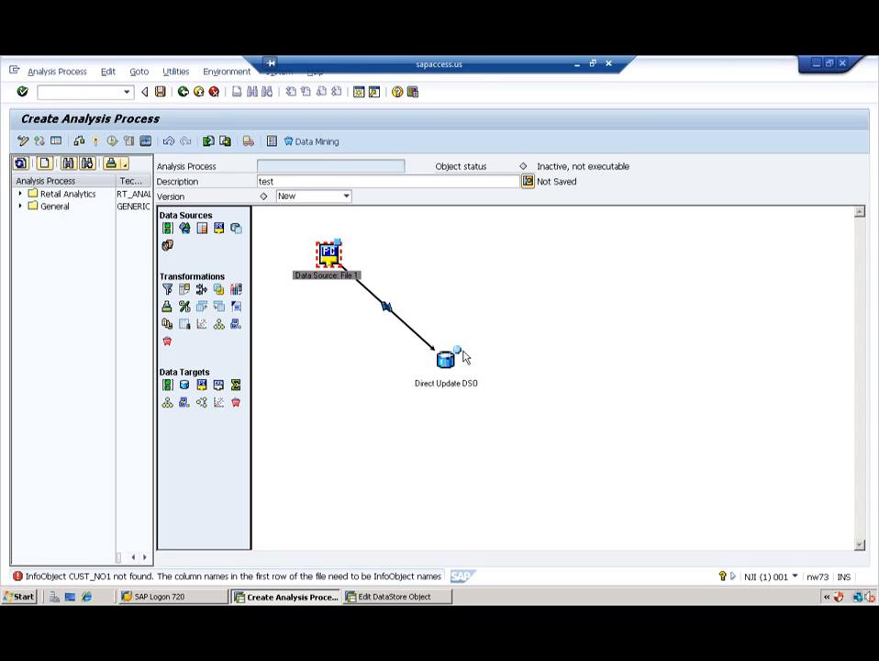
{"action": "double_click", "coordinate": [447, 359]}
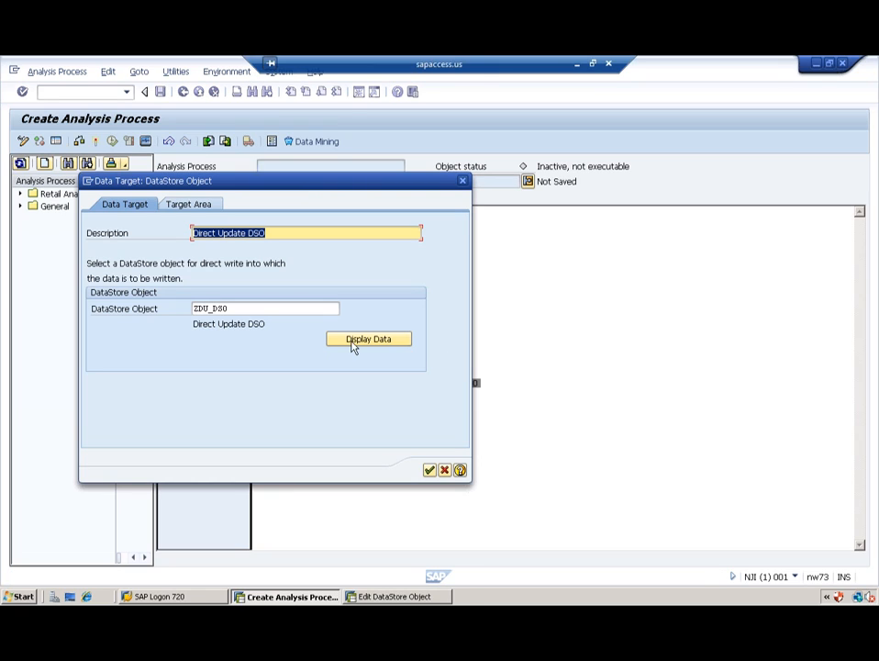
{"action": "left_click", "coordinate": [190, 205]}
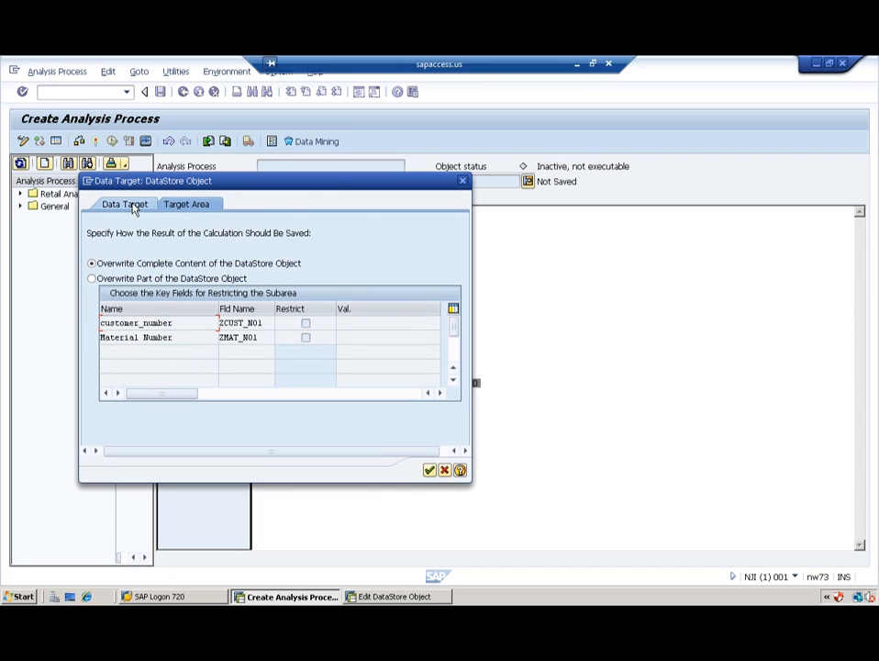
{"action": "left_click", "coordinate": [429, 471]}
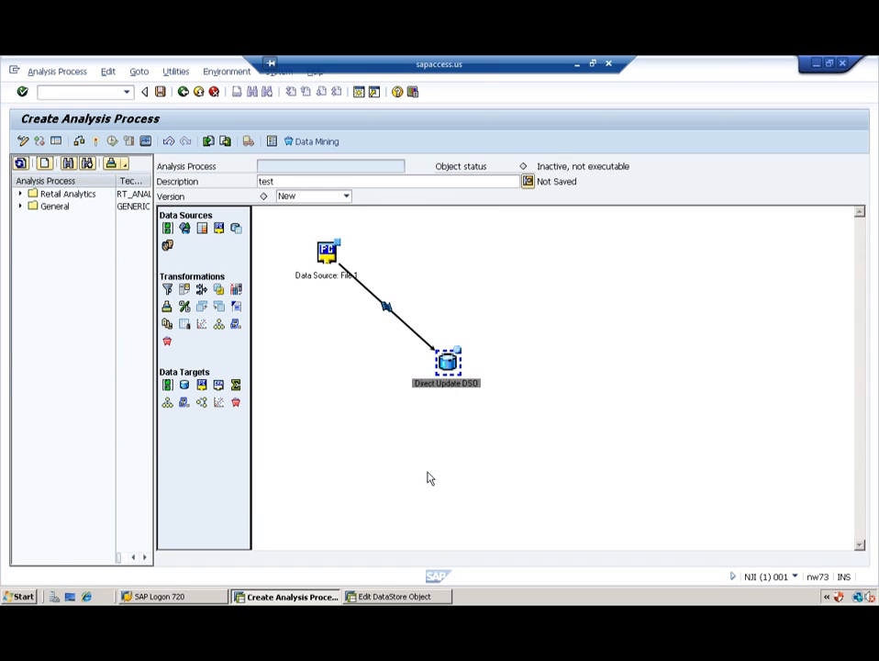
{"action": "double_click", "coordinate": [386, 308]}
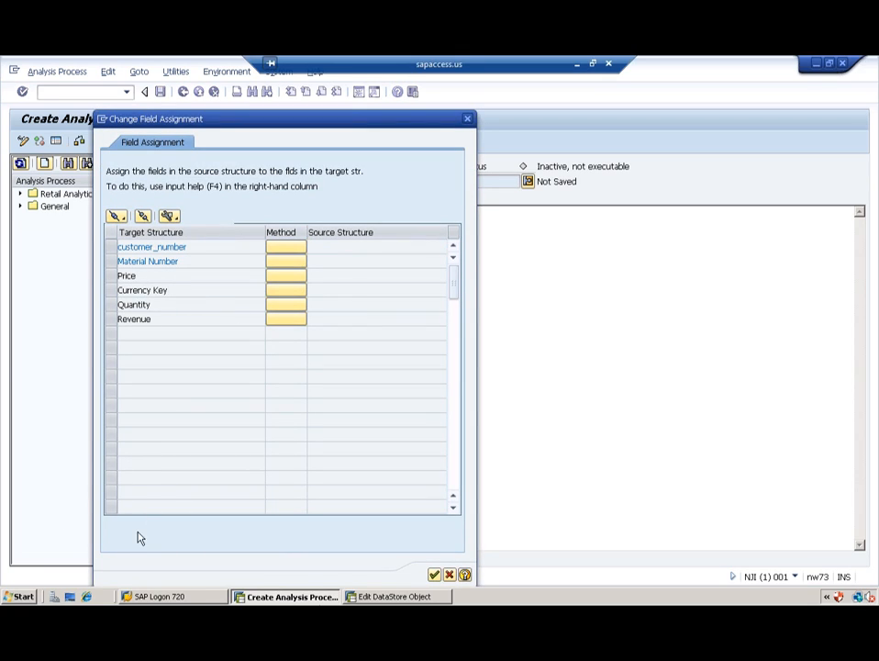
{"action": "left_click", "coordinate": [450, 574]}
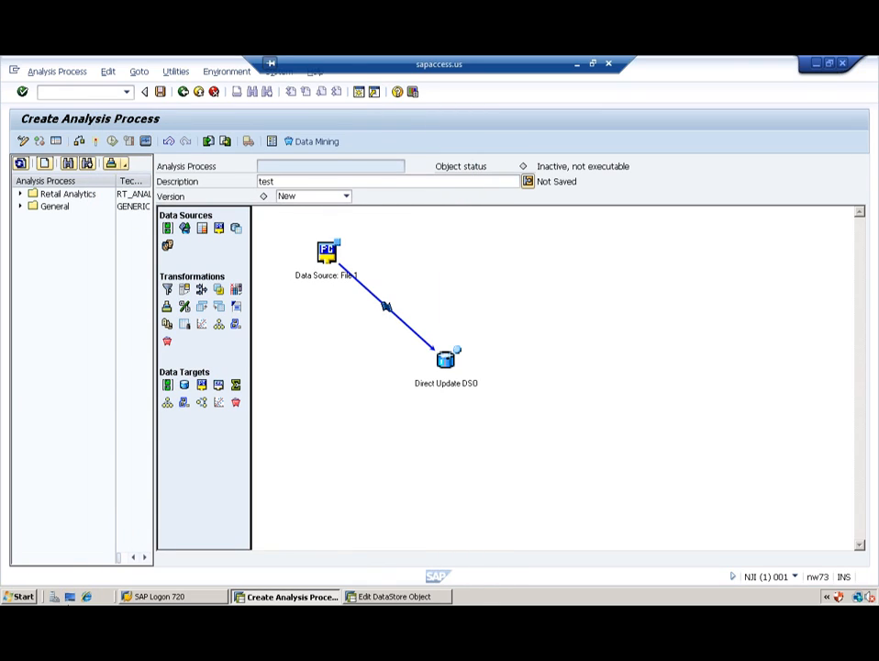
Step: Open ic_TRANS in Excel and rename headers A1 and B1 to ZCUST_NO1 and ZMAT_NO1
{"action": "left_click", "coordinate": [69, 595]}
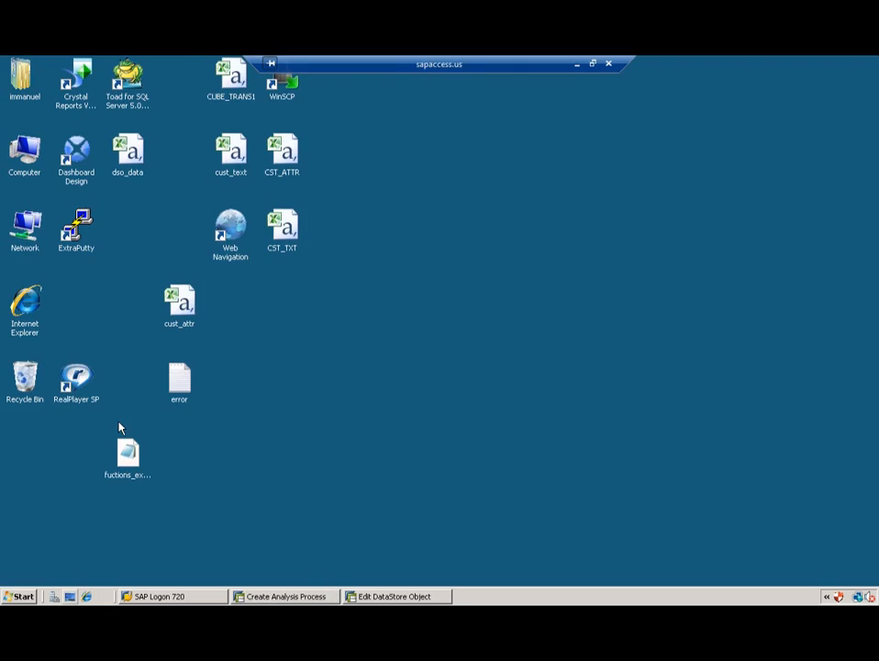
{"action": "double_click", "coordinate": [284, 305]}
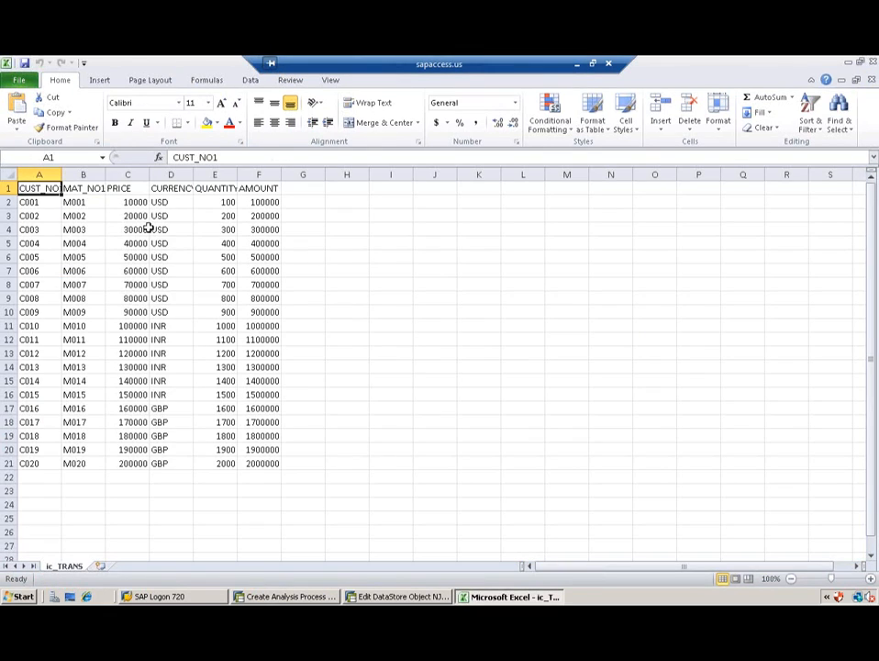
{"action": "double_click", "coordinate": [22, 188]}
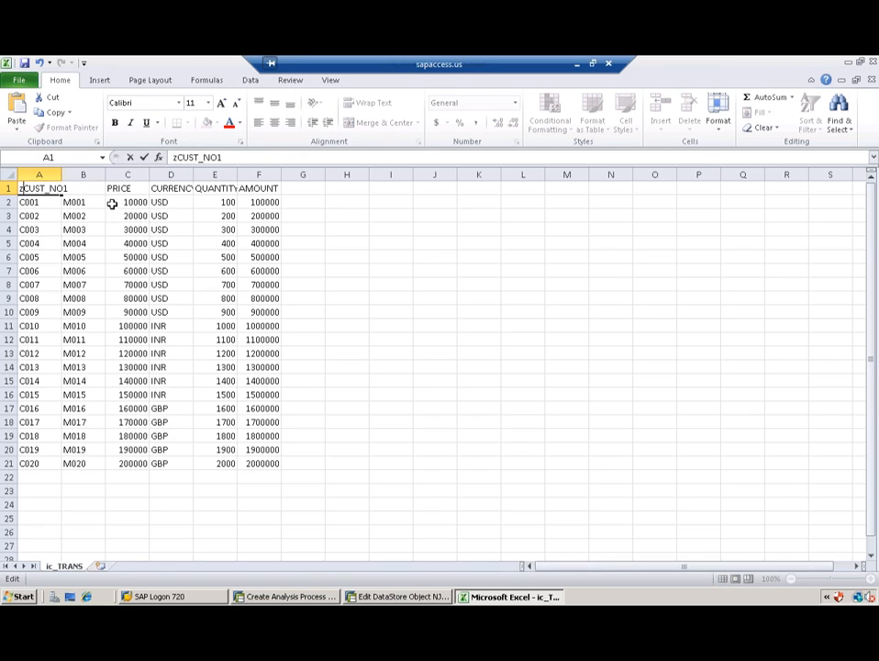
{"action": "type", "text": "z"}
{"action": "key", "text": "BackSpace"}
{"action": "type", "text": "Z"}
{"action": "left_click", "coordinate": [95, 227]}
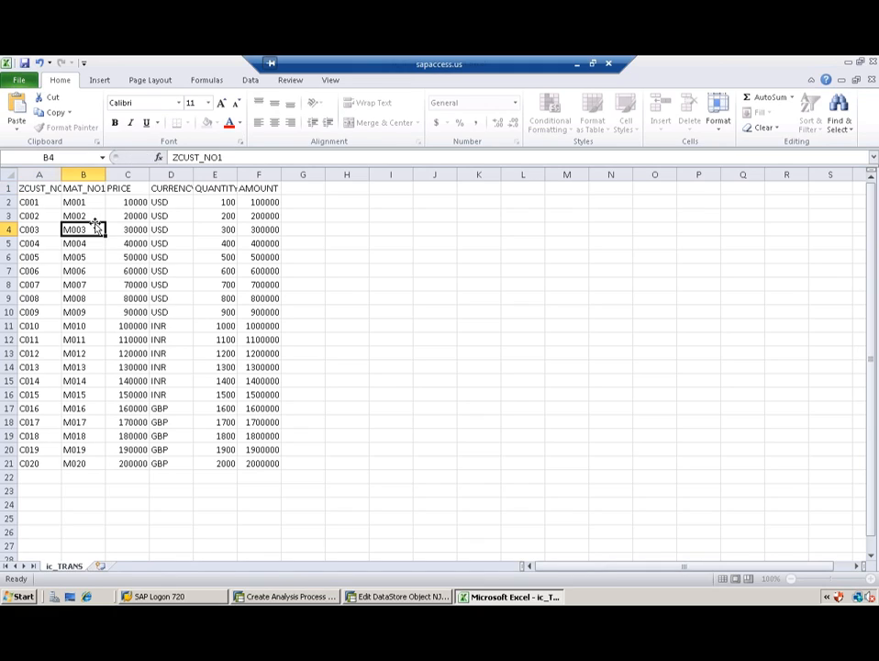
{"action": "left_click", "coordinate": [66, 189]}
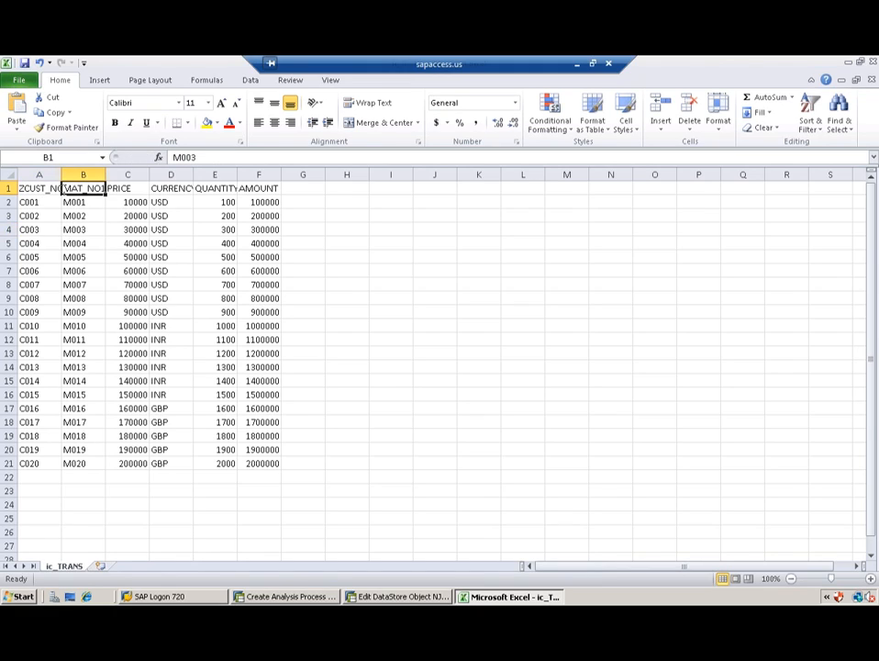
{"action": "double_click", "coordinate": [64, 189]}
{"action": "type", "text": "Z"}
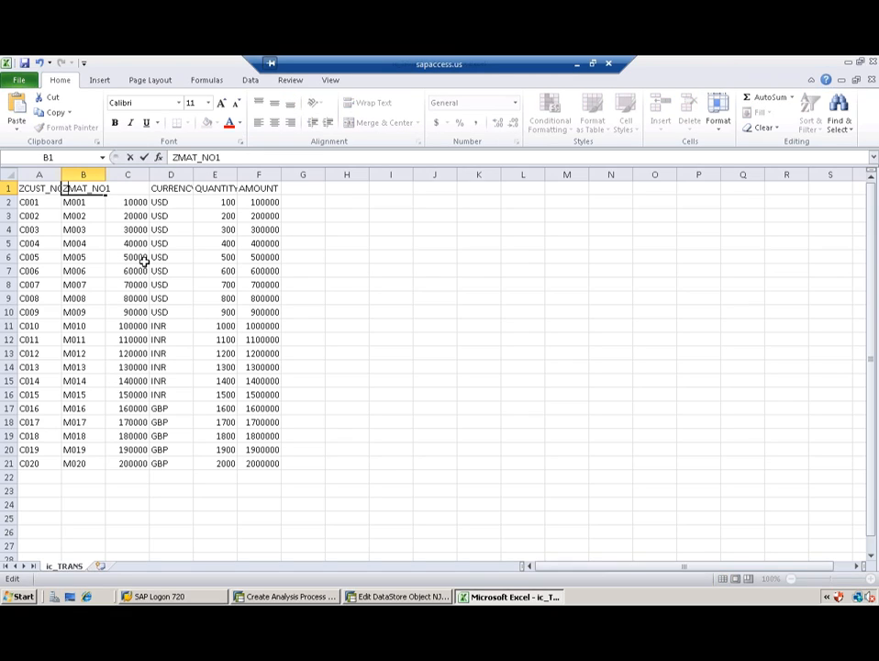
{"action": "left_click", "coordinate": [133, 200]}
Step: Rename headers C1 and D1 to ZPRICE1 and 0CURRENCY
{"action": "double_click", "coordinate": [108, 188]}
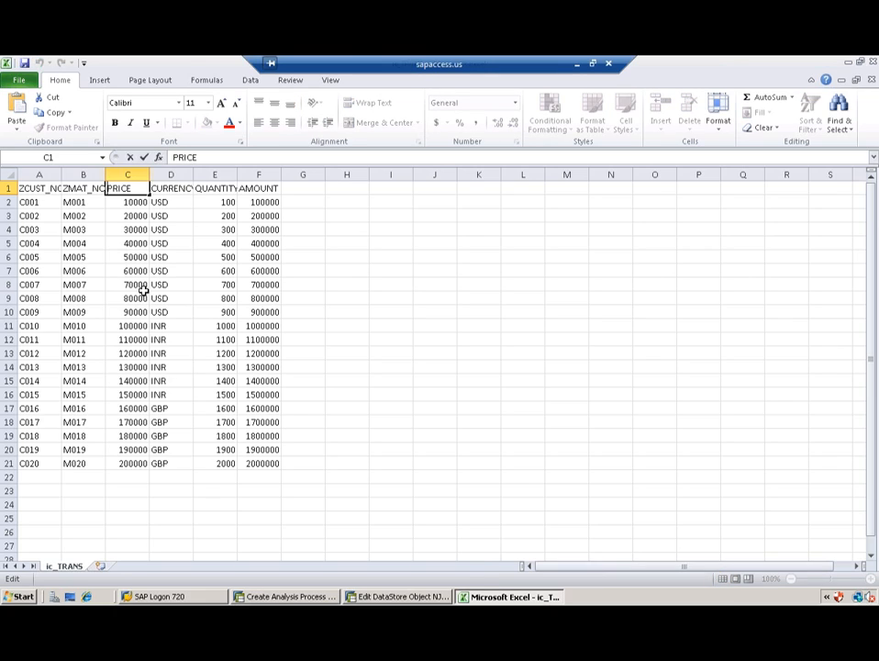
{"action": "type", "text": "Z"}
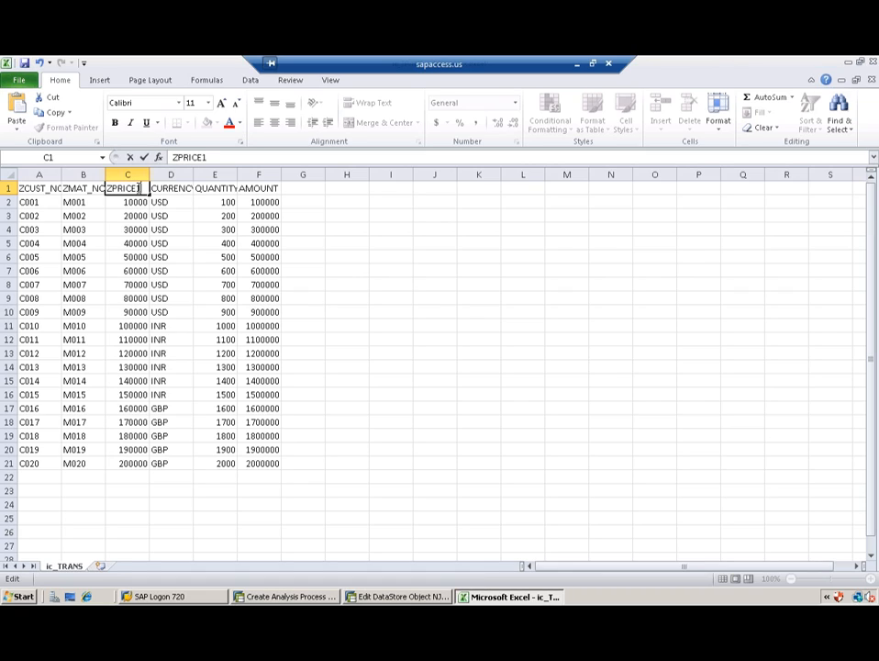
{"action": "double_click", "coordinate": [156, 188]}
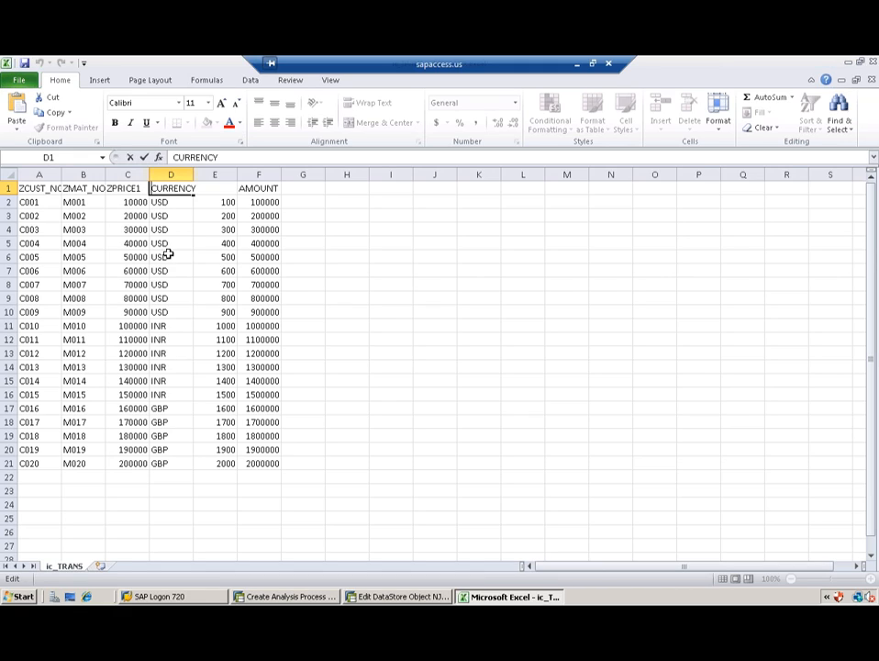
{"action": "type", "text": "0"}
{"action": "left_click", "coordinate": [222, 227]}
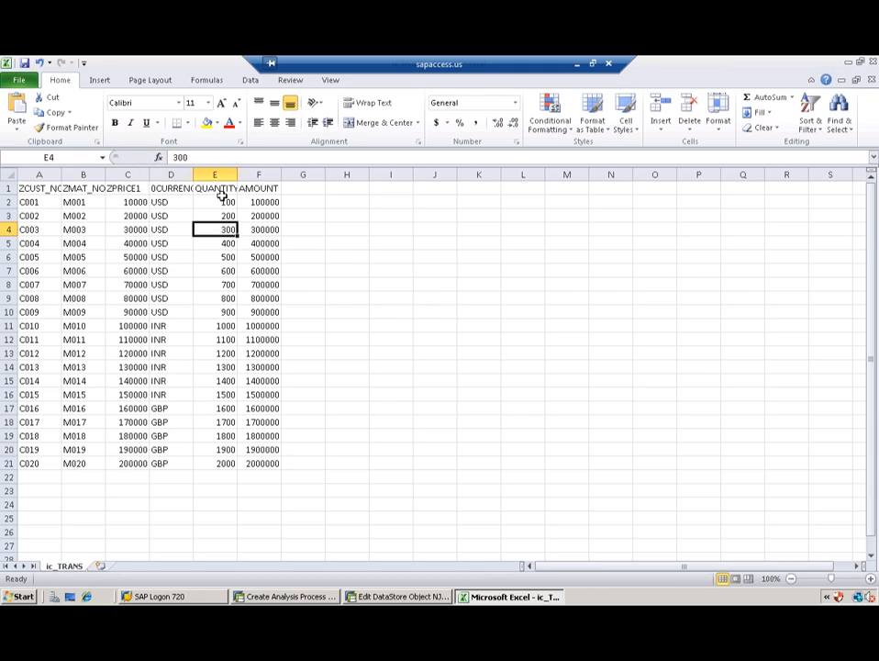
{"action": "key", "text": "ctrl+Home"}
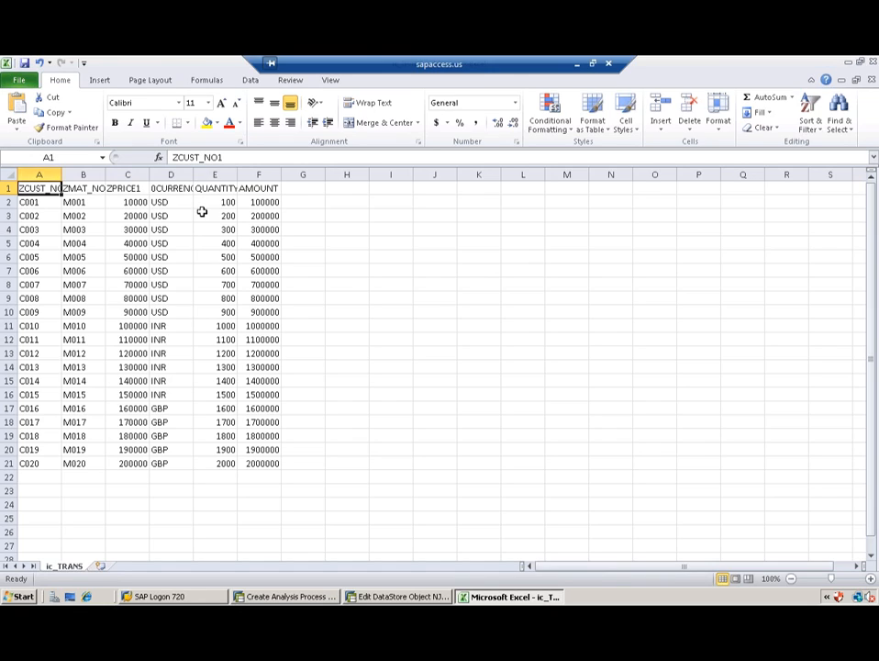
Step: Rename headers E1 and F1 to ZQUAN1 and ZREV_1
{"action": "left_click", "coordinate": [196, 188]}
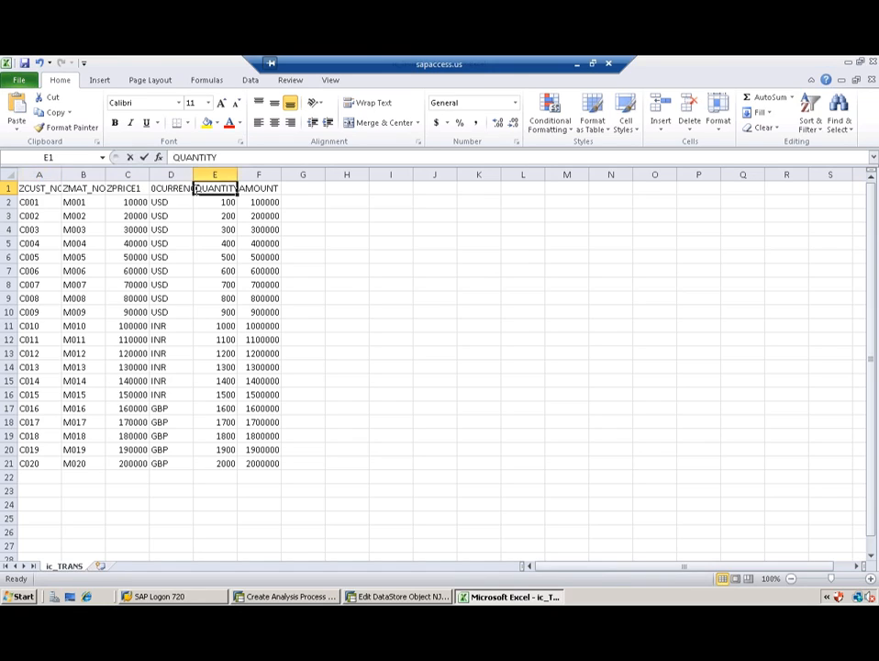
{"action": "double_click", "coordinate": [196, 188]}
{"action": "type", "text": "Z"}
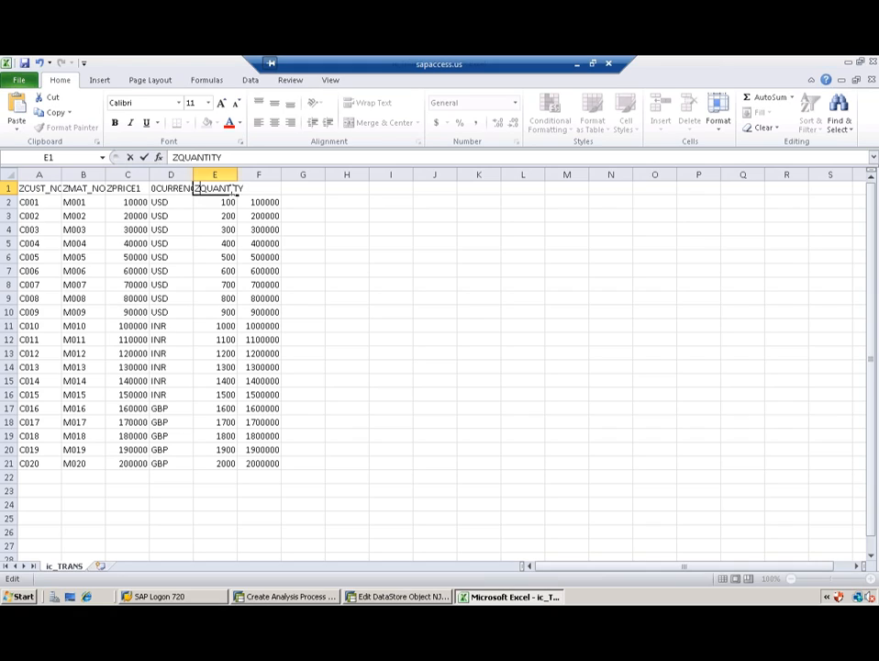
{"action": "left_click", "coordinate": [228, 188]}
{"action": "type", "text": "1"}
{"action": "key", "text": "Delete"}
{"action": "key", "text": "Delete"}
{"action": "key", "text": "Delete"}
{"action": "key", "text": "Delete"}
{"action": "left_click", "coordinate": [265, 203]}
{"action": "left_click", "coordinate": [241, 188]}
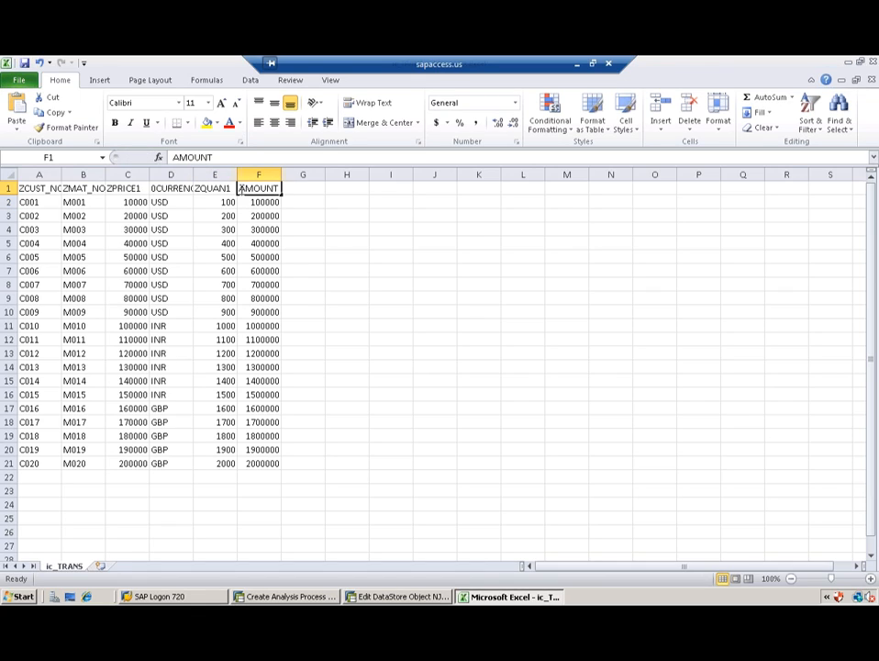
{"action": "double_click", "coordinate": [241, 188]}
{"action": "type", "text": "Z"}
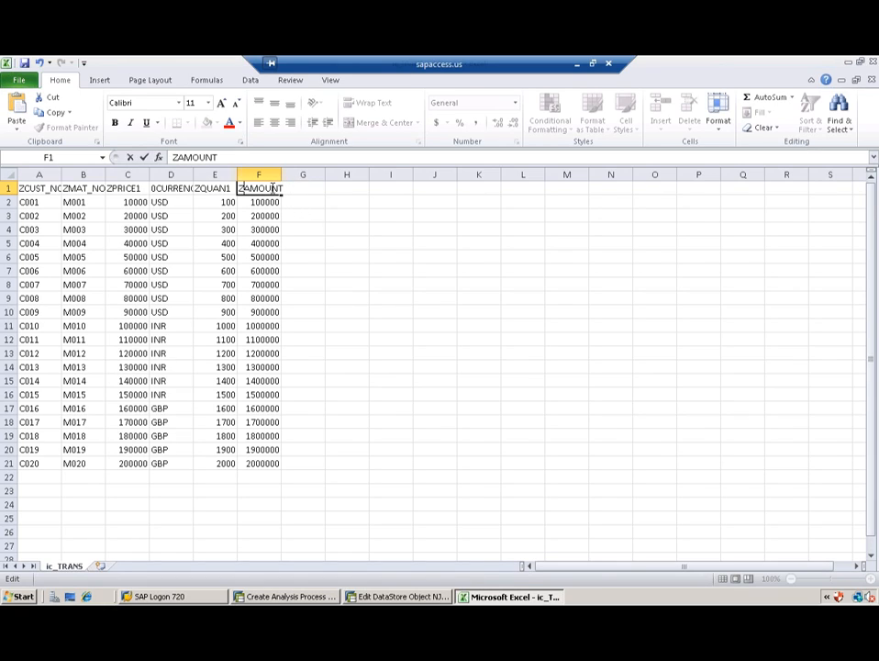
{"action": "key", "text": "Delete"}
{"action": "key", "text": "Delete"}
{"action": "key", "text": "Delete"}
{"action": "key", "text": "Delete"}
{"action": "key", "text": "Delete"}
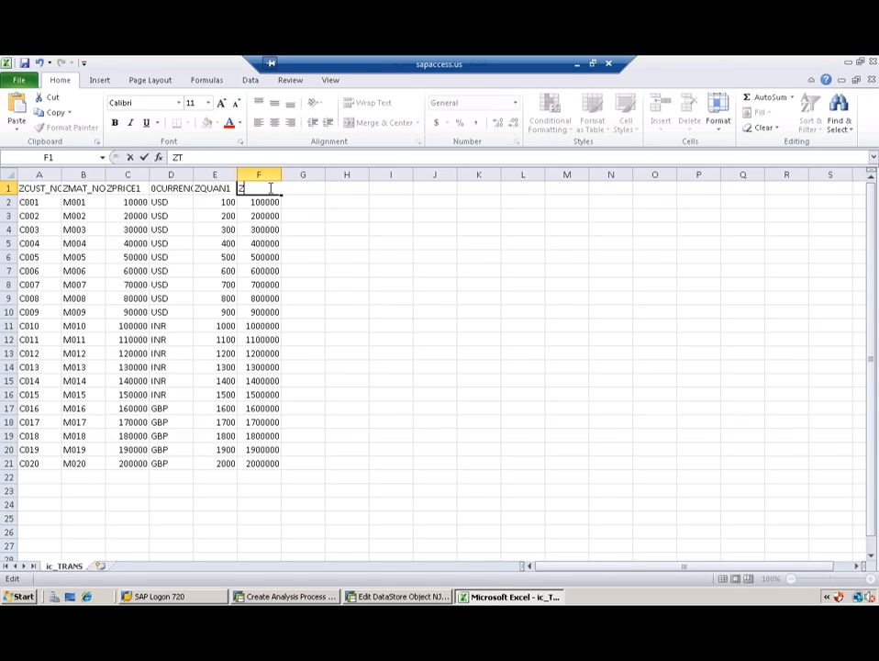
{"action": "type", "text": "REV_1"}
{"action": "left_click", "coordinate": [258, 296]}
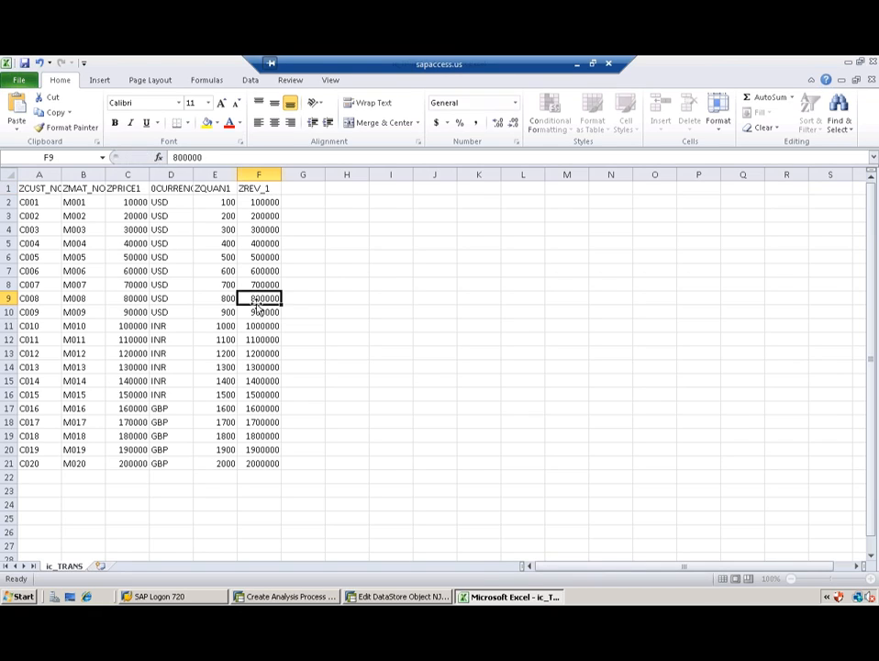
Step: Save ic_TRANS keeping CSV format and close Excel without saving again
{"action": "left_click", "coordinate": [25, 63]}
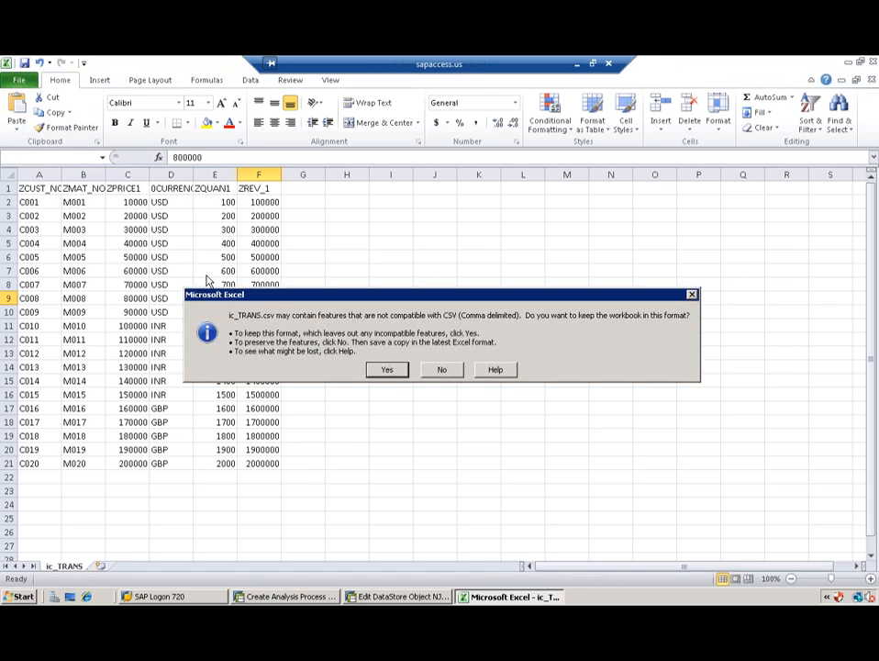
{"action": "left_click", "coordinate": [387, 370]}
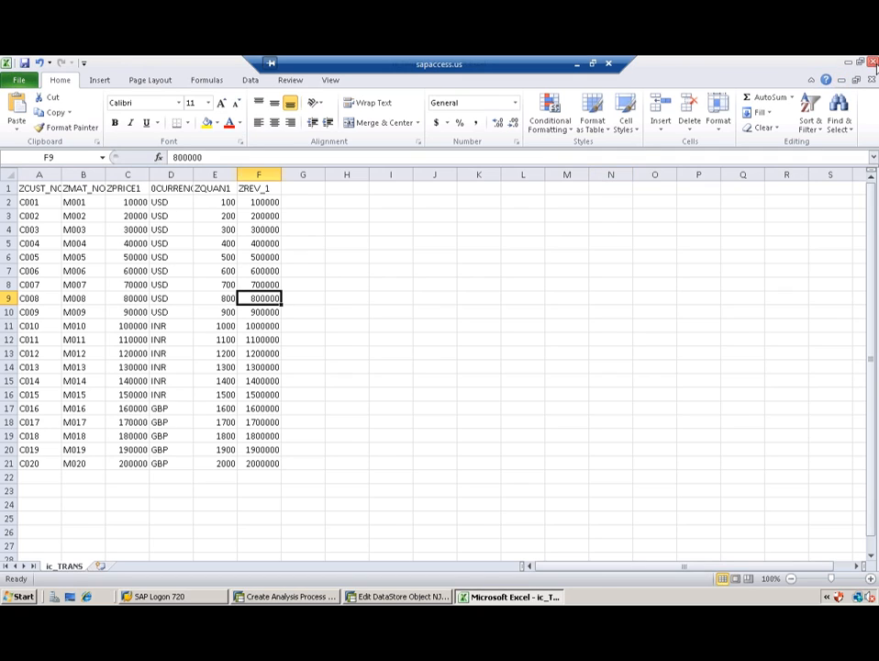
{"action": "left_click", "coordinate": [873, 63]}
{"action": "left_click", "coordinate": [442, 343]}
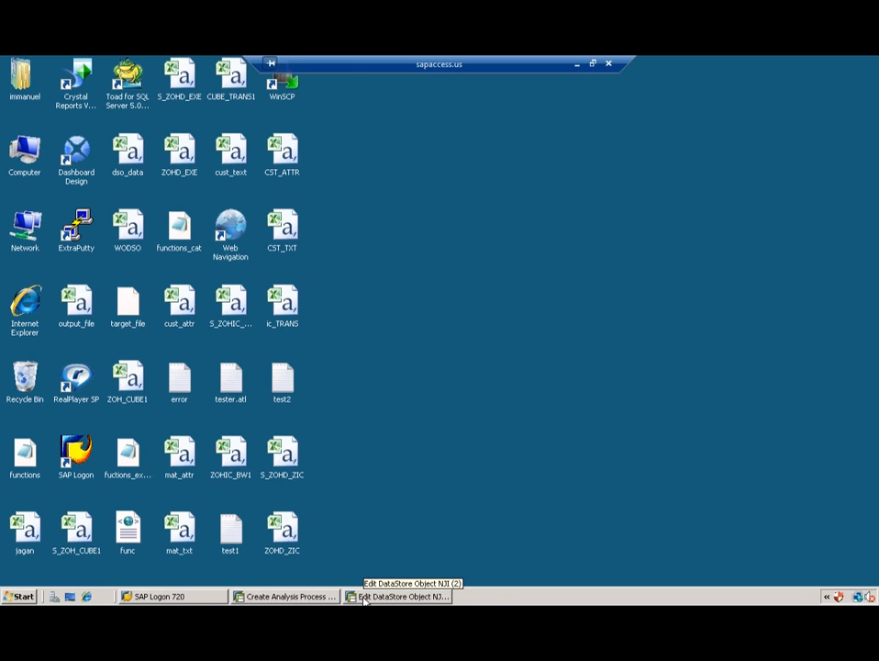
Step: Point Data Source: File 1 to the edited ic_TRANS.csv on the desktop and confirm
{"action": "left_click", "coordinate": [303, 598]}
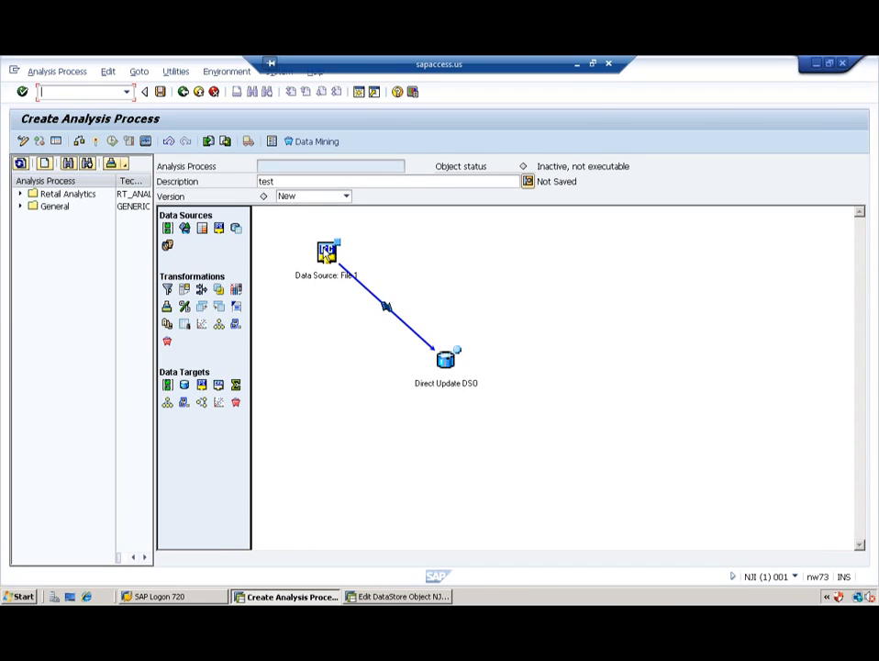
{"action": "left_click", "coordinate": [328, 255]}
{"action": "double_click", "coordinate": [328, 255]}
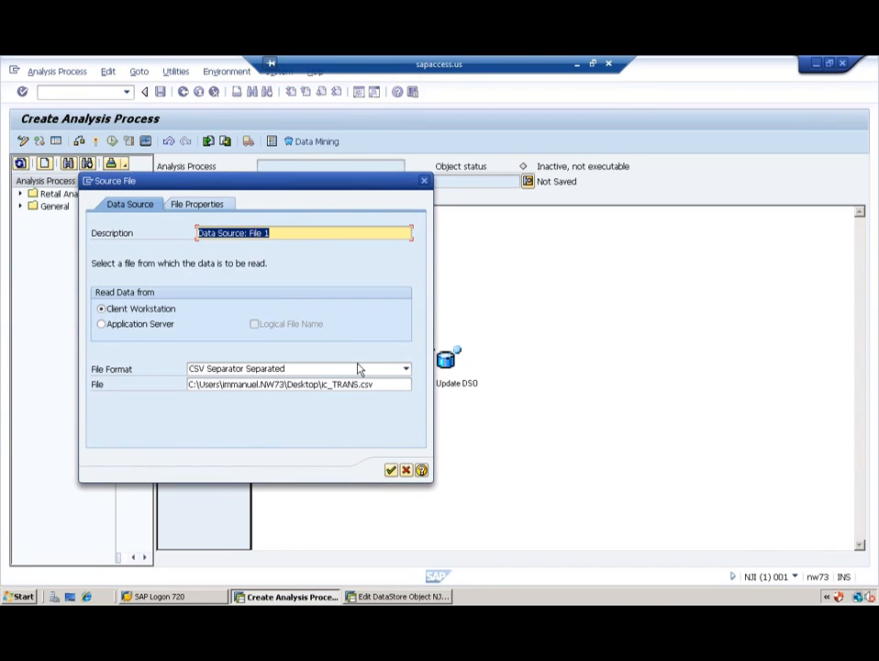
{"action": "left_click", "coordinate": [395, 384]}
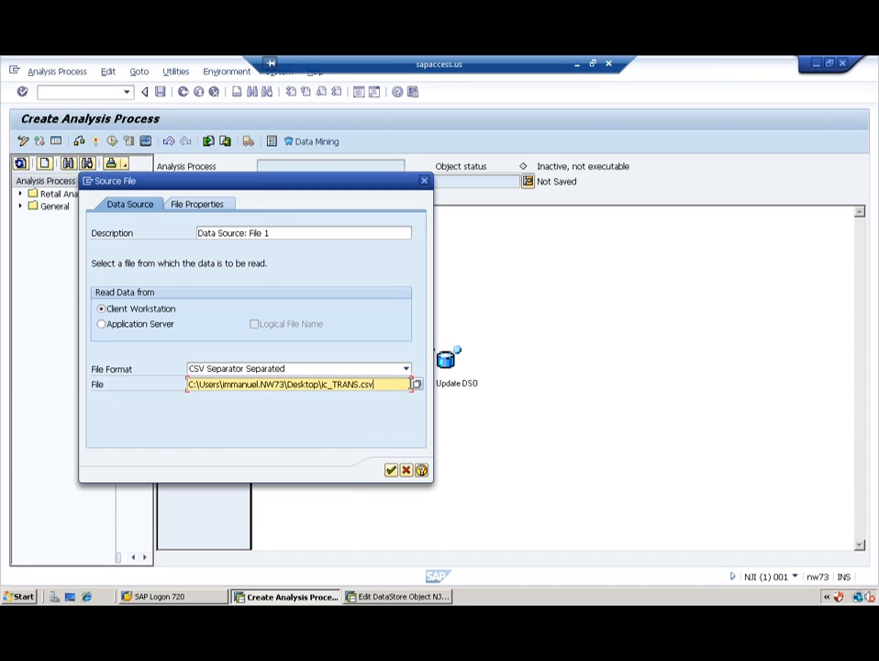
{"action": "left_click", "coordinate": [415, 384]}
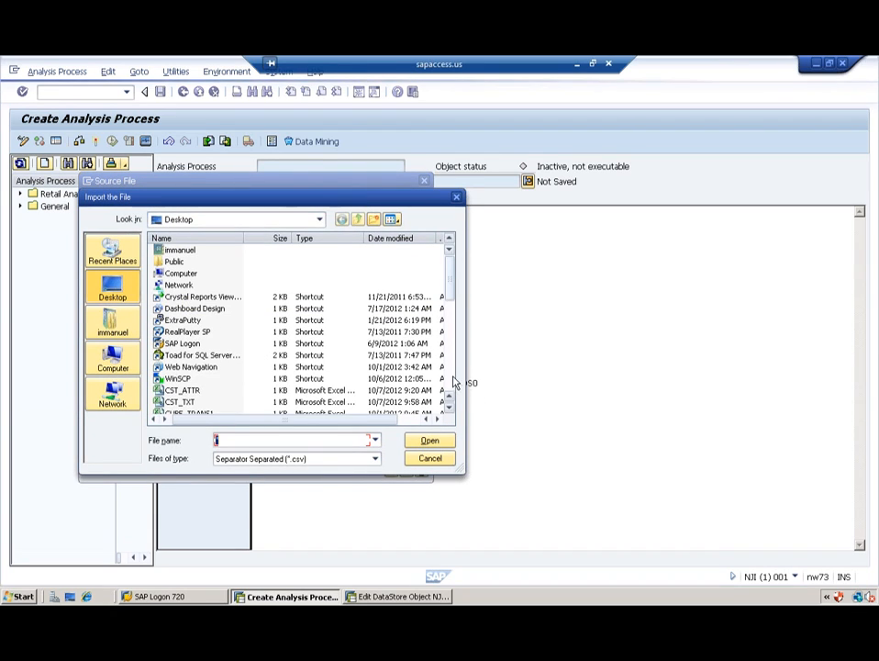
{"action": "left_click", "coordinate": [448, 386]}
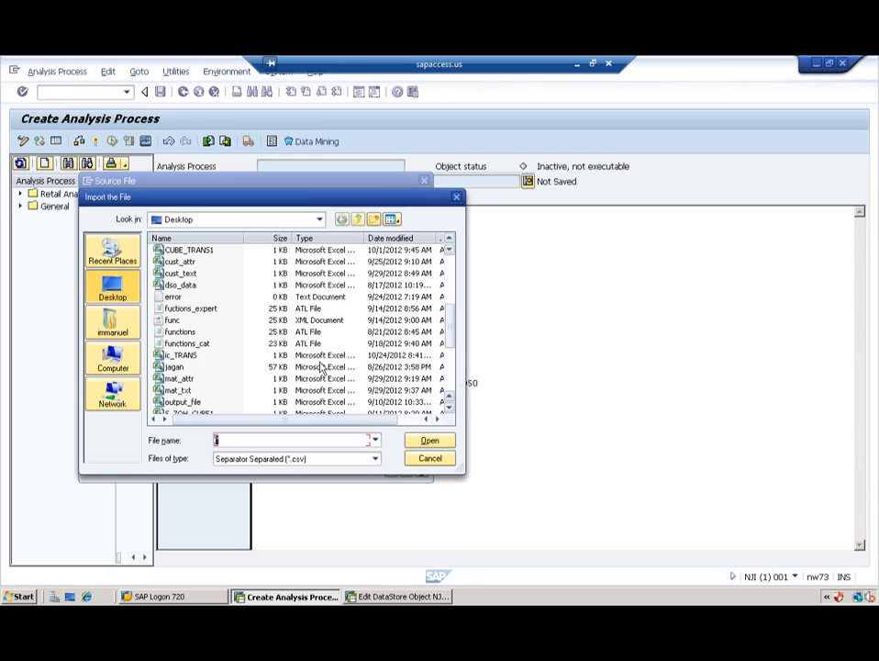
{"action": "double_click", "coordinate": [184, 356]}
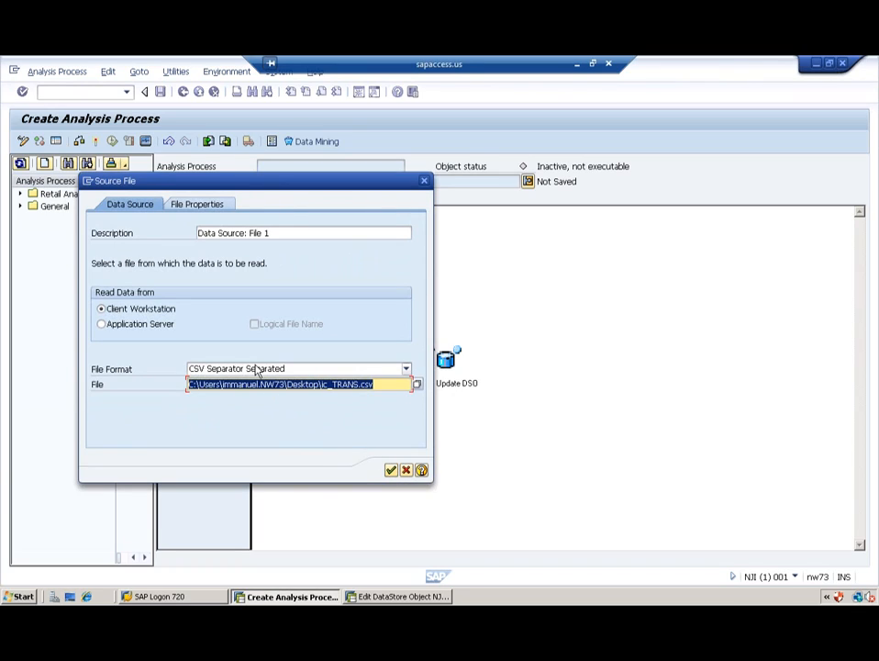
{"action": "left_click", "coordinate": [198, 207]}
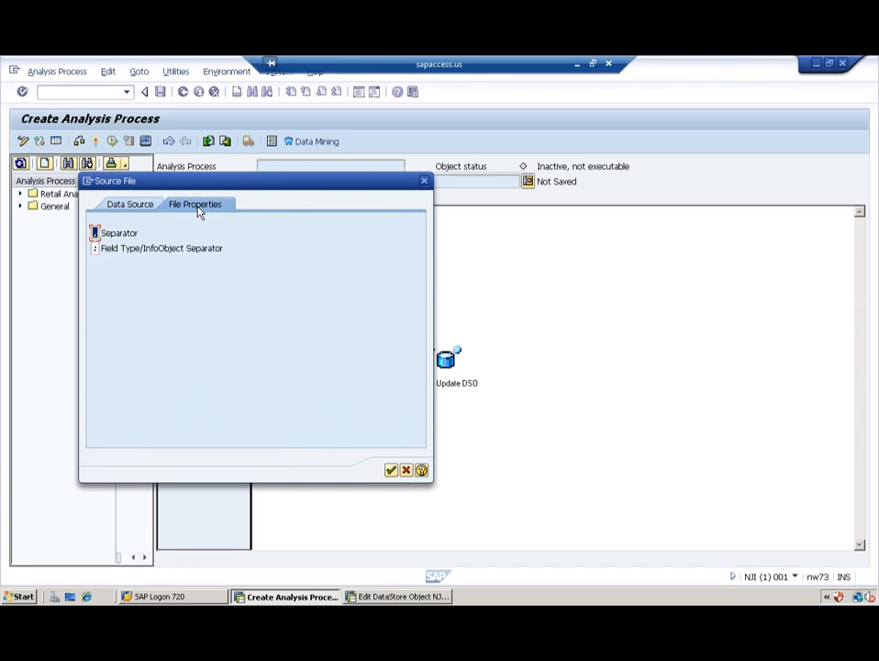
{"action": "left_click", "coordinate": [391, 470]}
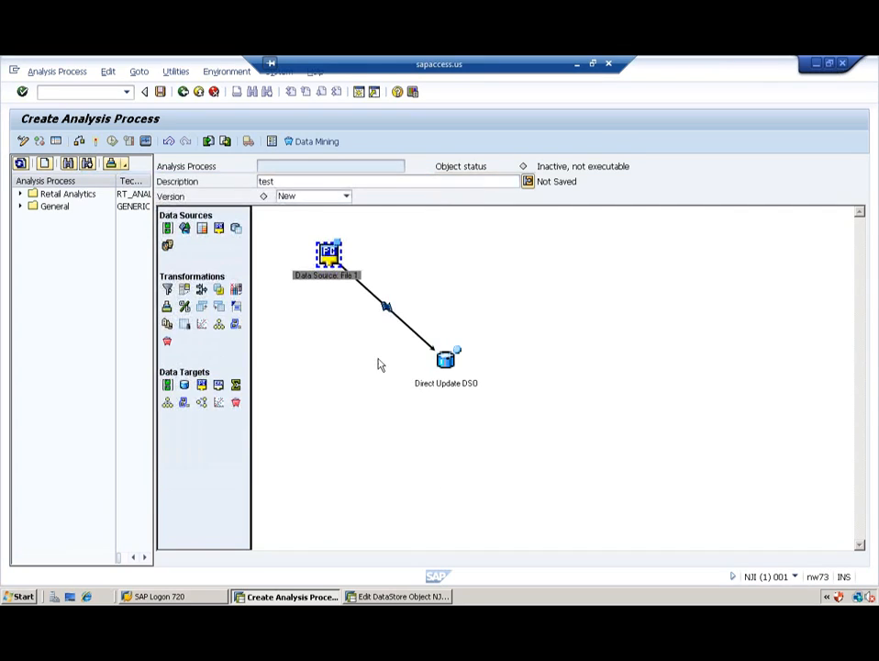
Step: Map all six file fields to the DSO by Same InfoObject and check the process for errors
{"action": "double_click", "coordinate": [386, 306]}
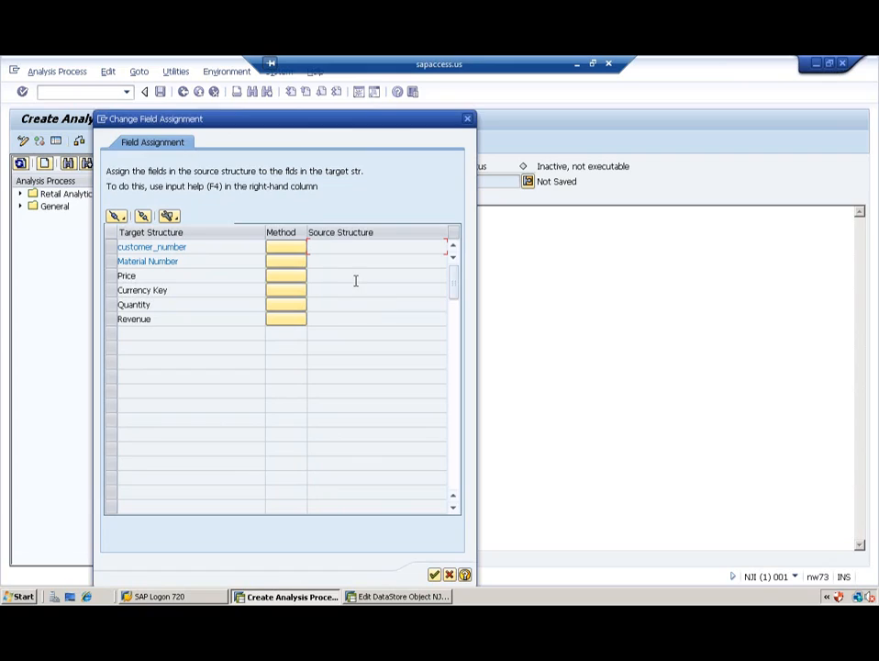
{"action": "left_click", "coordinate": [116, 215]}
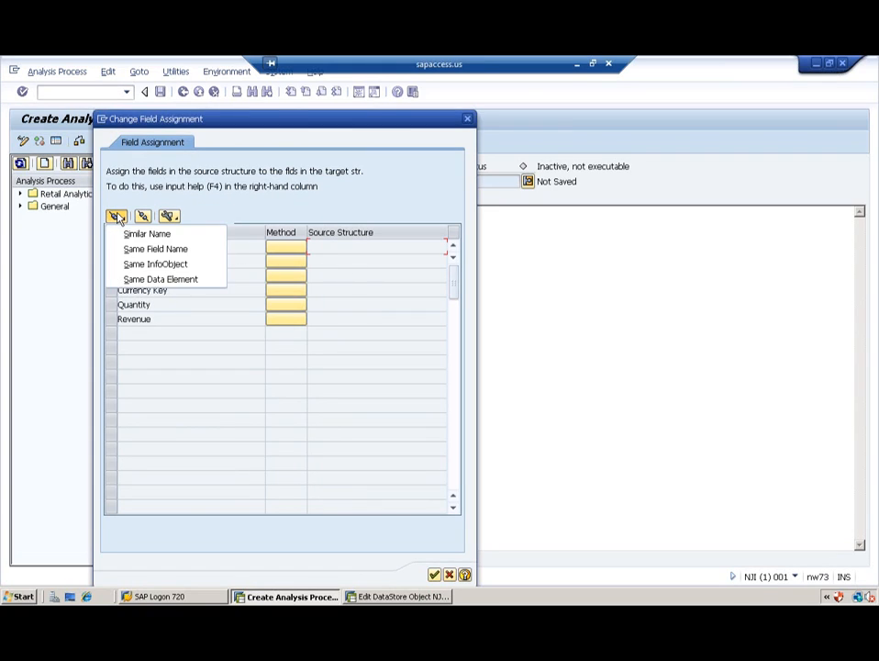
{"action": "left_click", "coordinate": [155, 264]}
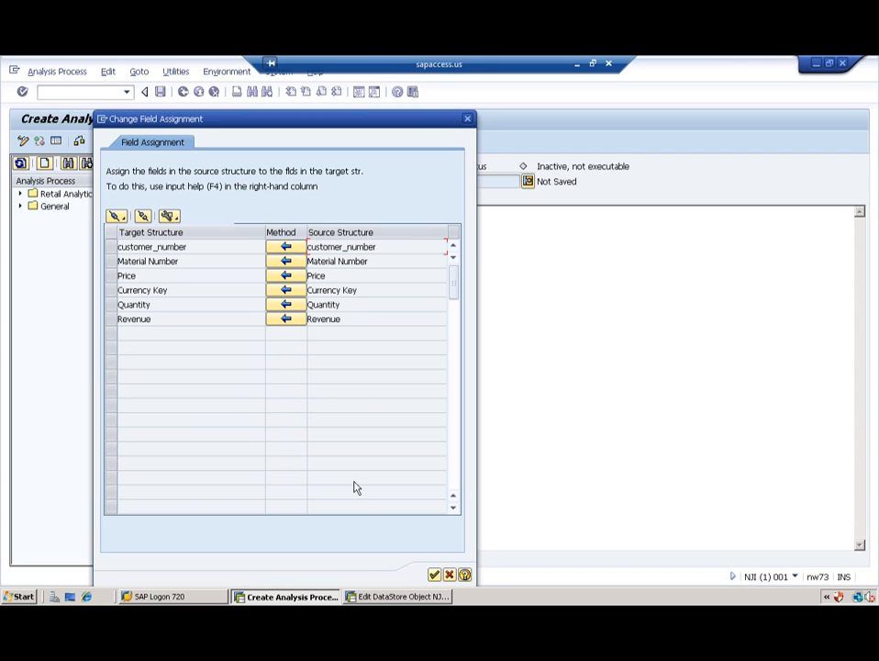
{"action": "left_click", "coordinate": [435, 576]}
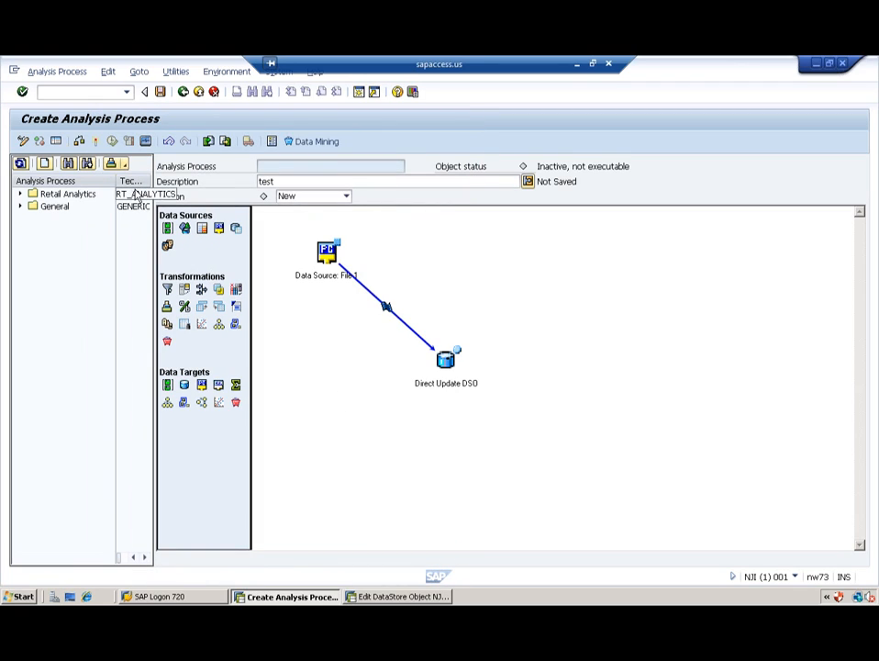
{"action": "left_click", "coordinate": [79, 141]}
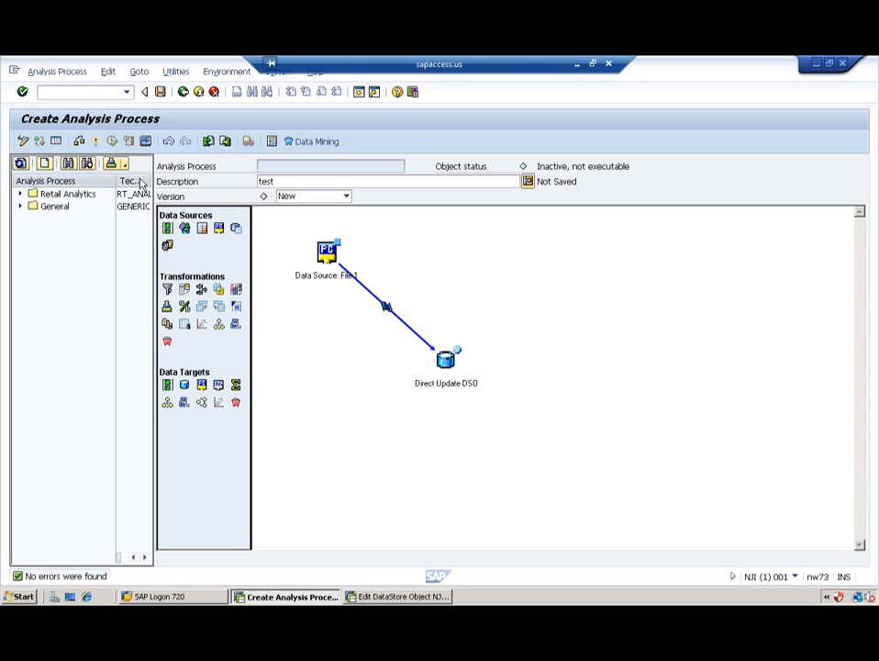
Step: Activate the process as ZAPD_TEST and execute it, writing 20 records to ZDU_DSO
{"action": "left_click", "coordinate": [96, 142]}
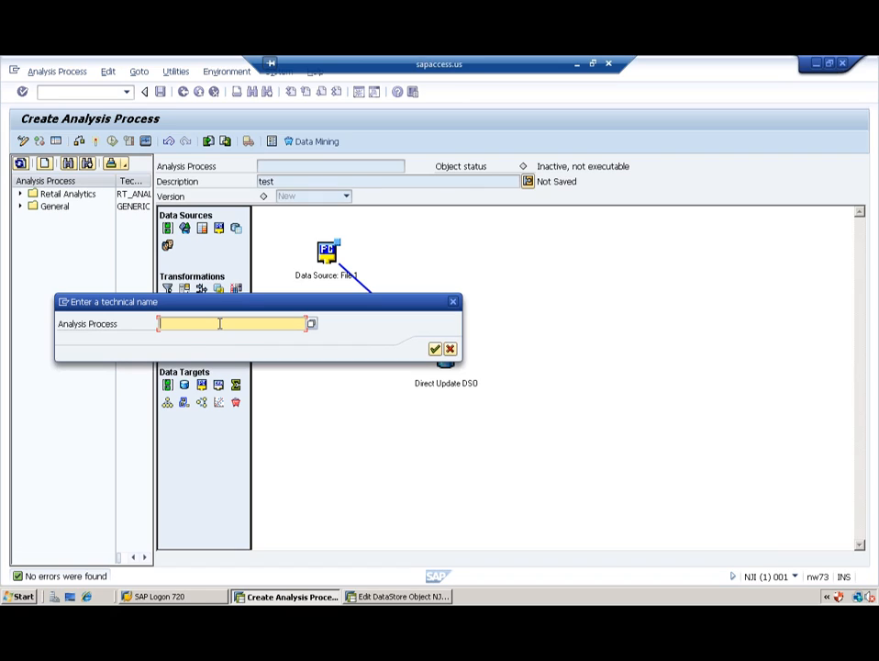
{"action": "type", "text": "ZAPD_TEST"}
{"action": "key", "text": "Return"}
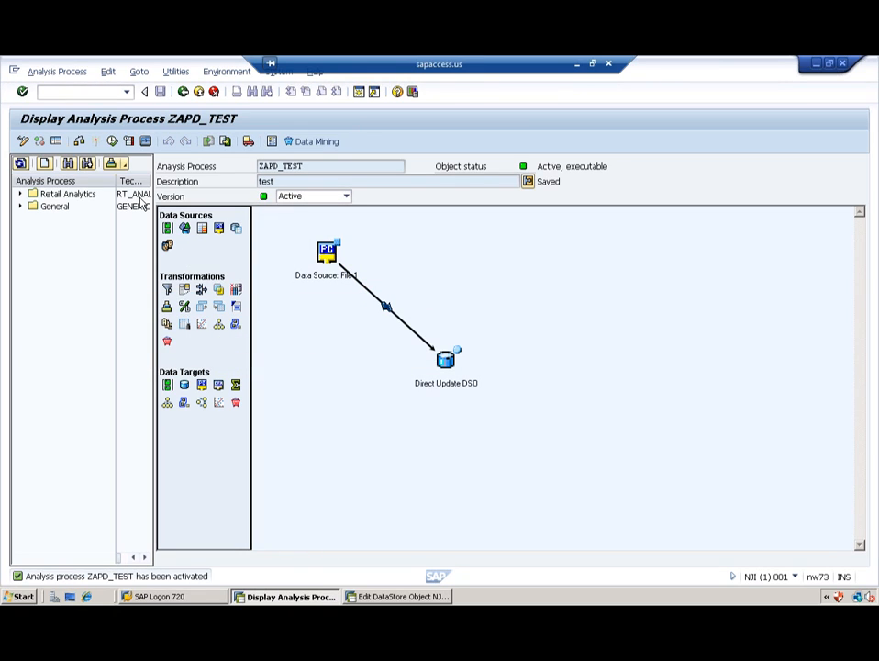
{"action": "left_click", "coordinate": [112, 141]}
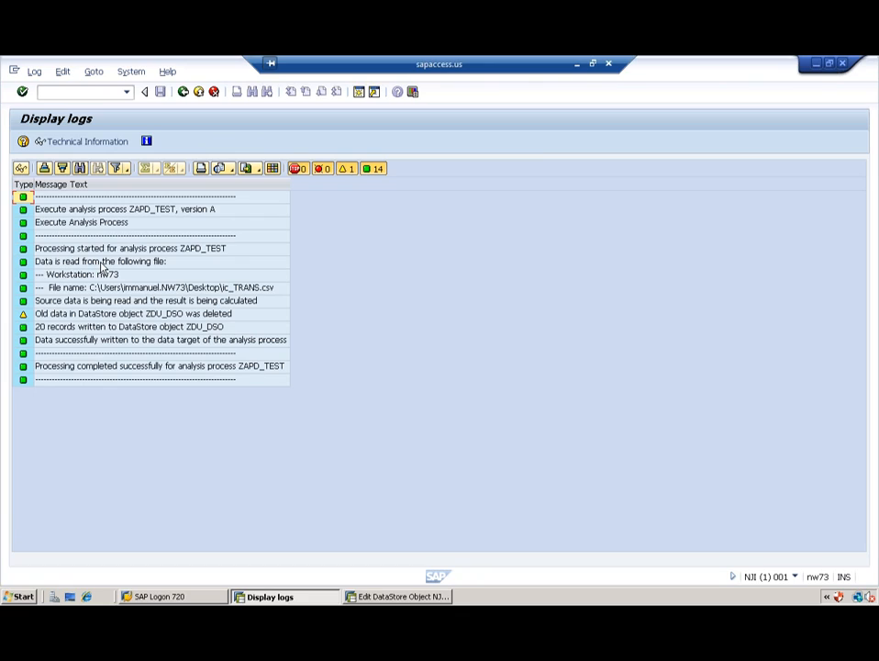
Step: Browse ZDU_DSO's table /BIC/AZDU_DS000 to check the 20 records C001–C020, then return to selection
{"action": "left_click", "coordinate": [183, 91]}
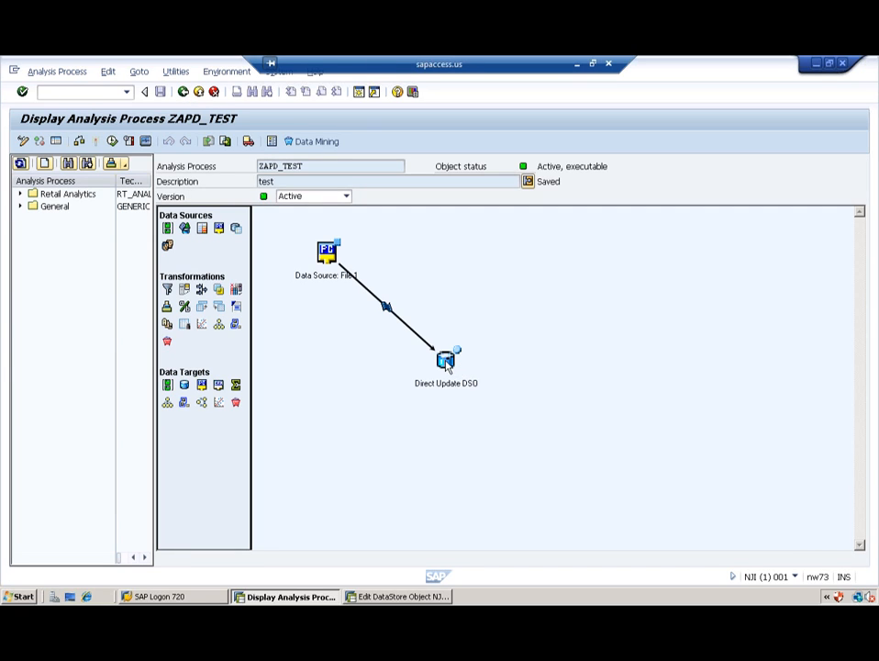
{"action": "double_click", "coordinate": [446, 360]}
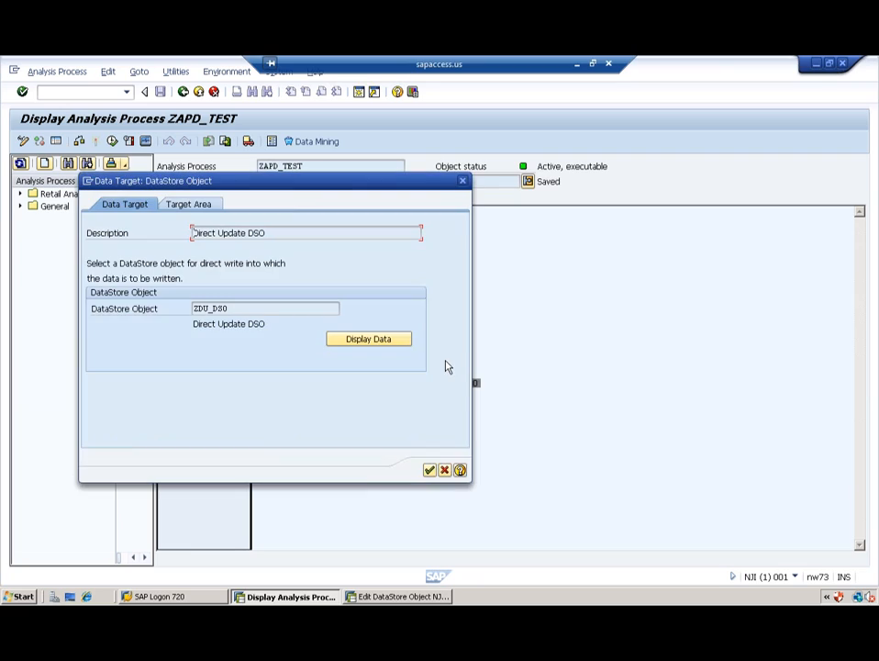
{"action": "left_click", "coordinate": [374, 345]}
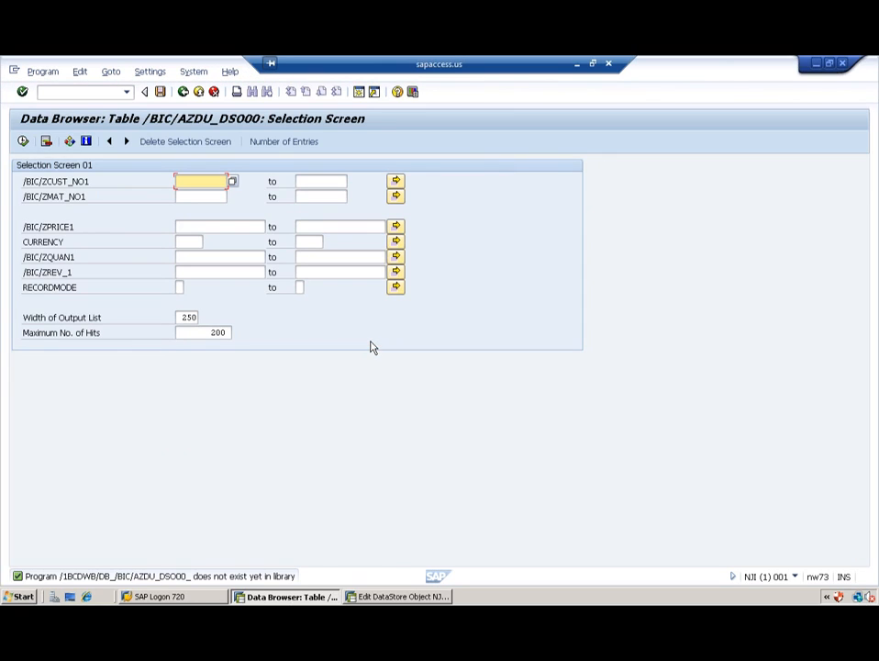
{"action": "left_click", "coordinate": [23, 142]}
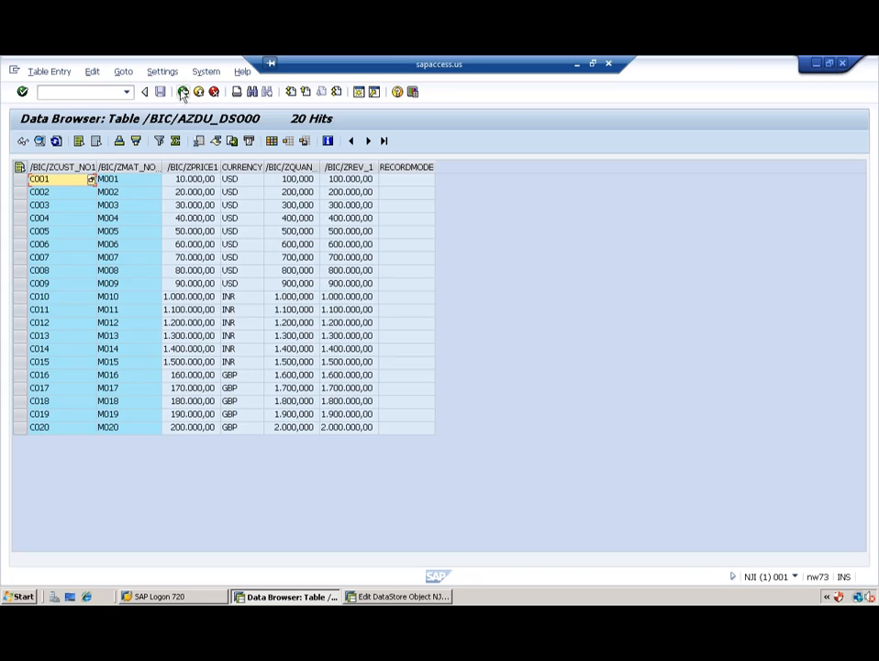
{"action": "left_click", "coordinate": [183, 92]}
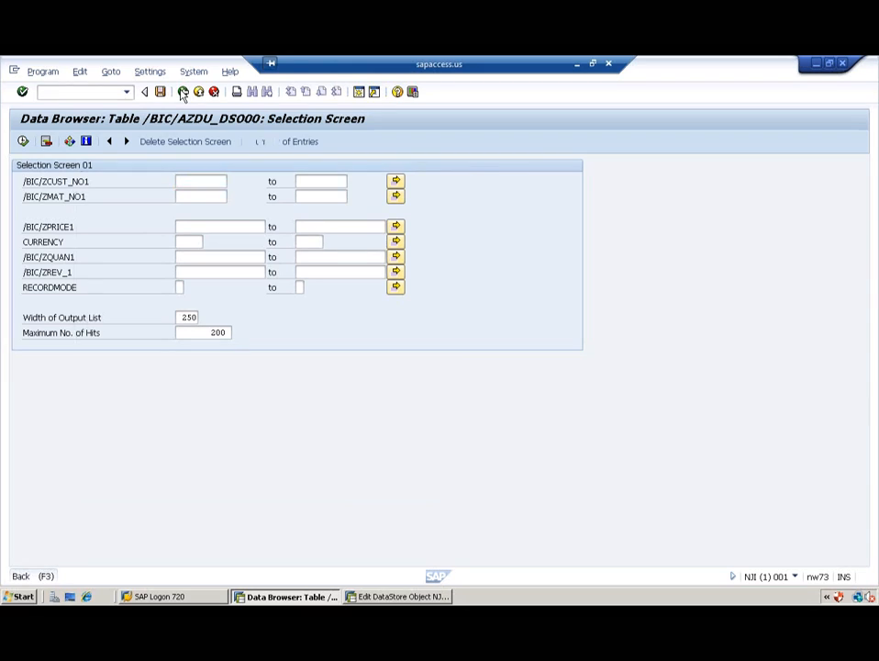
Step: Leave the data browser, cancel the Data Target dialog and exit ZAPD_TEST to the InfoProvider tree
{"action": "left_click", "coordinate": [183, 92]}
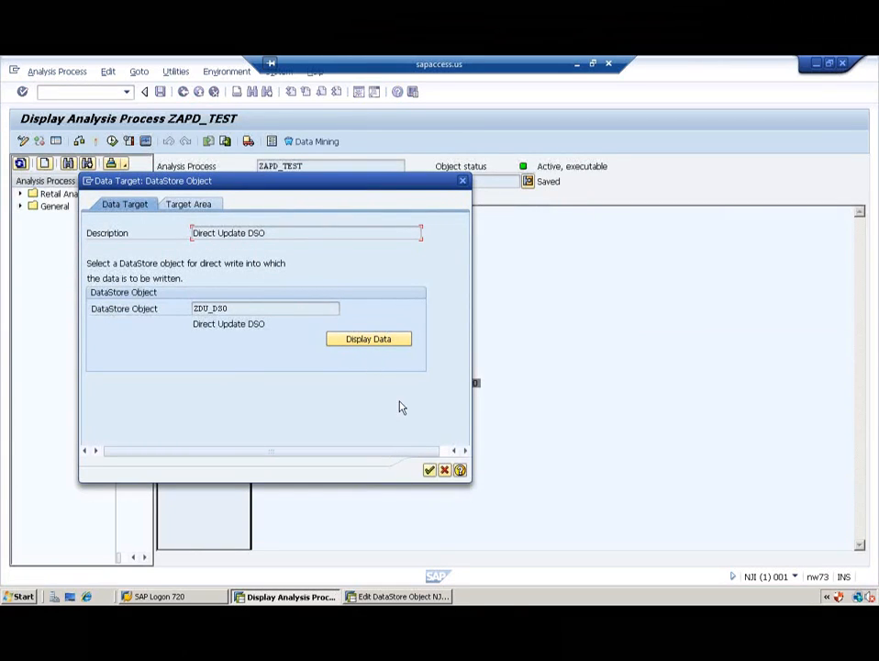
{"action": "left_click", "coordinate": [445, 471]}
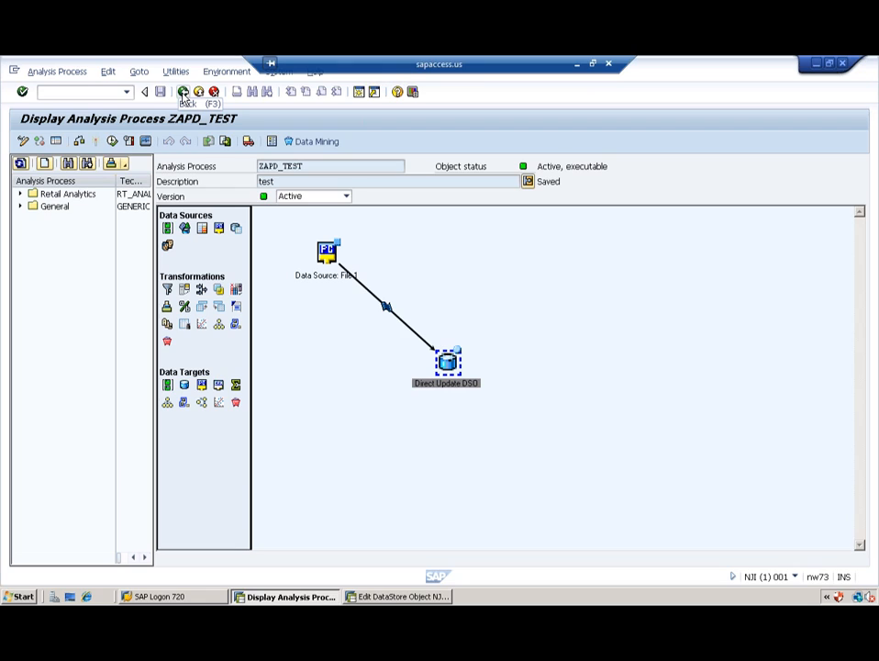
{"action": "left_click", "coordinate": [184, 93]}
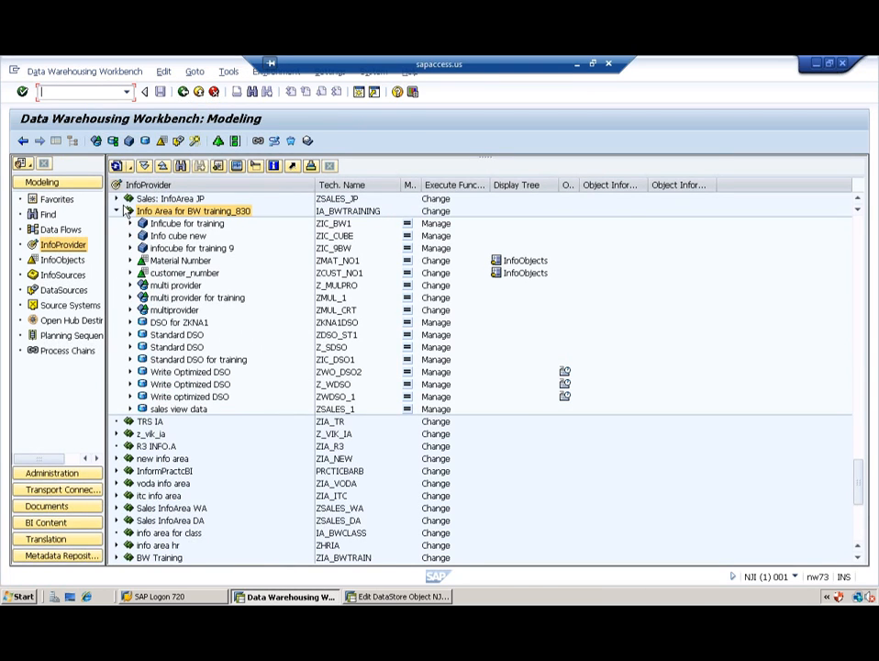
{"action": "left_click", "coordinate": [162, 360]}
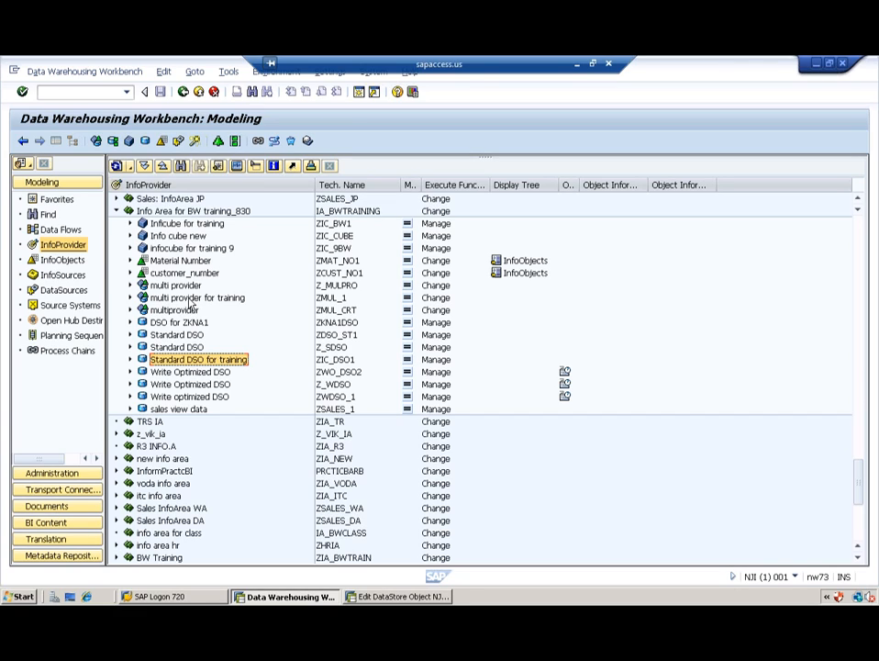
{"action": "left_click", "coordinate": [116, 167]}
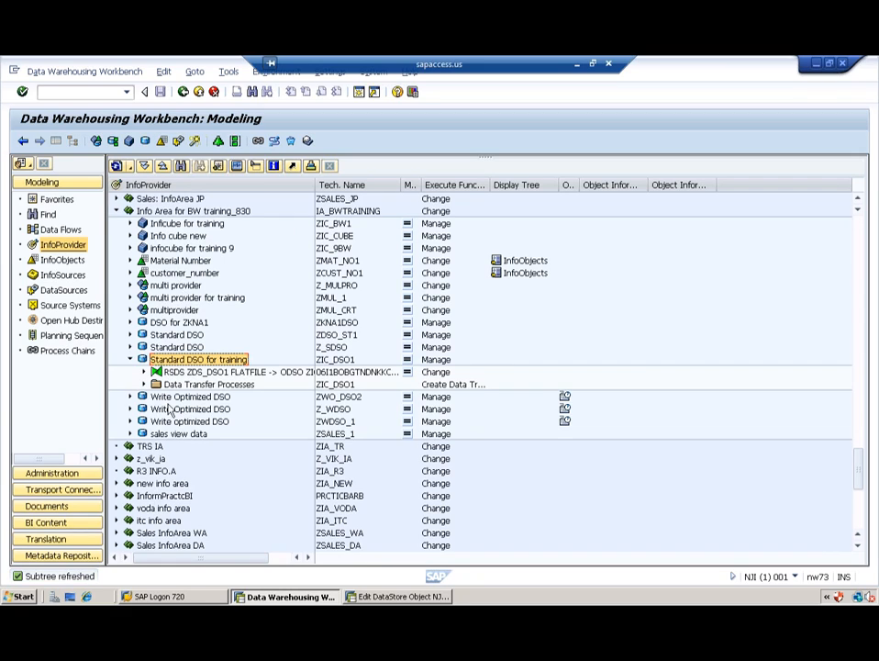
{"action": "left_click", "coordinate": [131, 360]}
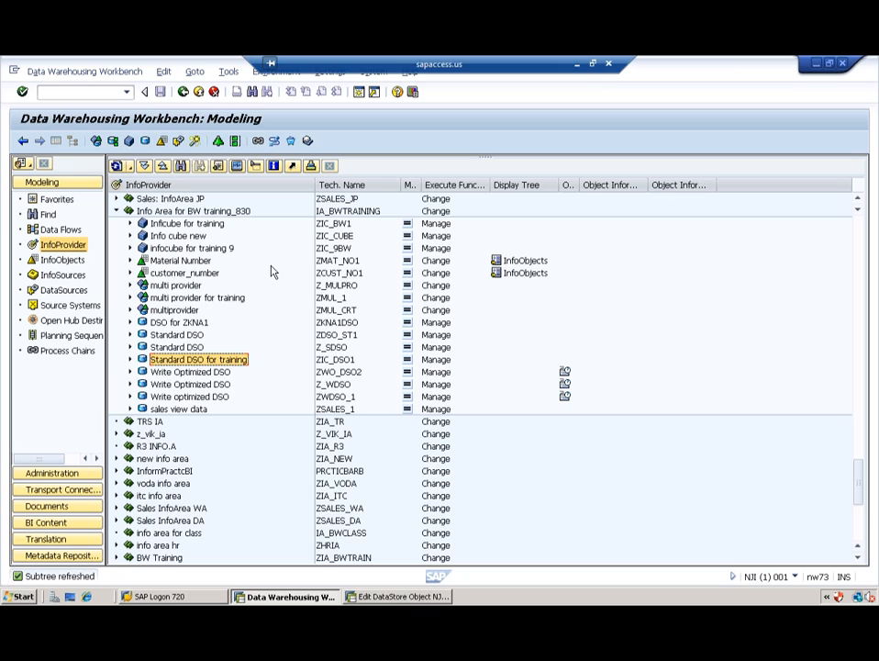
{"action": "left_click", "coordinate": [181, 165]}
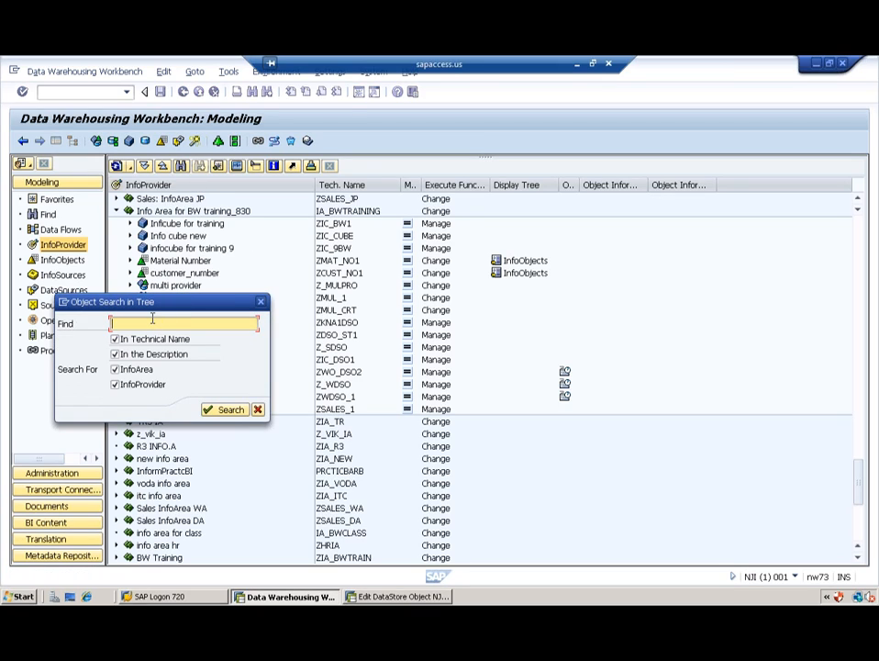
{"action": "type", "text": "ZDU_DSO"}
{"action": "key", "text": "Return"}
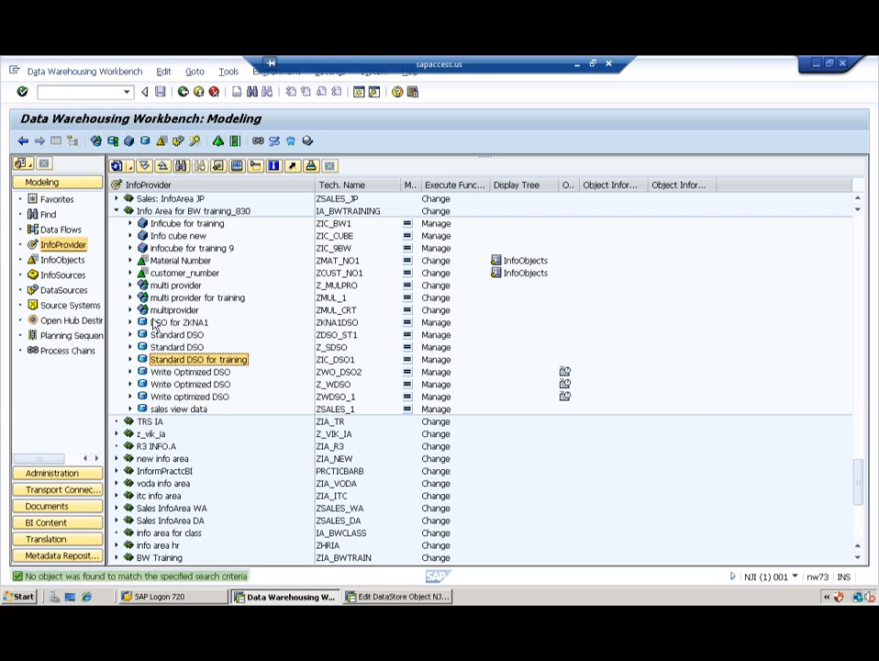